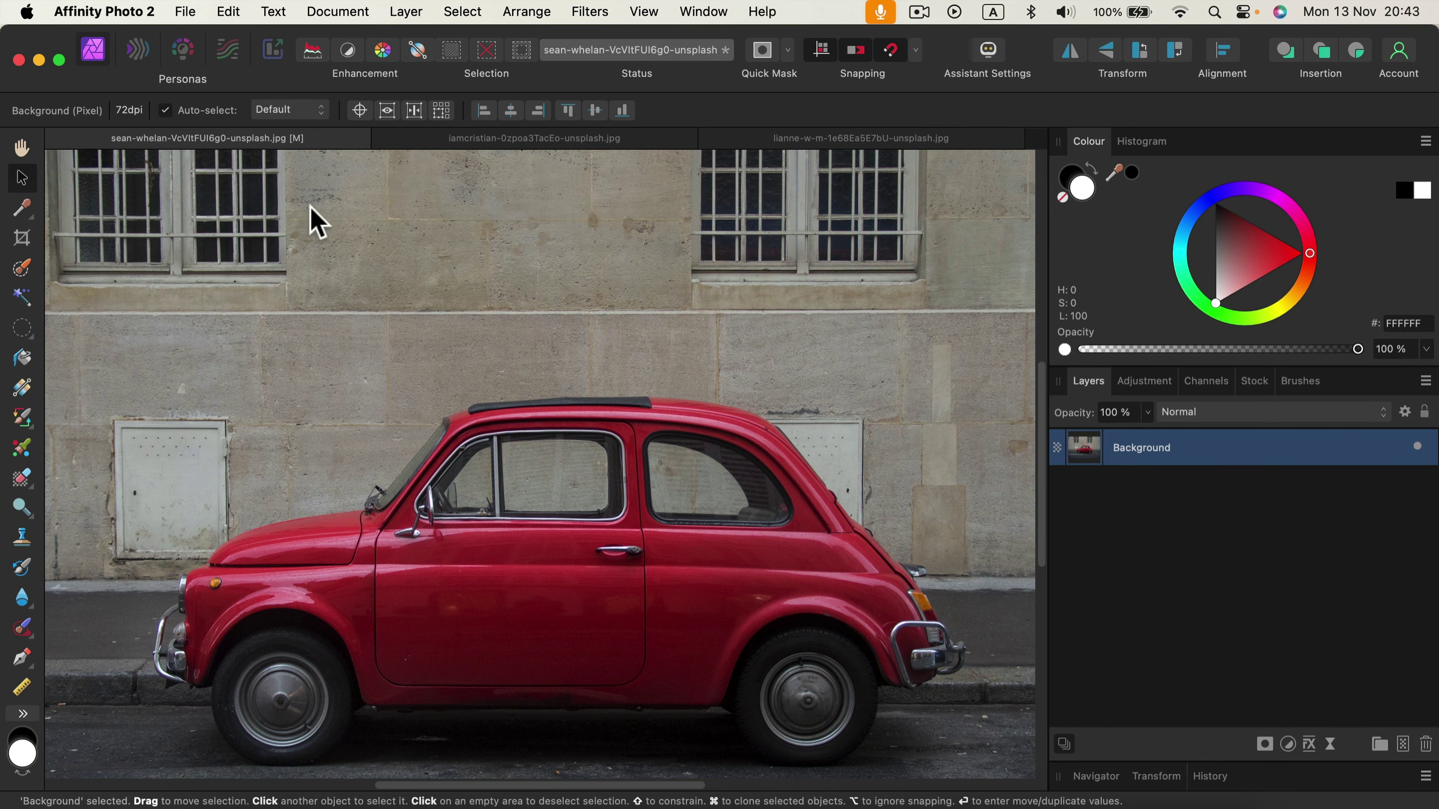
Step: Activate the Colour Replacement Brush Tool for work on the front of the red car
scroll(490, 252, "down", 3)
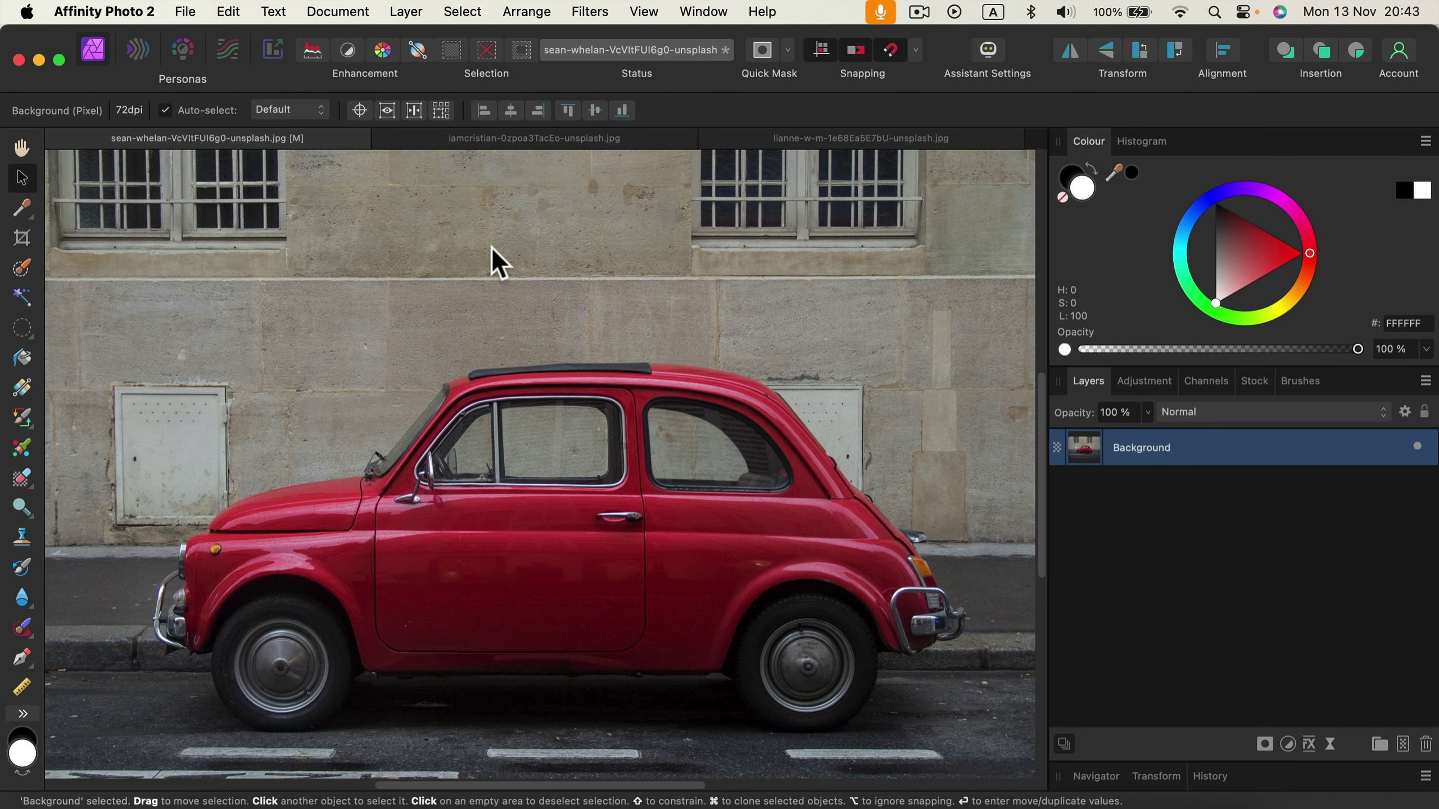
scroll(491, 250, "down", 4)
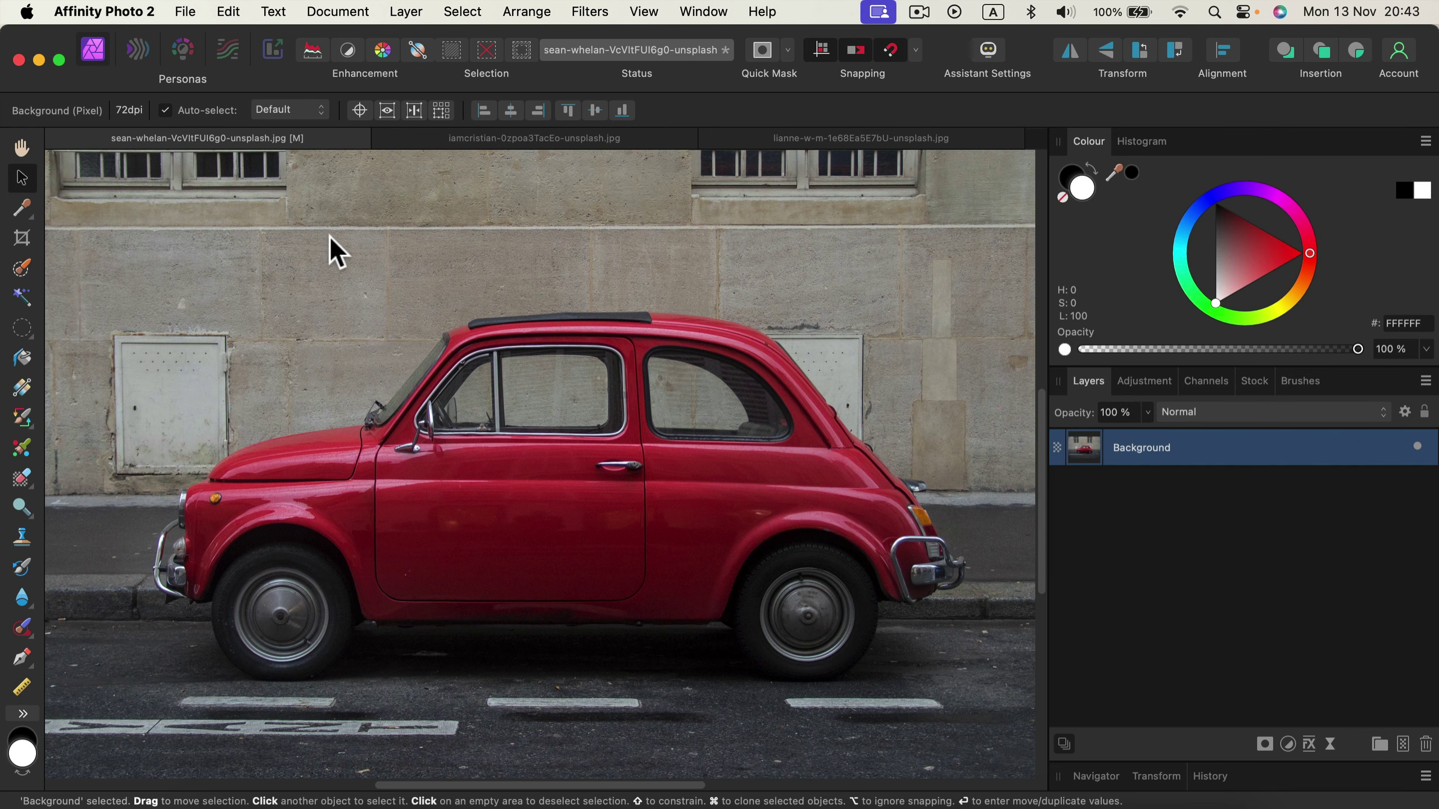
key("super+equal")
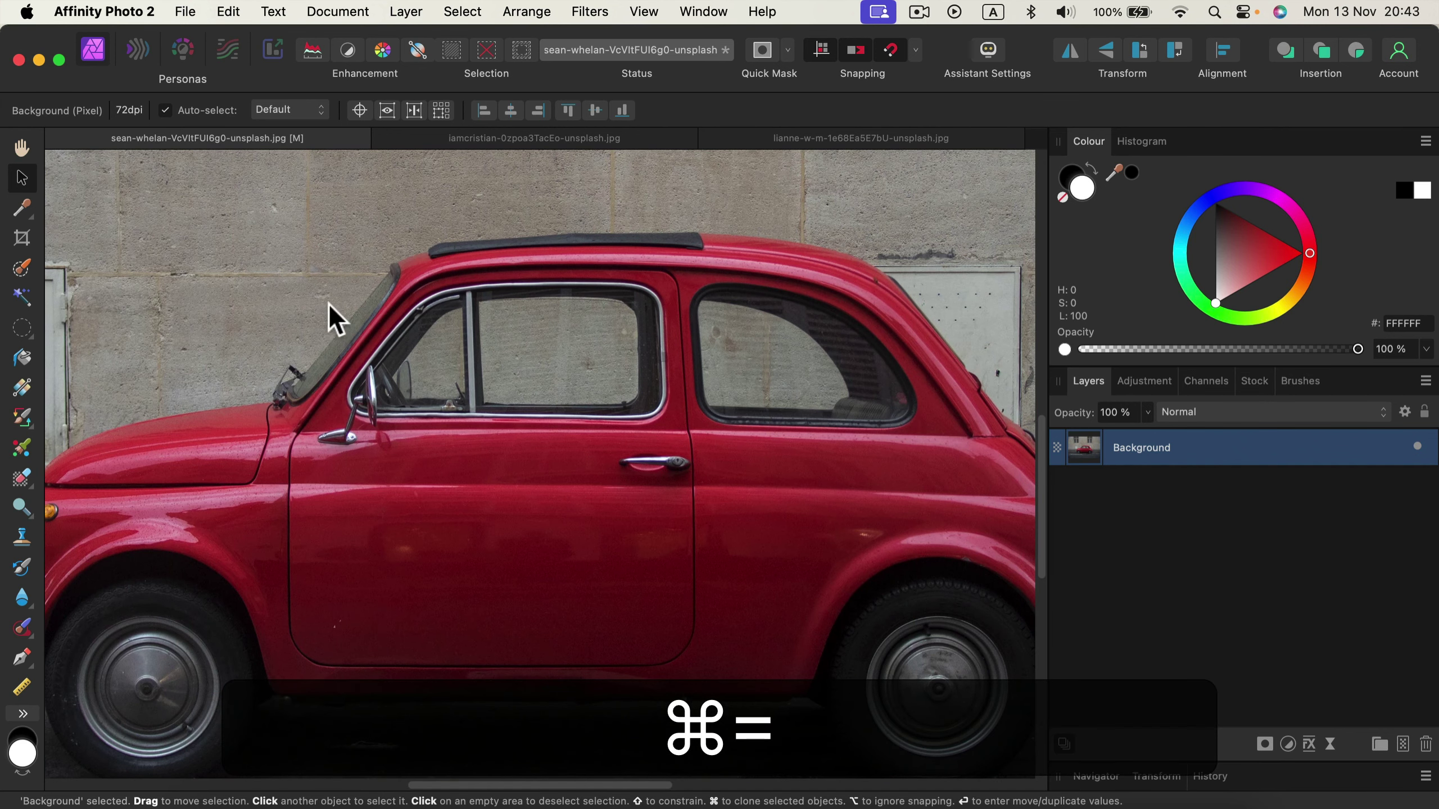
key("super+equal")
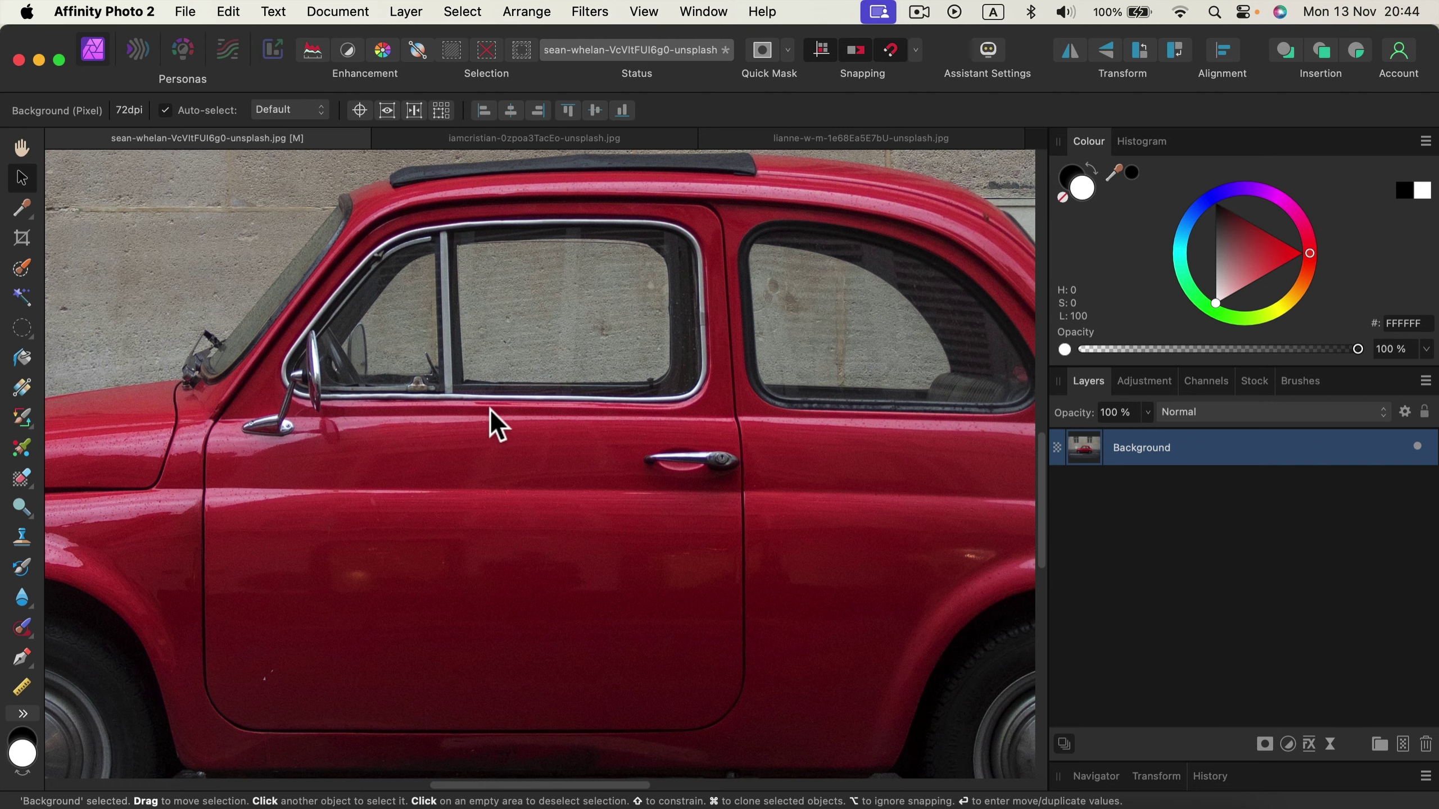
key("space")
left_click_drag(340, 445, 501, 460)
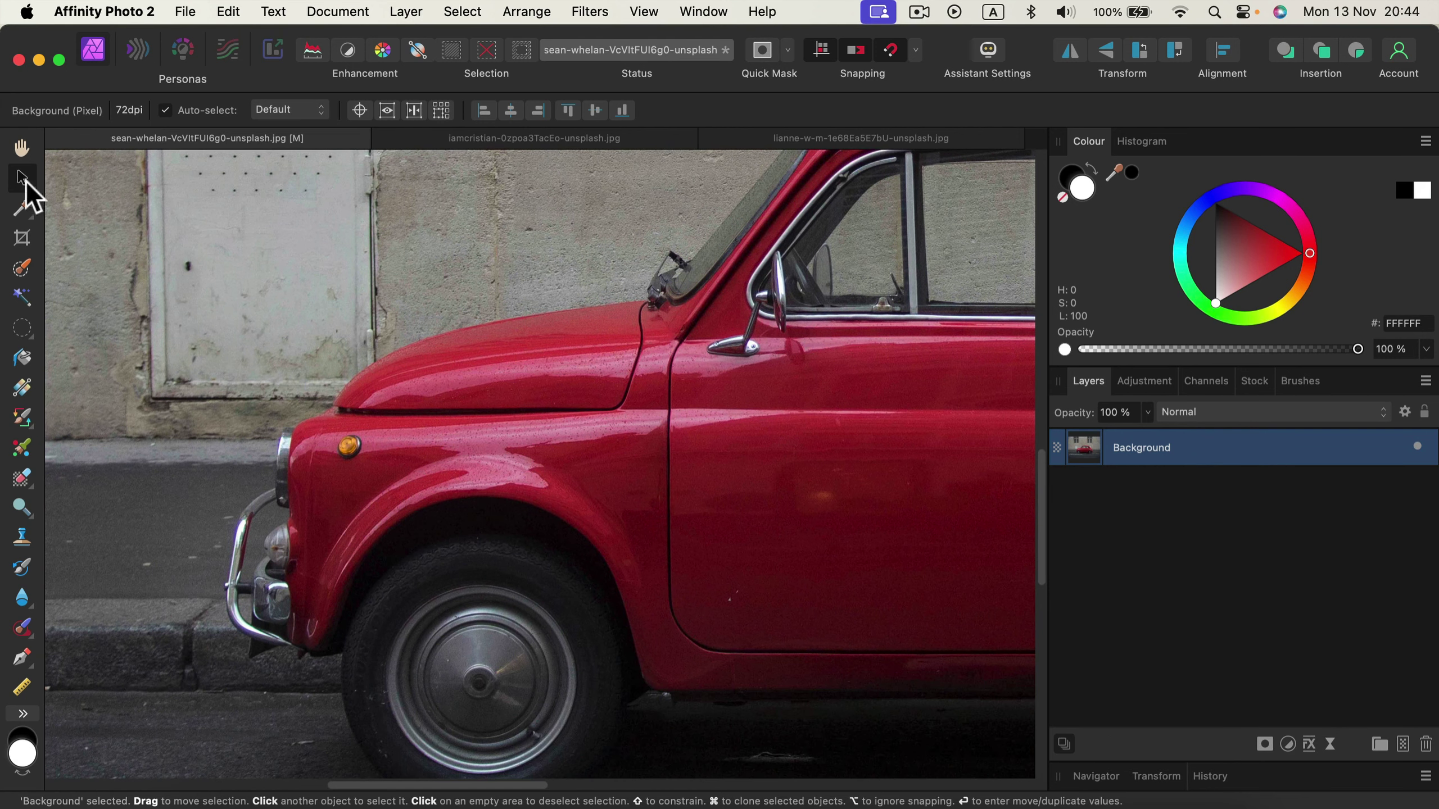
left_click(25, 418)
left_click(115, 429)
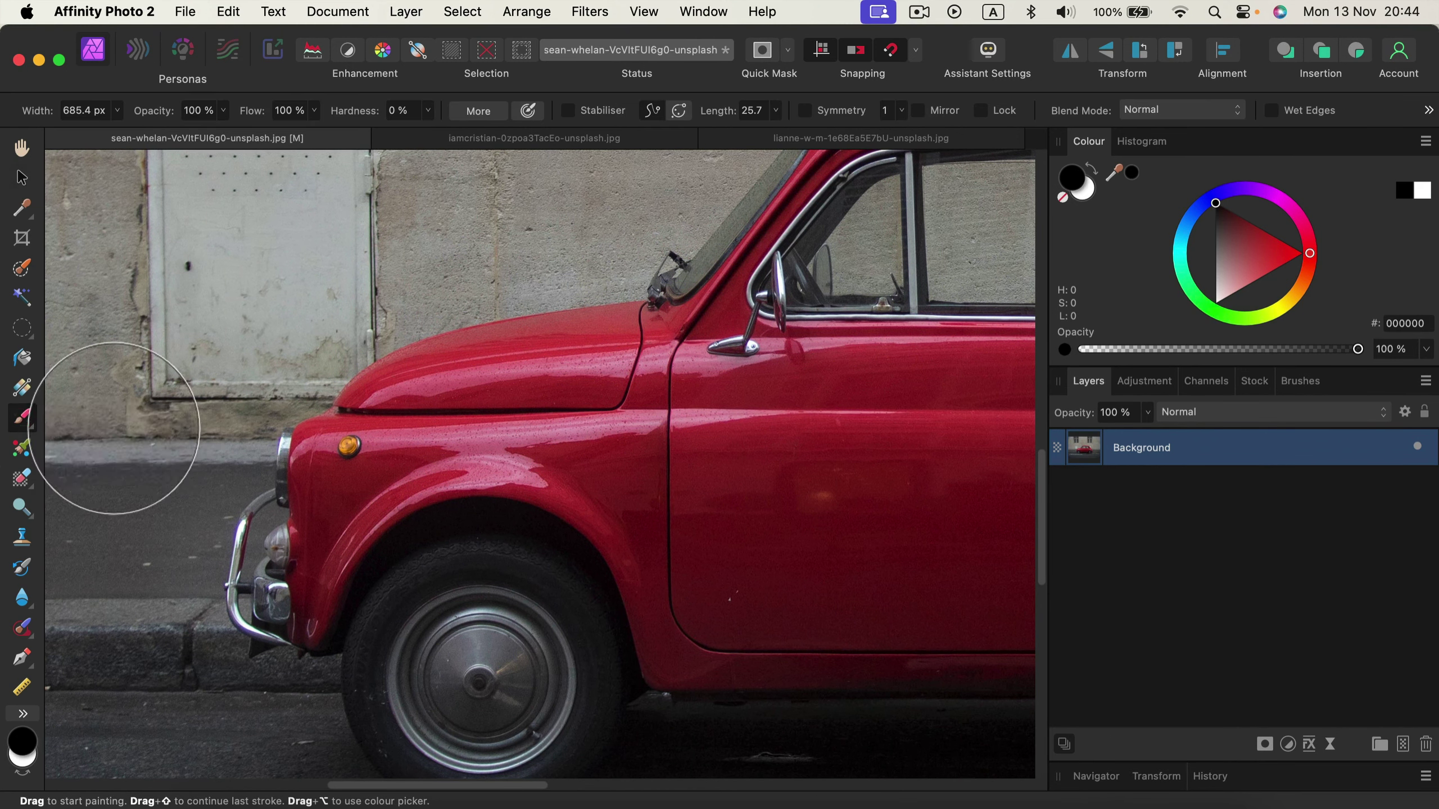
left_click(24, 418)
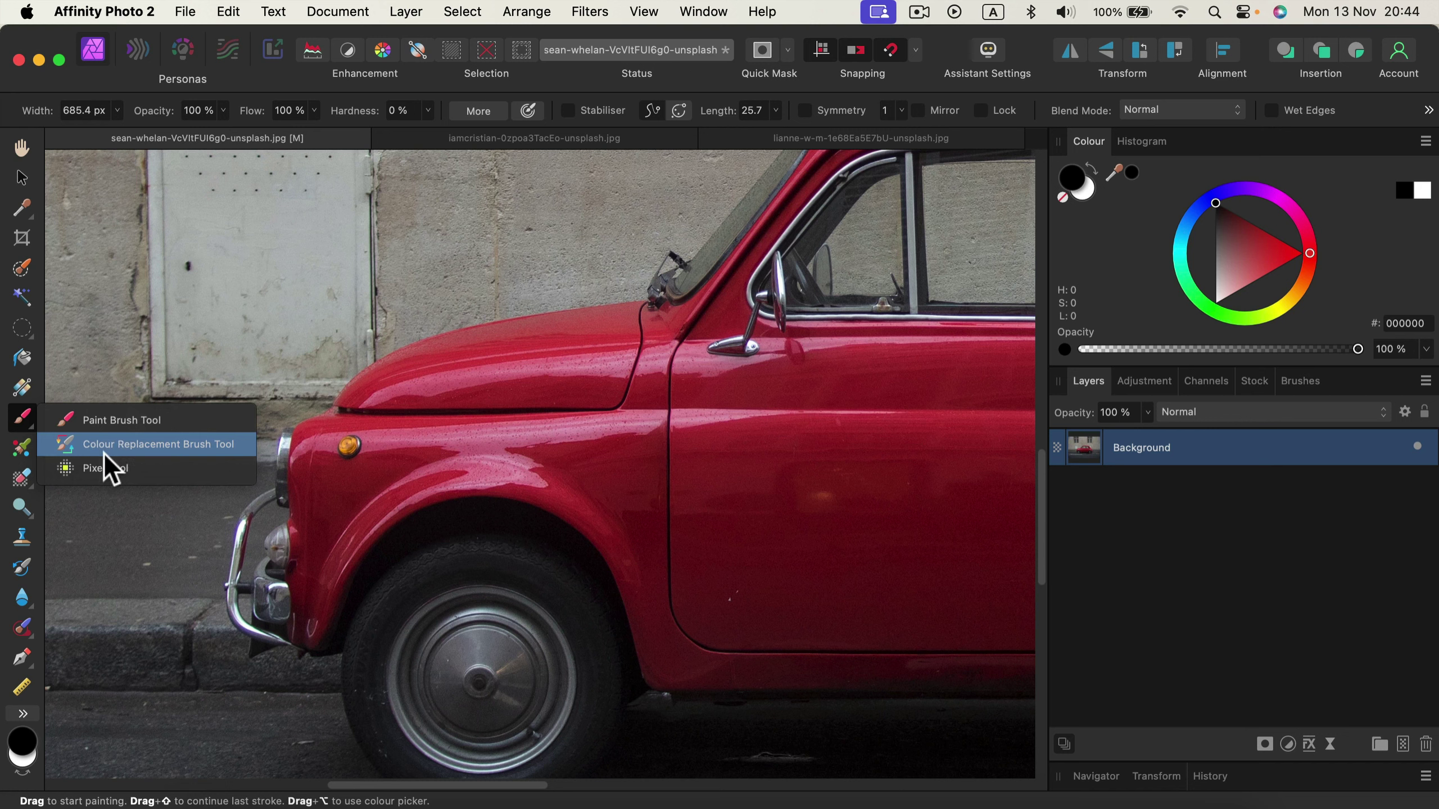
left_click(205, 446)
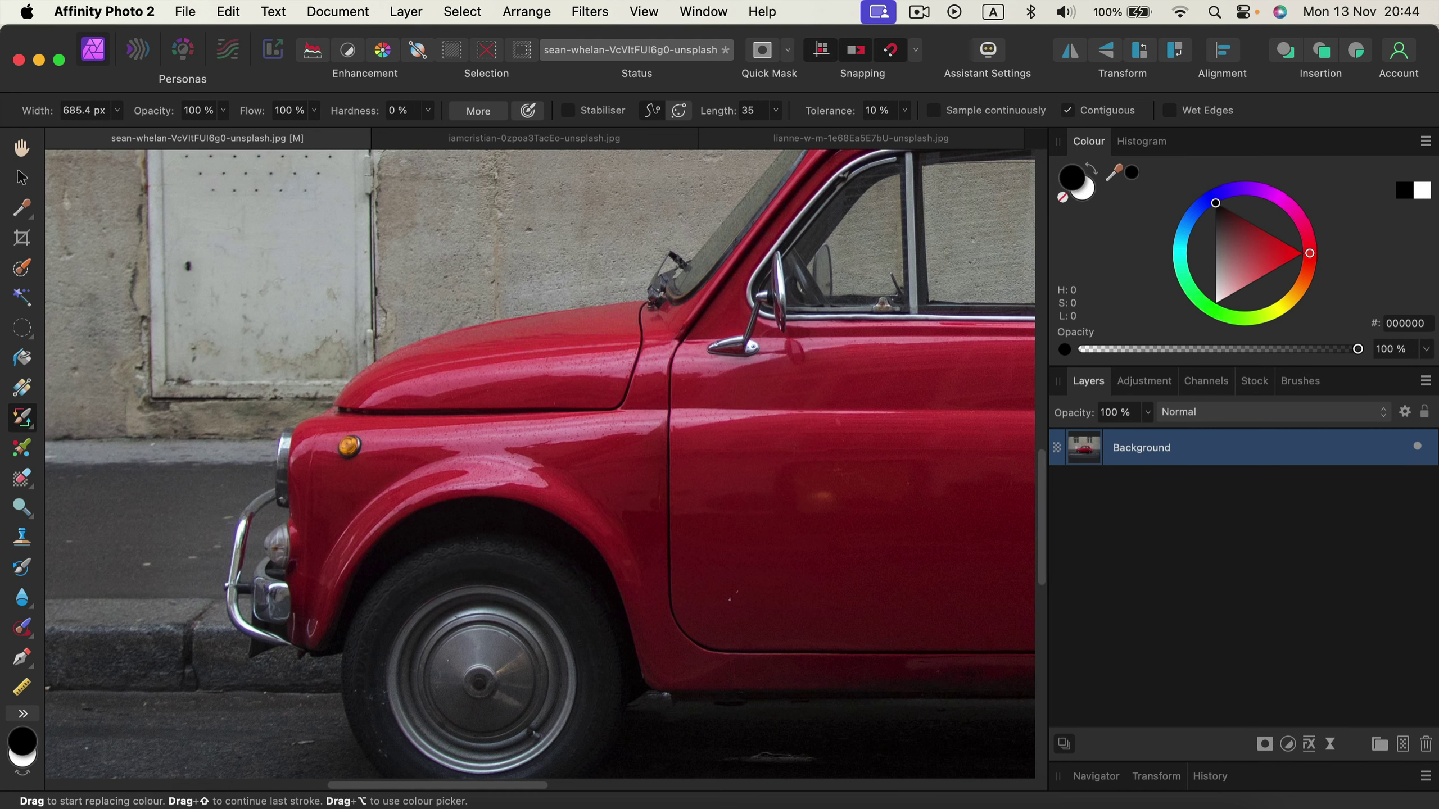
Step: Set the foreground colour to a bright sky blue, hex 22B5FF
double_click(1075, 180)
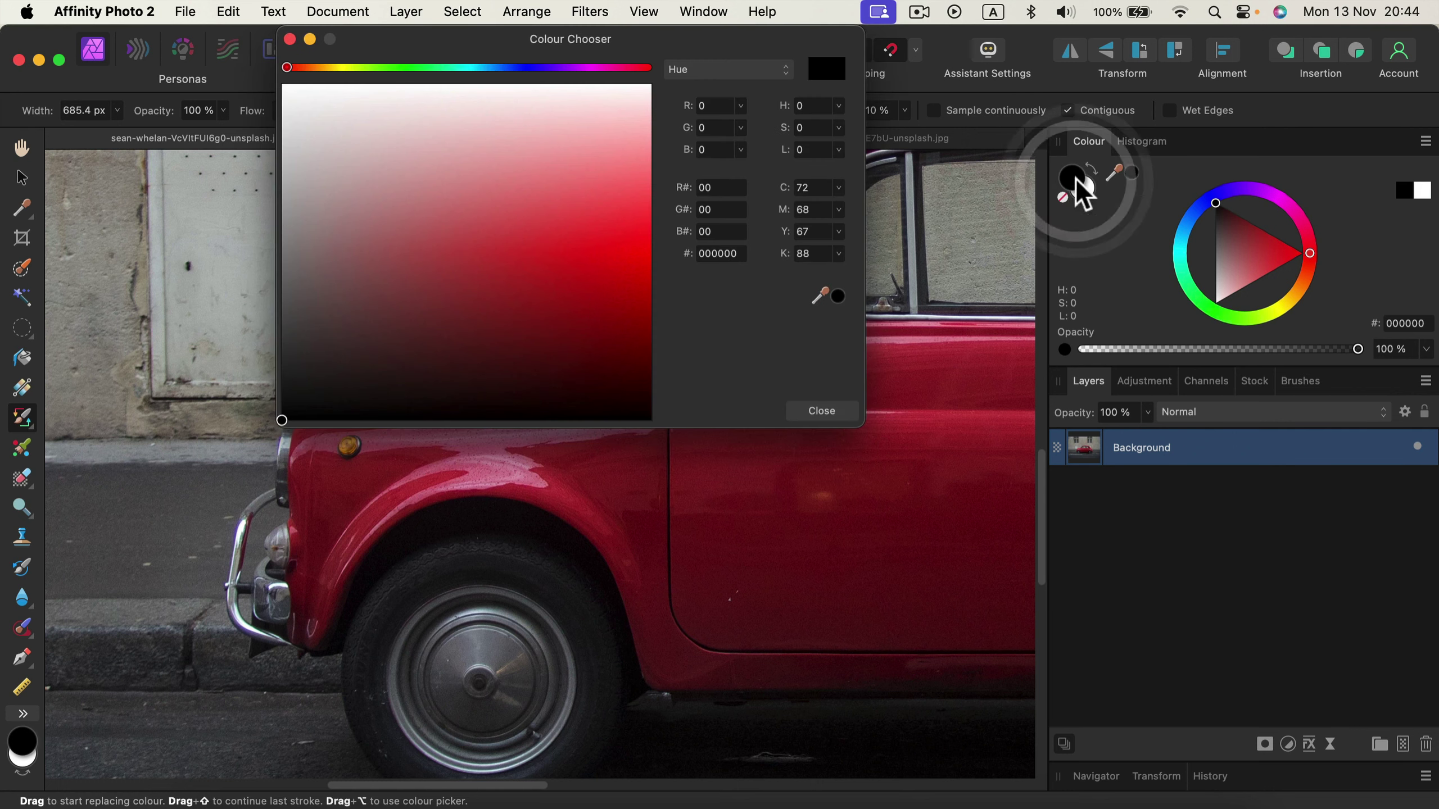
mouse_move(458, 68)
left_mouse_down()
mouse_move(510, 66)
mouse_move(488, 68)
left_mouse_up()
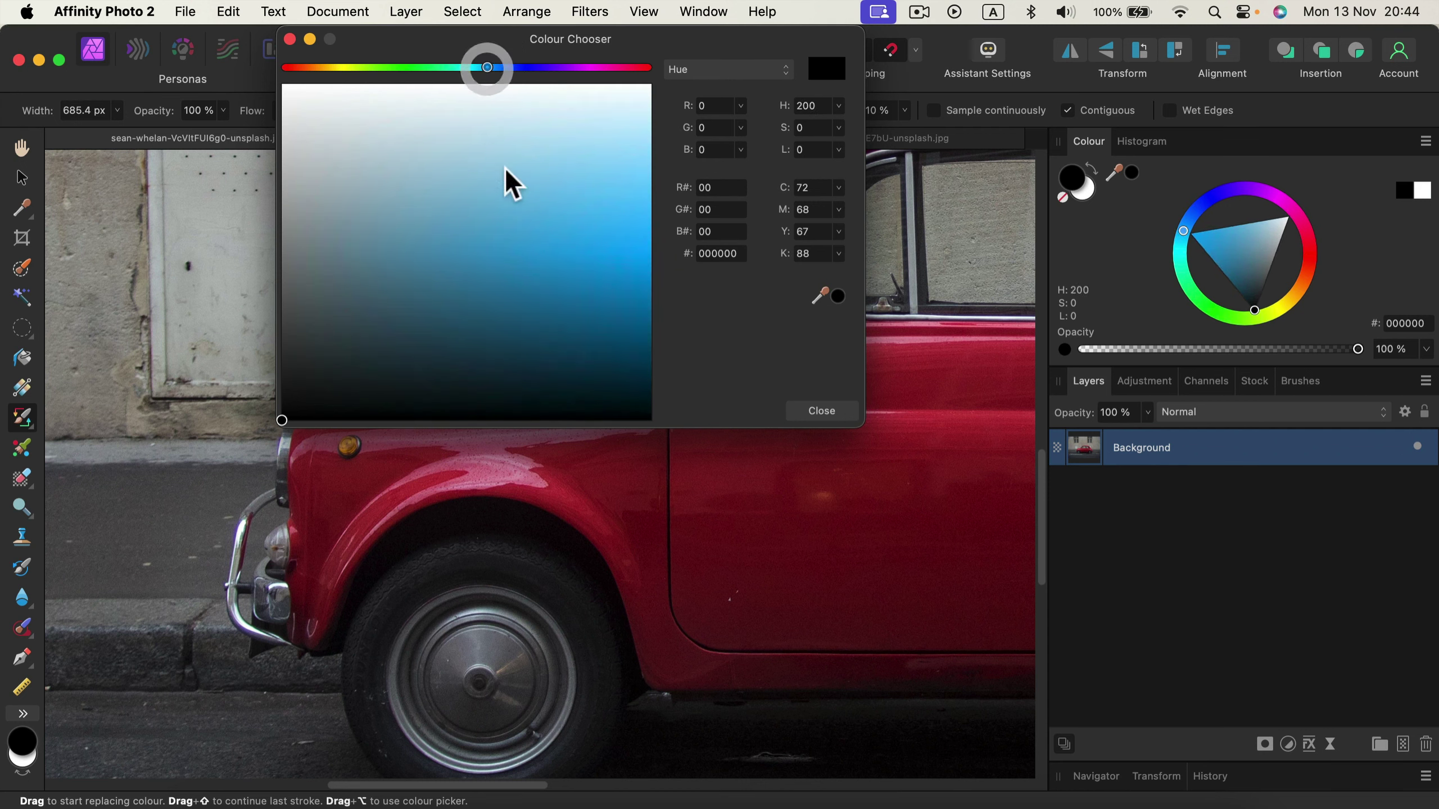
left_click_drag(645, 225, 661, 229)
left_click(830, 415)
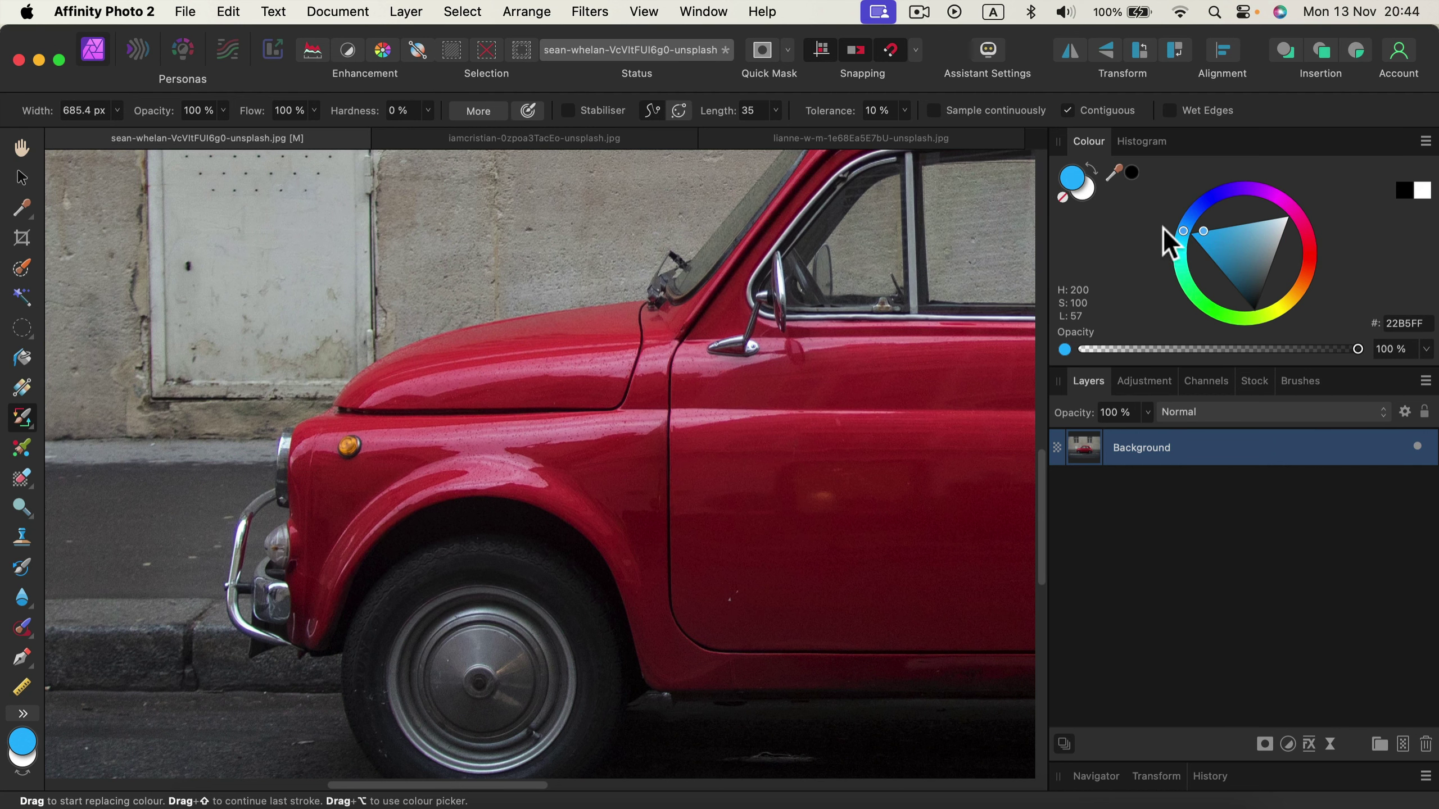
Step: Choose the 32 px soft round brush with 25 % hardness from the Basic brushes
left_click(1301, 380)
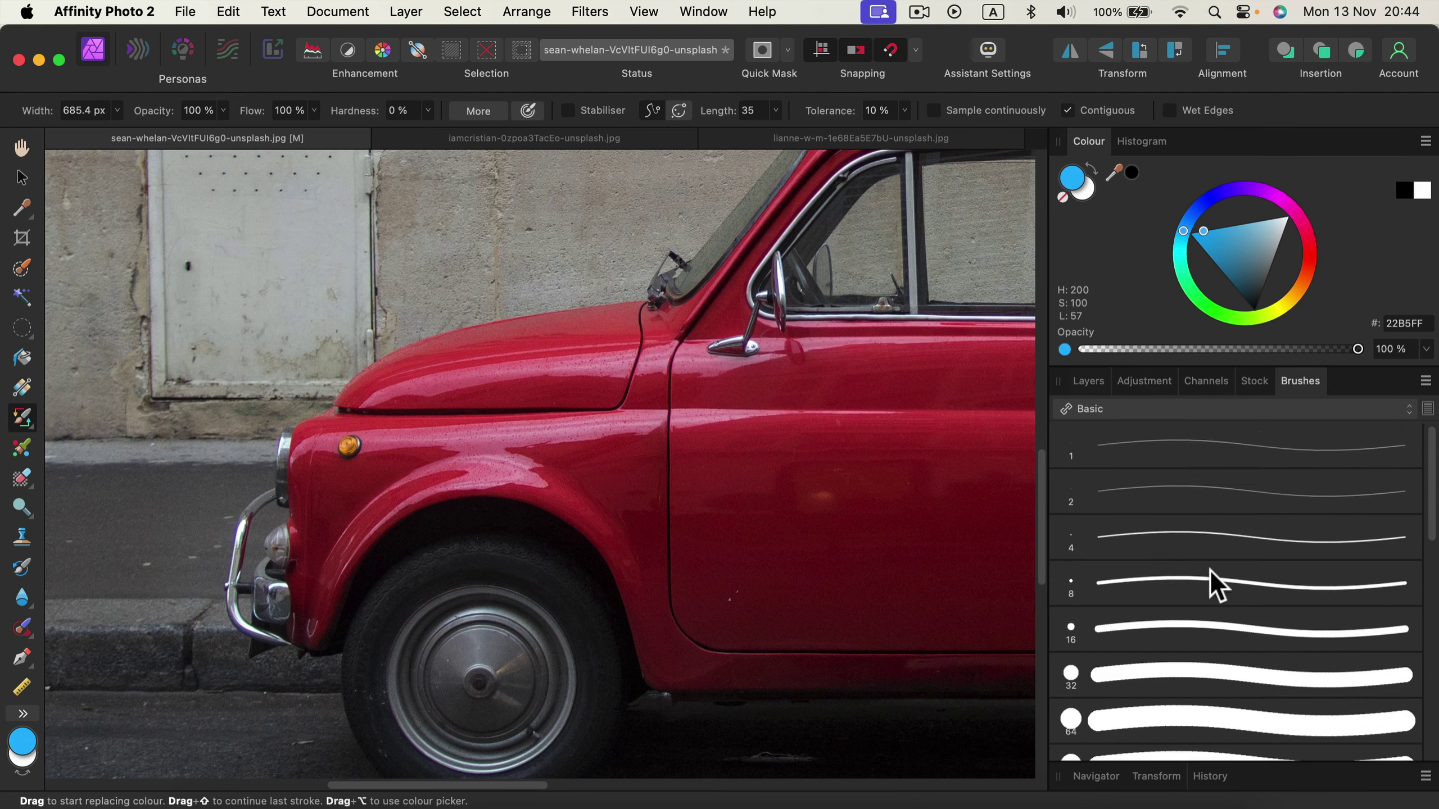
scroll(1212, 584, "down", 5)
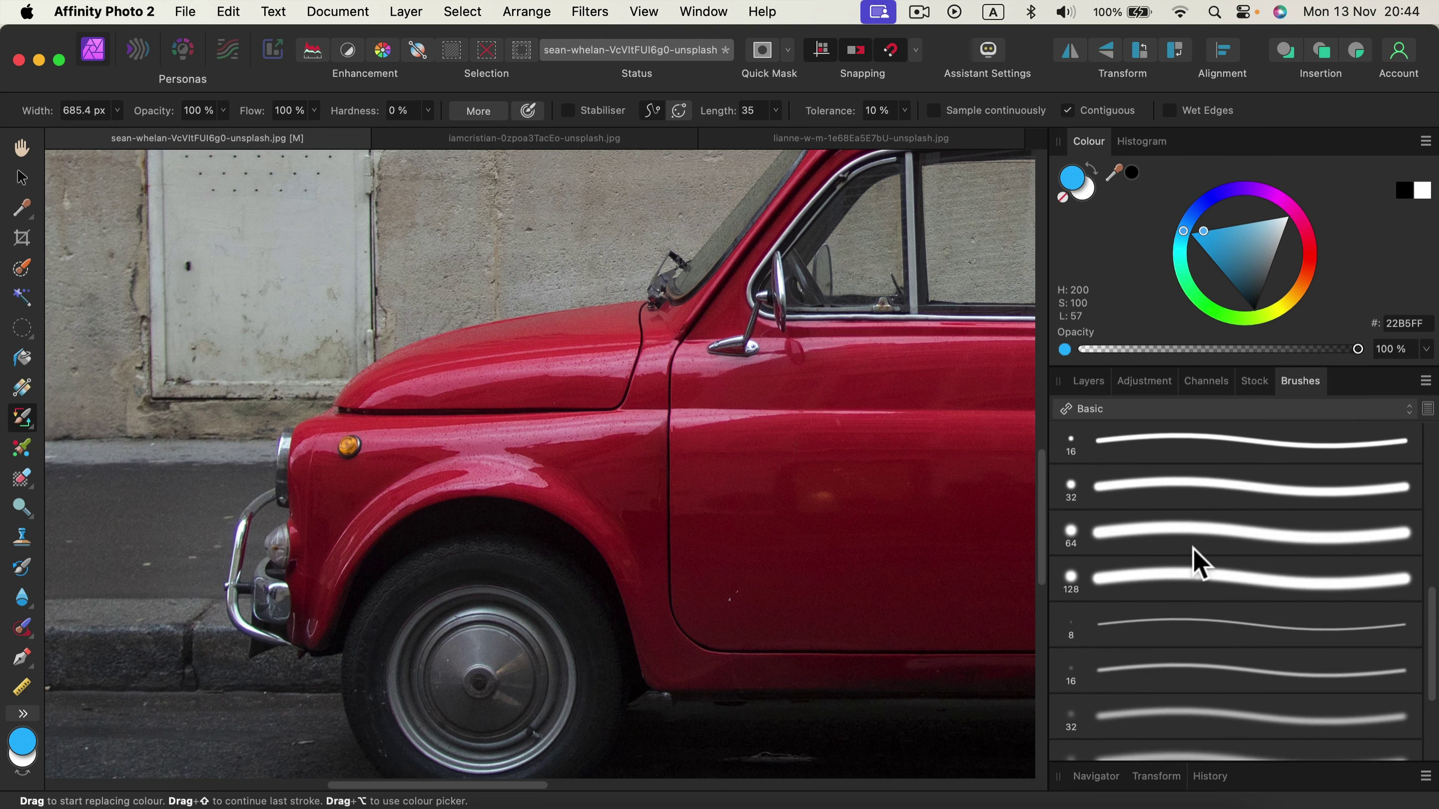
scroll(1186, 535, "down", 2)
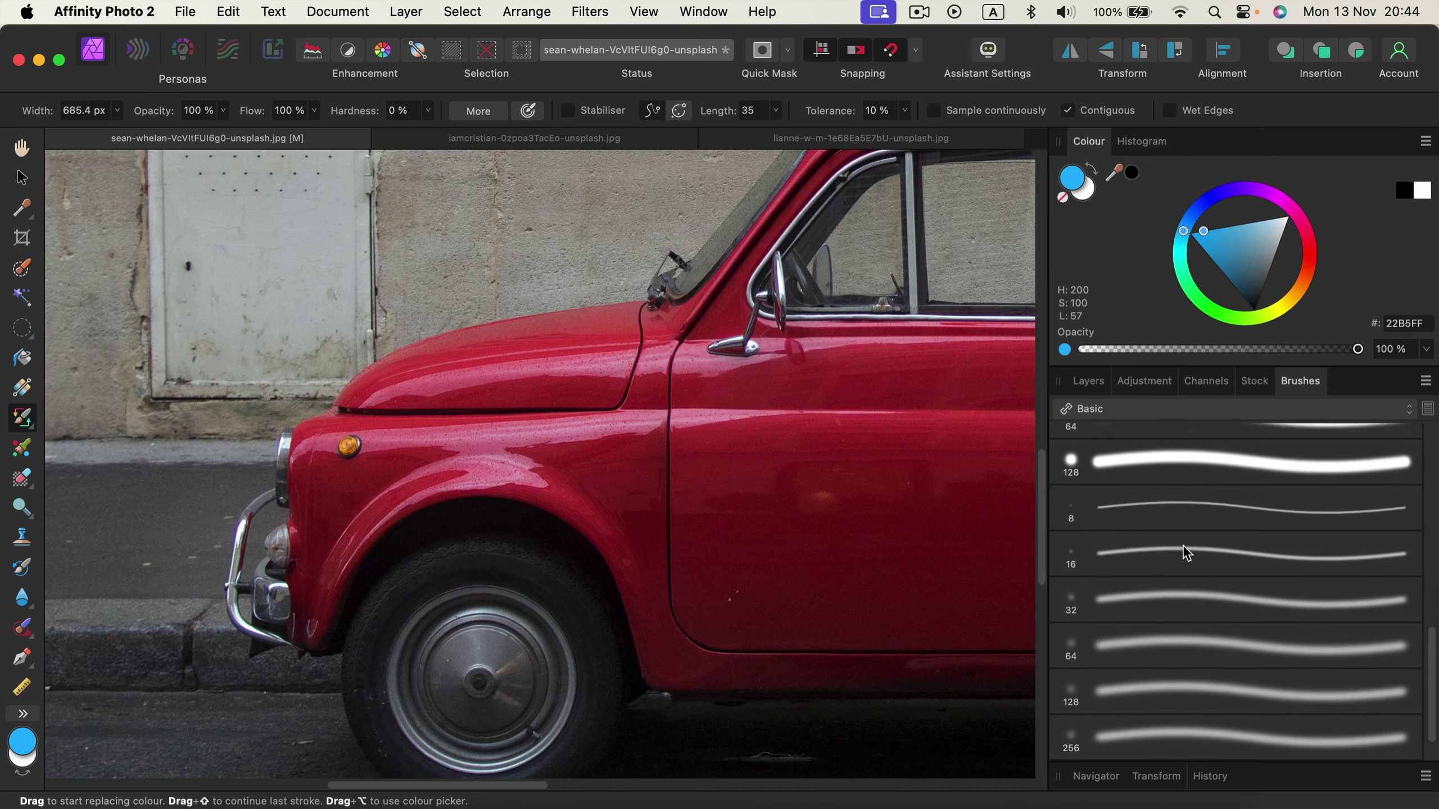
scroll(1185, 454, "up", 1)
left_click(1185, 445)
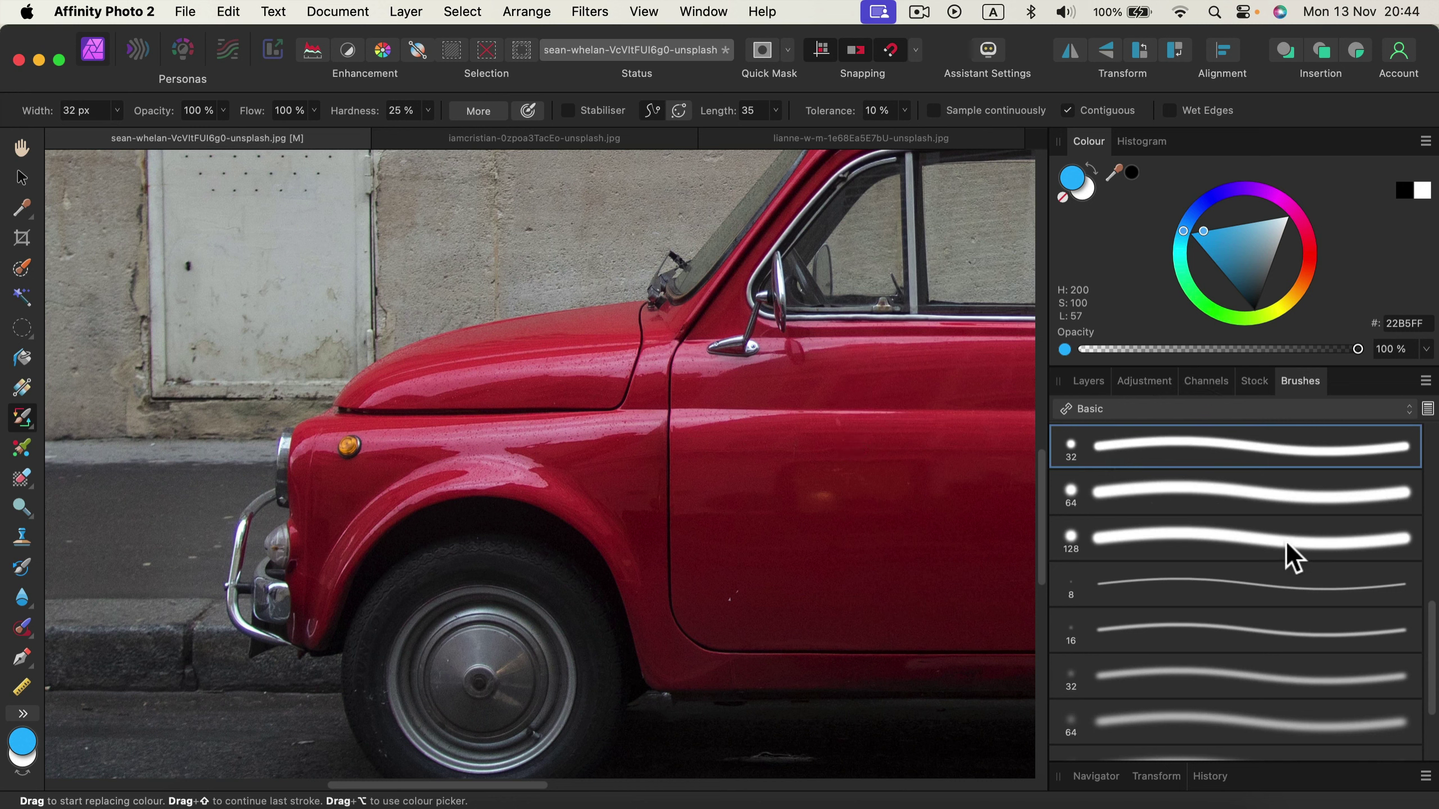
Step: Set the brush hardness to 50 % and width to 410 px, and disable the Contiguous option
left_click(429, 111)
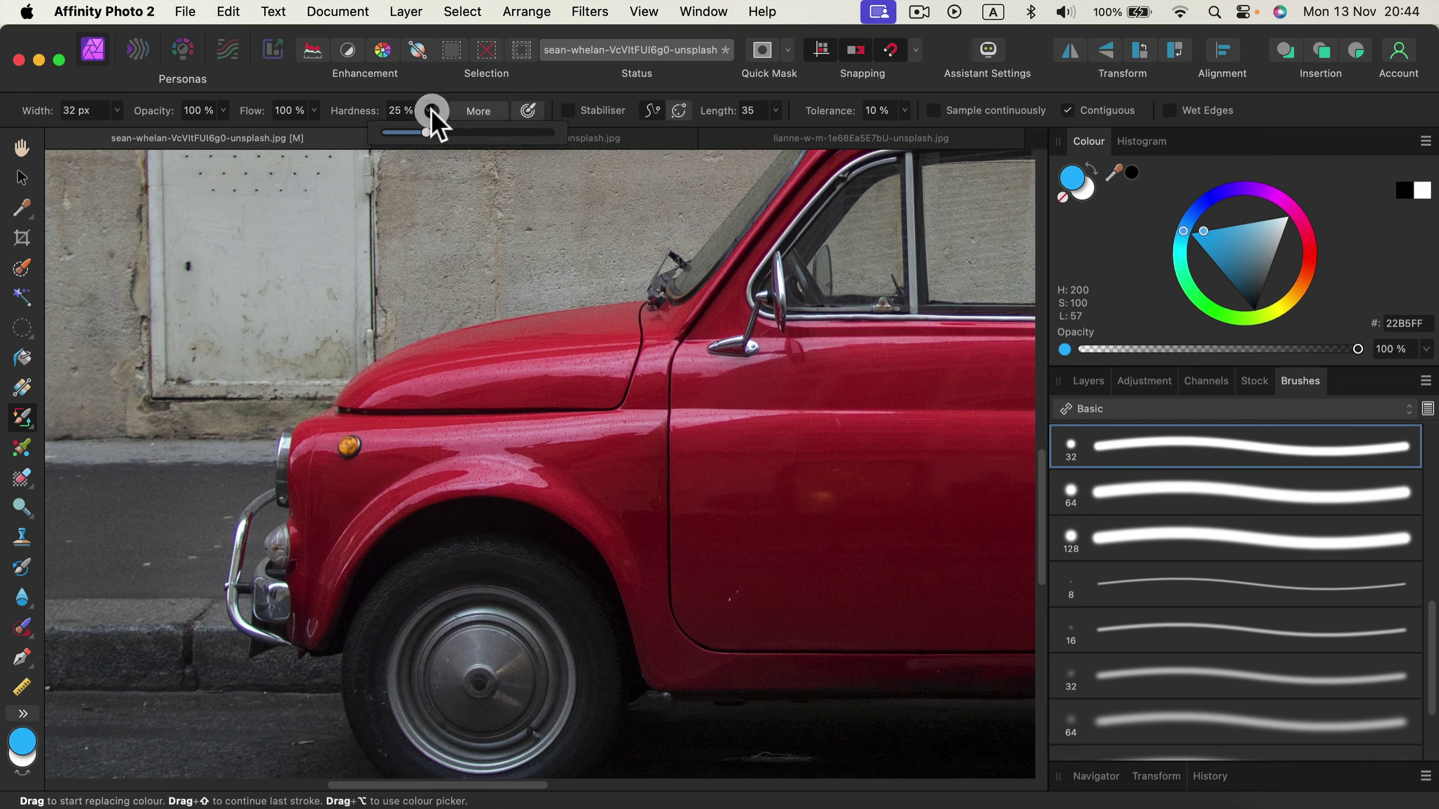
mouse_move(425, 132)
left_mouse_down()
mouse_move(494, 132)
mouse_move(465, 136)
left_mouse_up()
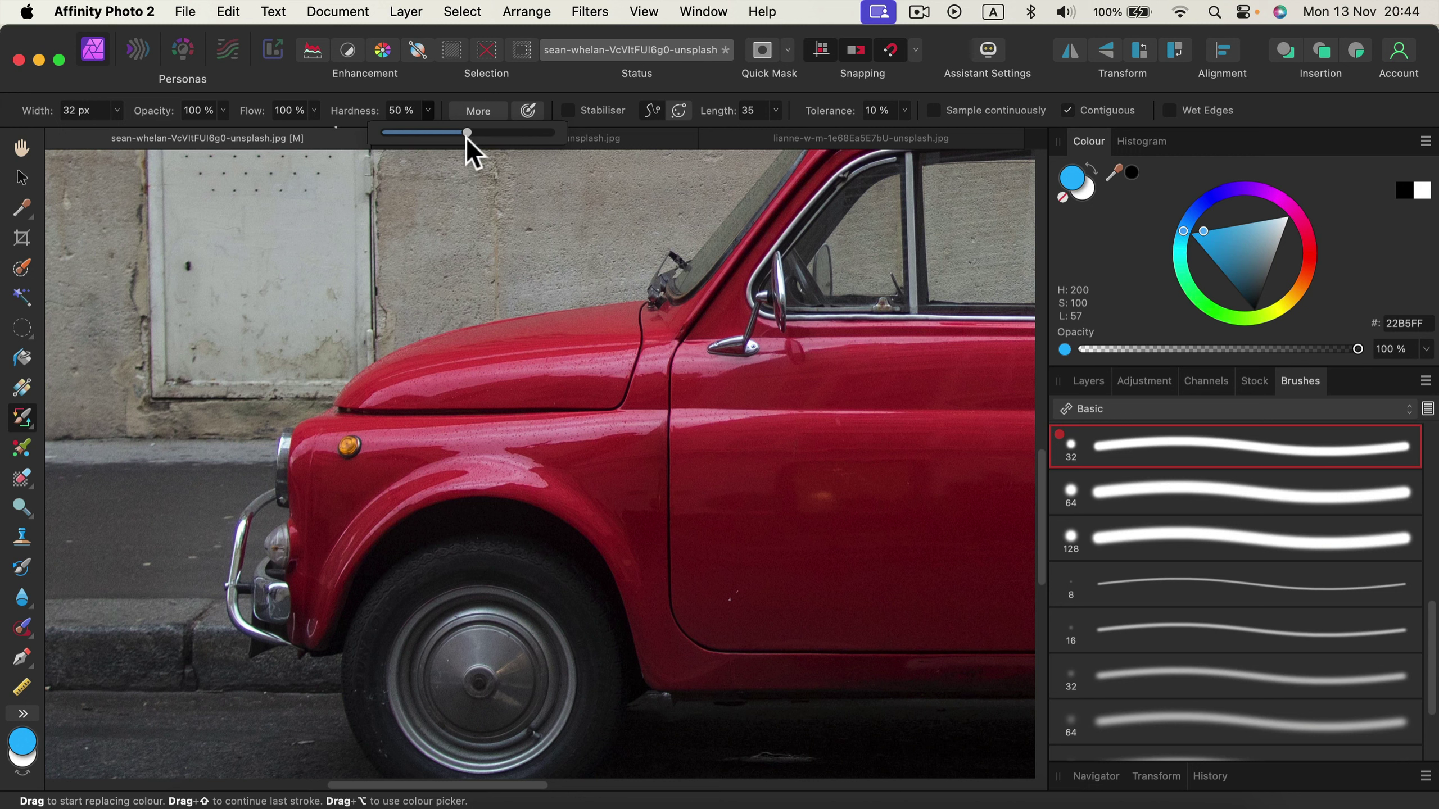
left_click(118, 110)
left_click_drag(119, 132, 149, 131)
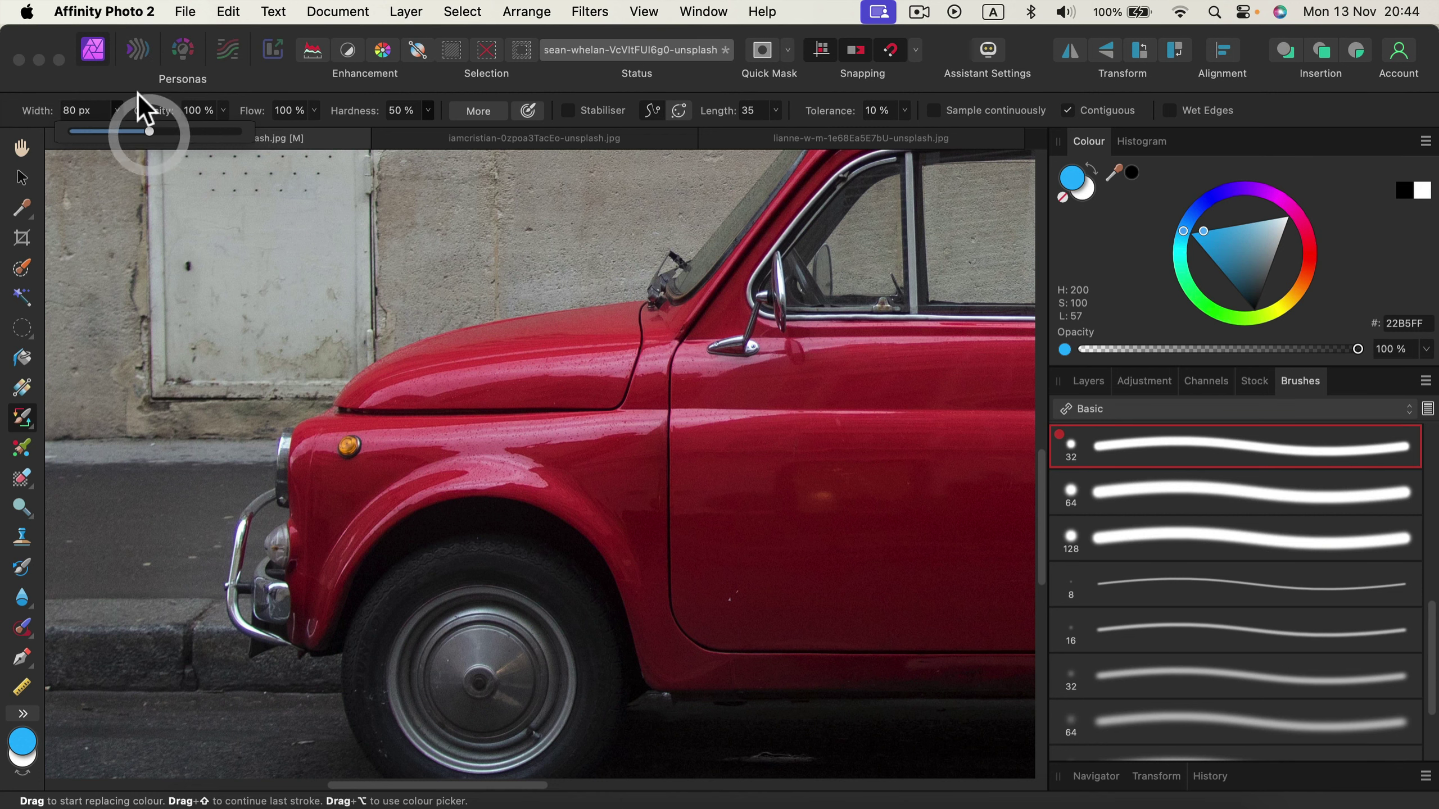
left_click(117, 110)
left_click_drag(141, 133, 163, 131)
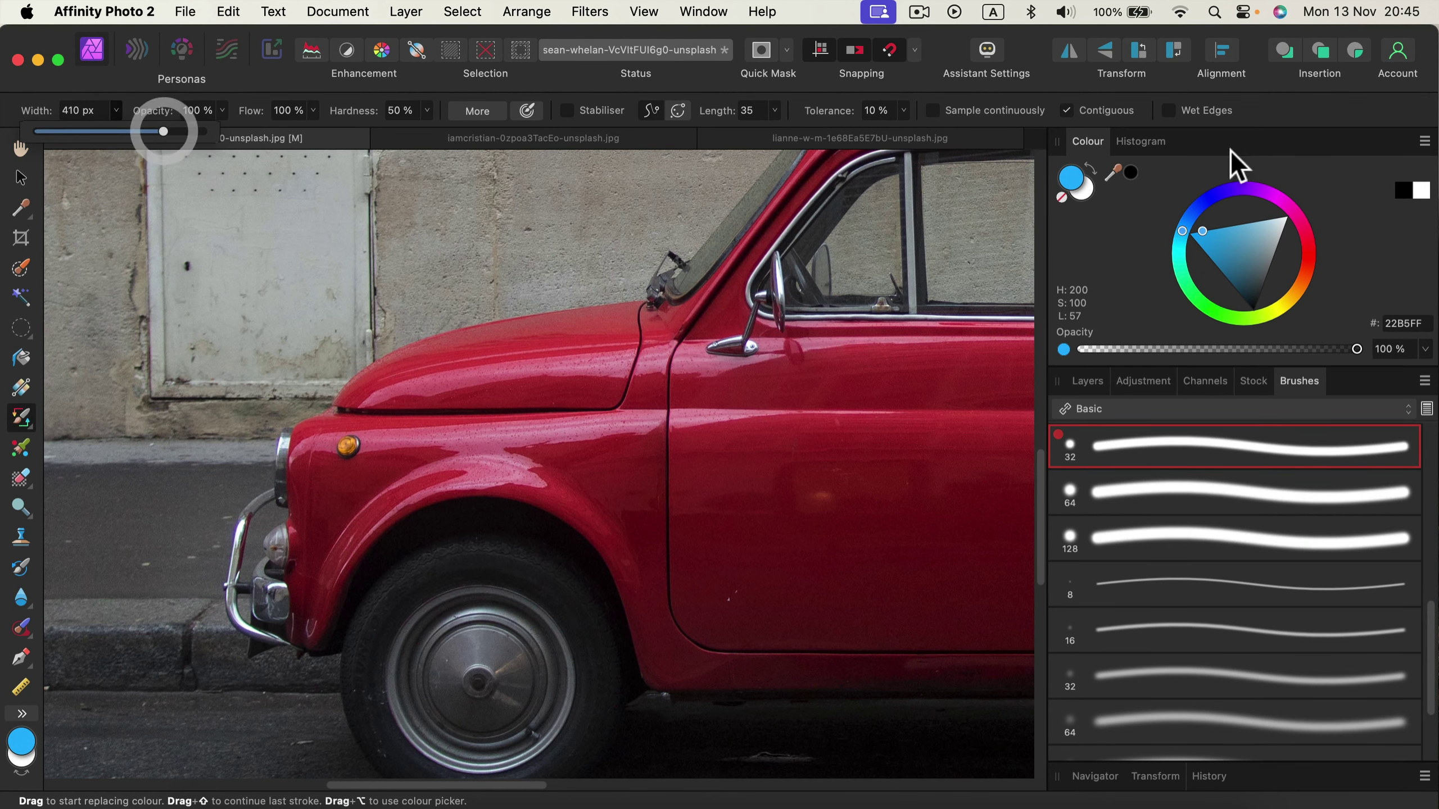
left_click(1107, 107)
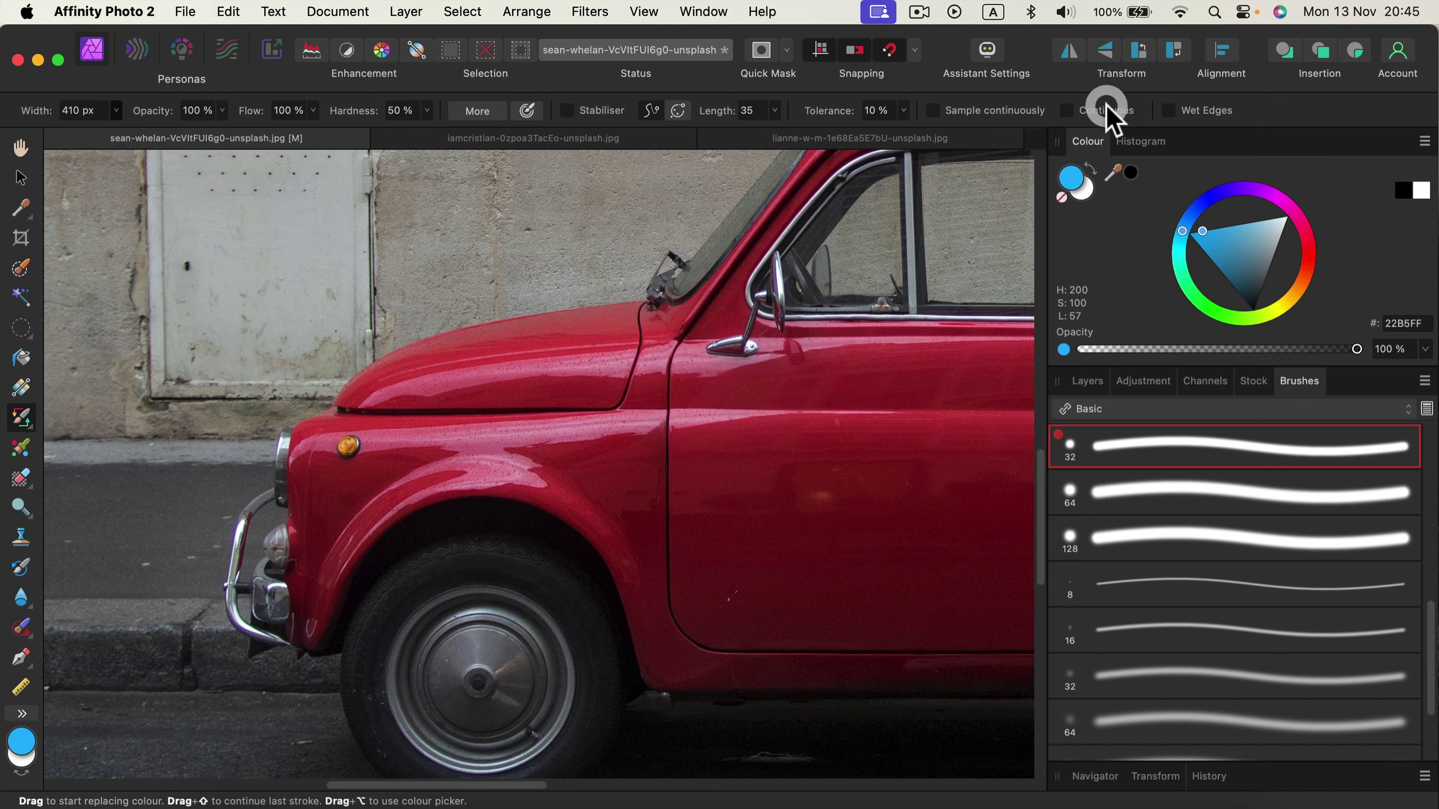
Step: Try blue colour replacement strokes on the car's bonnet, undoing them between attempts
mouse_move(589, 346)
left_mouse_down()
mouse_move(629, 350)
mouse_move(626, 369)
left_mouse_up()
key("super+z")
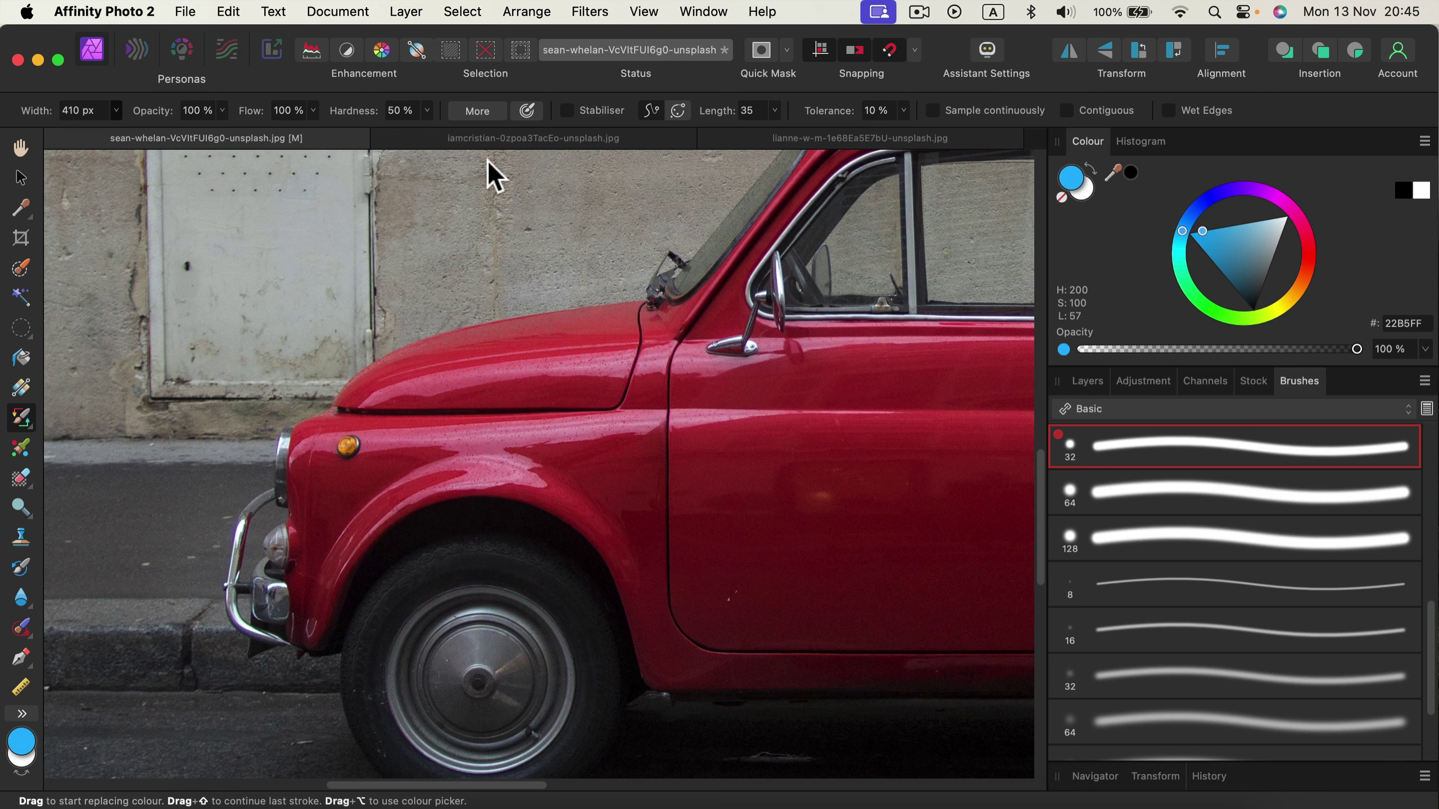
mouse_move(850, 335)
left_mouse_down()
mouse_move(787, 353)
mouse_move(608, 355)
left_mouse_up()
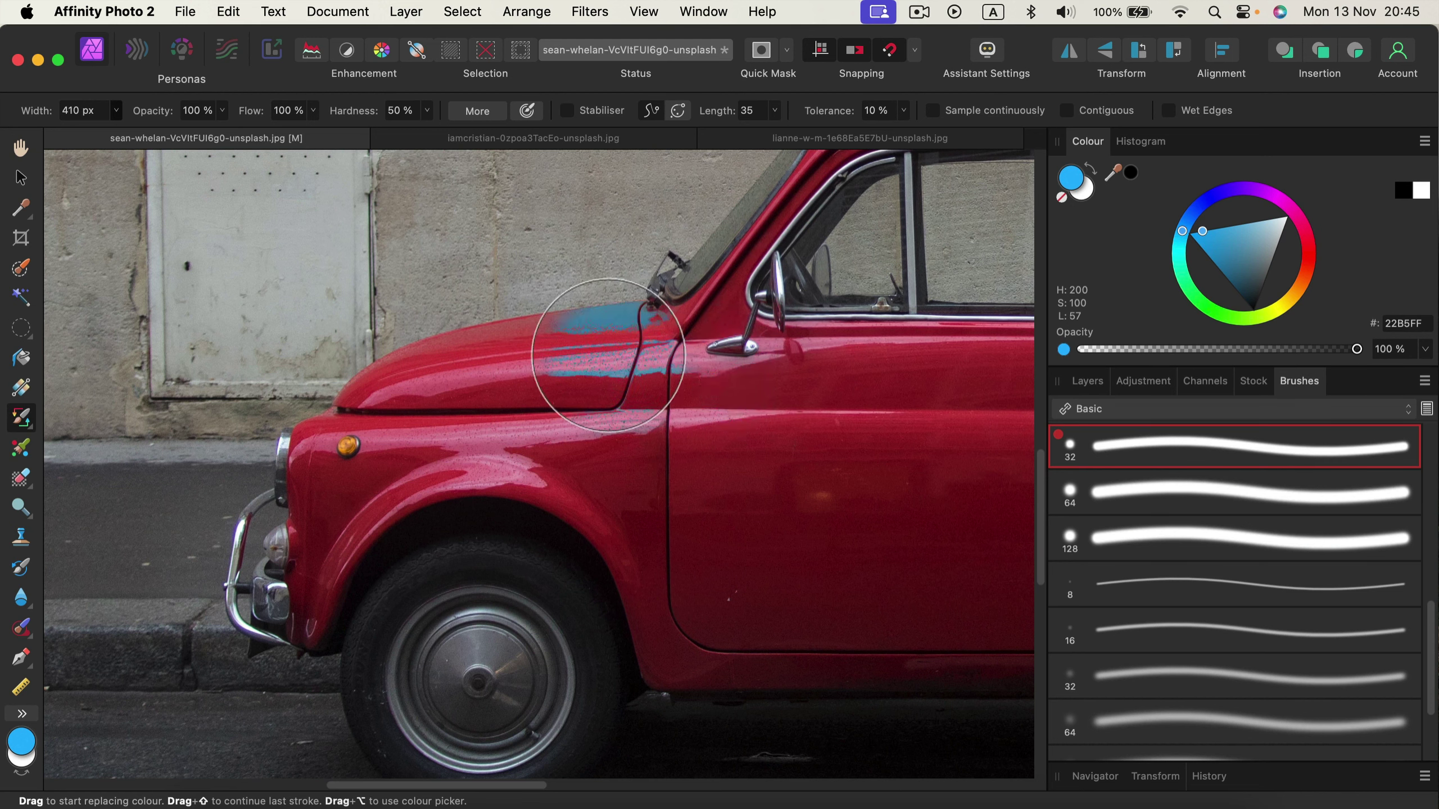
key("super+z")
left_click_drag(493, 318, 550, 350)
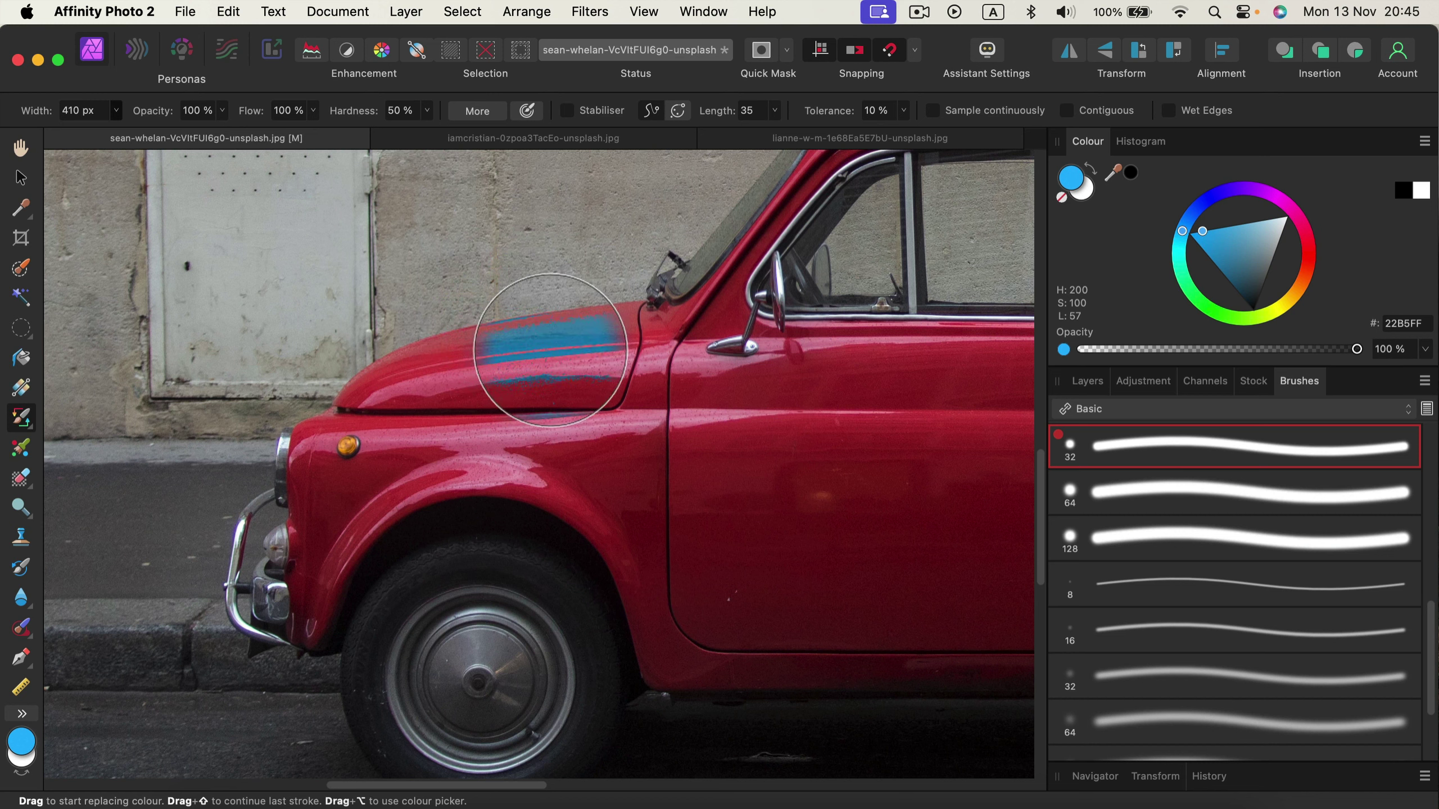
left_click_drag(587, 412, 571, 326)
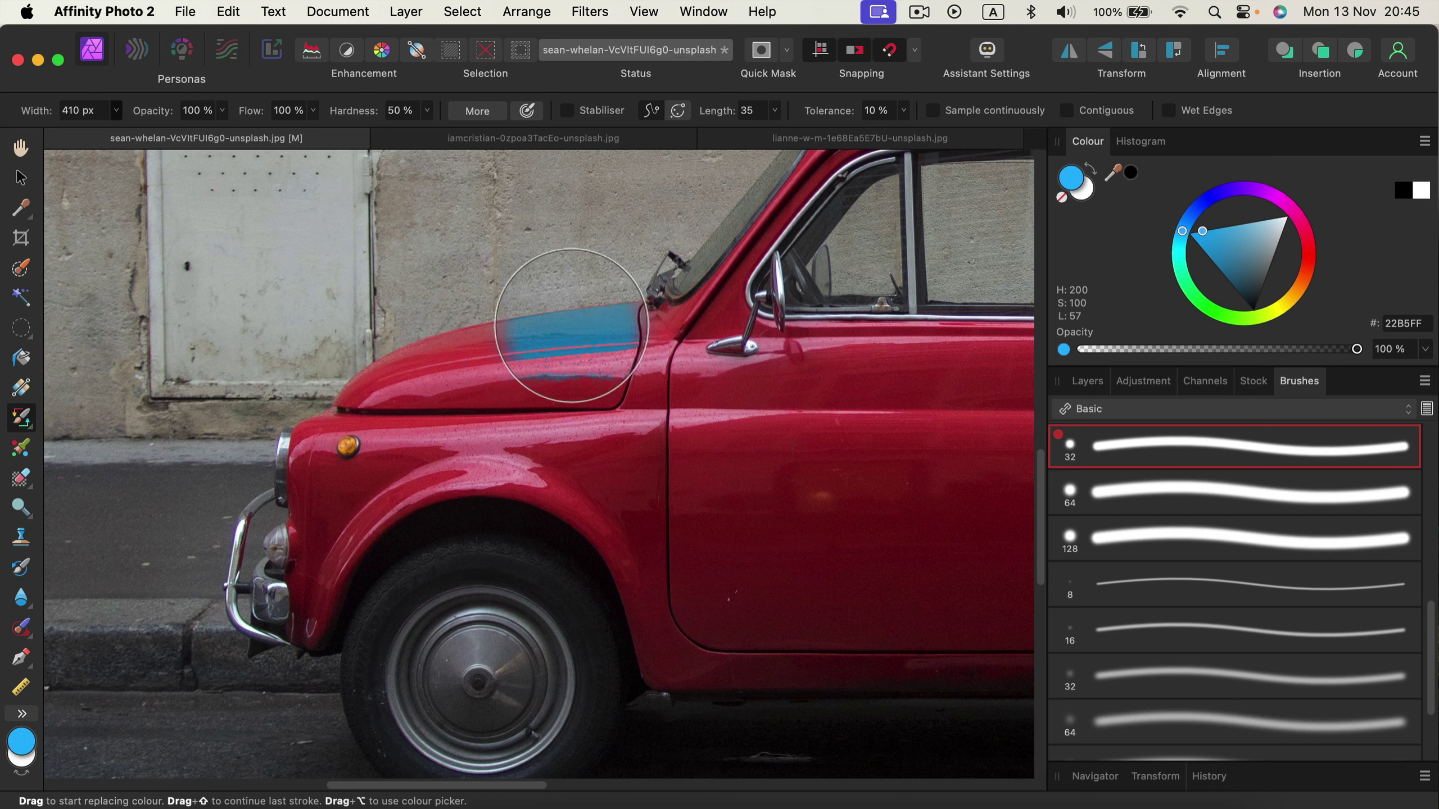
key("super+z")
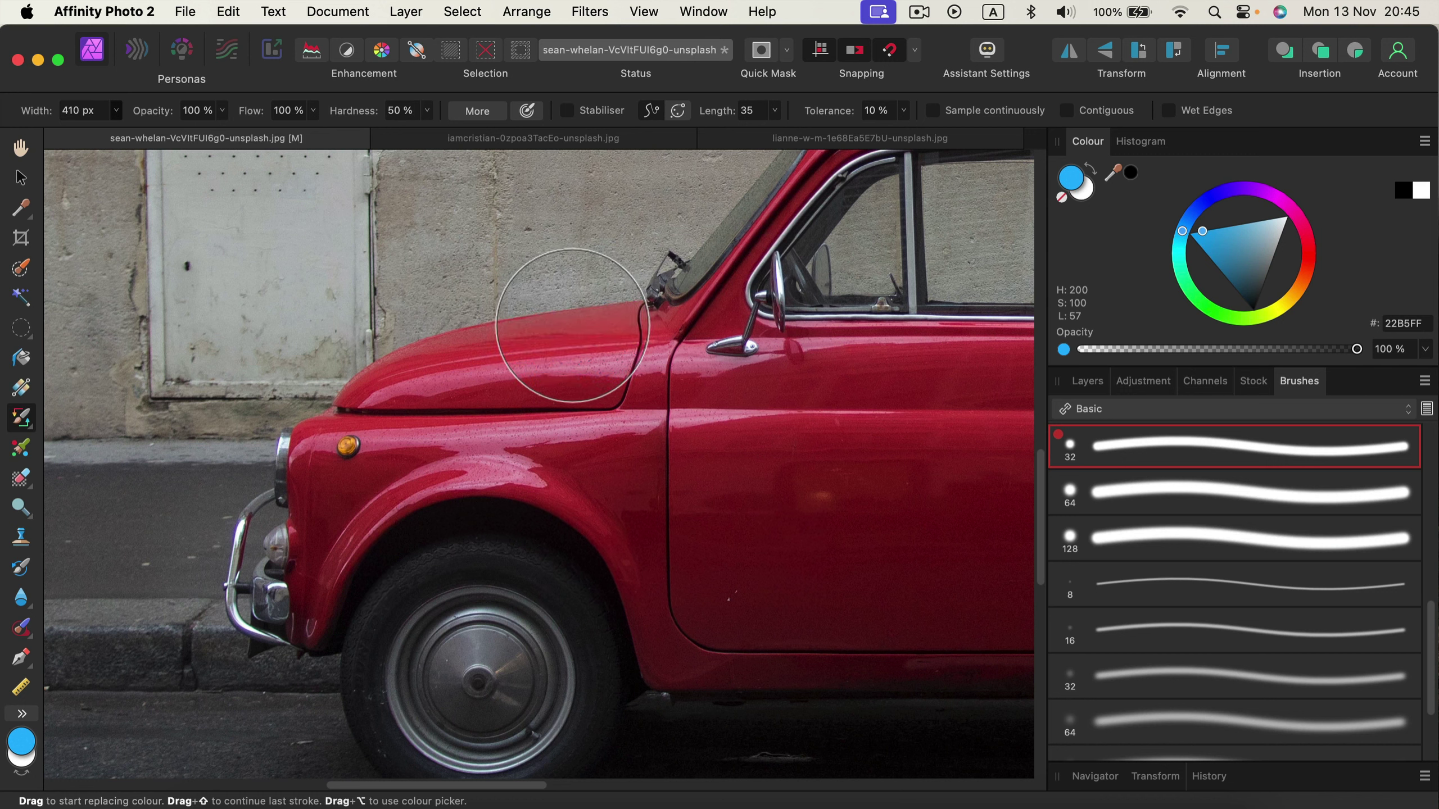
mouse_move(572, 326)
left_mouse_down()
mouse_move(572, 312)
mouse_move(569, 326)
left_mouse_up()
key("super+z")
key("super+z")
key("super+z")
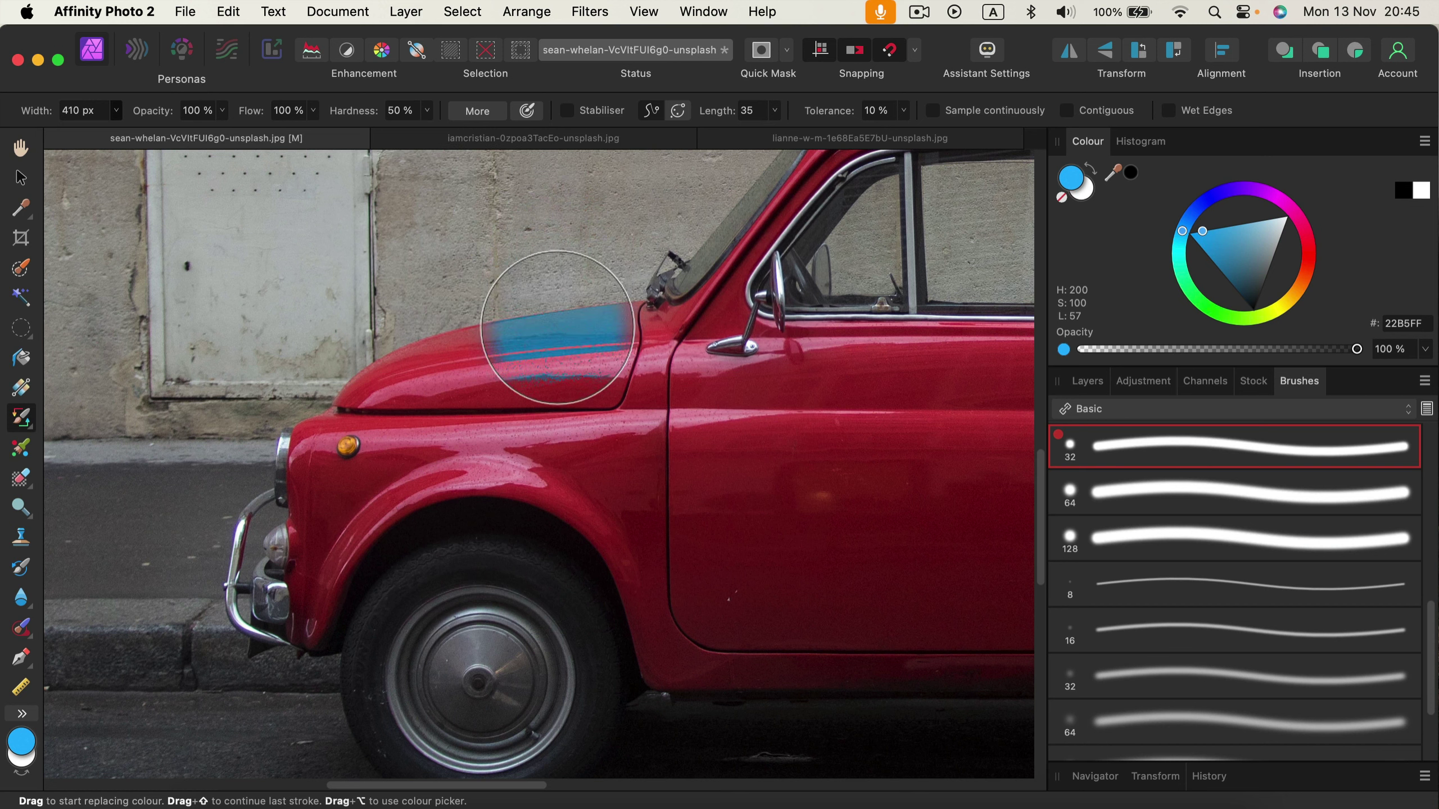
left_click_drag(543, 276, 543, 316)
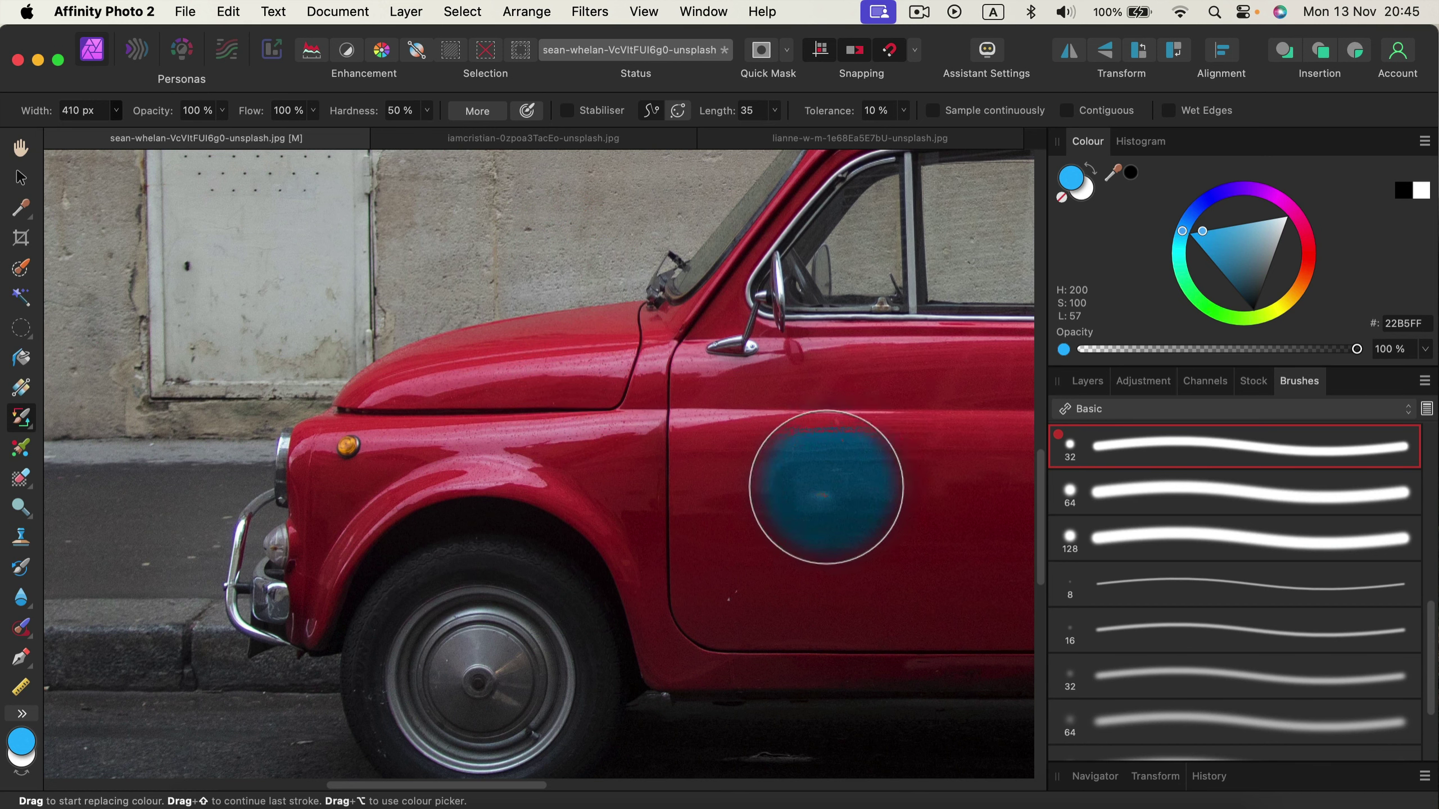
Step: Paint overlapping blue replacement strokes across the middle and lower part of the car's front door
mouse_move(860, 487)
left_mouse_down()
mouse_move(758, 460)
mouse_move(780, 427)
mouse_move(619, 332)
left_mouse_up()
mouse_move(826, 371)
left_mouse_down()
mouse_move(582, 359)
mouse_move(914, 427)
mouse_move(863, 451)
mouse_move(585, 436)
mouse_move(736, 506)
mouse_move(677, 404)
left_mouse_up()
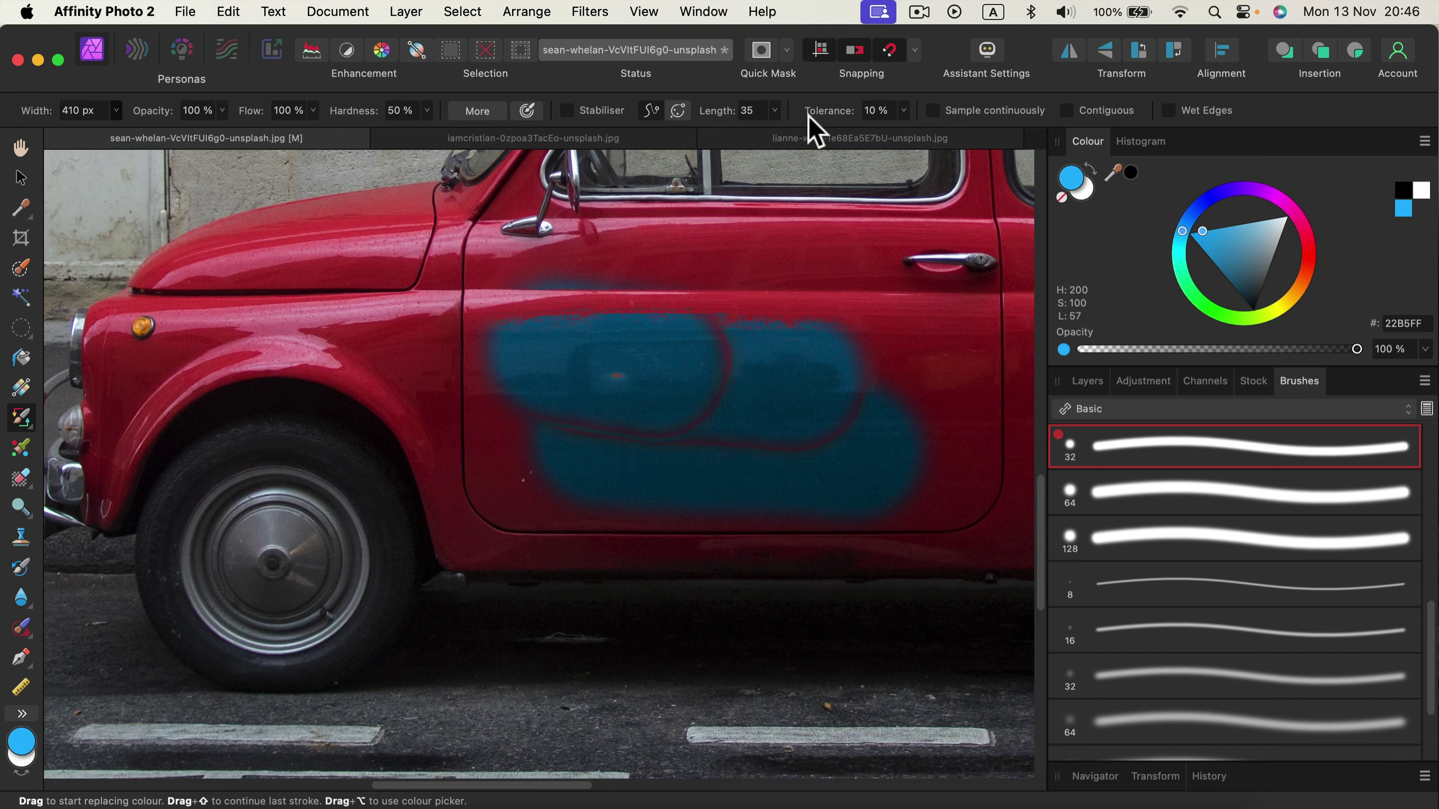
Step: Recolour more of the door and the panel above the rear wheel blue, using 20 % tolerance and continuous sampling
left_click_drag(903, 111, 906, 133)
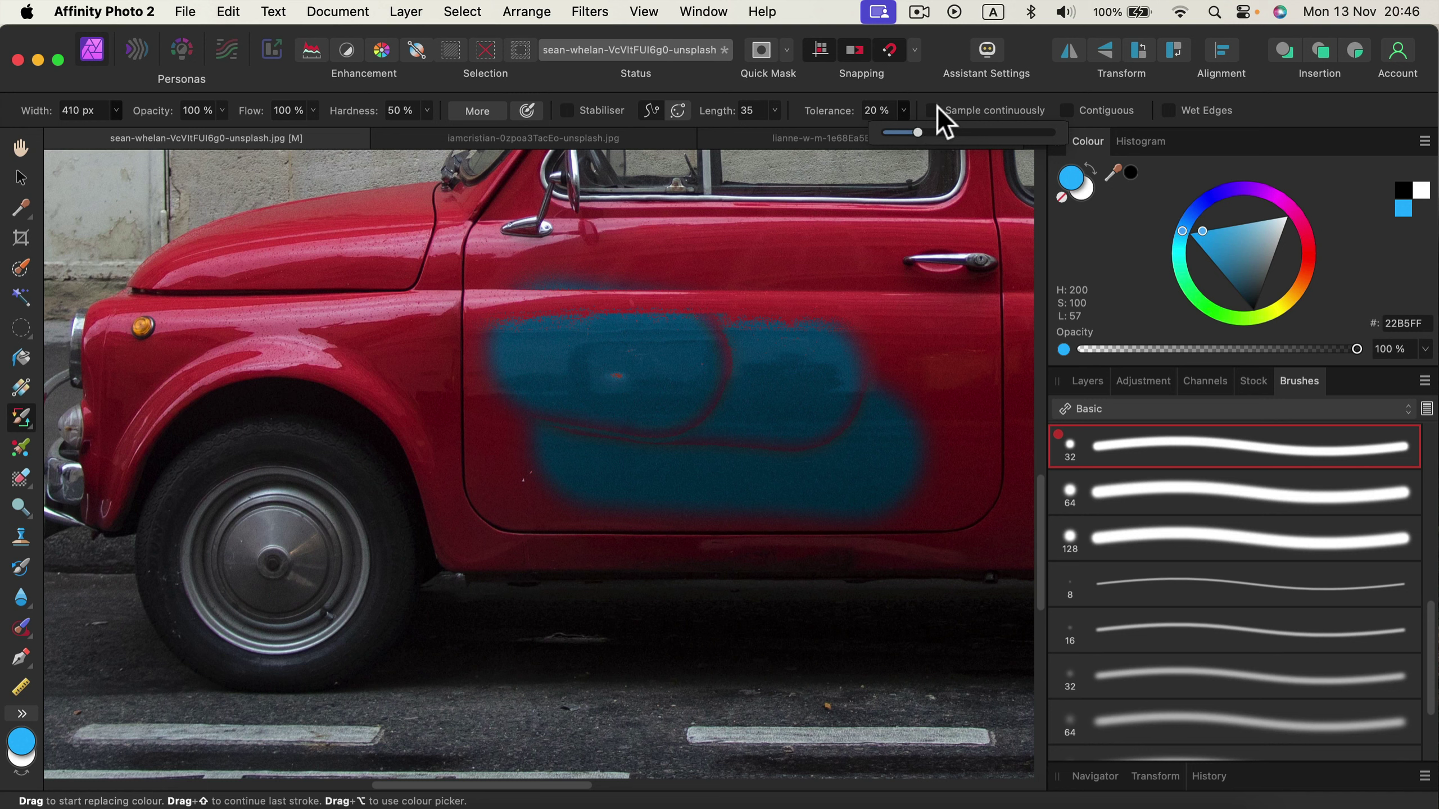
left_click(924, 92)
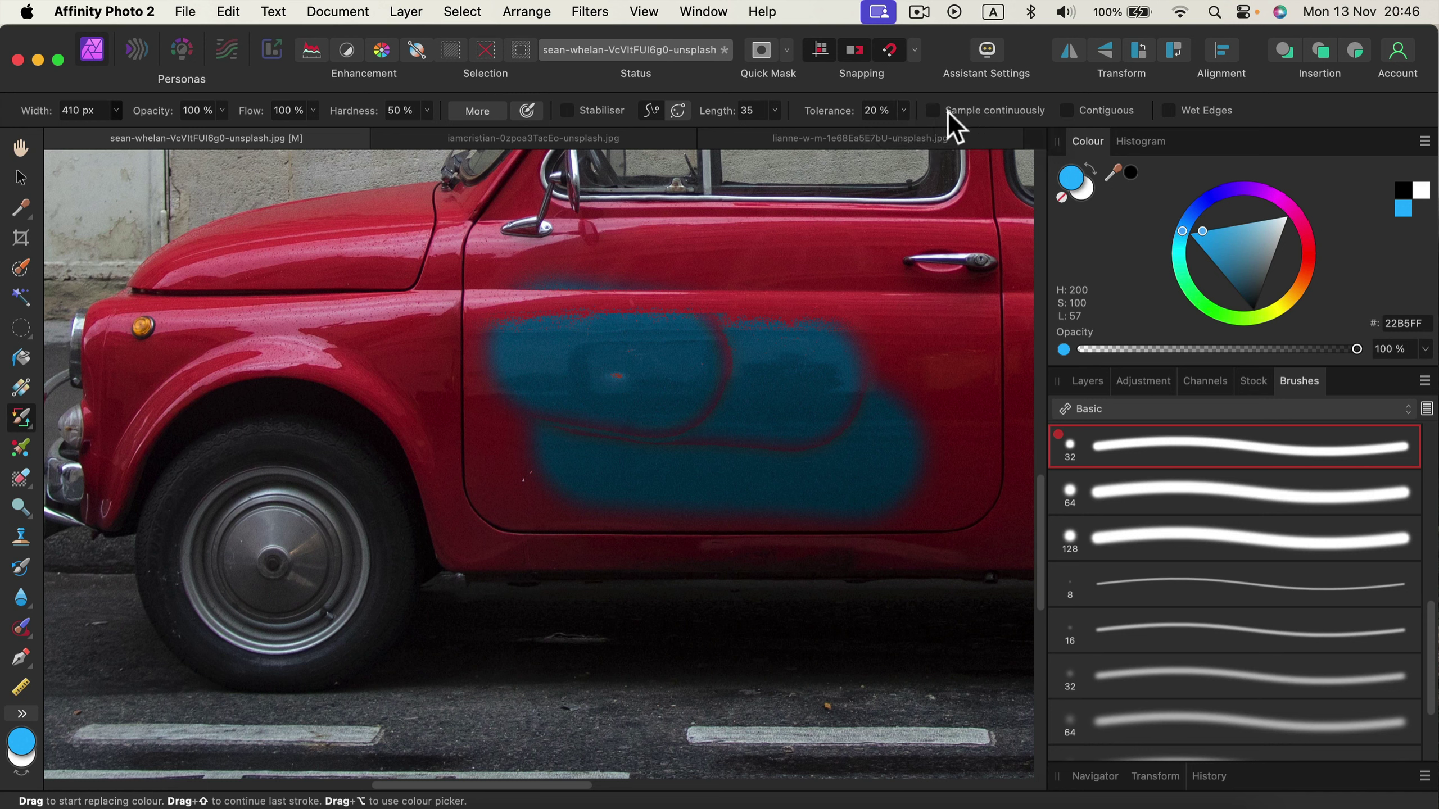
left_click(933, 110)
mouse_move(912, 349)
left_mouse_down()
mouse_move(835, 385)
mouse_move(908, 370)
mouse_move(825, 376)
mouse_move(860, 373)
mouse_move(812, 402)
mouse_move(841, 312)
mouse_move(594, 279)
mouse_move(638, 408)
mouse_move(594, 411)
mouse_move(443, 335)
mouse_move(732, 402)
mouse_move(475, 289)
left_mouse_up()
key("space")
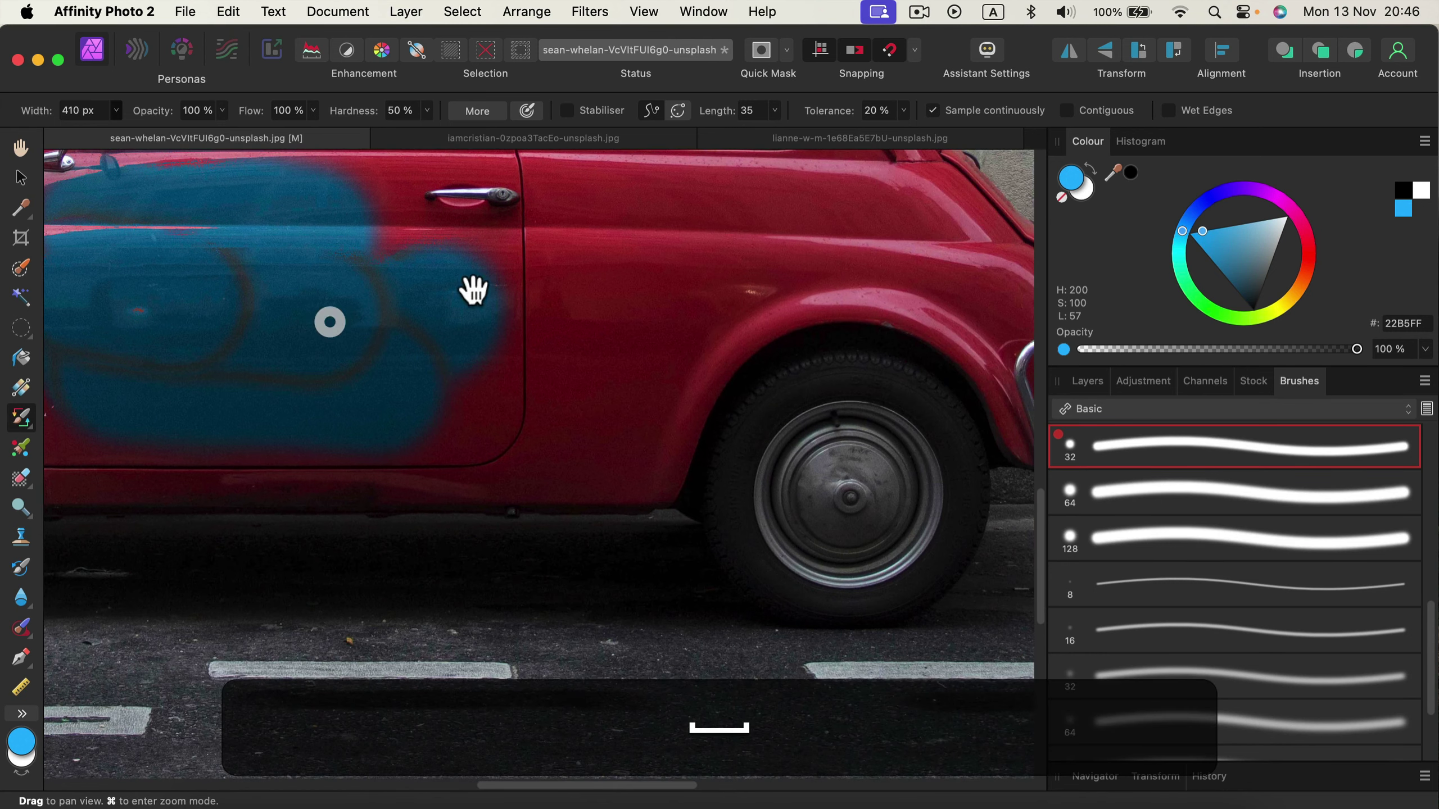
mouse_move(643, 250)
left_mouse_down()
mouse_move(408, 322)
mouse_move(651, 385)
mouse_move(402, 380)
mouse_move(729, 257)
mouse_move(646, 334)
mouse_move(692, 350)
left_mouse_up()
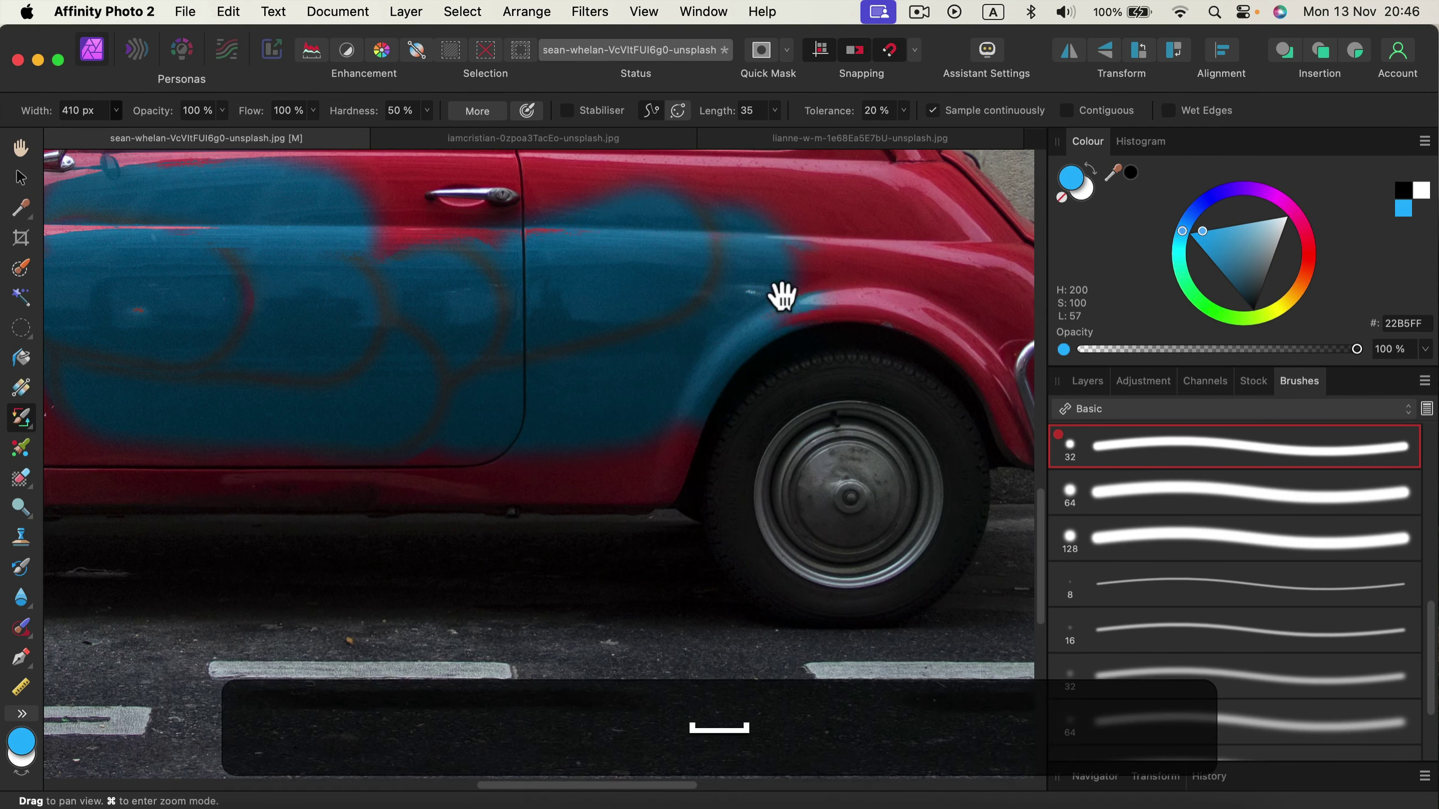
Step: Try recolouring the rear bodywork up to the tail light with continuous sampling, and undo that stroke
left_click_drag(780, 296, 356, 489)
mouse_move(303, 430)
left_mouse_down()
mouse_move(305, 444)
mouse_move(836, 349)
left_mouse_up()
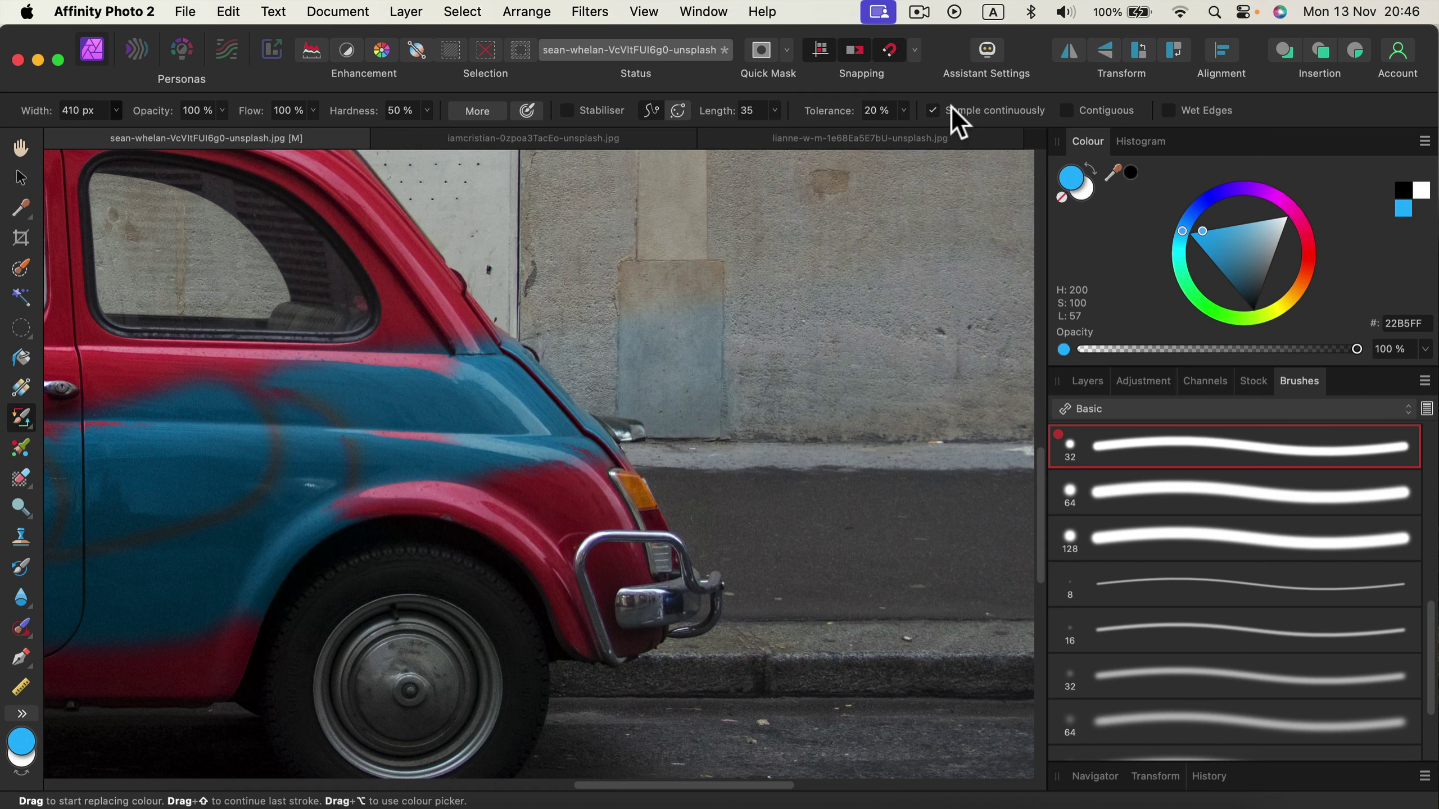
key("super+z")
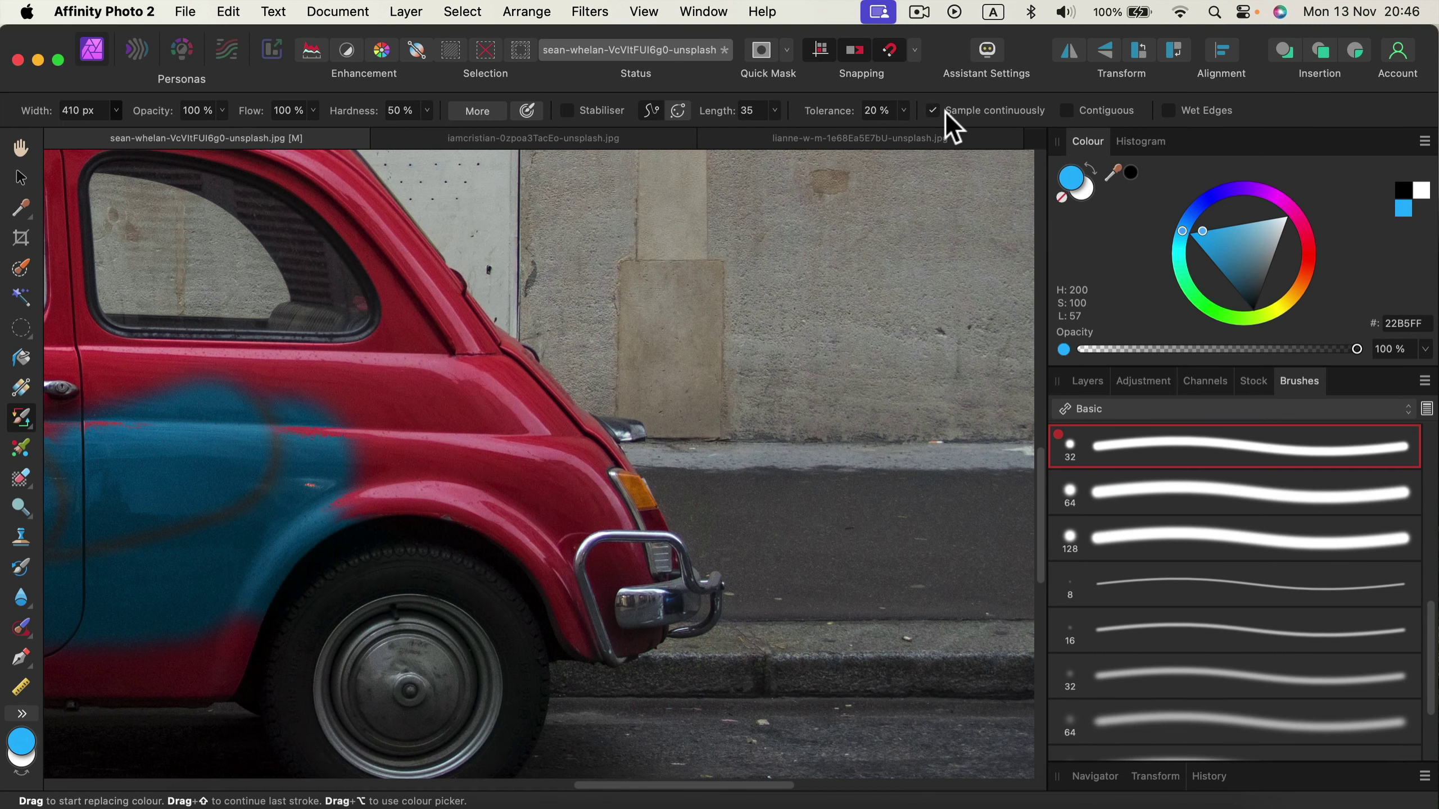
Step: Turn off continuous sampling and recolour the rear side panel, the base of the rear pillar and the sill ahead of the rear wheel blue
left_click(945, 111)
mouse_move(343, 465)
left_mouse_down()
mouse_move(355, 429)
mouse_move(543, 377)
left_mouse_up()
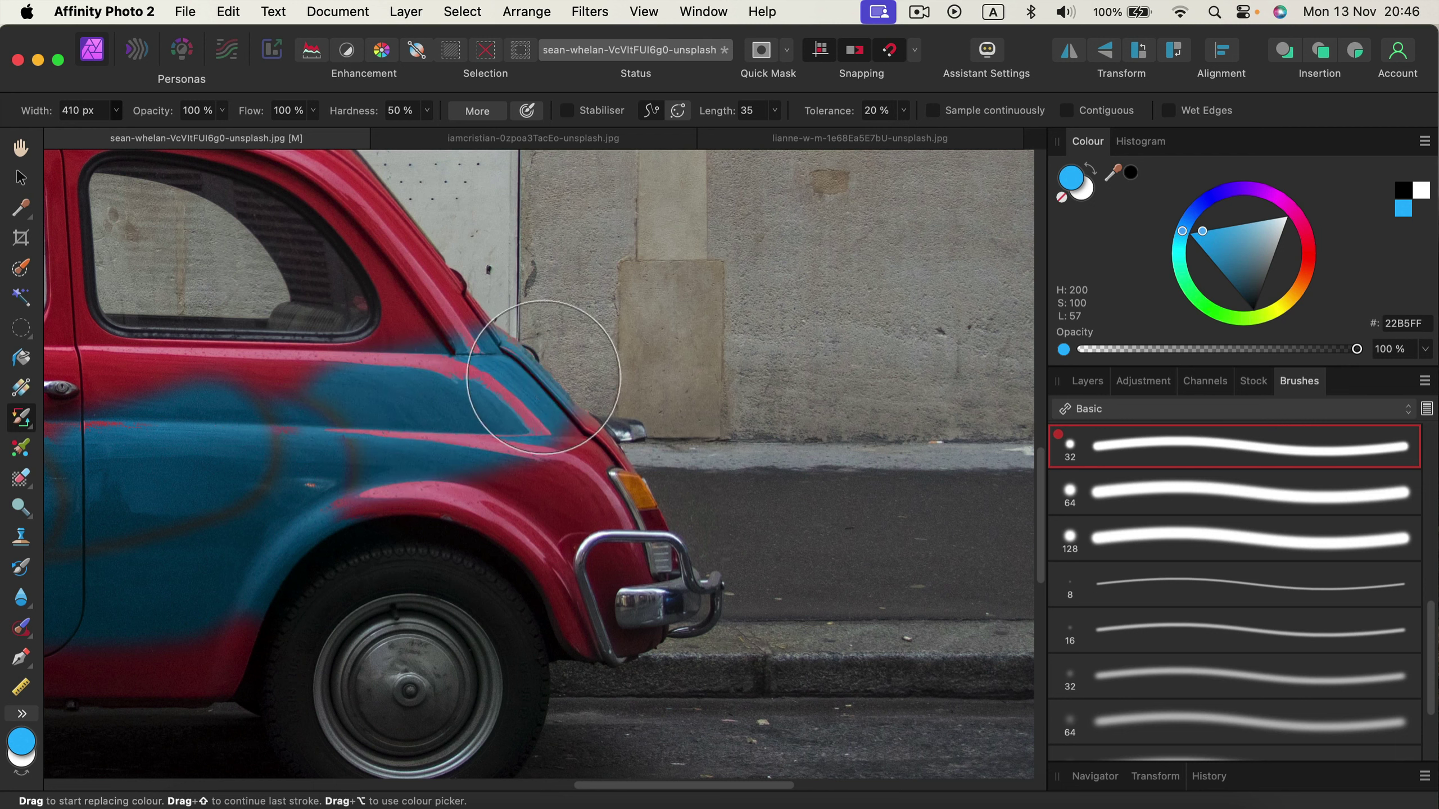
left_click(549, 679)
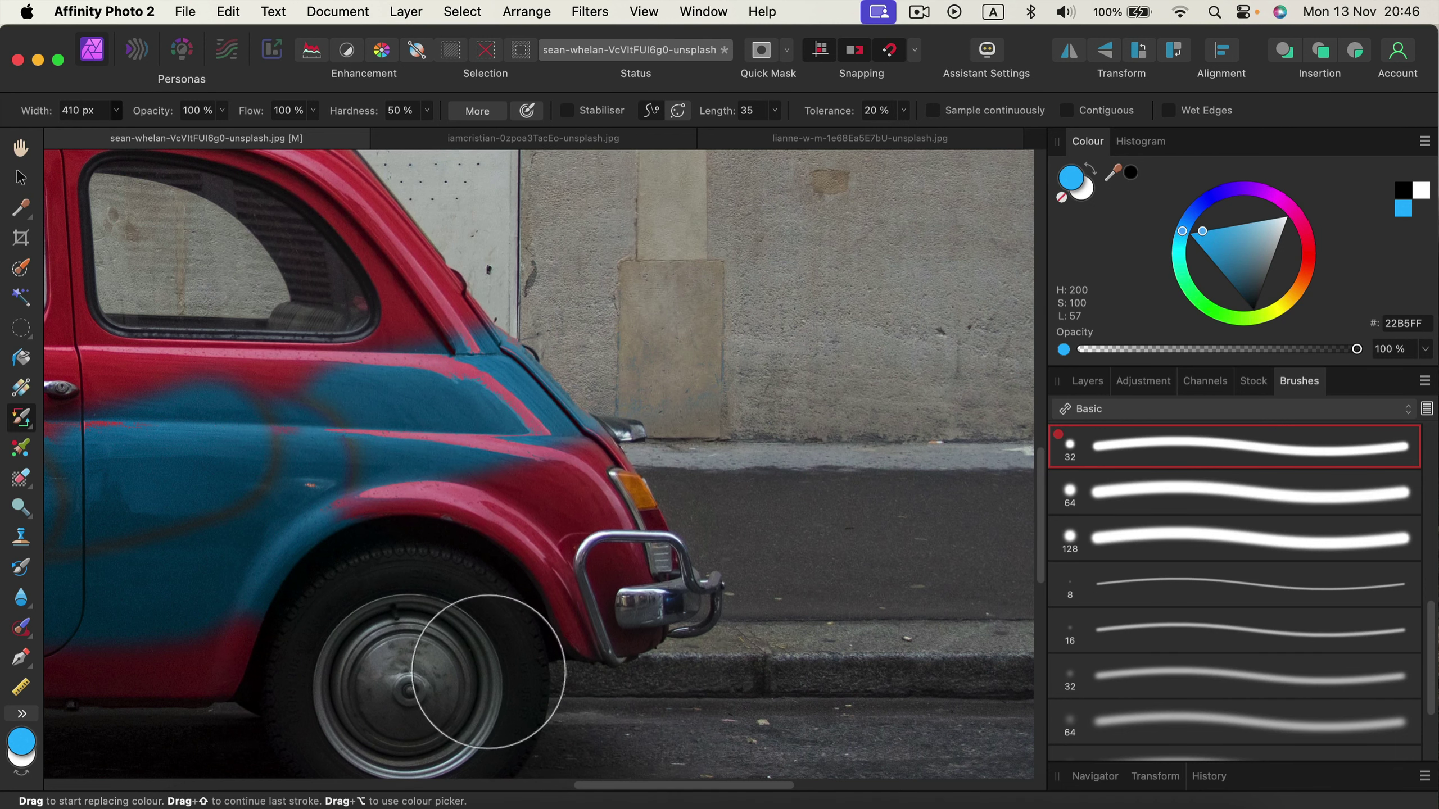
left_click_drag(383, 482, 572, 299)
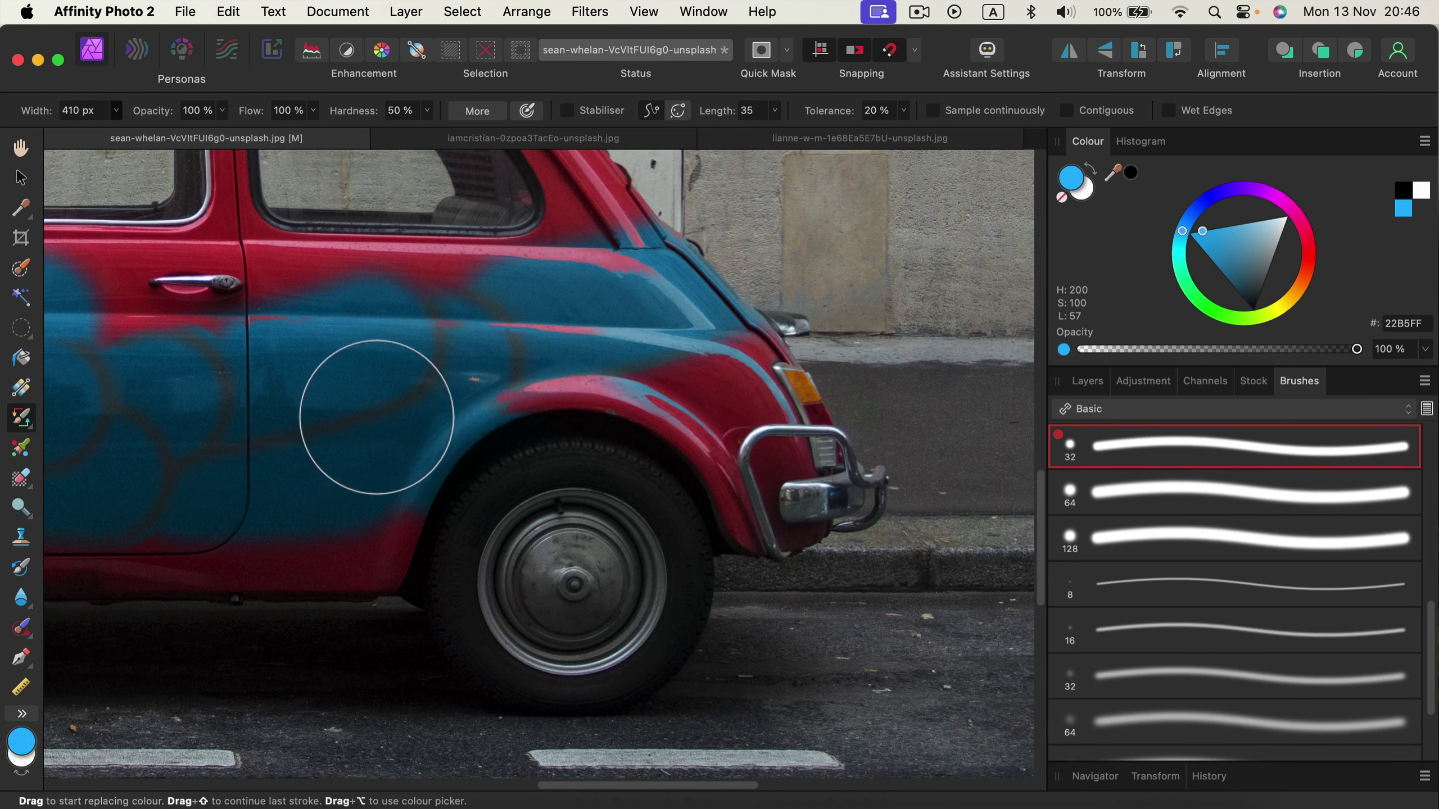
left_click_drag(295, 514, 748, 321)
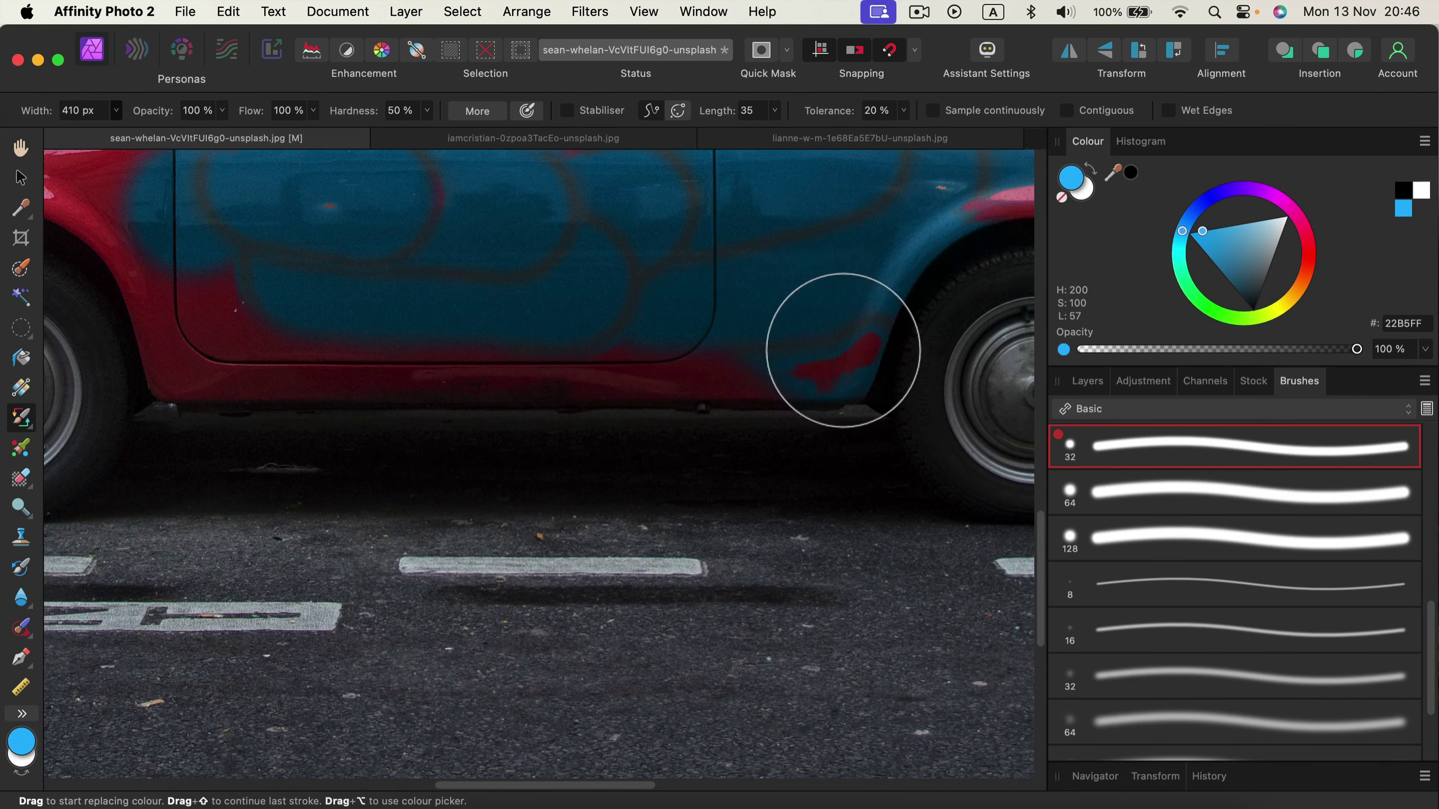
Step: Recolour the sill below the door, the upper front wing and the bonnet blue
mouse_move(277, 334)
left_mouse_down()
mouse_move(934, 482)
mouse_move(722, 403)
mouse_move(895, 548)
mouse_move(770, 528)
mouse_move(815, 337)
mouse_move(633, 321)
mouse_move(560, 340)
mouse_move(771, 329)
mouse_move(440, 261)
mouse_move(674, 318)
mouse_move(633, 319)
left_mouse_up()
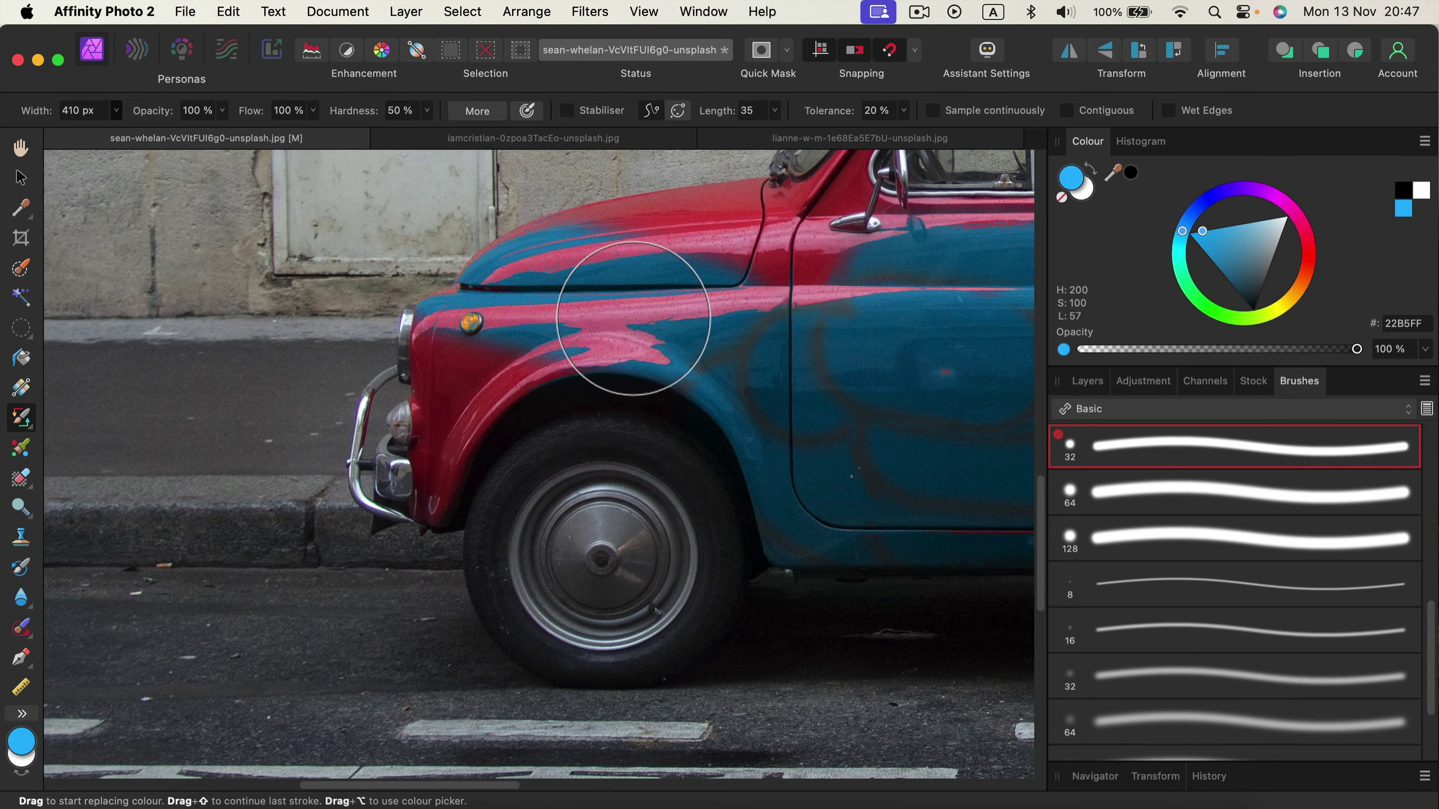
key("space")
mouse_move(887, 334)
left_mouse_down()
mouse_move(620, 421)
mouse_move(846, 550)
left_mouse_up()
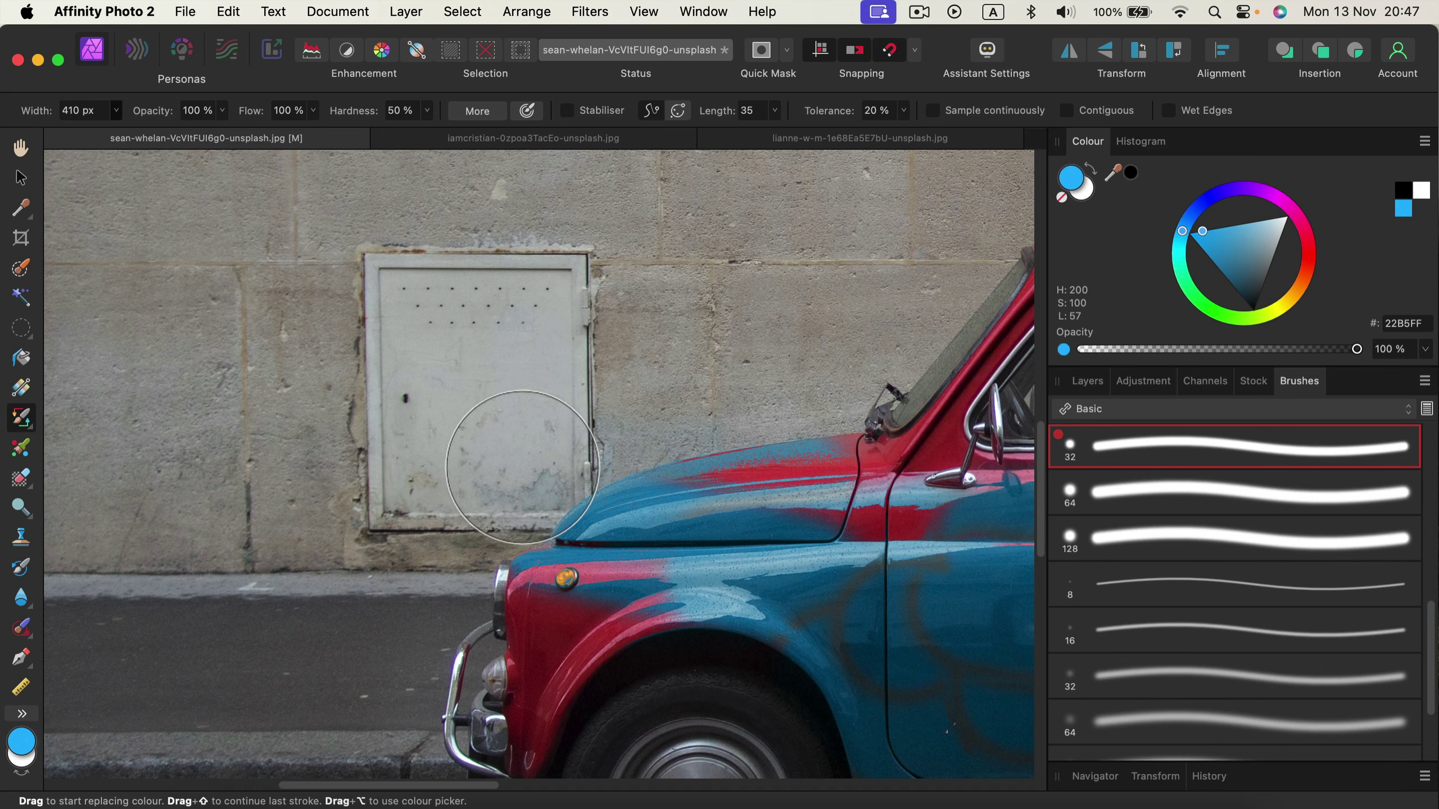
Step: Recolour the lower part of the pillar behind the rear side window blue
key("space")
left_click_drag(809, 433, 30, 570)
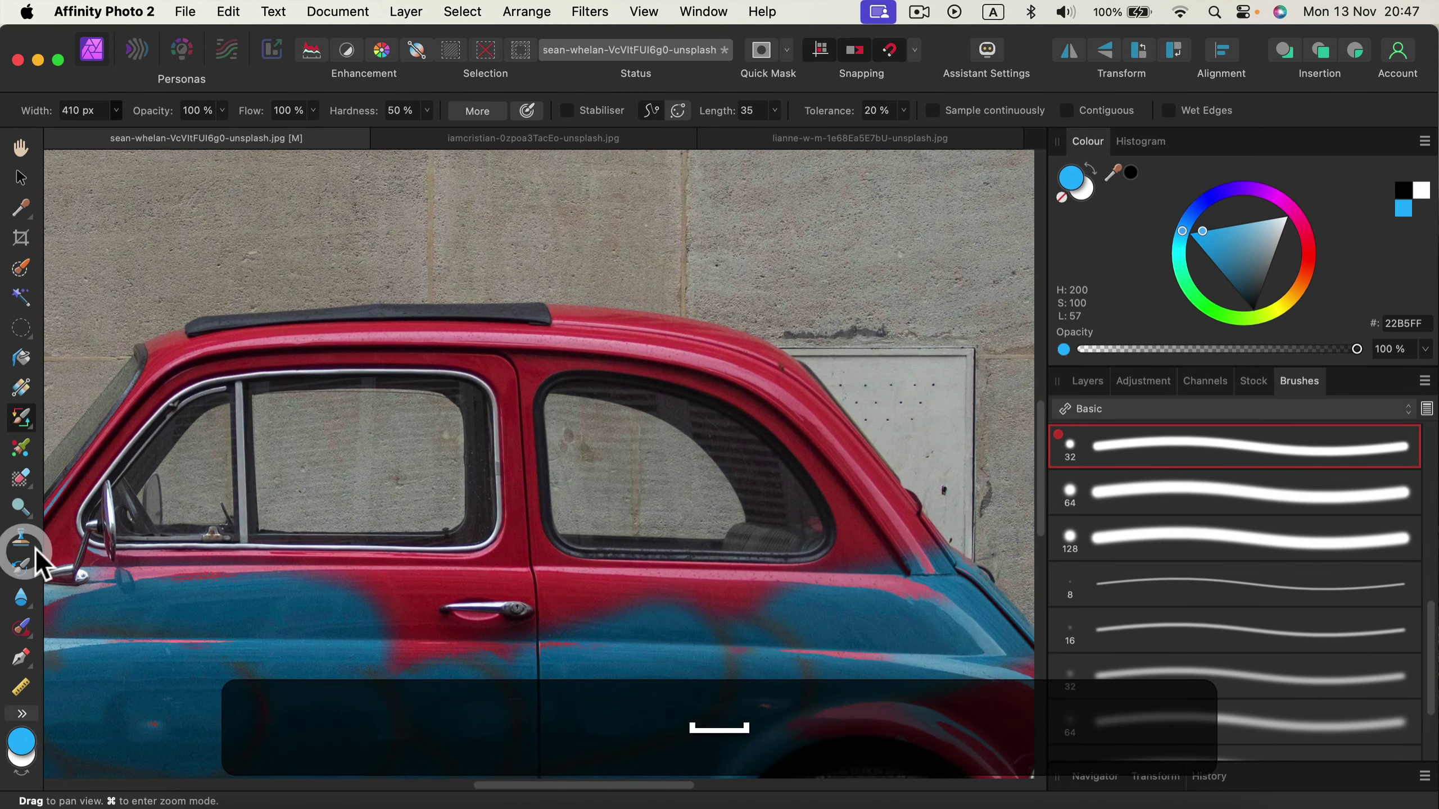
key("space")
left_click_drag(906, 623, 669, 324)
key("space")
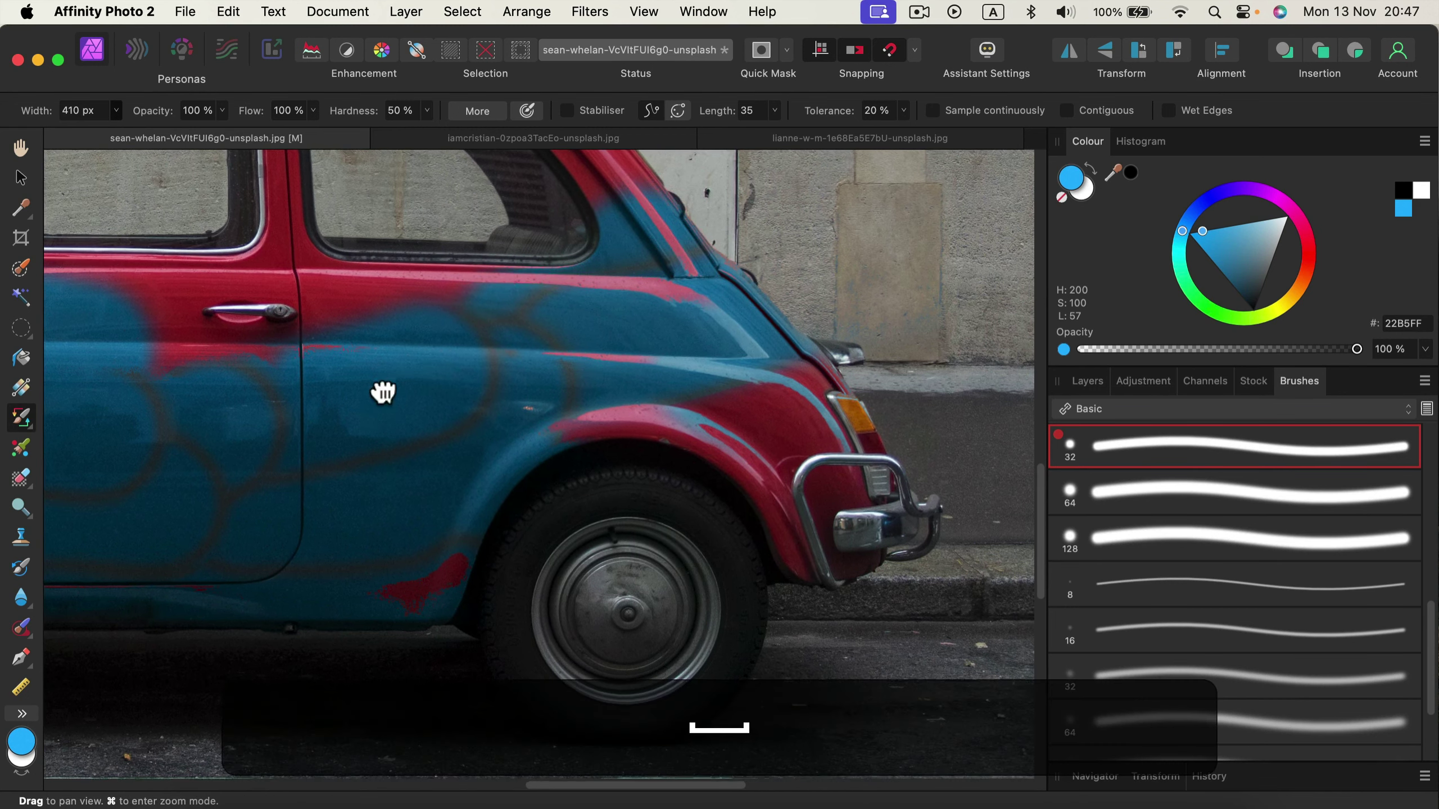
Step: Recolour the centre pillar between the side windows and the roof rail above them blue
left_click_drag(383, 393, 471, 445)
mouse_move(547, 353)
left_mouse_down()
mouse_move(439, 354)
mouse_move(410, 375)
mouse_move(530, 484)
left_mouse_up()
key("space")
left_click_drag(520, 392, 511, 234)
key("space")
left_click_drag(632, 291, 610, 377)
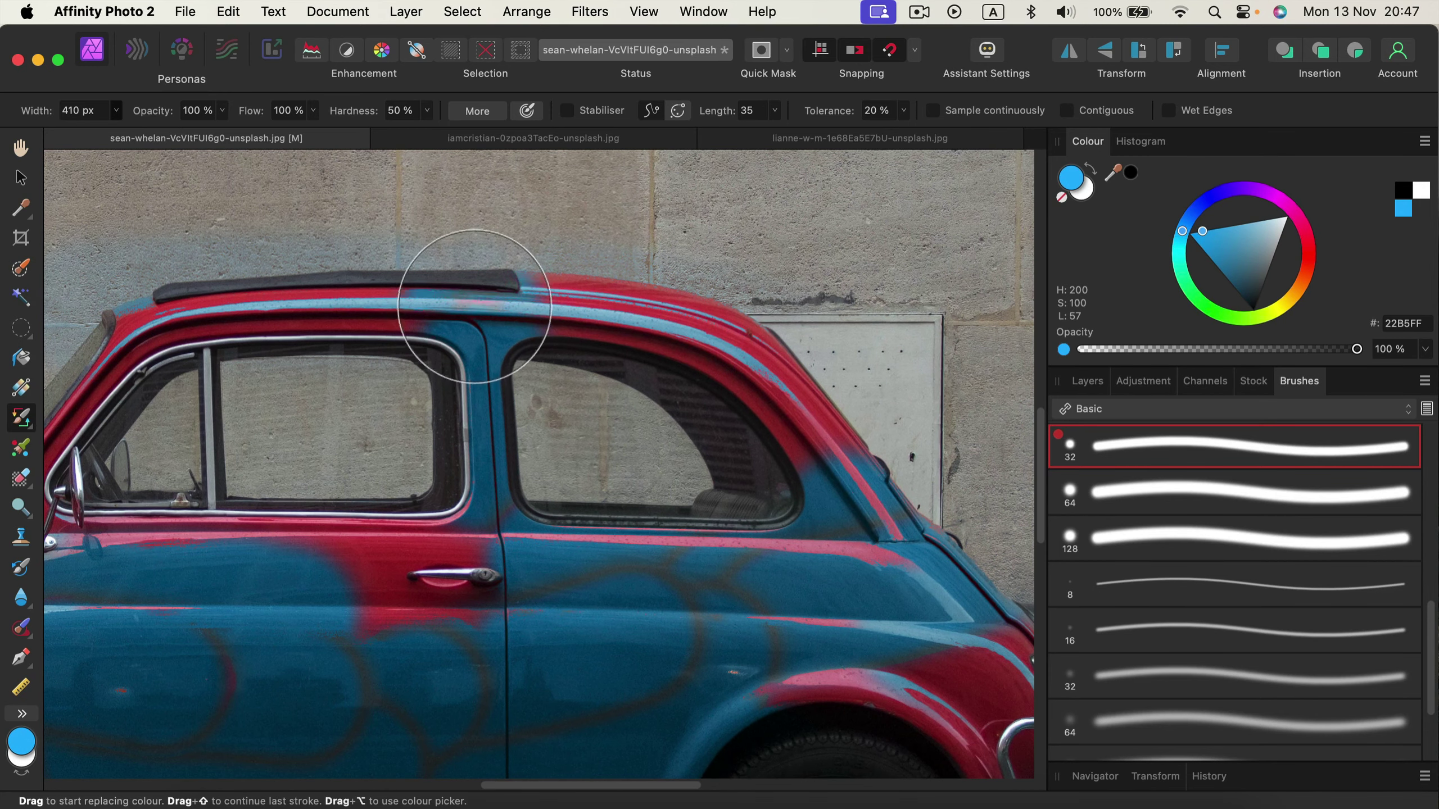
Step: Recolour the rear roof pillar, the strip below the rear side window and part of the rear wing blue
mouse_move(475, 306)
left_mouse_down()
mouse_move(537, 290)
mouse_move(844, 350)
mouse_move(704, 341)
mouse_move(703, 358)
mouse_move(876, 511)
mouse_move(814, 423)
mouse_move(928, 547)
mouse_move(916, 642)
mouse_move(774, 486)
left_mouse_up()
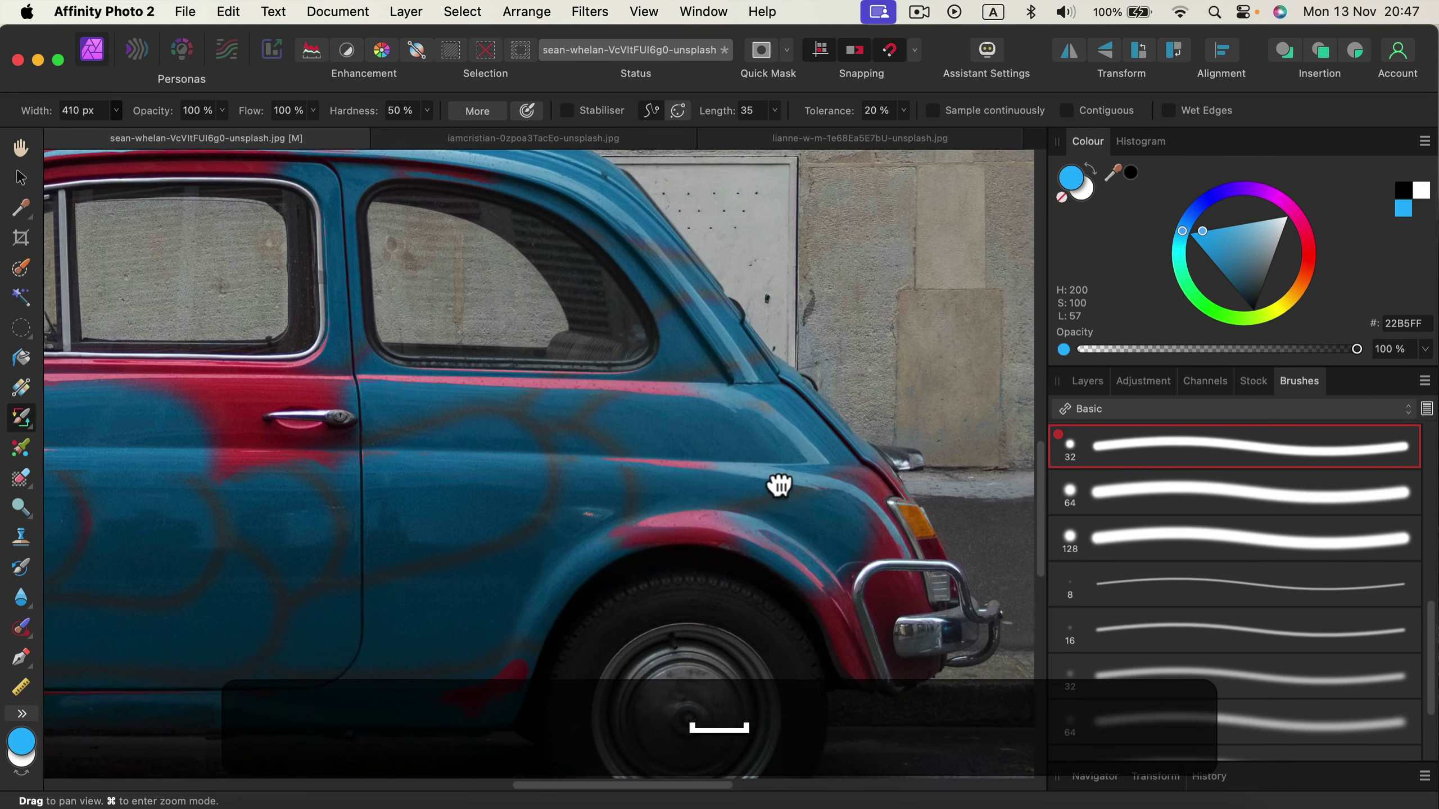
left_click_drag(649, 384, 429, 388)
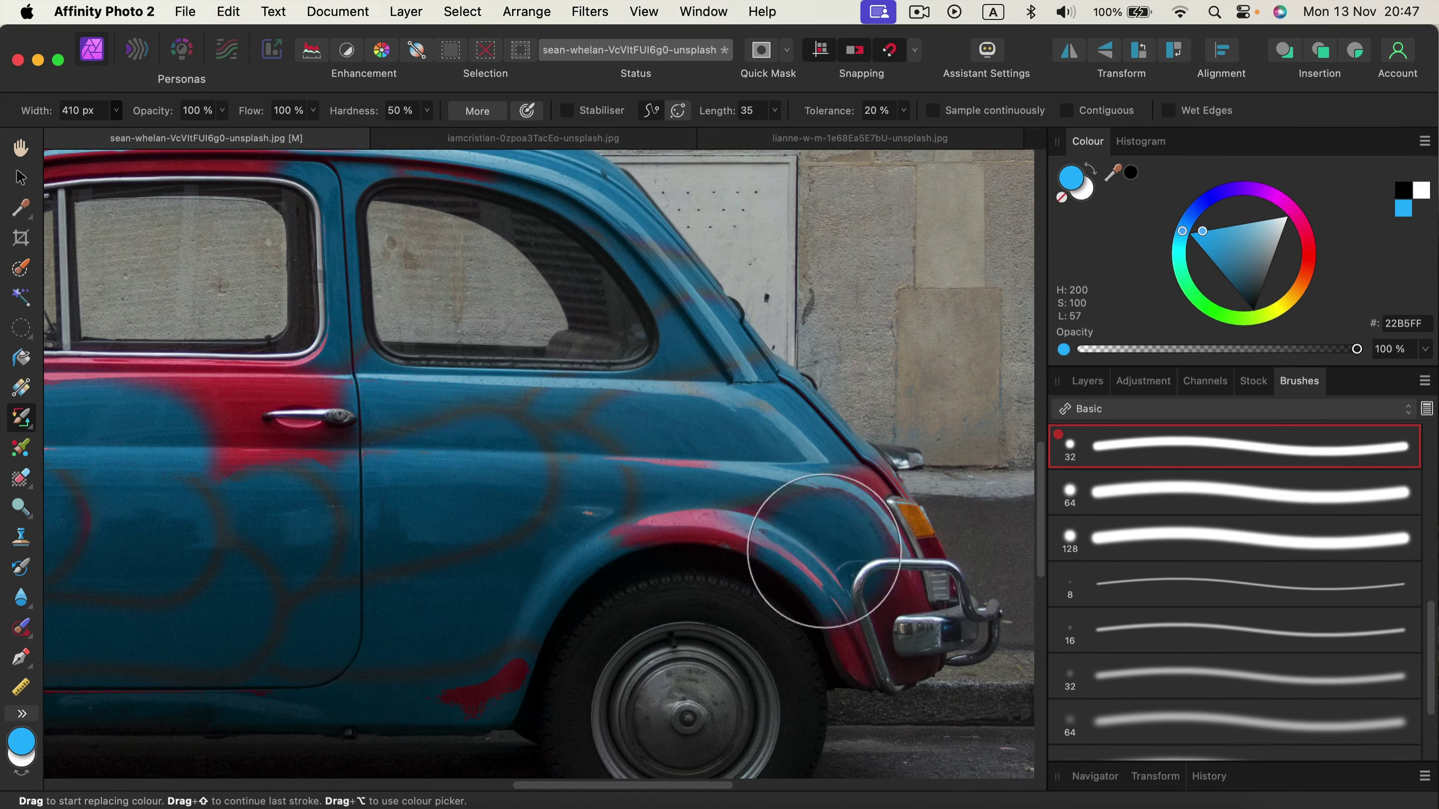
left_click_drag(796, 530, 562, 459)
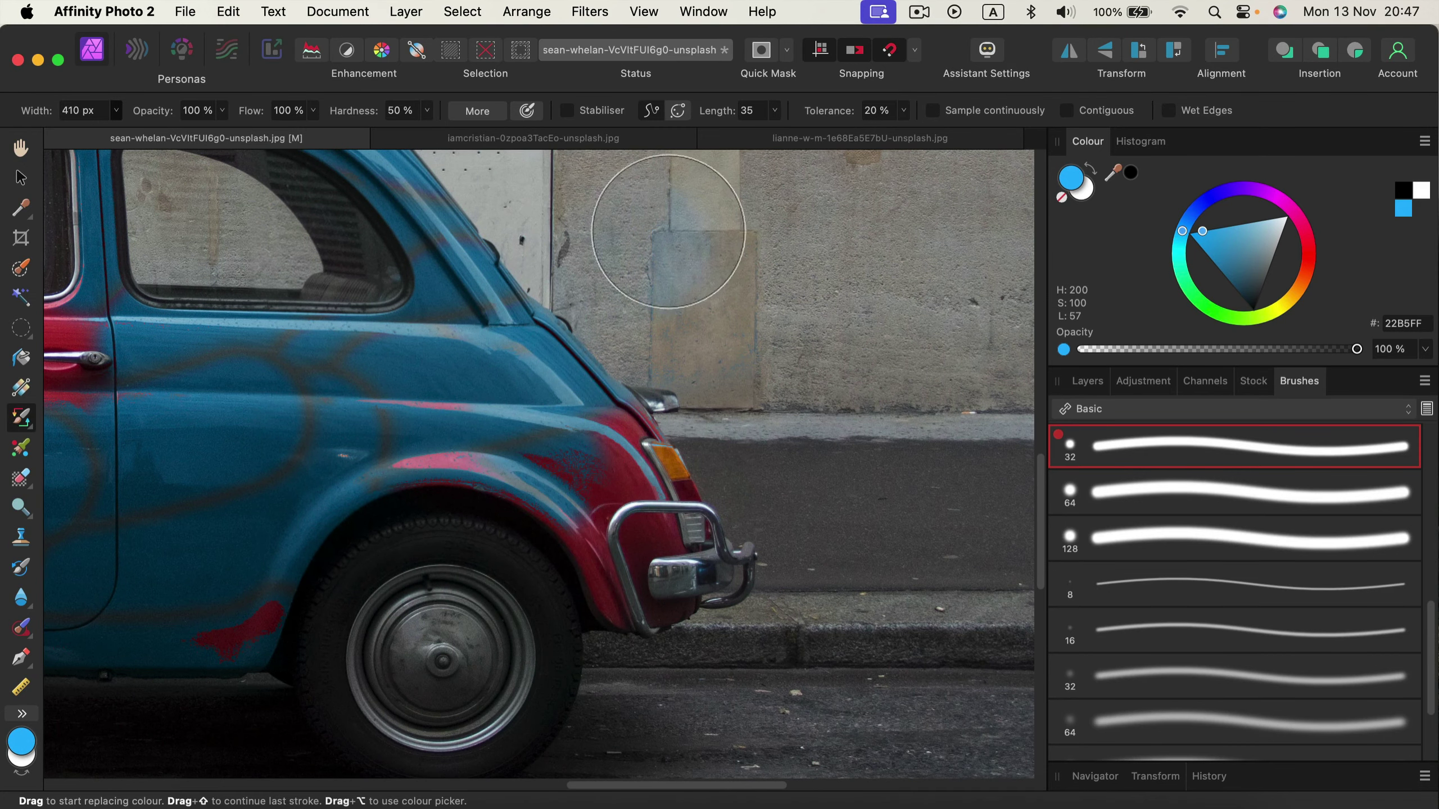
Step: Raise the tolerance to 30 % and recolour the rear wheel arch, rear corner and red sill patch ahead of the wheel blue
left_click(905, 111)
left_click_drag(901, 132, 908, 132)
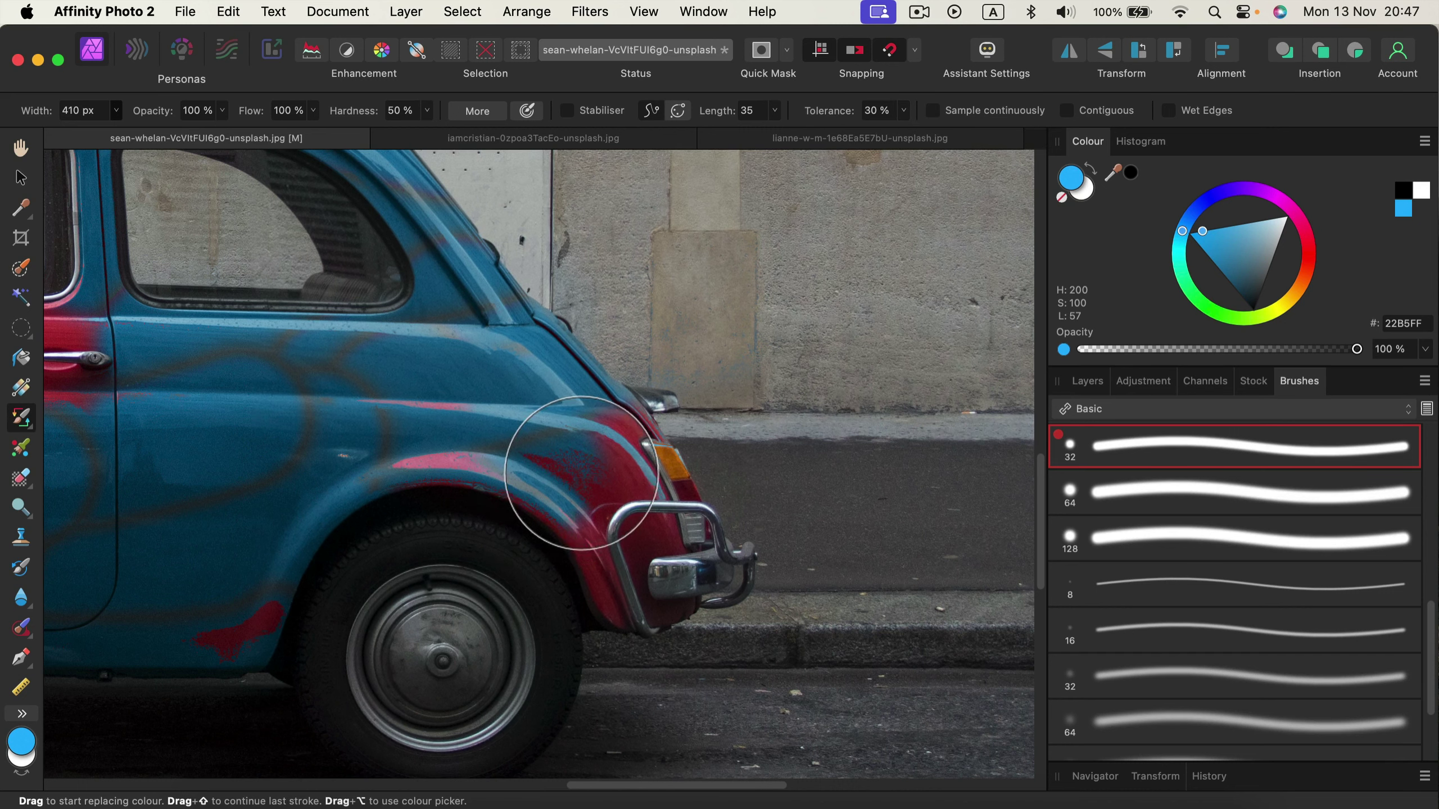
mouse_move(581, 473)
left_mouse_down()
mouse_move(682, 659)
mouse_move(502, 481)
mouse_move(534, 509)
mouse_move(520, 492)
mouse_move(452, 436)
mouse_move(432, 458)
left_mouse_up()
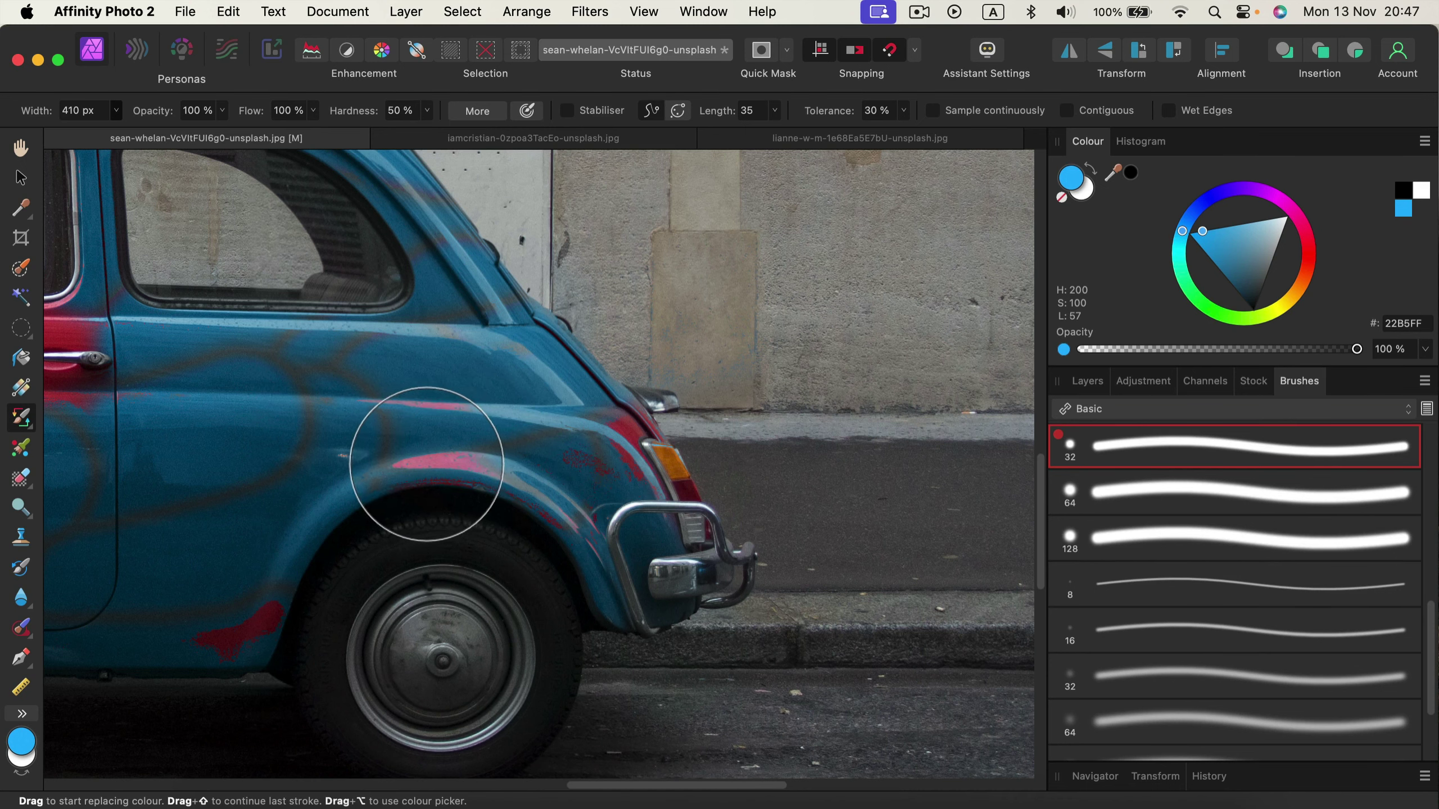
left_click_drag(317, 525, 678, 398)
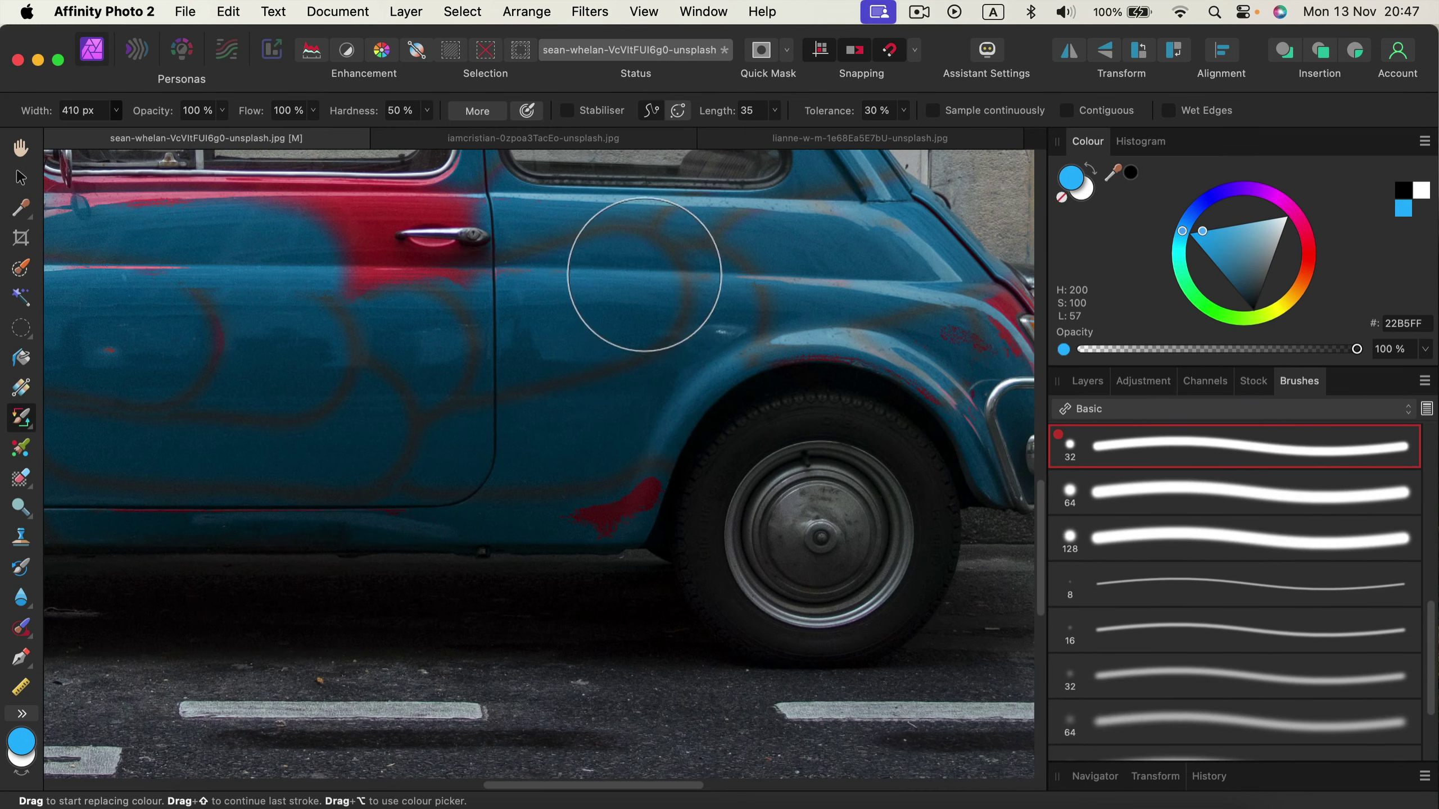
left_click_drag(579, 415, 829, 321)
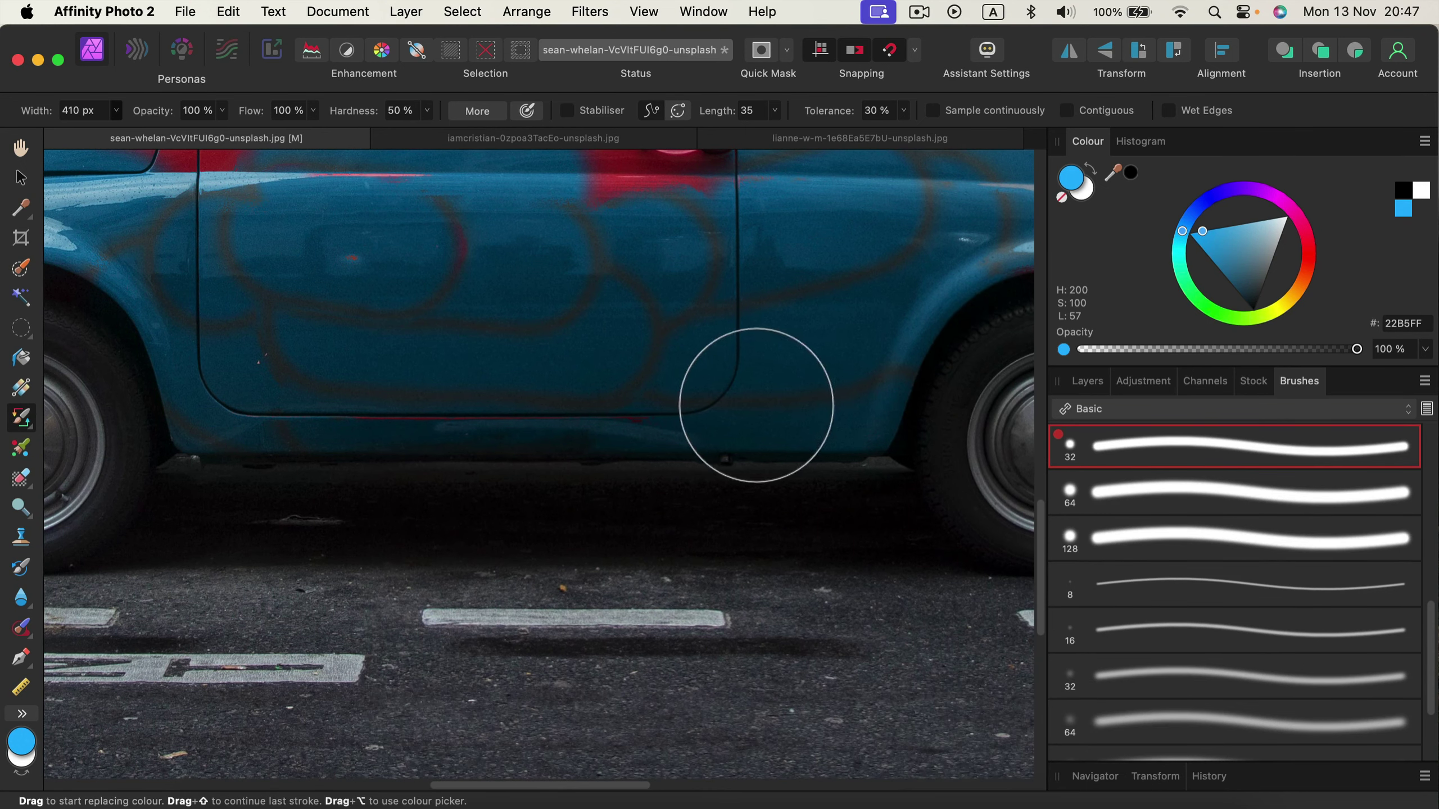
left_click_drag(871, 406, 959, 407)
Step: Recolour the remaining red on the bonnet and the whole front wing around the headlight blue
left_click_drag(522, 396, 953, 454)
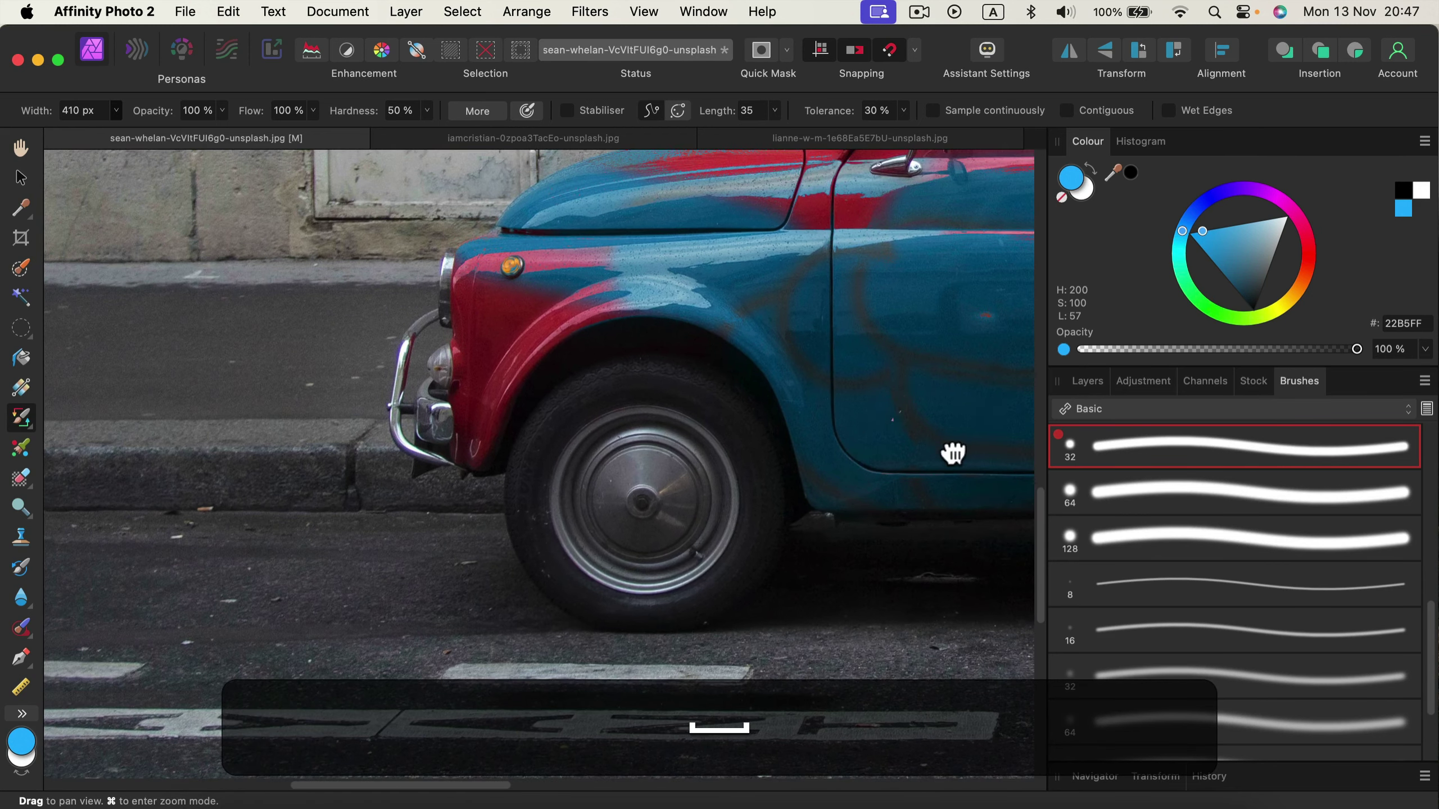
mouse_move(841, 282)
left_mouse_down()
mouse_move(629, 337)
mouse_move(957, 401)
left_mouse_up()
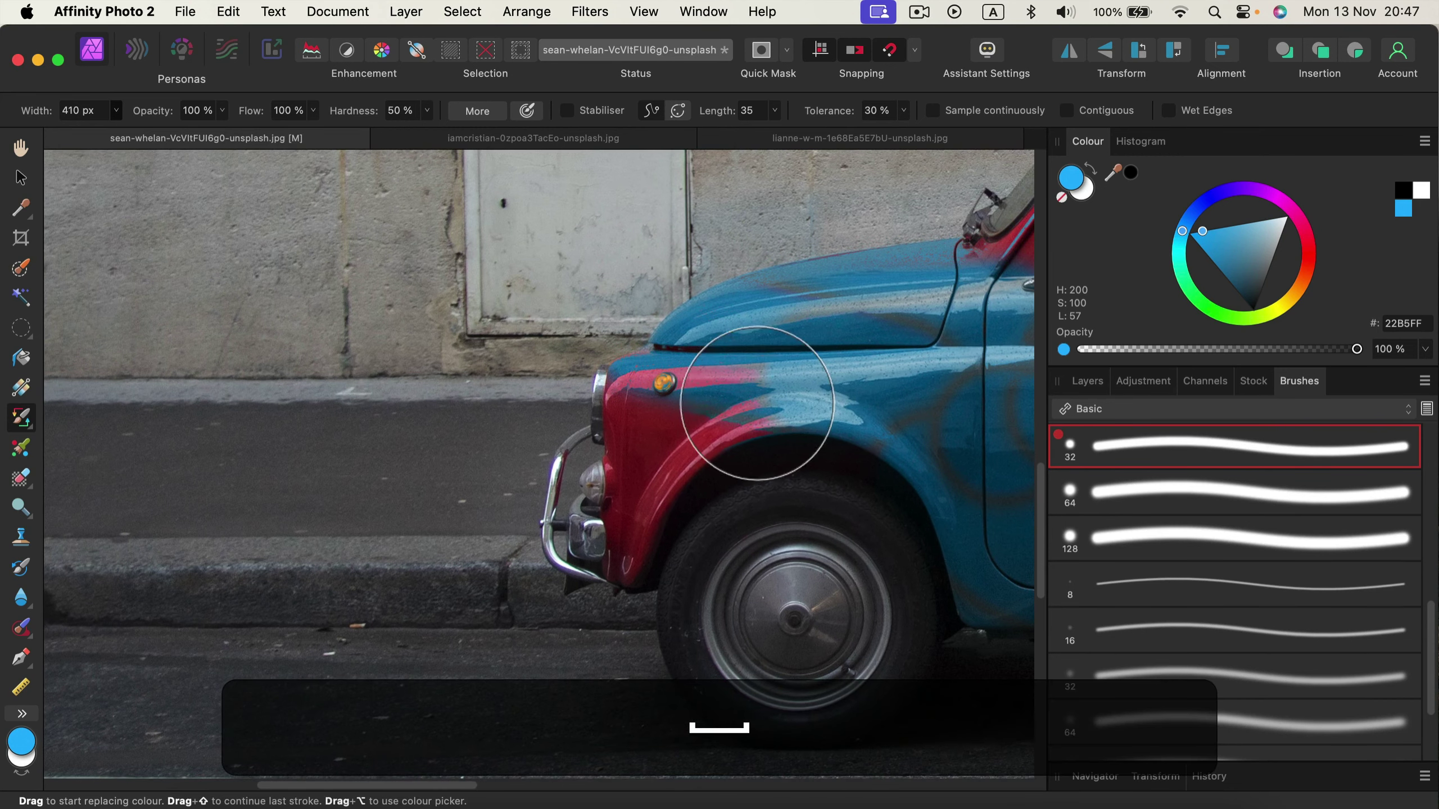
mouse_move(748, 360)
left_mouse_down()
mouse_move(626, 427)
mouse_move(765, 388)
mouse_move(625, 498)
mouse_move(614, 410)
mouse_move(626, 421)
mouse_move(607, 598)
mouse_move(696, 413)
left_mouse_up()
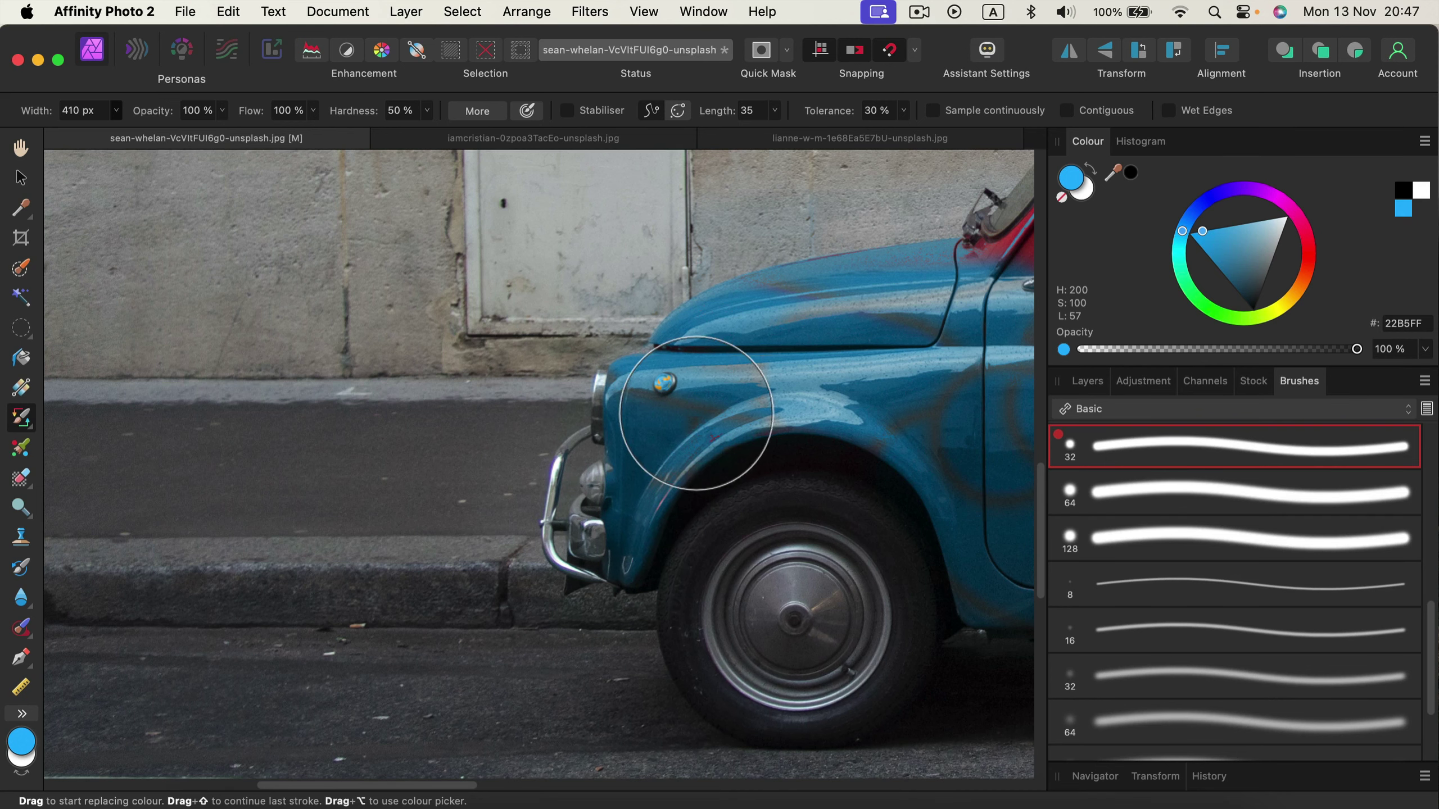
Step: Recolour the windscreen pillar and the bodywork at its base behind the bonnet blue
key("space")
left_click_drag(782, 391, 450, 537)
left_click_drag(673, 395, 658, 384)
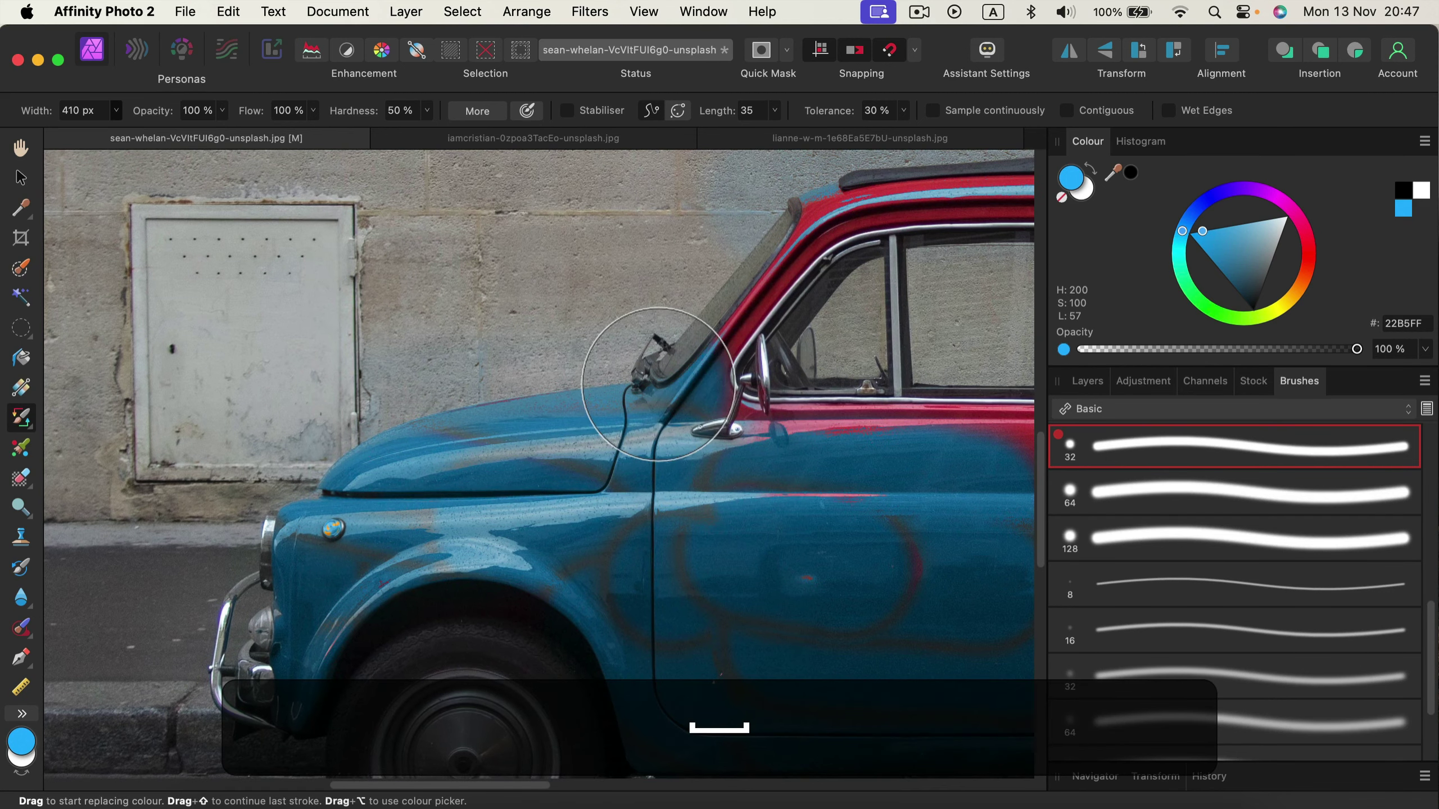
left_click_drag(779, 593, 476, 604)
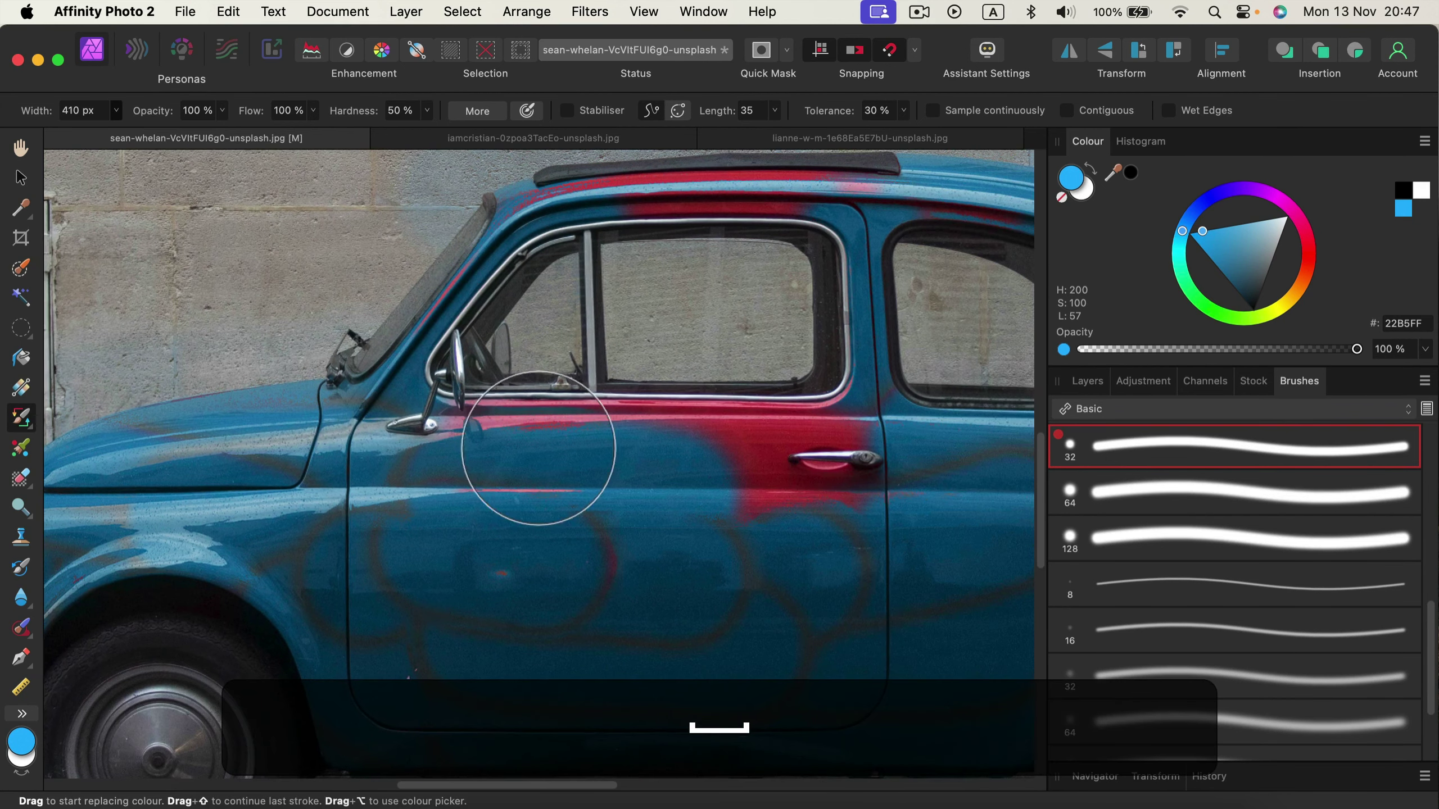
Step: Recolour the red area around the door handle and the strip beneath the front side window blue
mouse_move(738, 450)
left_mouse_down()
mouse_move(678, 445)
mouse_move(862, 404)
mouse_move(773, 422)
mouse_move(604, 506)
mouse_move(767, 466)
mouse_move(733, 464)
mouse_move(812, 460)
left_mouse_up()
left_click_drag(502, 430, 673, 406)
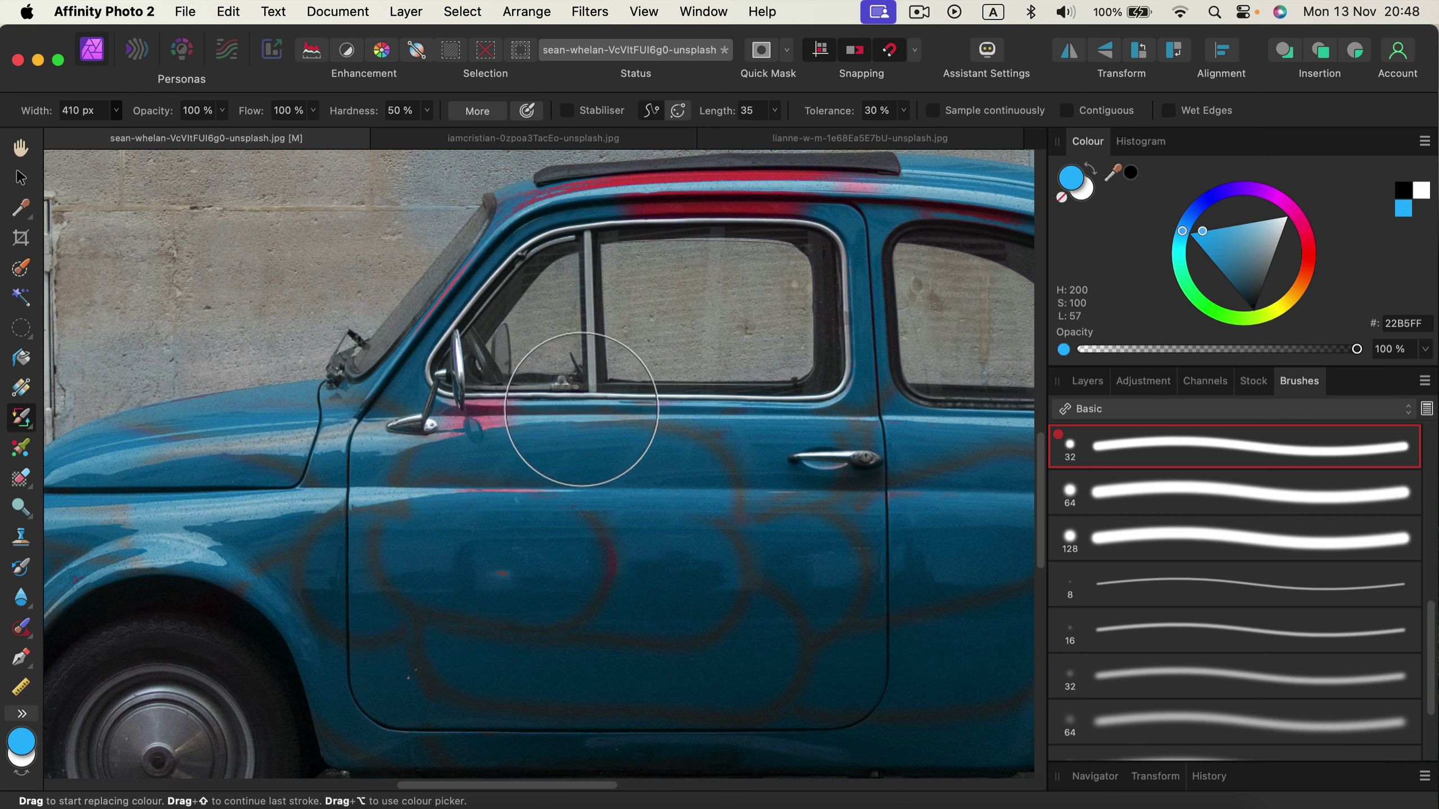
left_click_drag(582, 409, 624, 410)
left_click_drag(531, 444, 732, 491)
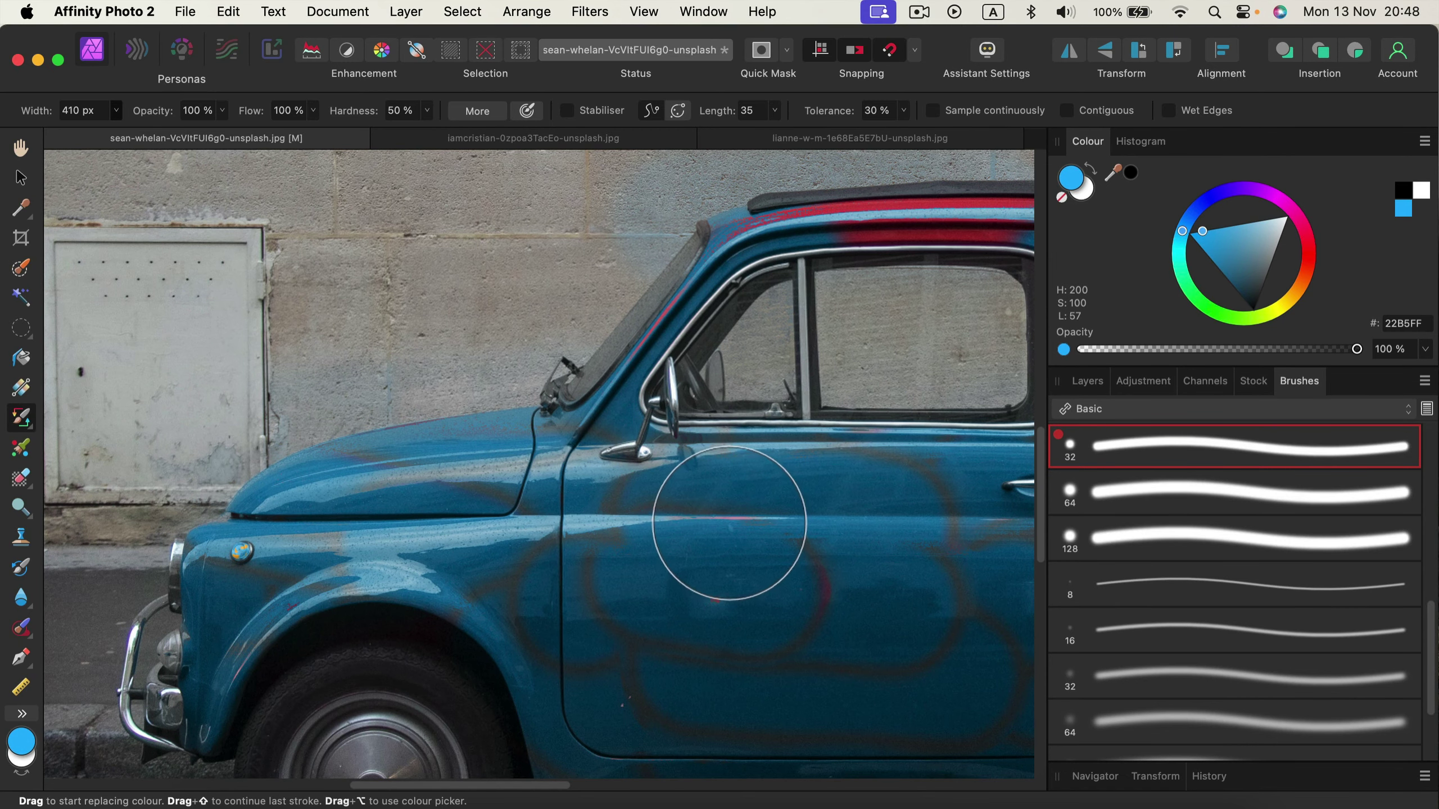
Step: Recolour the red roof rail and door frame above the front side window blue
left_click_drag(813, 418, 600, 659)
left_click_drag(611, 420, 559, 429)
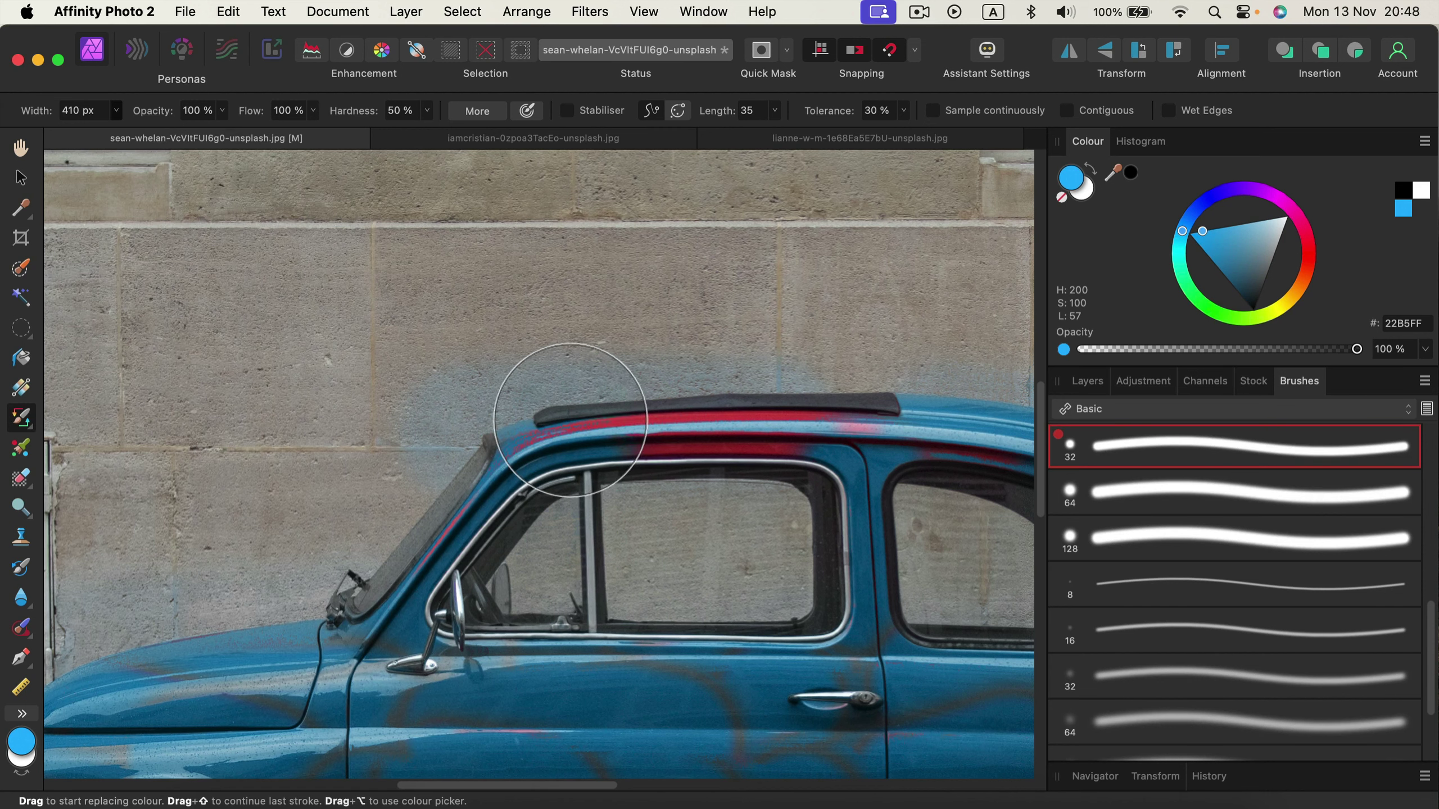
left_click_drag(639, 412, 752, 403)
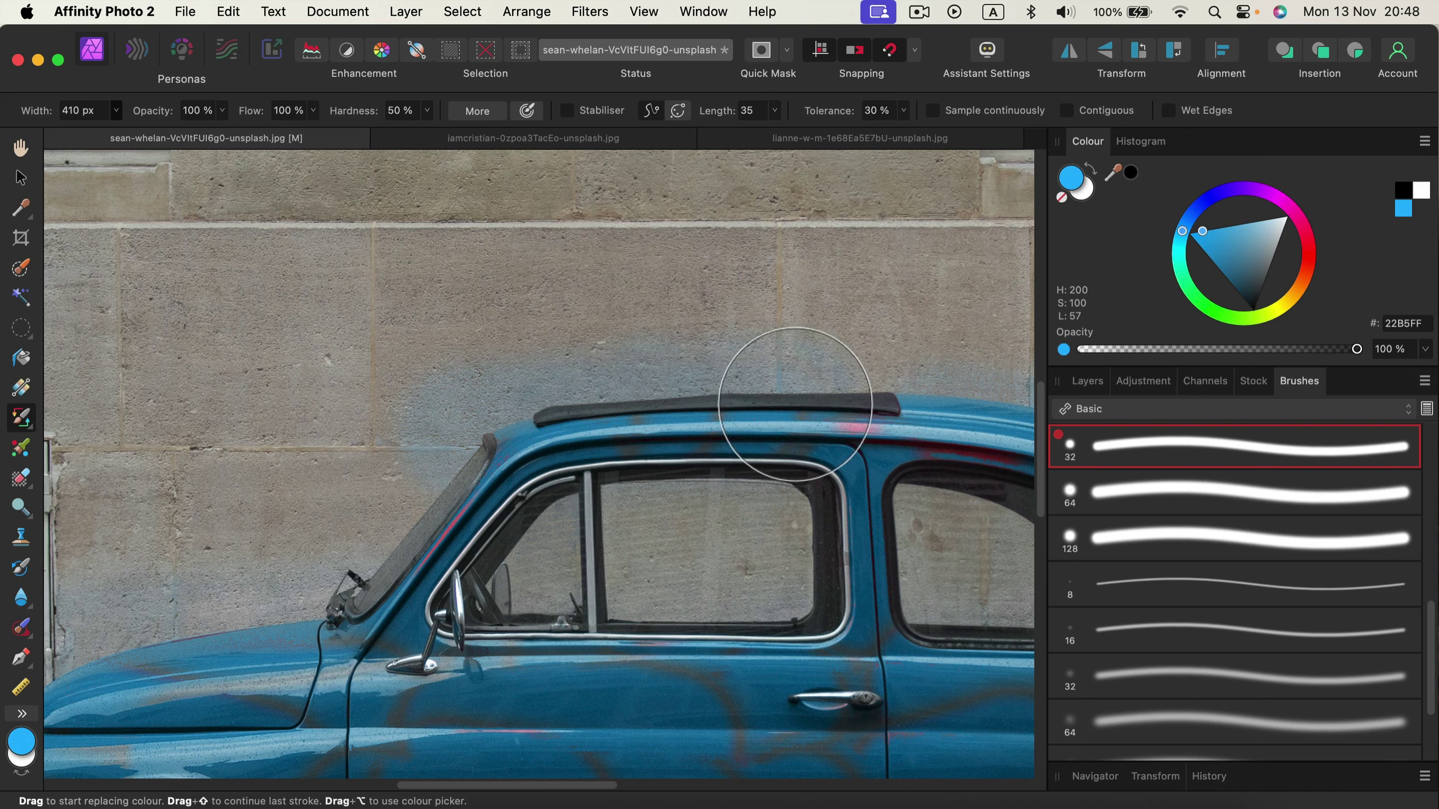
Step: Reduce the brush width to 181.9 px and recolour the red remnants beside the tail light and along the rear wheel arch blue
key("space")
left_click_drag(916, 422, 501, 418)
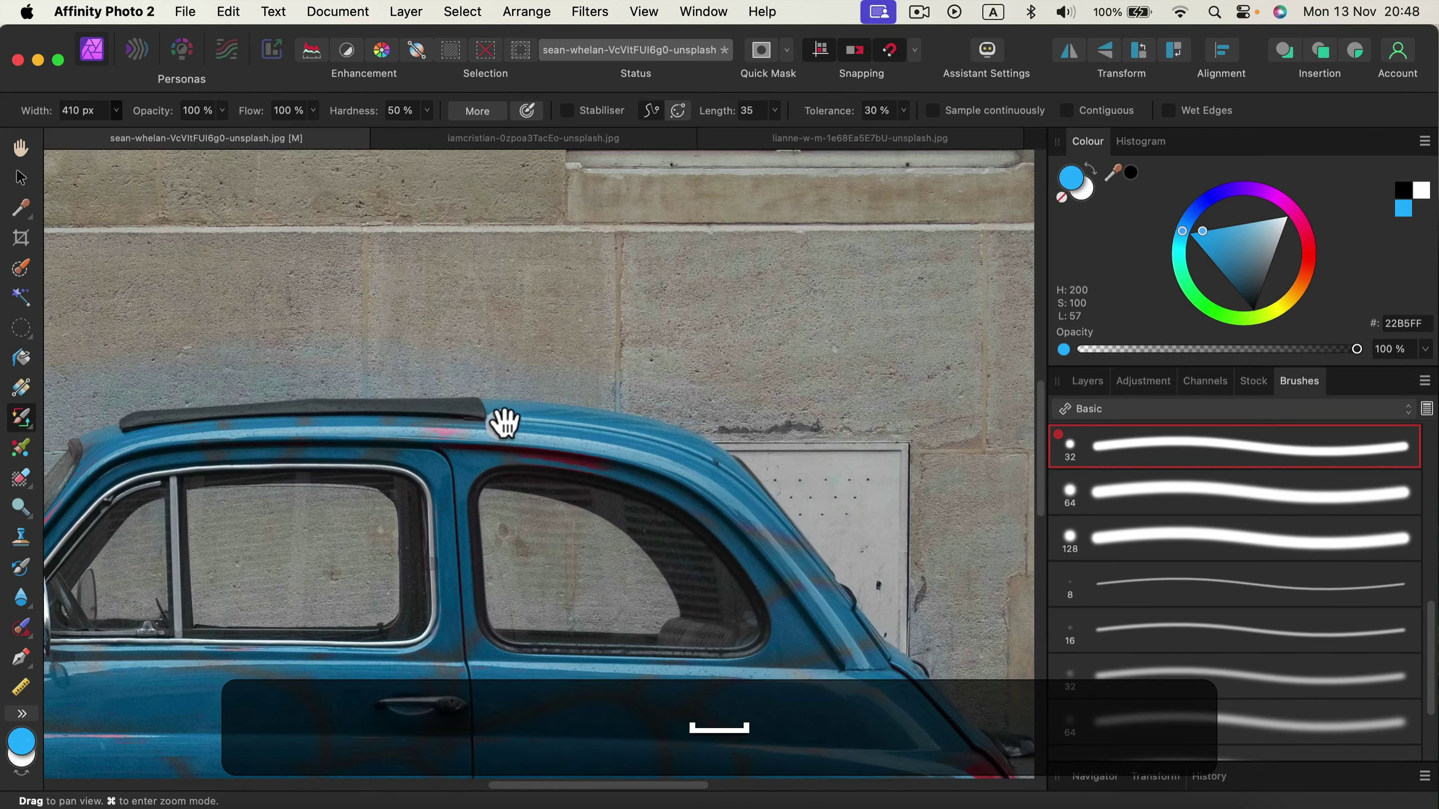
key("space")
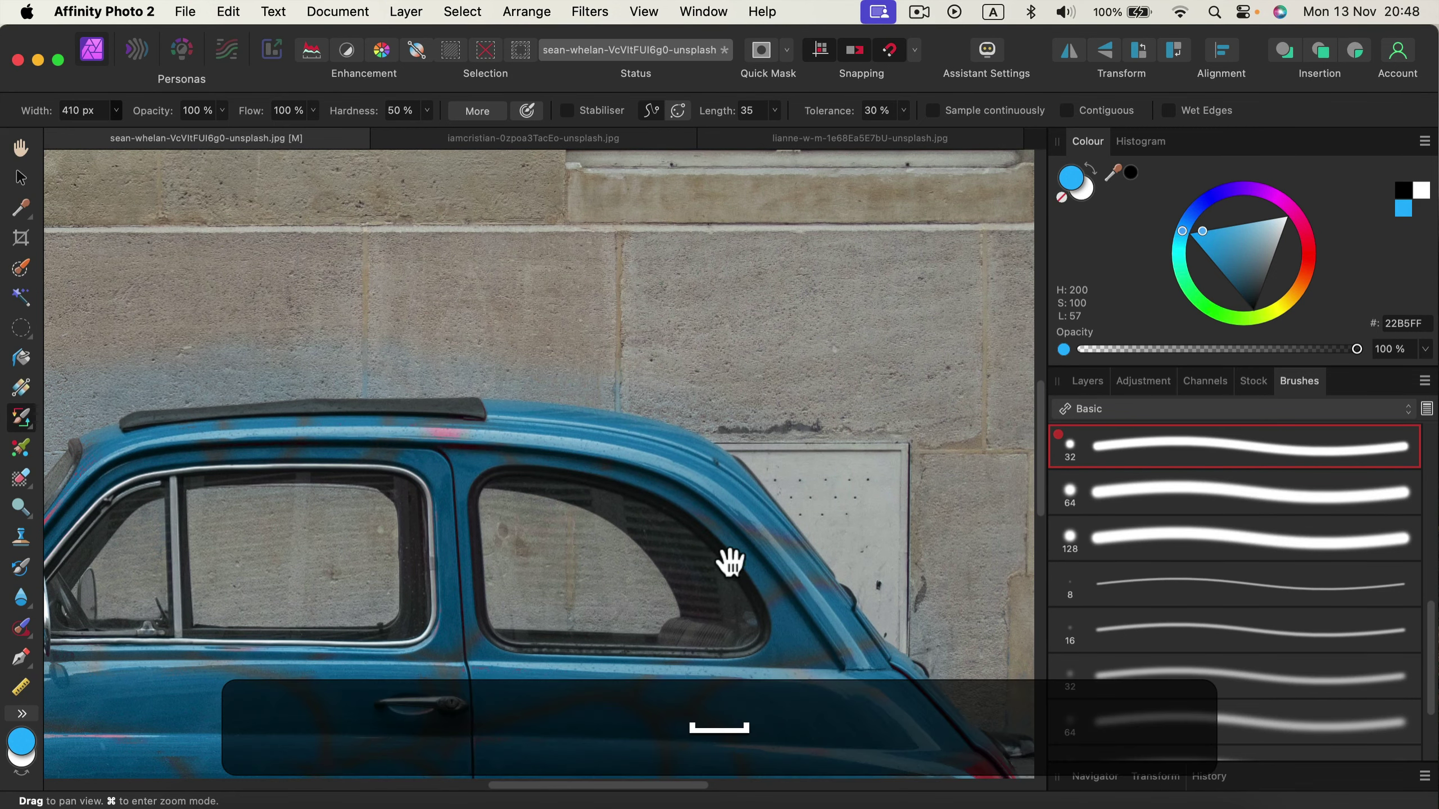
left_click_drag(729, 566, 565, 379)
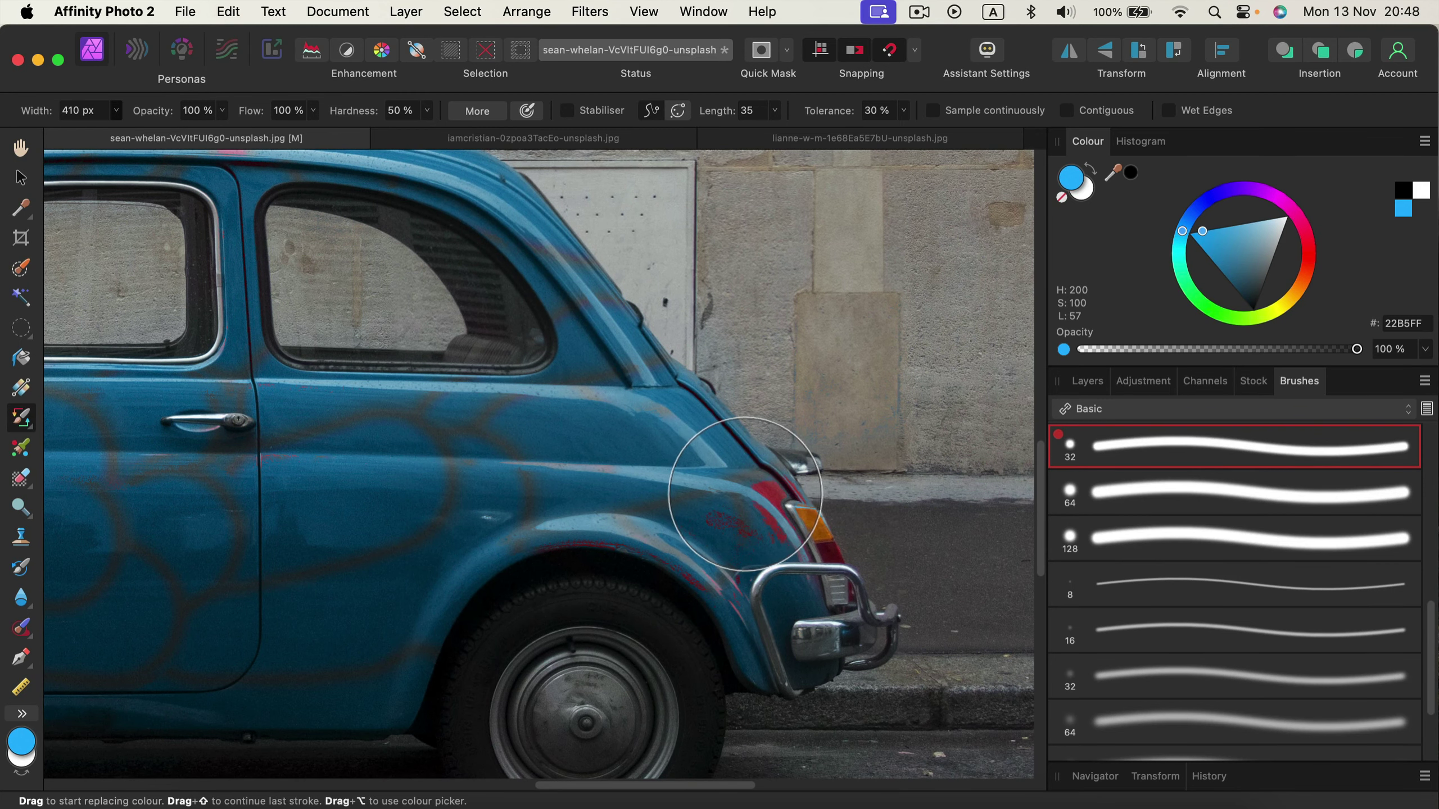
key("bracketleft")
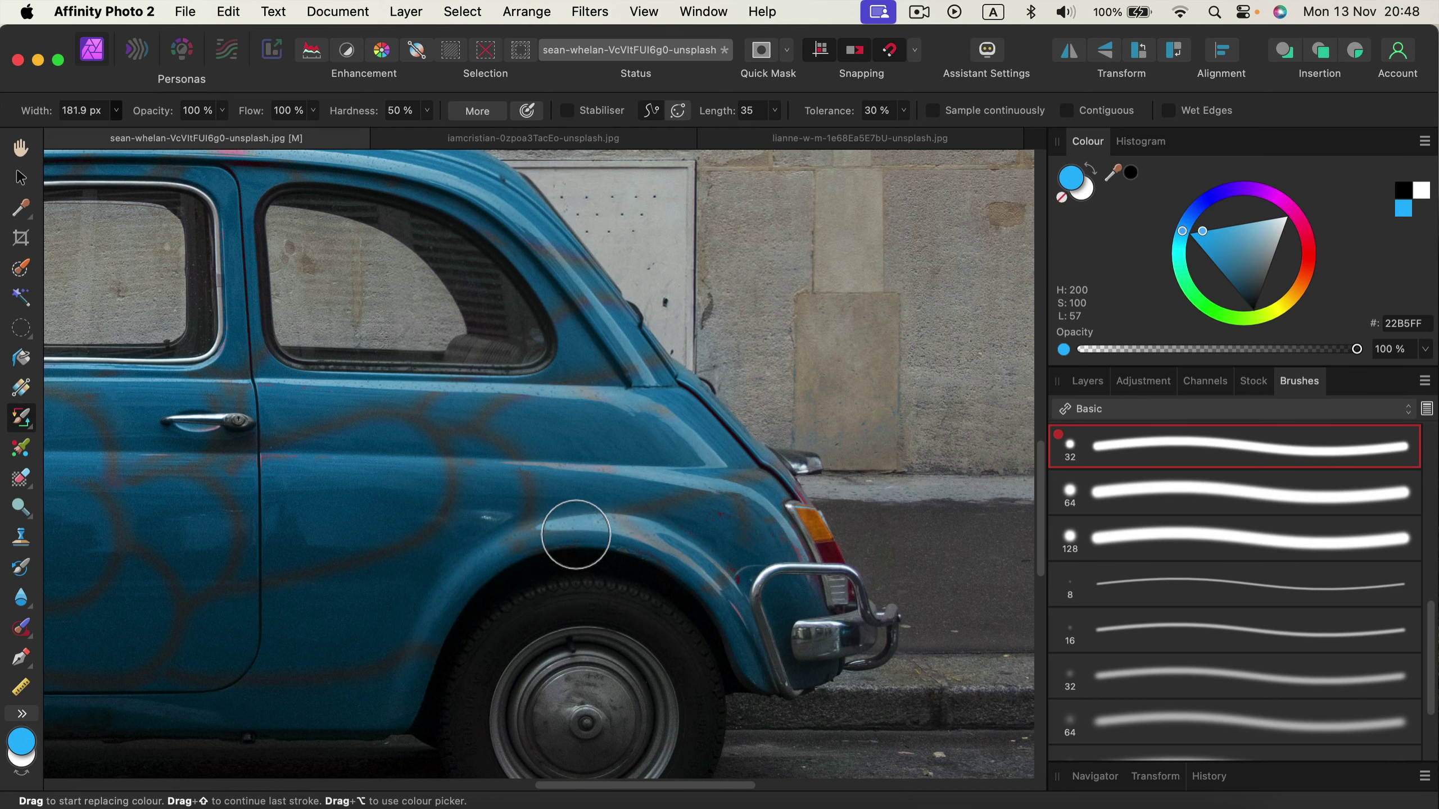
Step: Touch up the roof edge above the centre pillar with a short blue replacement stroke
key("super+minus")
key("super+minus")
key("super+minus")
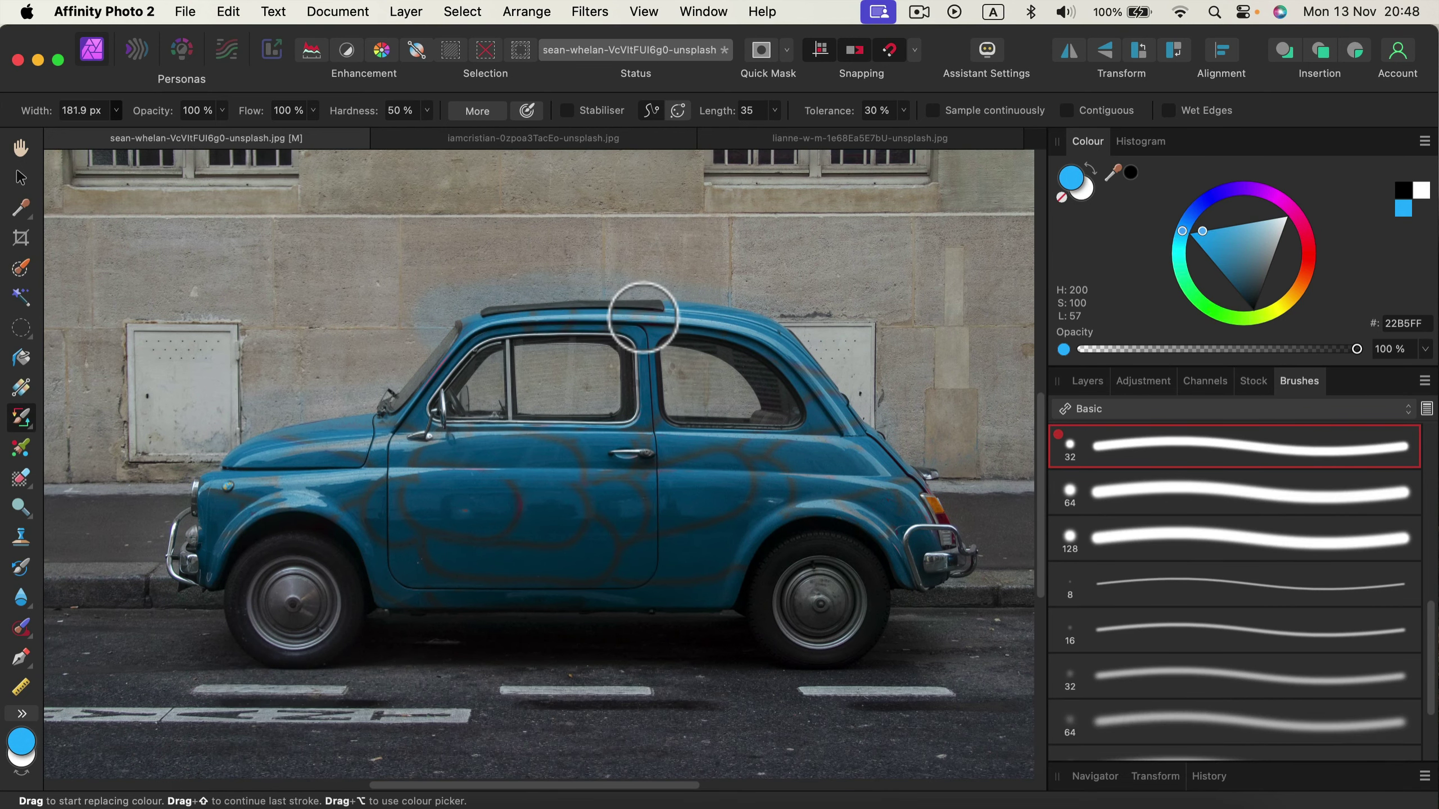
left_click_drag(643, 321, 634, 320)
Step: Examine the whole car and the wall along its roofline for missed red outlines and blue spill
key("space")
left_click_drag(604, 530, 724, 436)
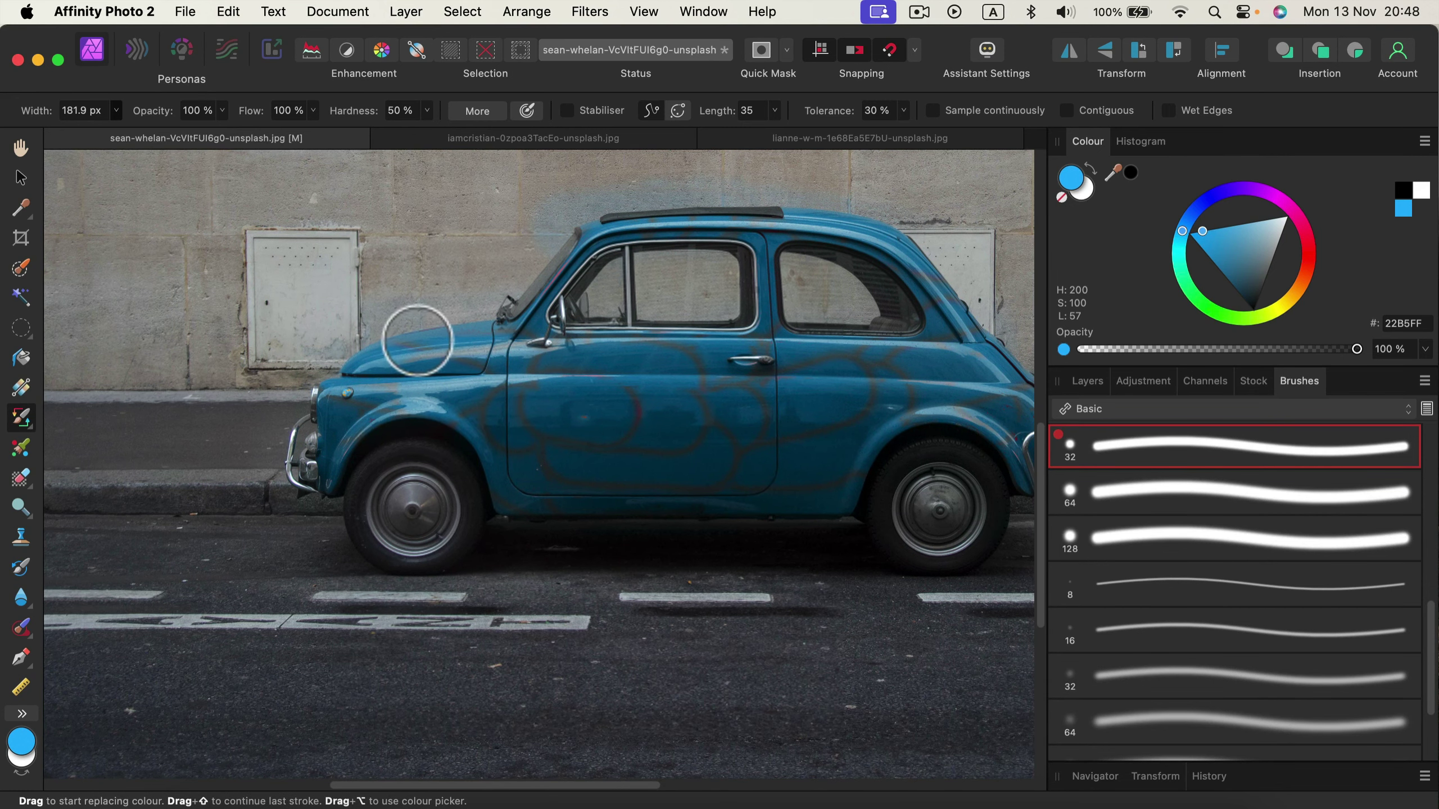
key("space")
left_click_drag(440, 389, 472, 299)
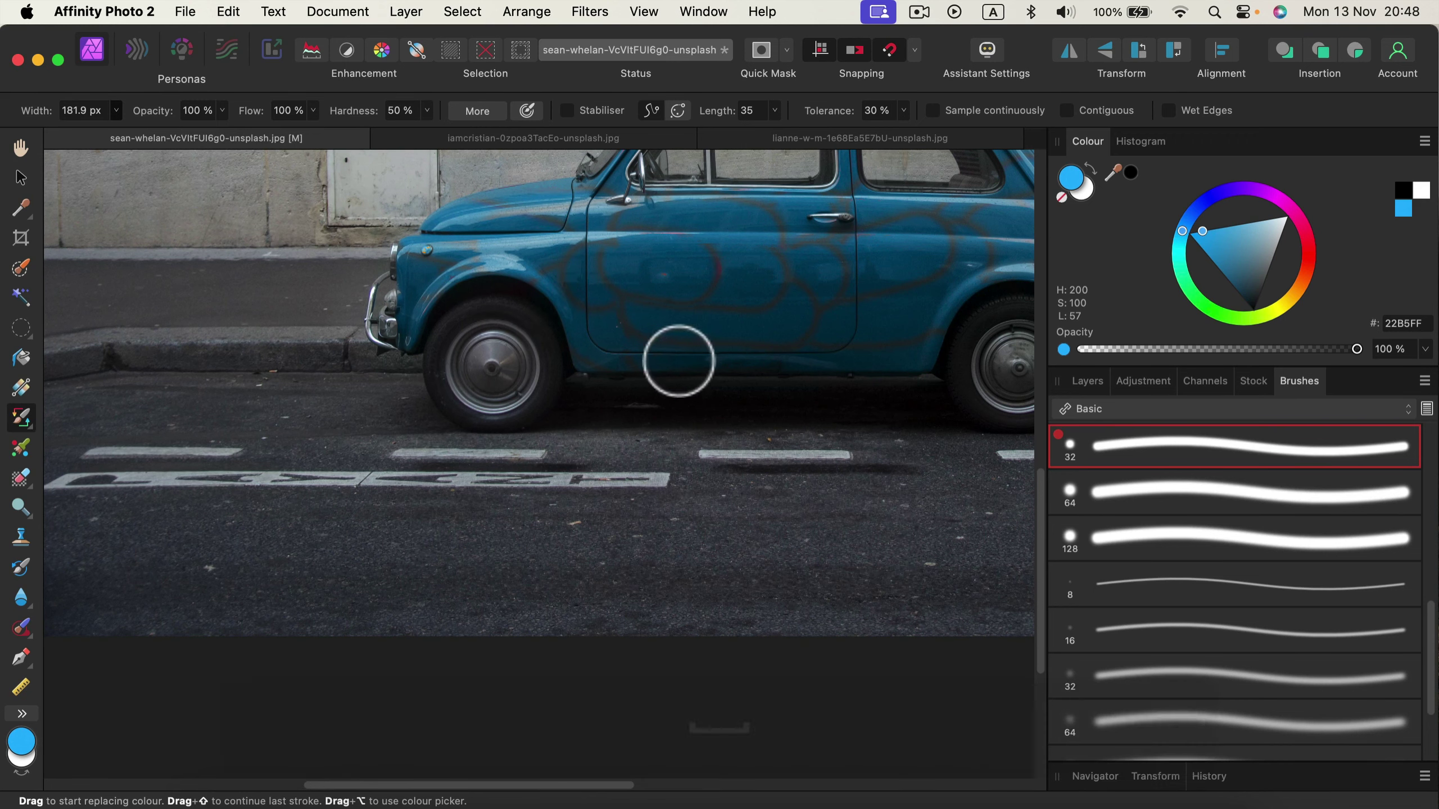
left_click(640, 426)
key("space")
left_click_drag(689, 300, 675, 489)
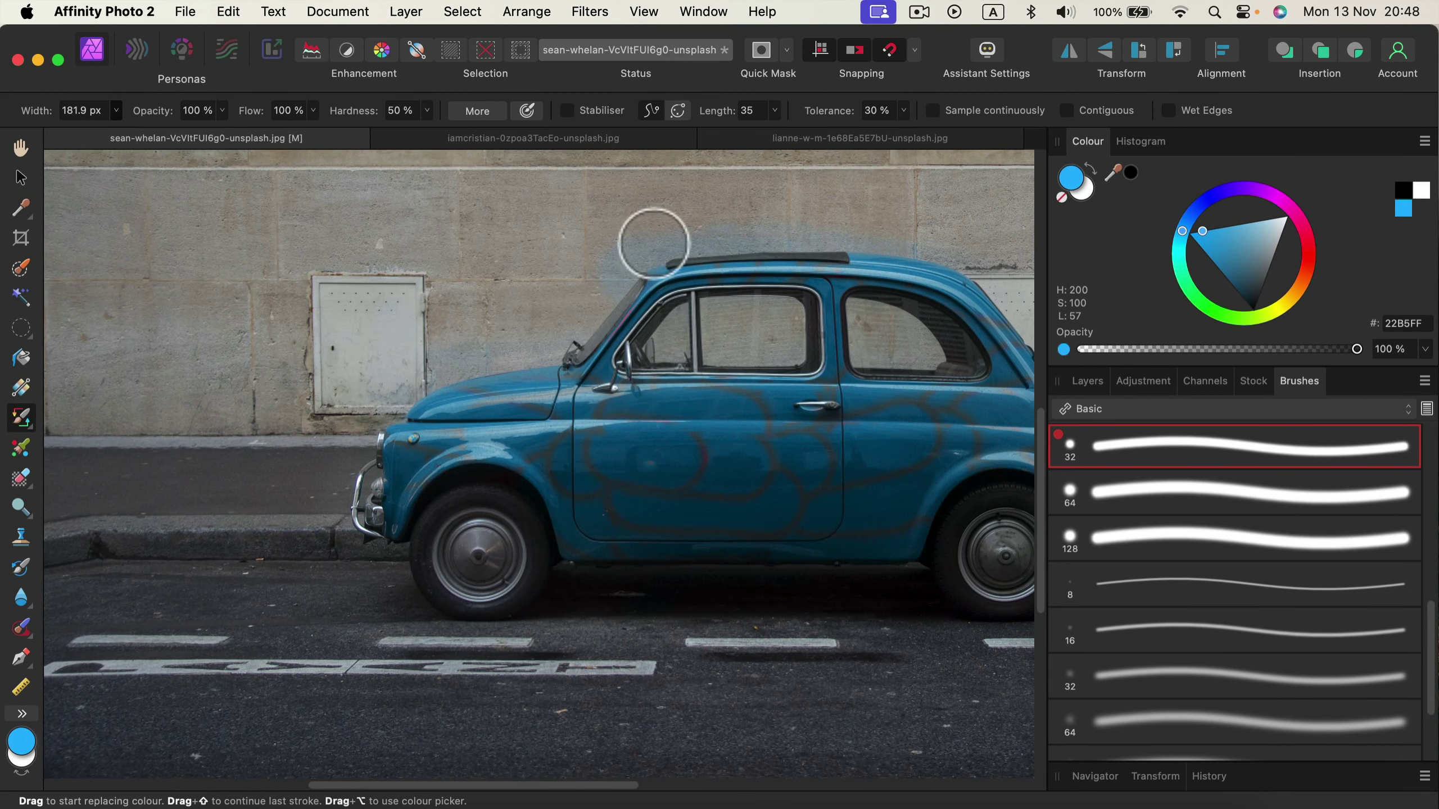
key("space")
left_click_drag(768, 440, 693, 342)
Step: Set the brush hardness to 100 % for working on the front door's reddish outlines
key("super+equal")
key("super+equal")
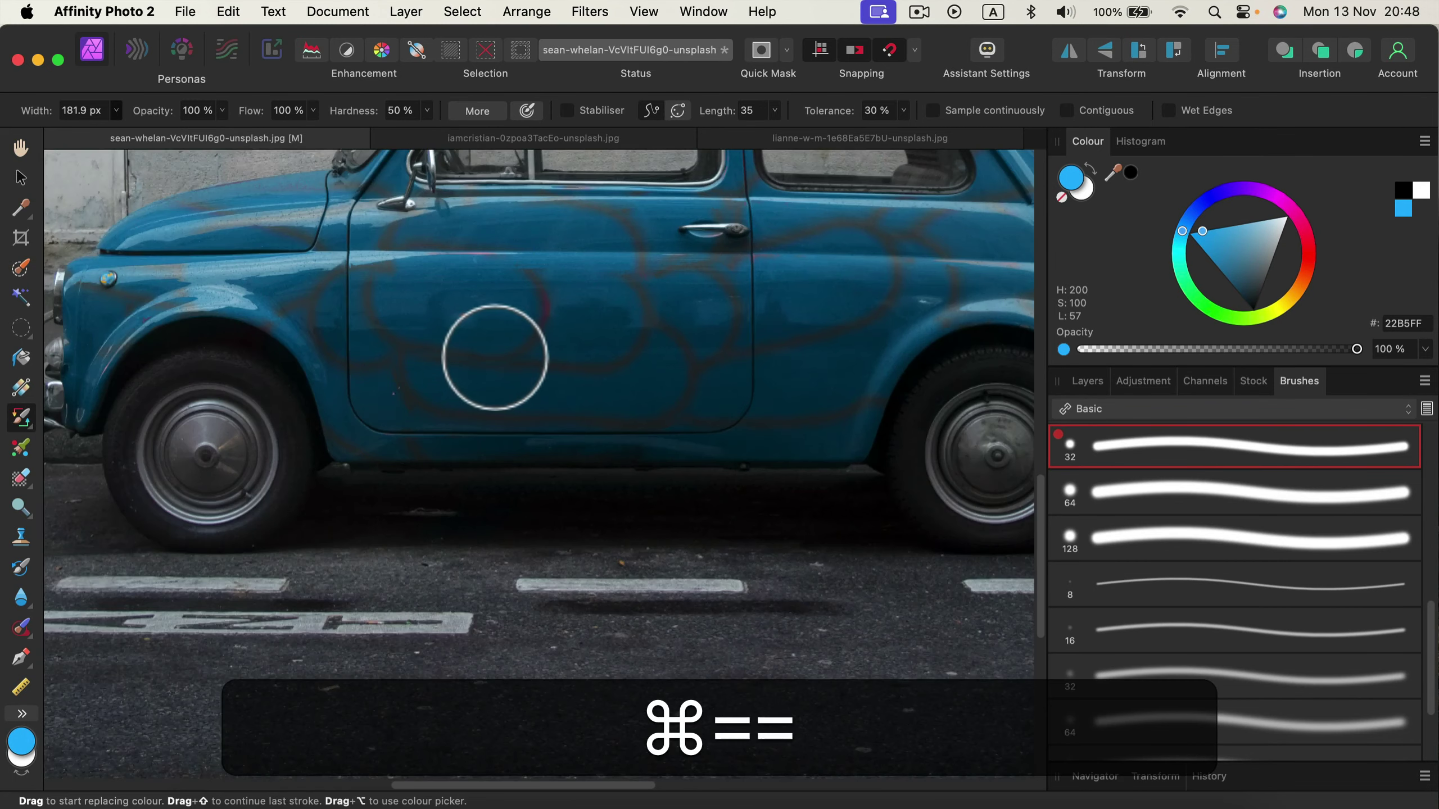
key("space")
left_click_drag(549, 261, 691, 427)
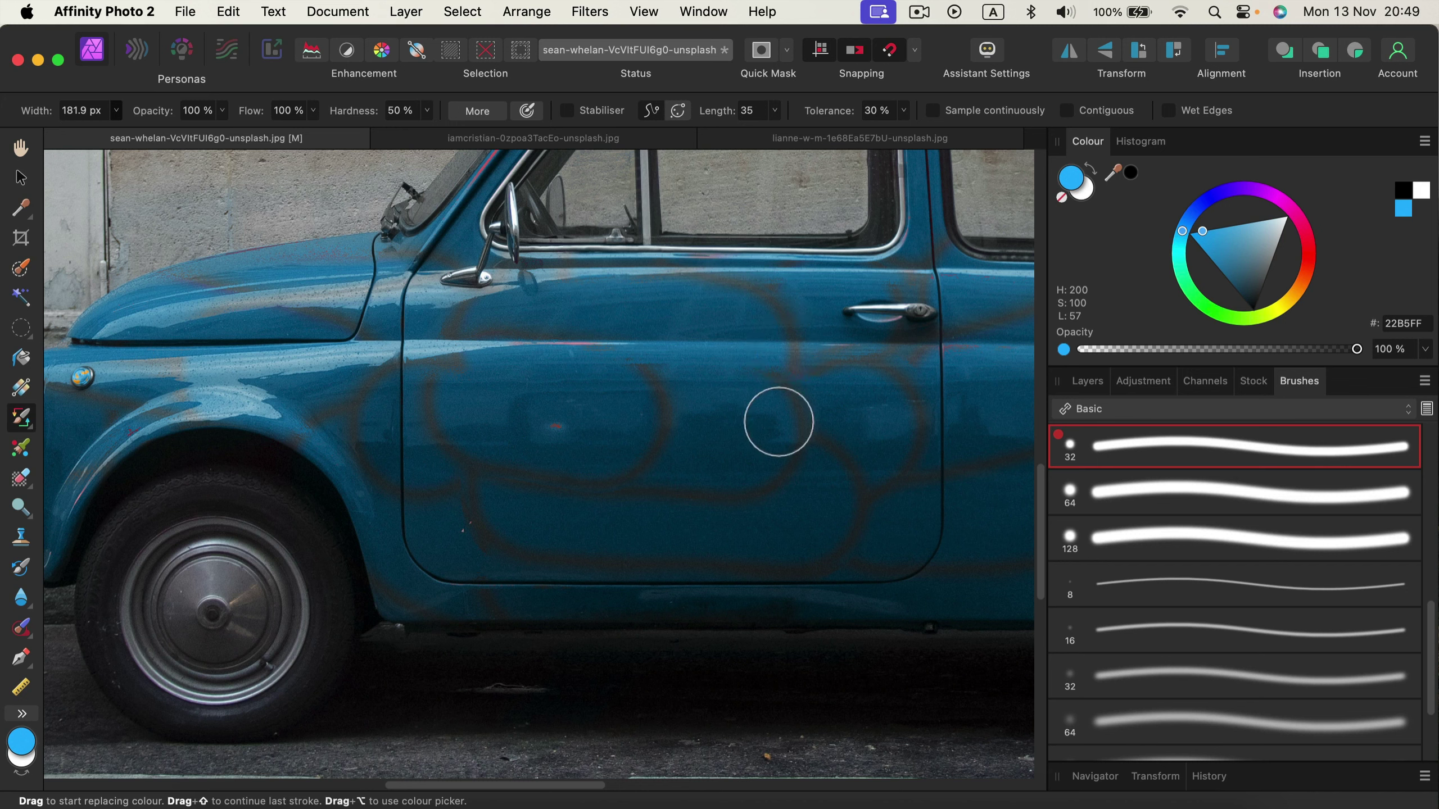
left_click(428, 111)
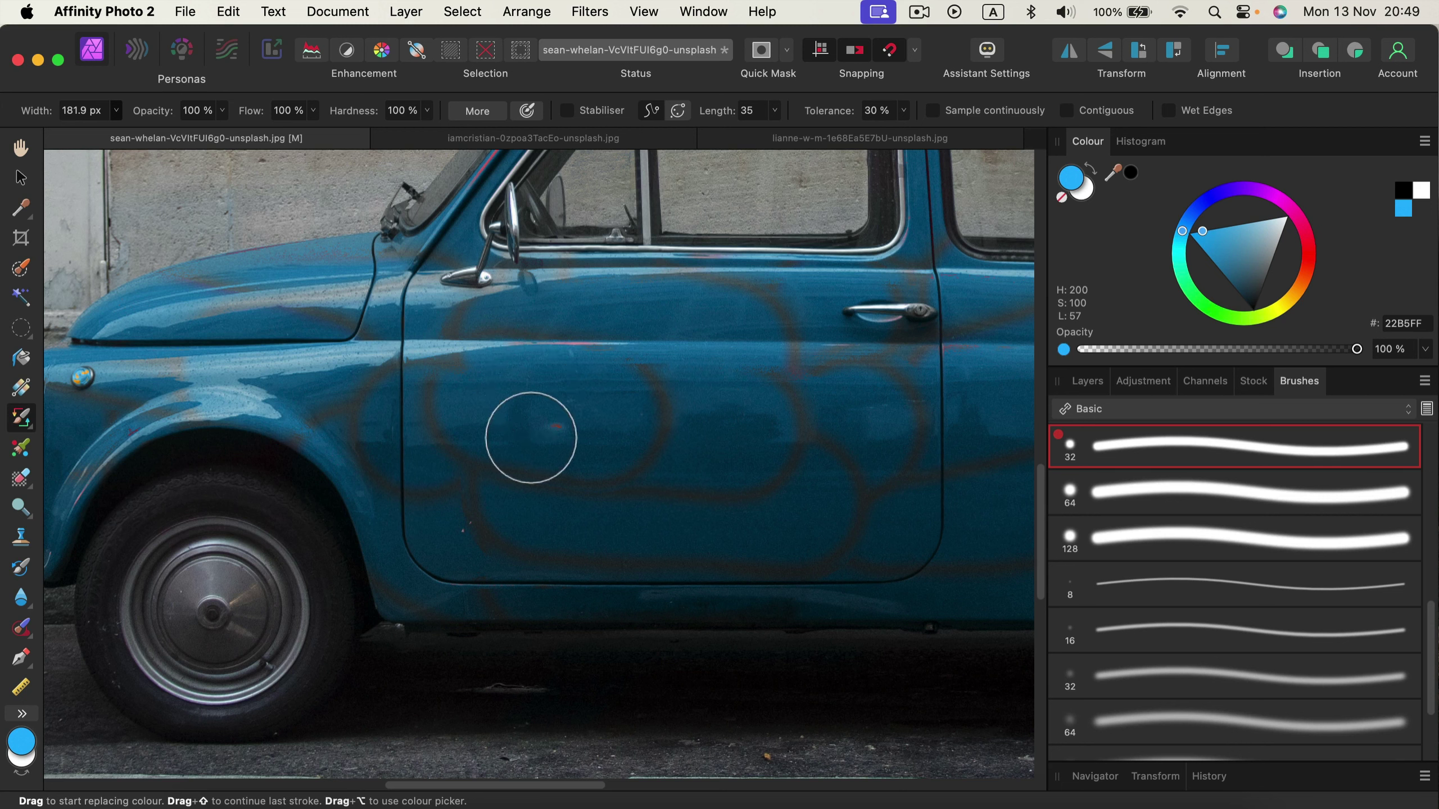
Step: Undo the last two colour replacement strokes on the front door
key("super+z")
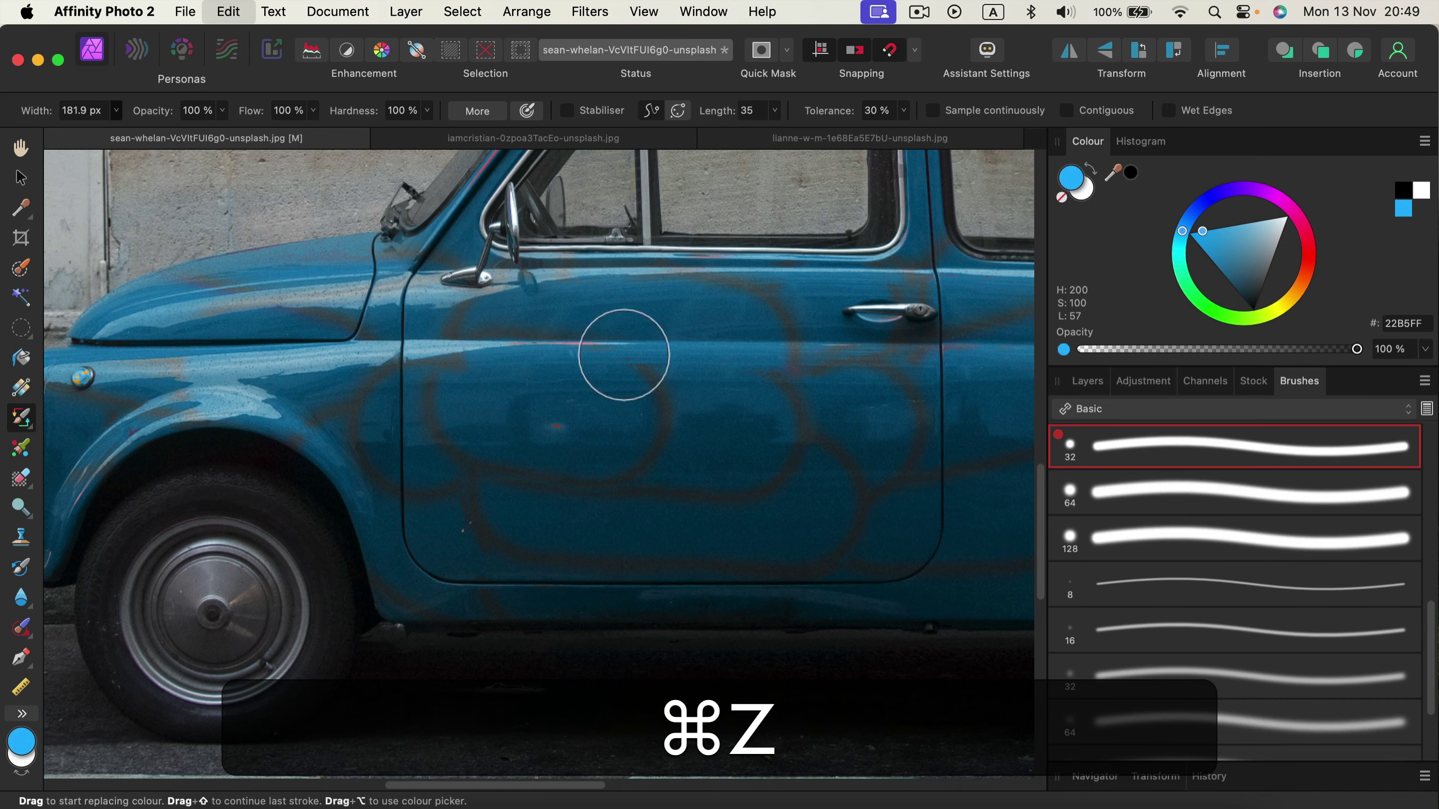
key("super+z")
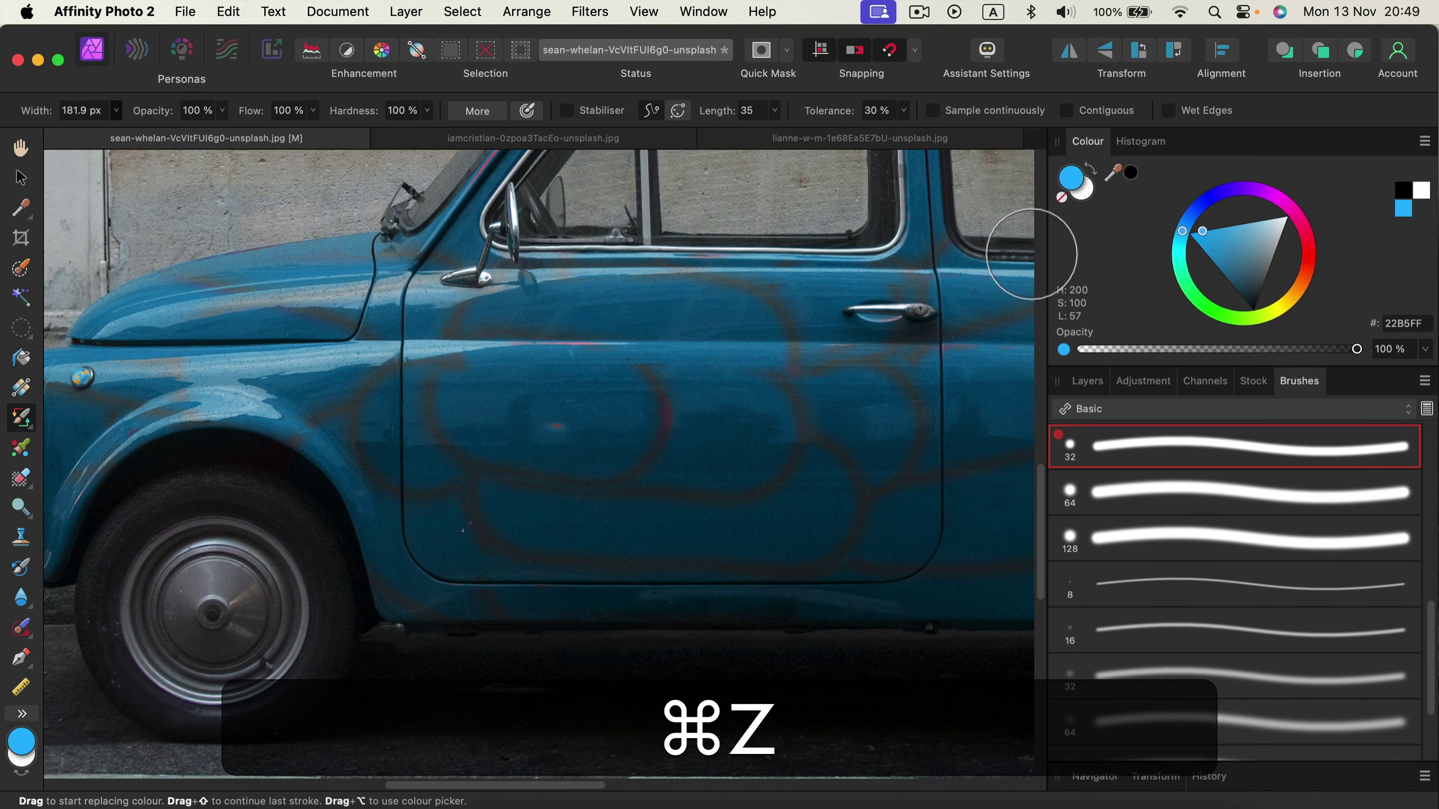
left_click(1132, 139)
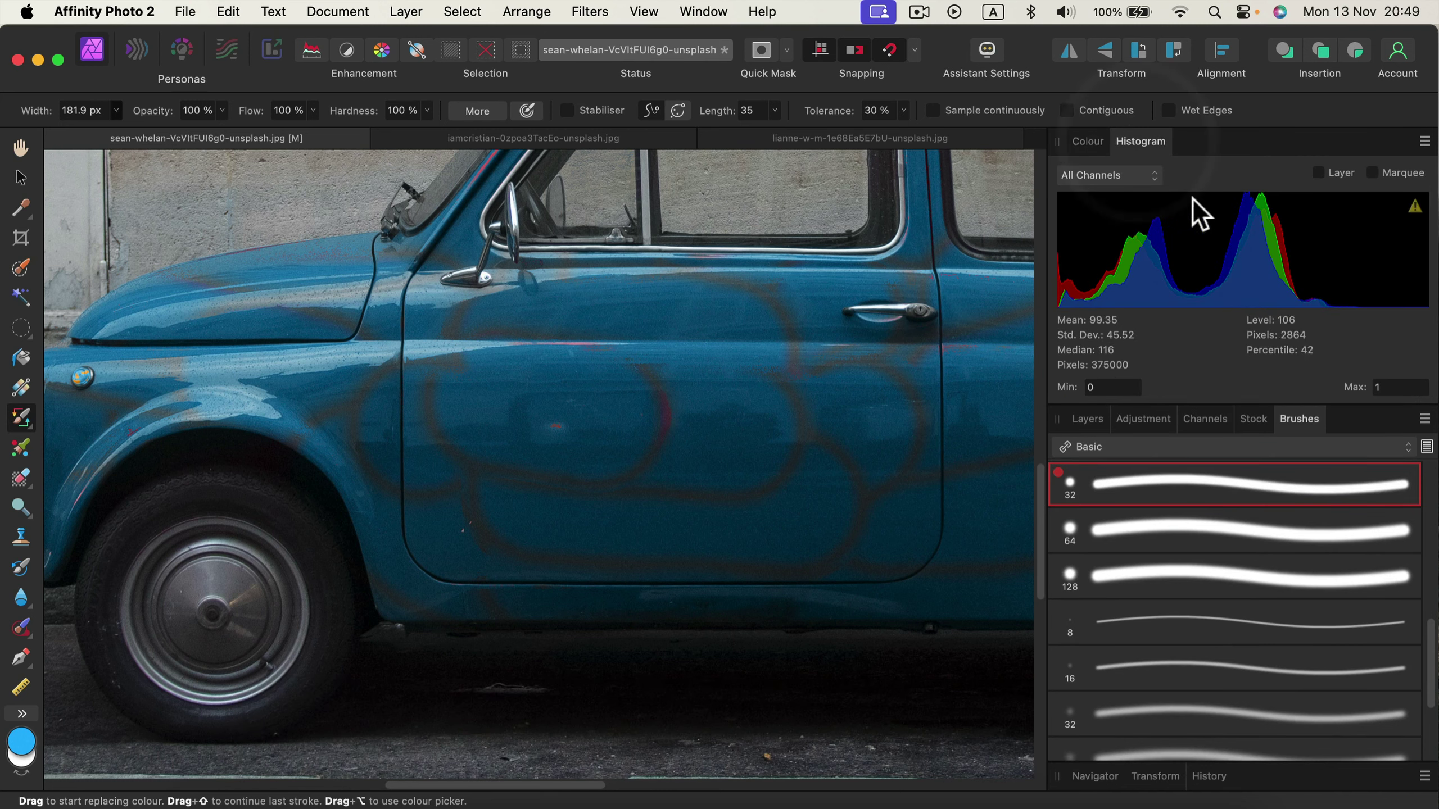
left_click(1093, 139)
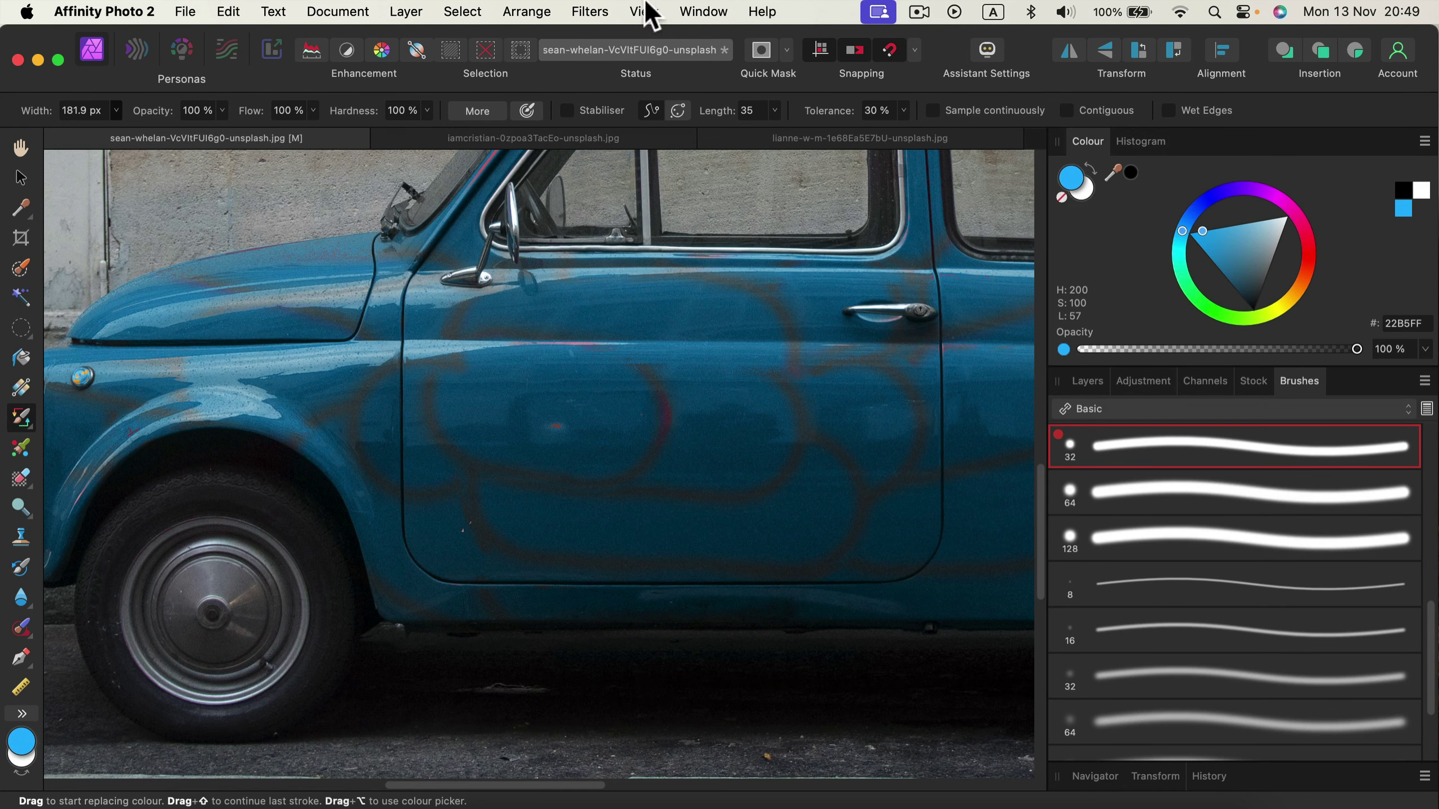
Step: Roll the edit history back to the "Set current selection" state, before all colour replacement strokes, and show the layers
left_click(705, 11)
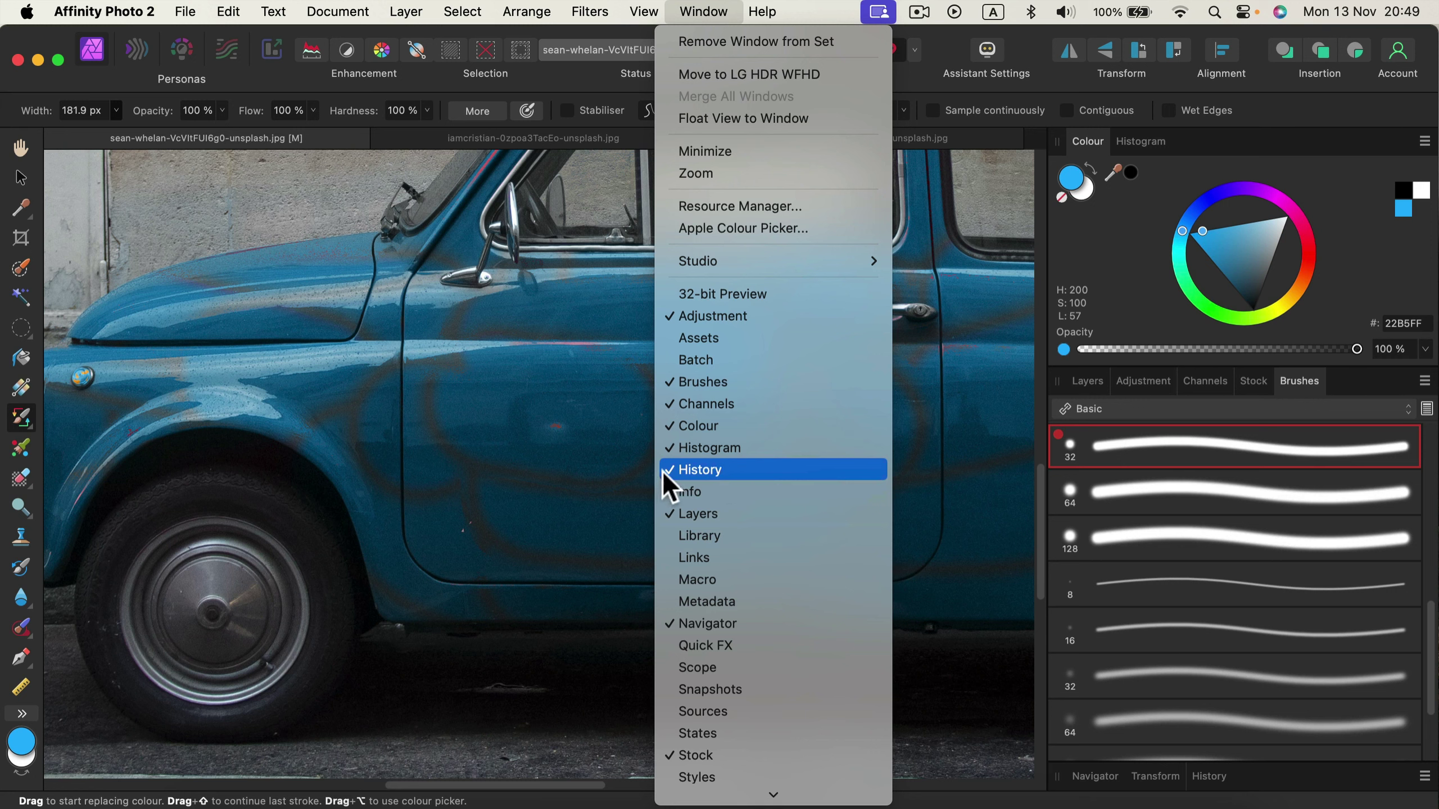
left_click(700, 473)
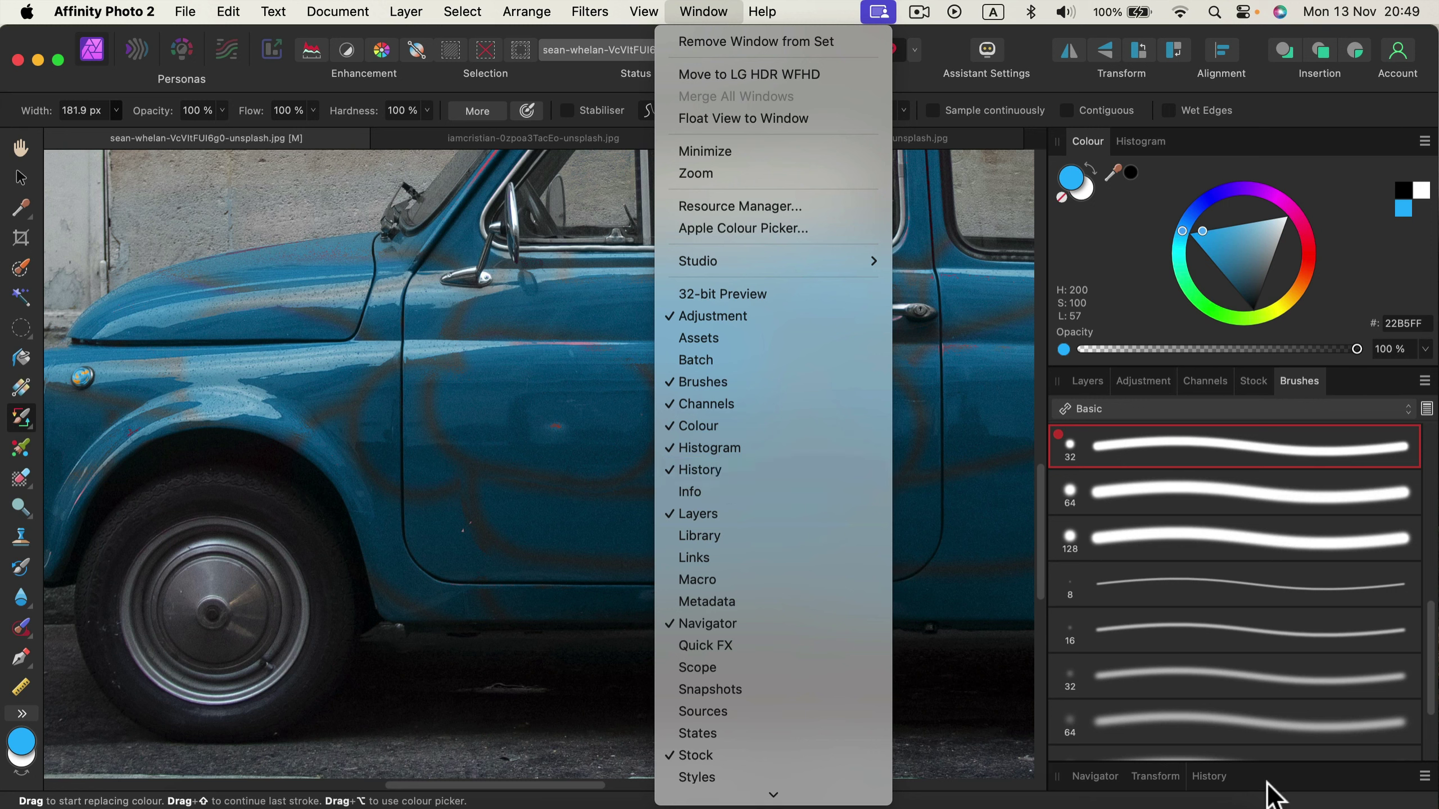
left_click(1206, 777)
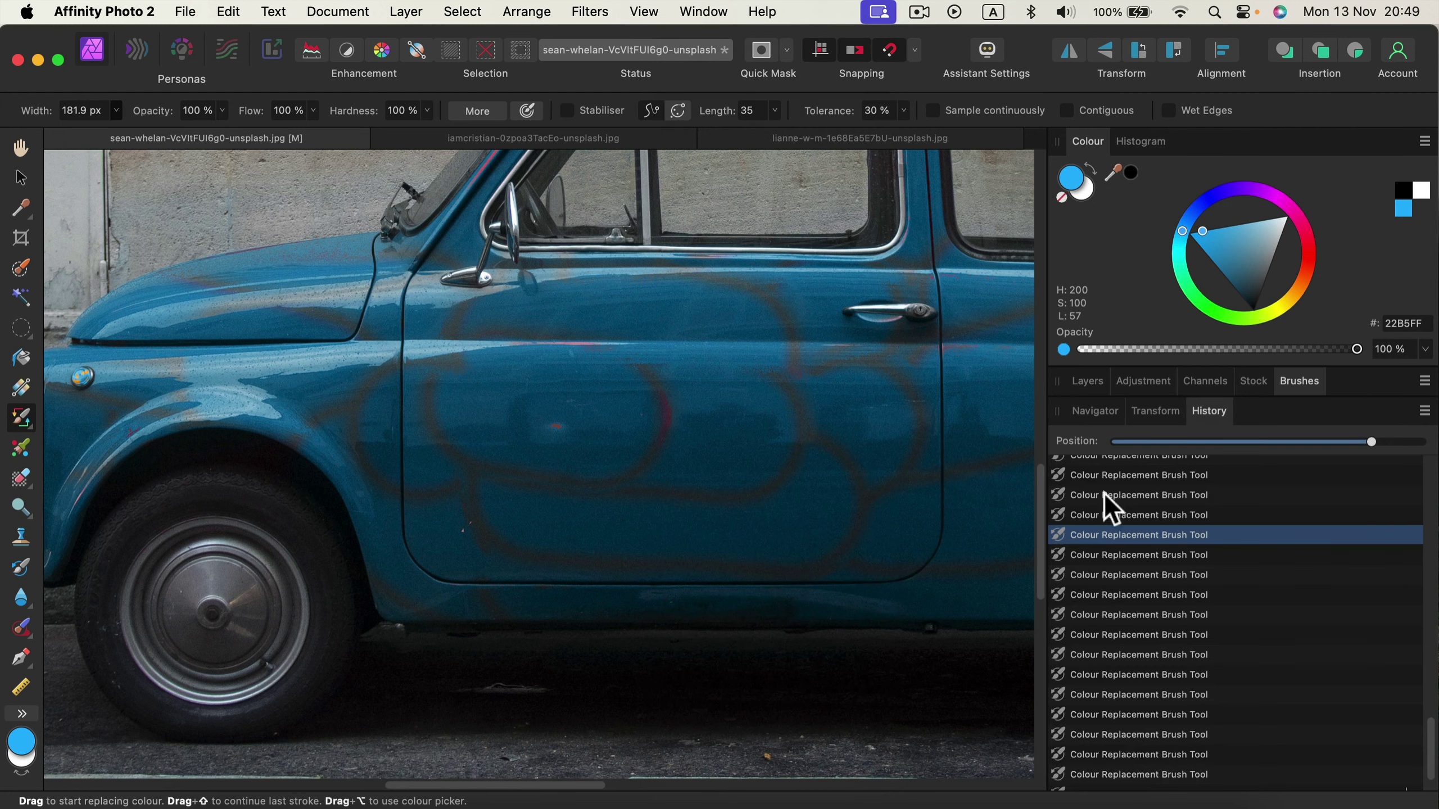
scroll(1144, 571, "up", 10)
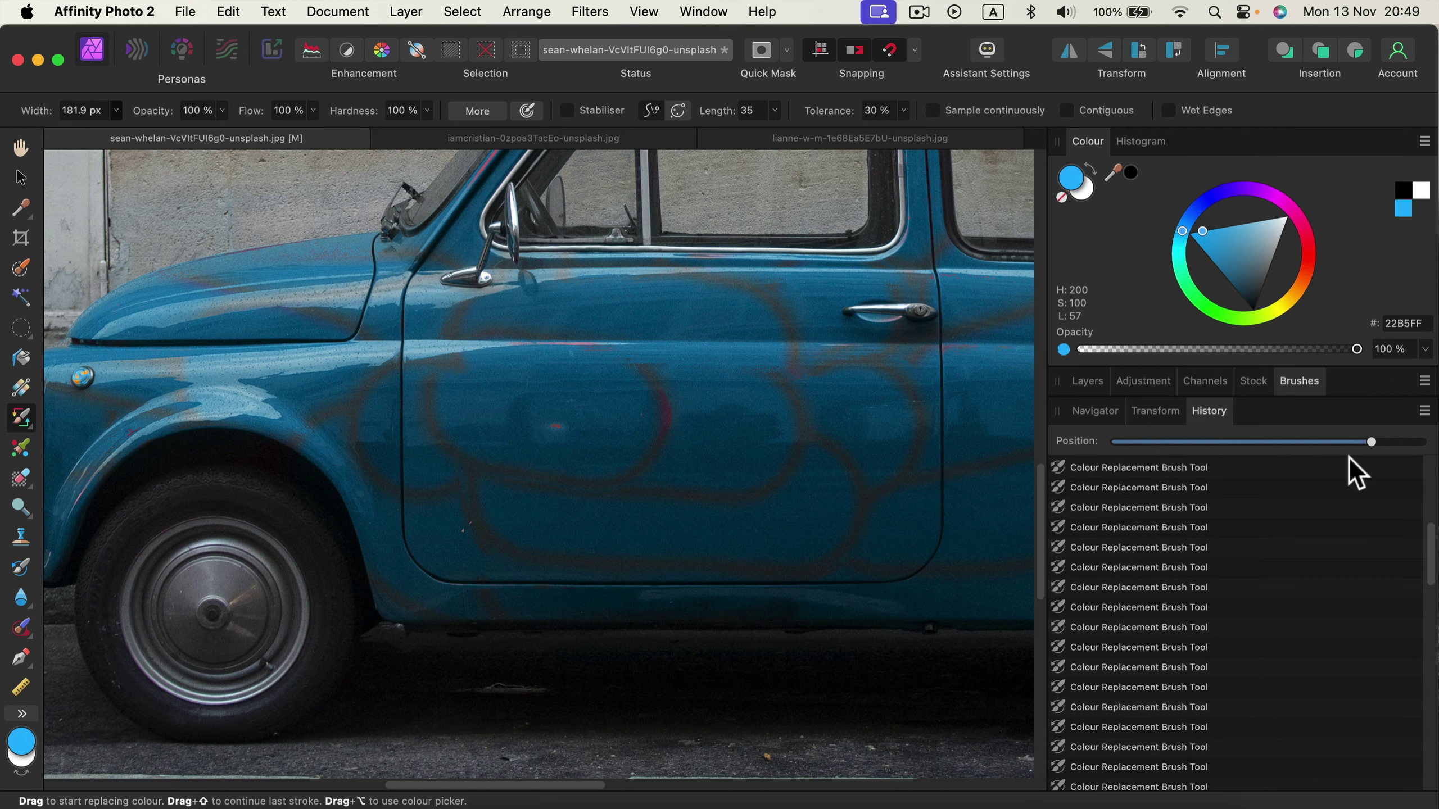
left_click_drag(1373, 443, 1120, 445)
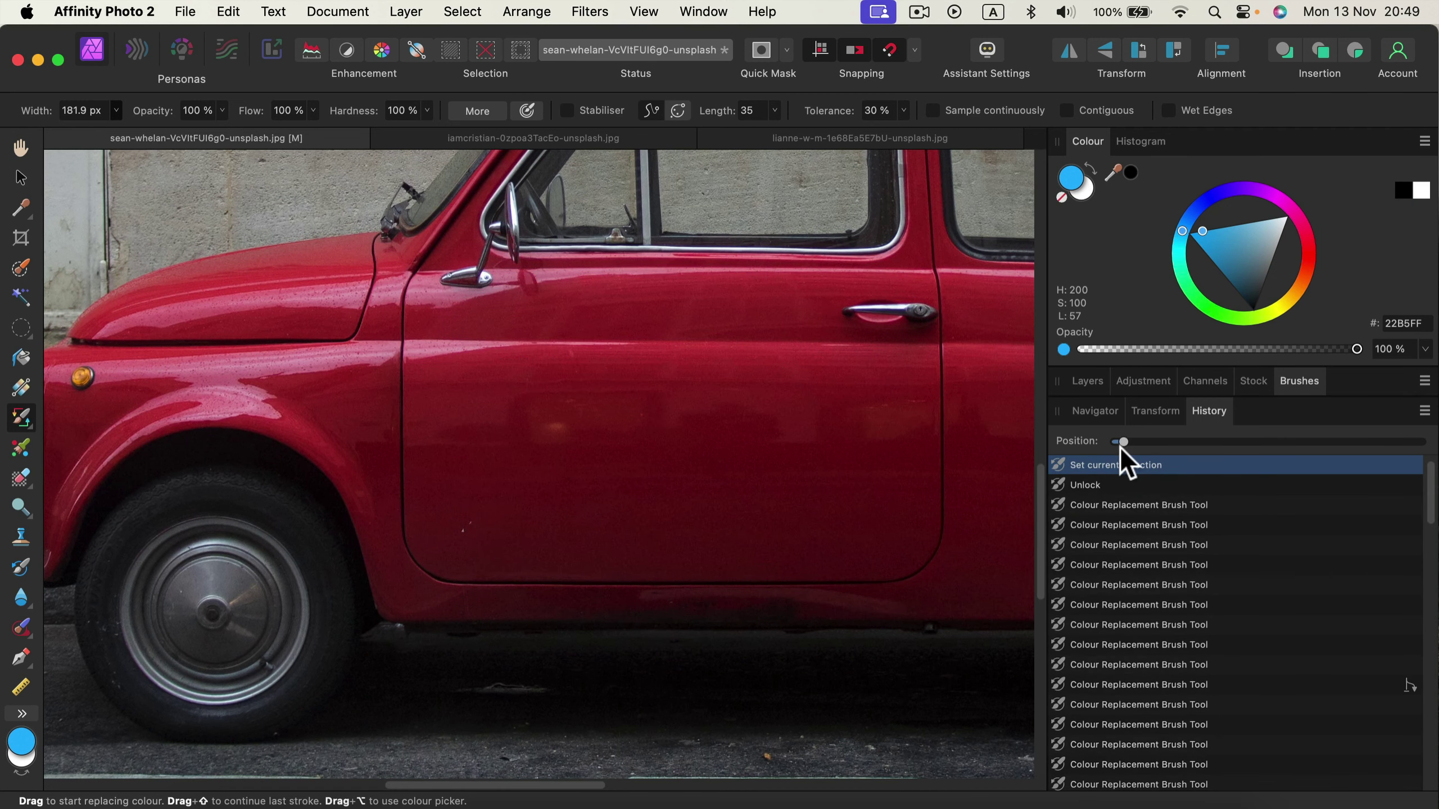
left_click(1080, 383)
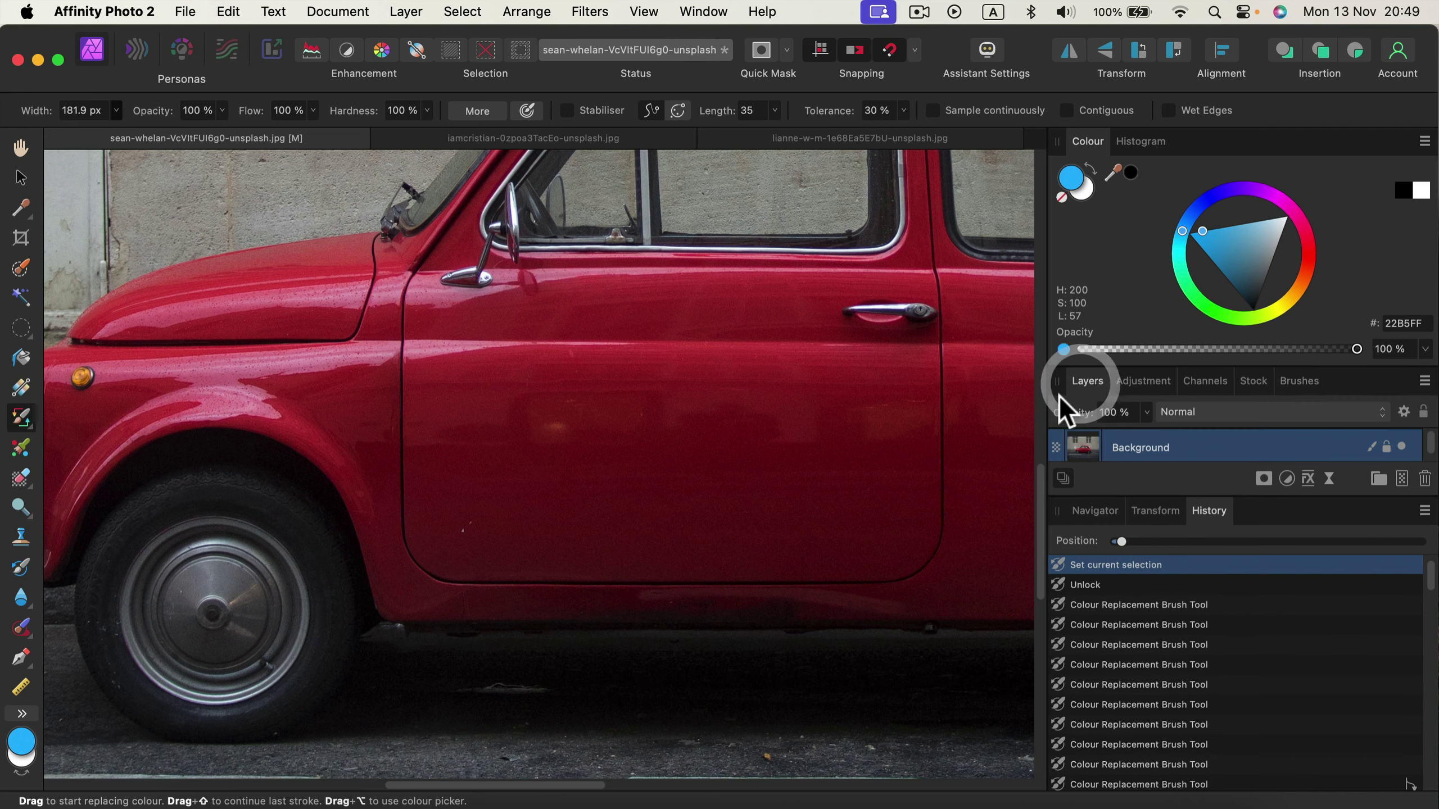
Step: Recolour most of the front door's lower area blue with the hard 181.9 px replacement brush, including its lower front corner
key("super+minus")
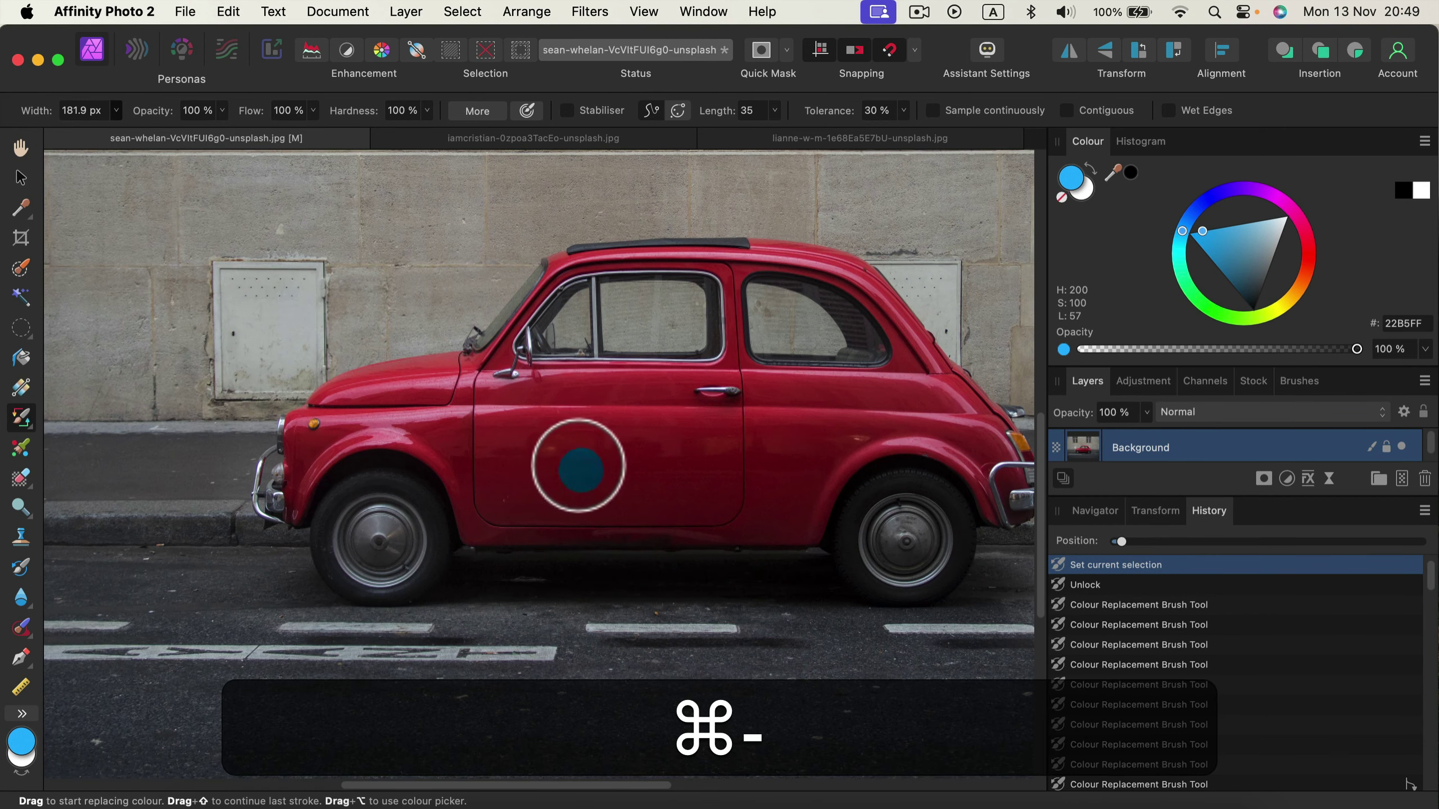
key("super")
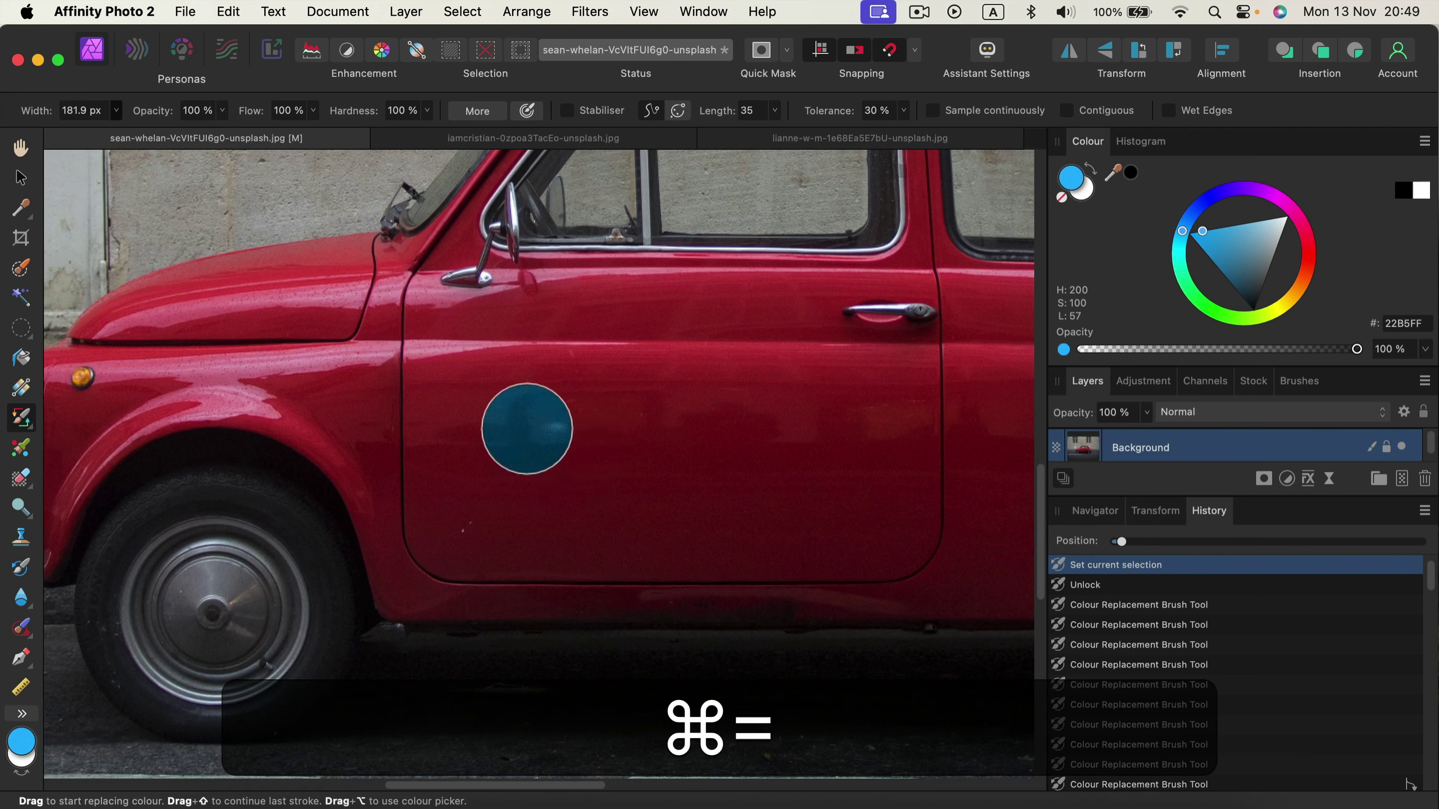
mouse_move(514, 365)
left_mouse_down()
mouse_move(726, 380)
mouse_move(568, 412)
mouse_move(610, 456)
mouse_move(713, 480)
mouse_move(826, 379)
mouse_move(704, 395)
mouse_move(851, 428)
mouse_move(766, 486)
mouse_move(643, 495)
mouse_move(825, 520)
left_mouse_up()
mouse_move(520, 527)
left_mouse_down()
mouse_move(458, 448)
mouse_move(445, 470)
mouse_move(442, 396)
left_mouse_up()
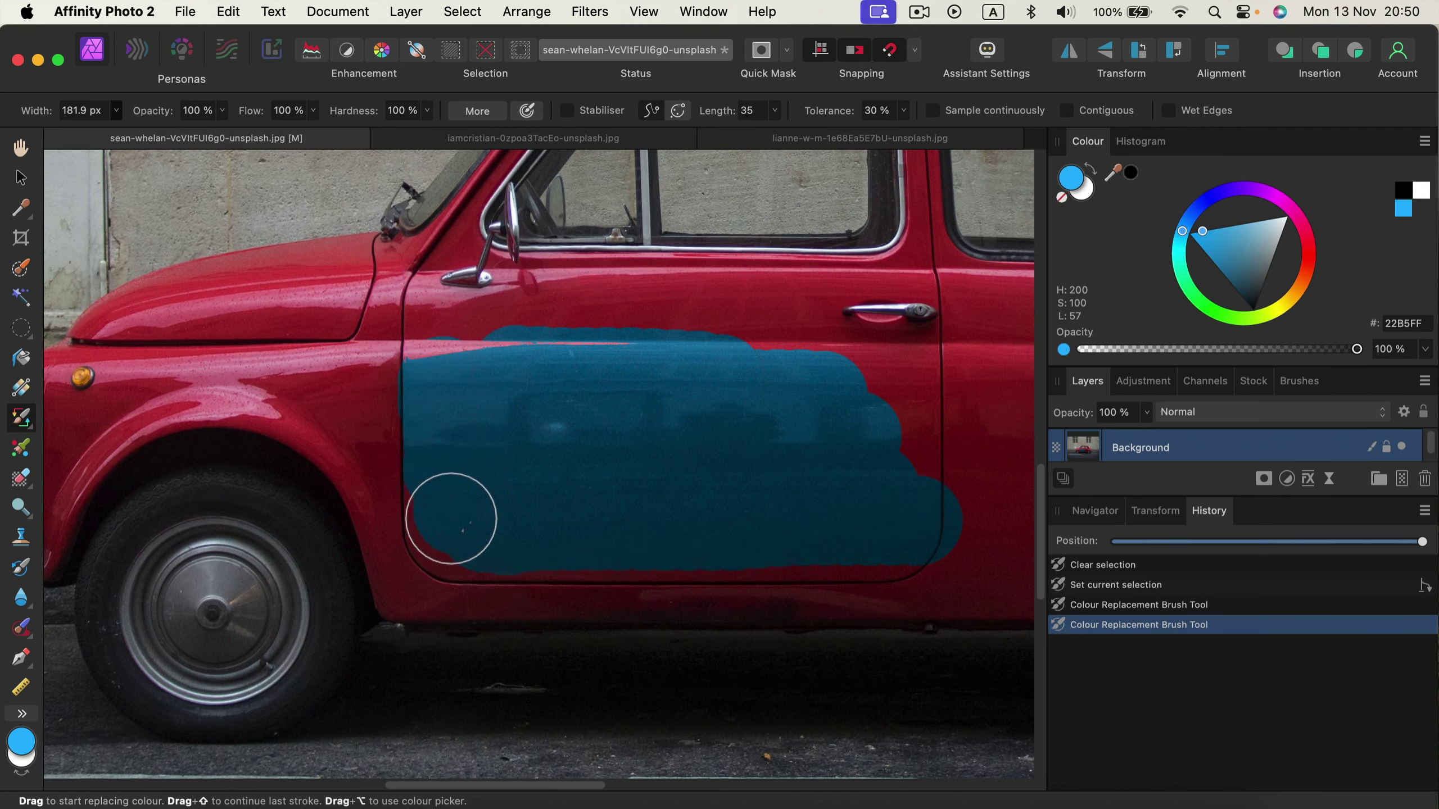
left_click_drag(444, 542, 488, 557)
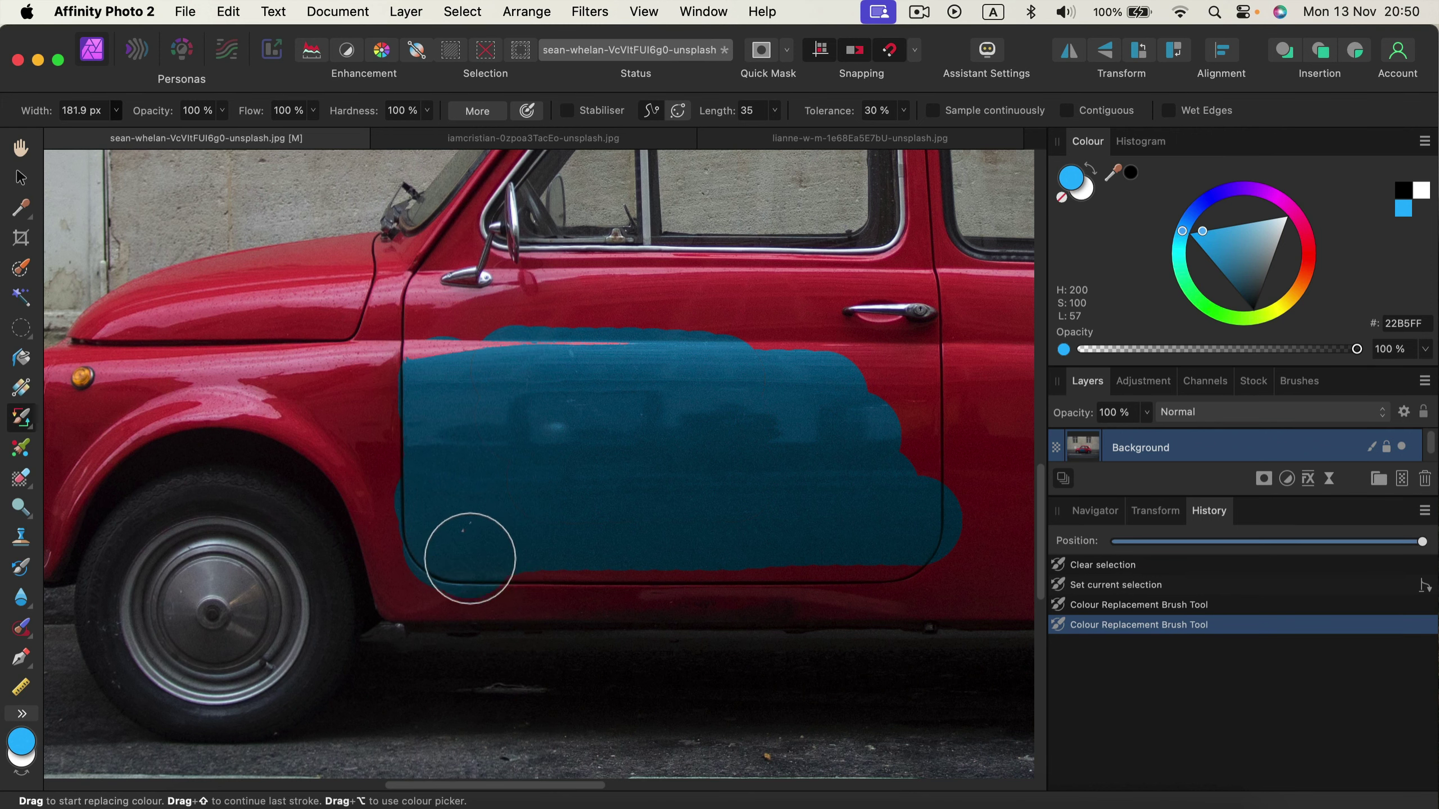
Step: Recolour the door's lower rear corner and the sill blue, continuing back to the front edge of the rear wheel arch
left_click_drag(860, 514, 639, 472)
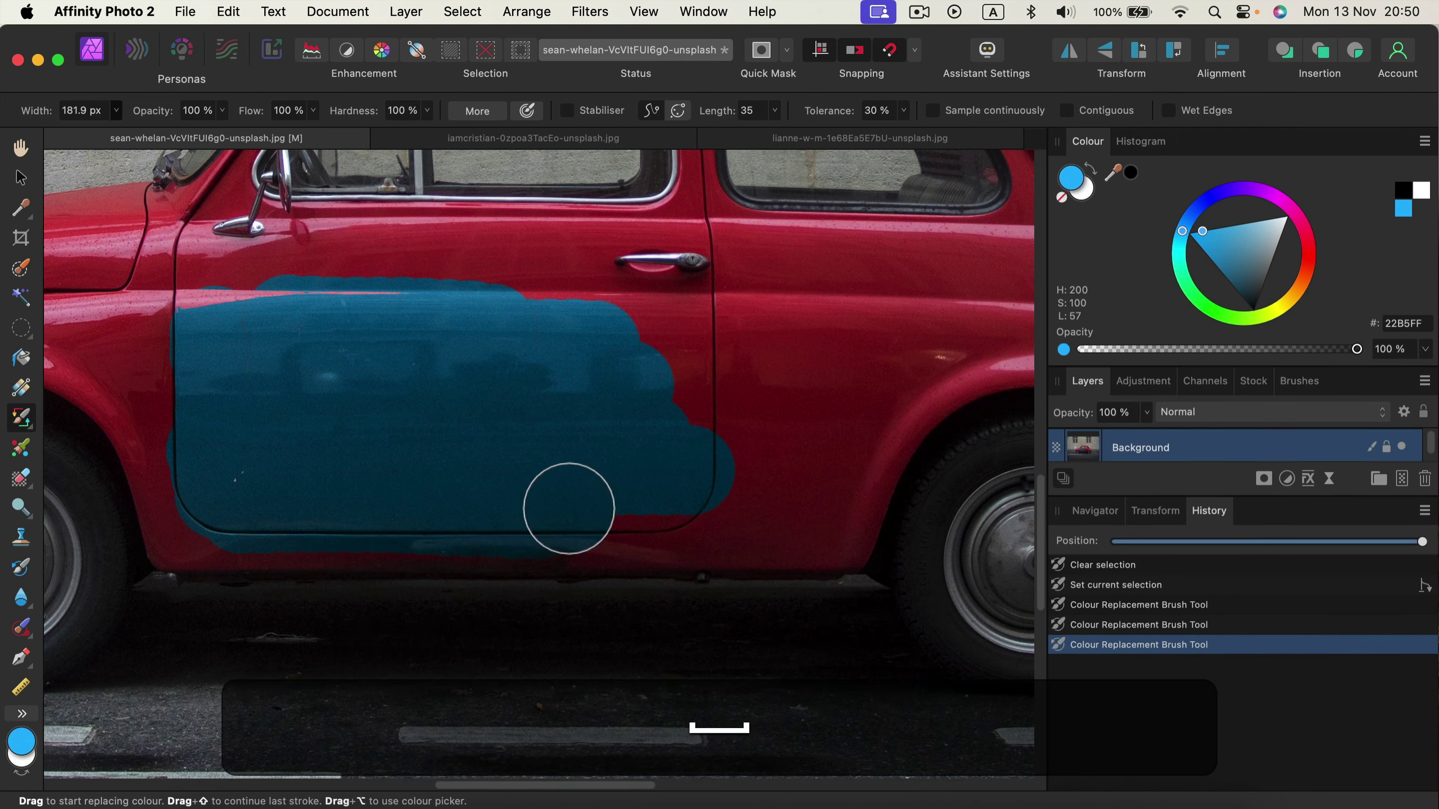
left_click_drag(568, 509, 677, 511)
mouse_move(772, 504)
left_mouse_down()
mouse_move(897, 448)
mouse_move(832, 532)
left_mouse_up()
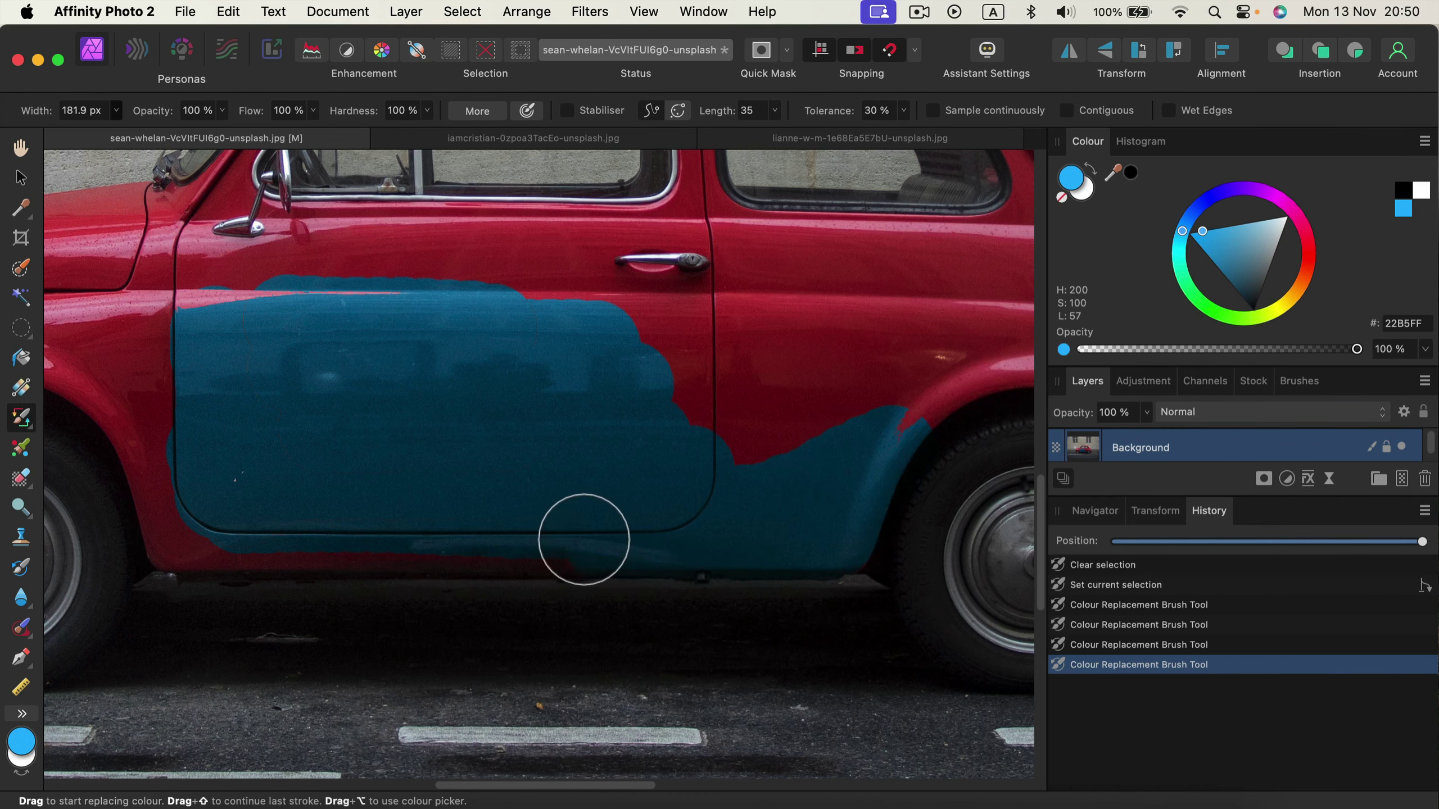
mouse_move(523, 495)
left_mouse_down()
mouse_move(768, 500)
mouse_move(844, 534)
mouse_move(671, 536)
left_mouse_up()
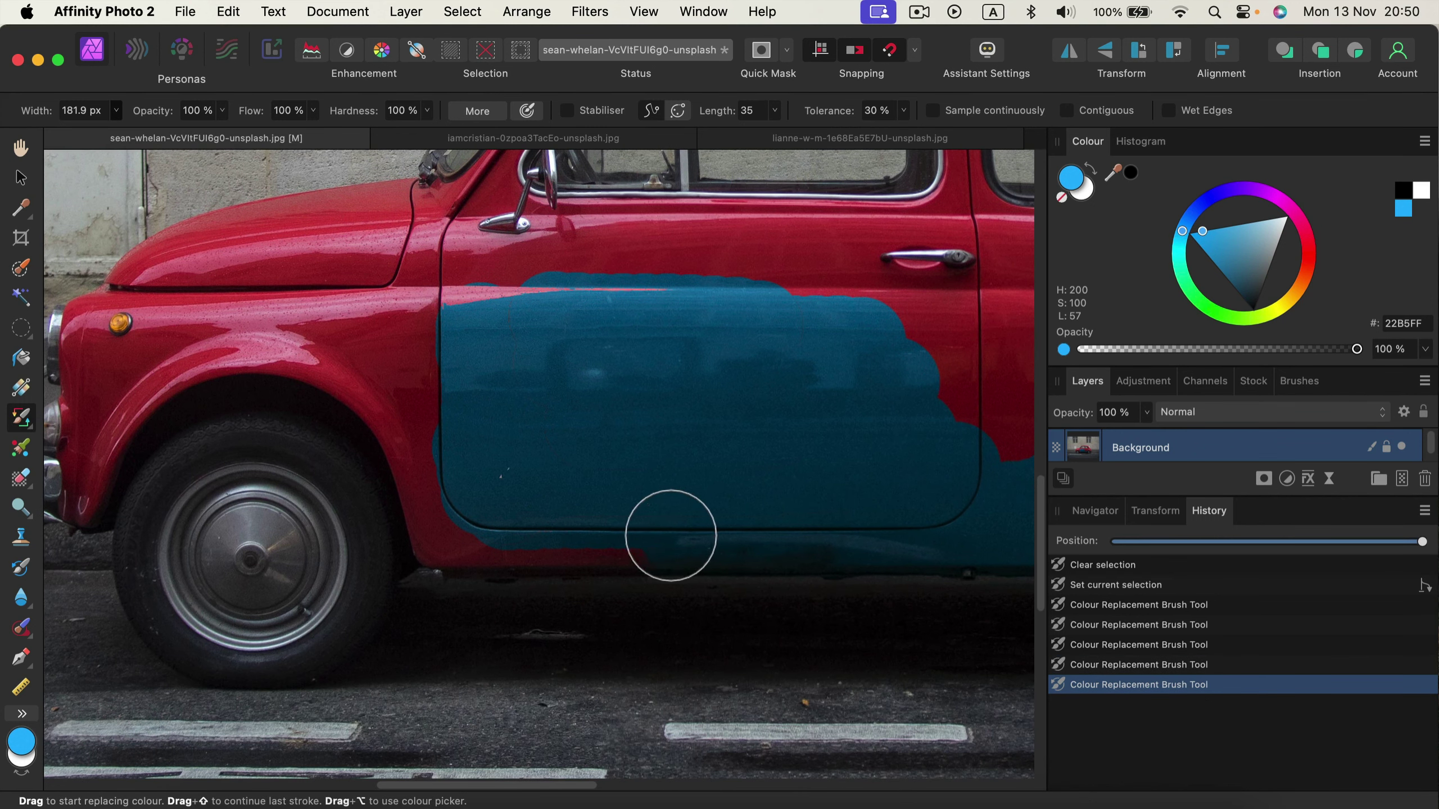
Step: Recolour the front end of the sill and the front wing around the top of the wheel arch blue
left_click_drag(560, 541, 480, 542)
left_click_drag(583, 477, 913, 613)
mouse_move(777, 675)
left_mouse_down()
mouse_move(753, 600)
mouse_move(692, 506)
left_mouse_up()
left_click_drag(769, 547, 733, 449)
left_click_drag(736, 617, 686, 522)
mouse_move(646, 479)
left_mouse_down()
mouse_move(547, 508)
mouse_move(572, 487)
mouse_move(629, 487)
mouse_move(697, 462)
left_mouse_up()
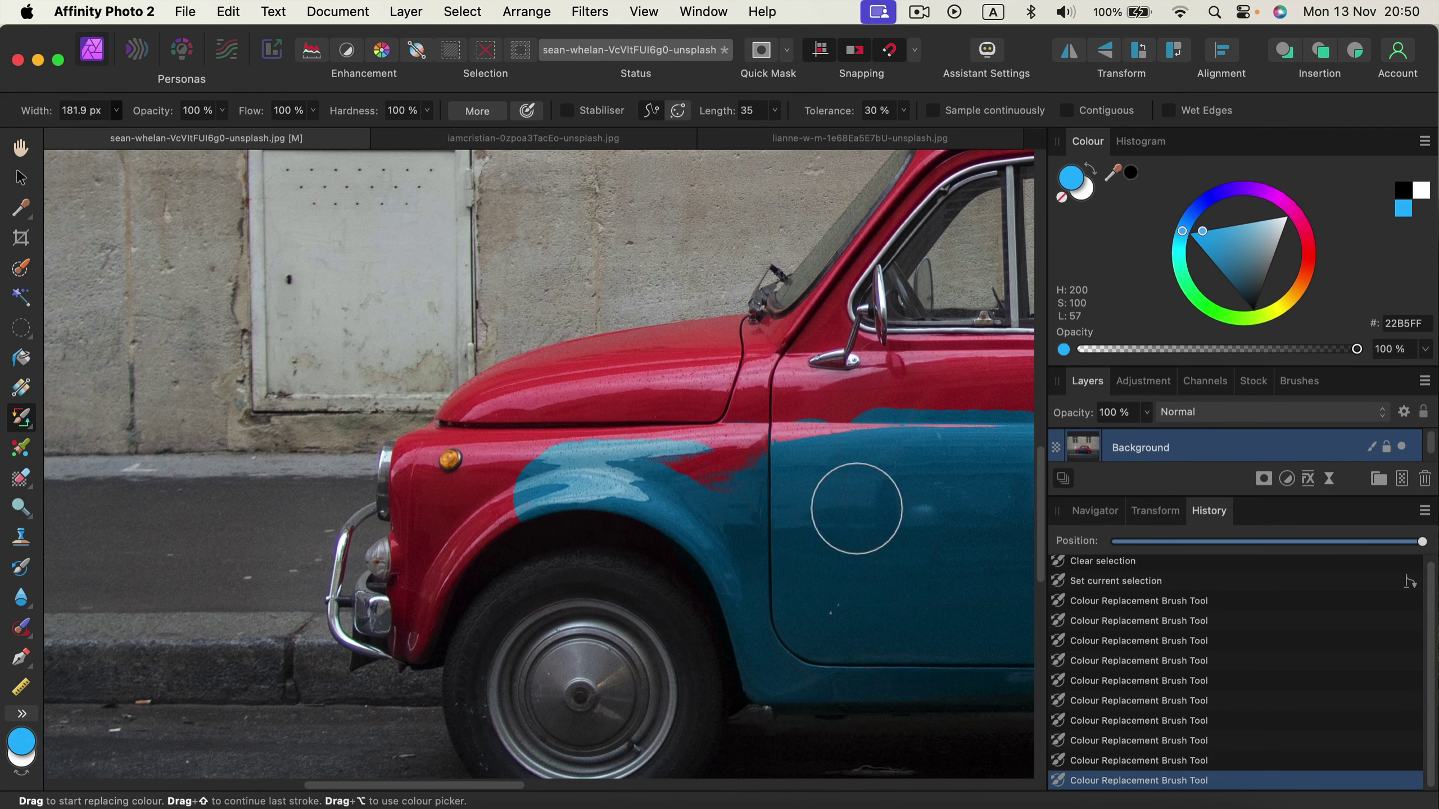
Step: Extend the blue from the front door's rear edge across the side panel below the rear window
left_click_drag(857, 509, 498, 472)
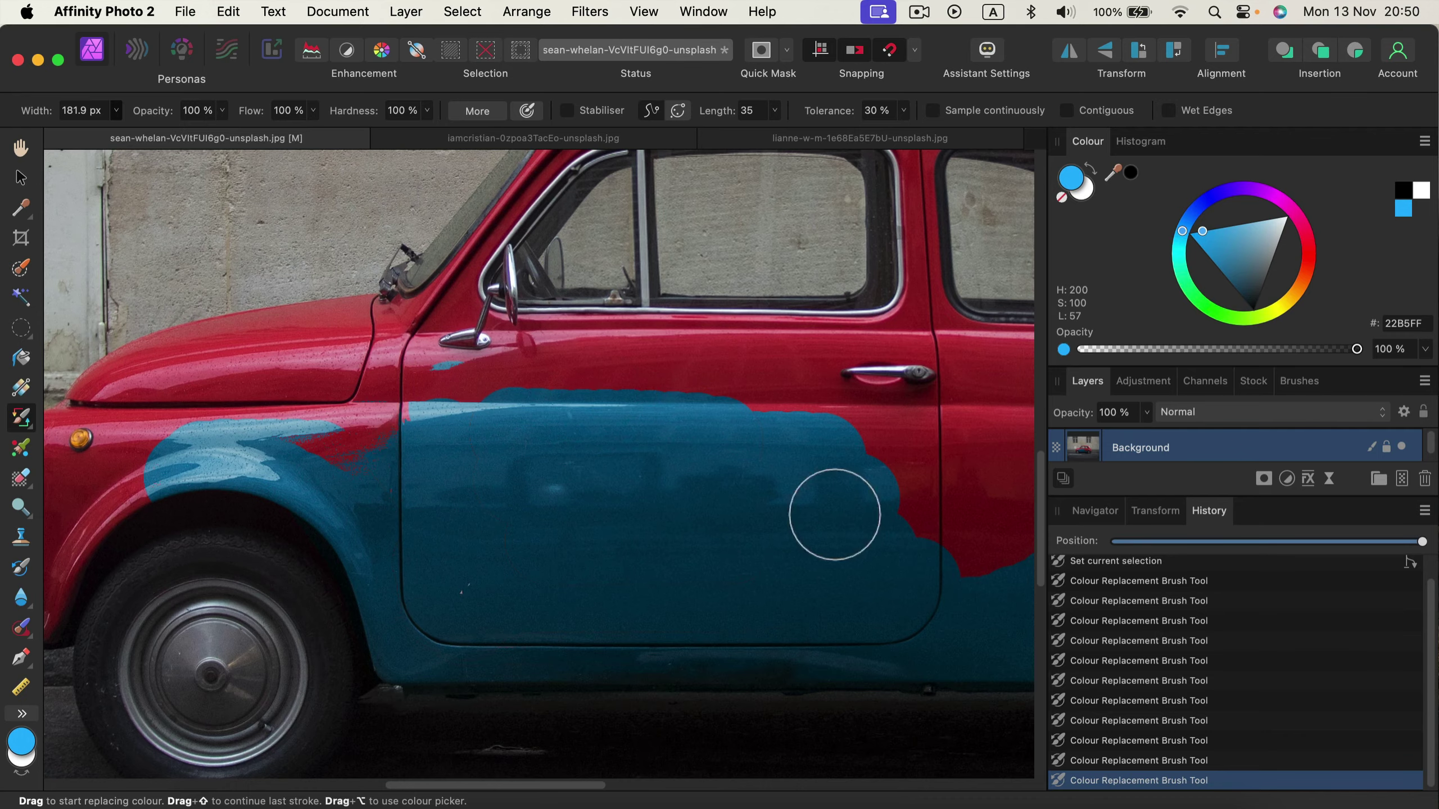
left_click_drag(908, 552, 530, 546)
mouse_move(550, 431)
left_mouse_down()
mouse_move(445, 437)
mouse_move(633, 477)
mouse_move(432, 480)
left_mouse_up()
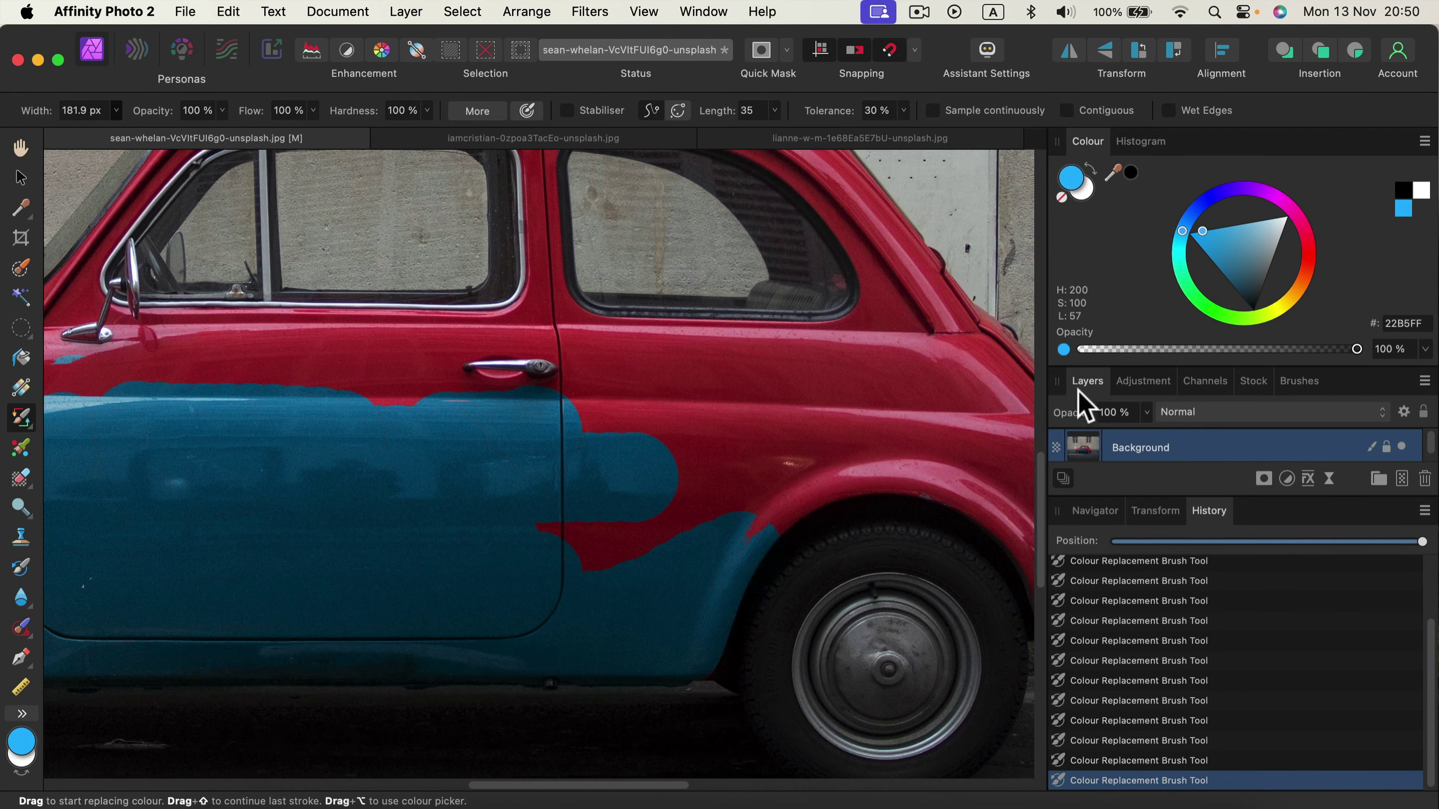
mouse_move(526, 426)
left_mouse_down()
mouse_move(623, 399)
mouse_move(544, 426)
left_mouse_up()
mouse_move(807, 407)
left_mouse_down()
mouse_move(613, 486)
mouse_move(713, 468)
mouse_move(710, 482)
mouse_move(559, 538)
left_mouse_up()
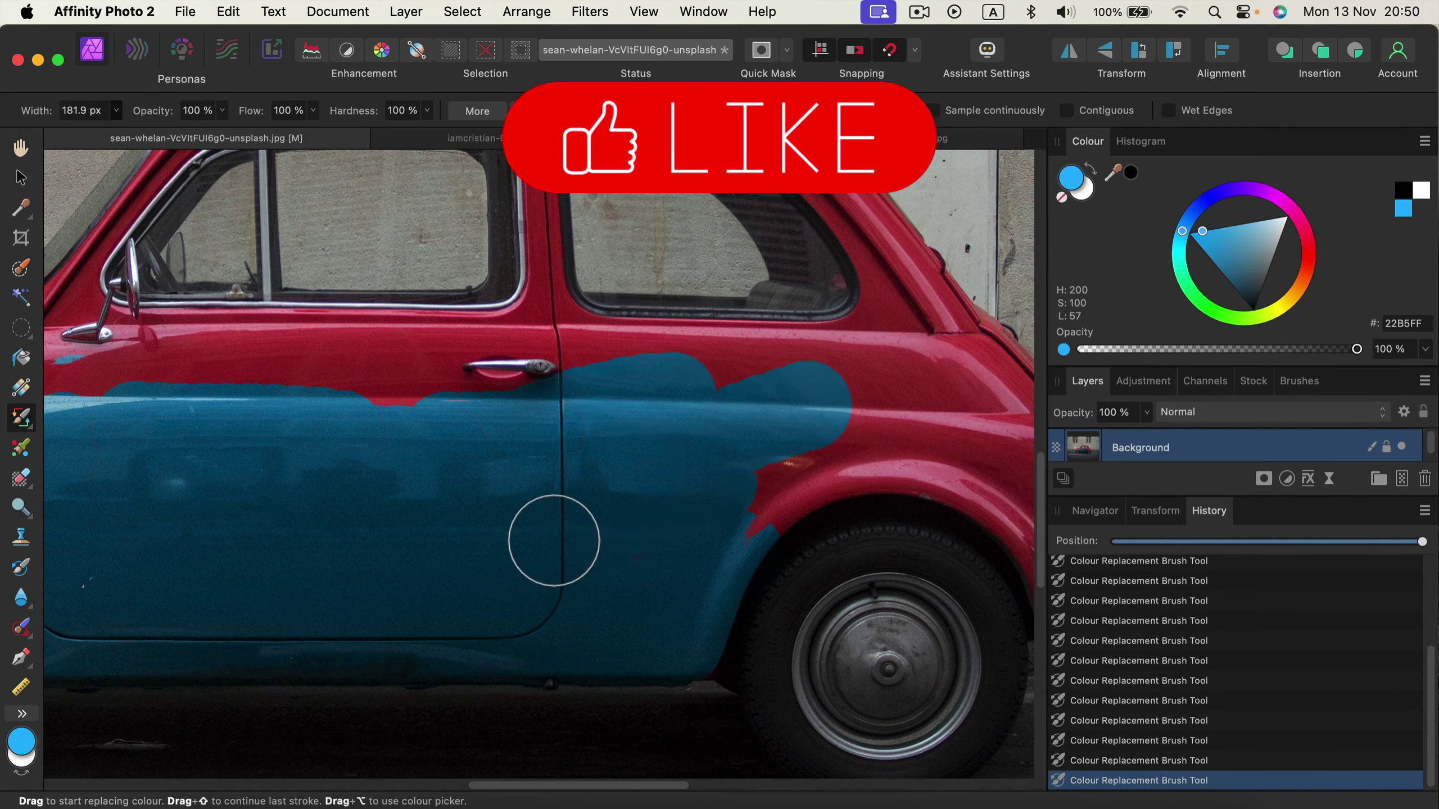
Step: Recolour the rear quarter panel, the rear wheel arch and the area beneath the rear side window blue
key("space")
mouse_move(942, 389)
left_mouse_down()
mouse_move(464, 398)
mouse_move(362, 421)
mouse_move(516, 418)
mouse_move(530, 422)
mouse_move(408, 418)
mouse_move(642, 442)
mouse_move(345, 440)
left_mouse_up()
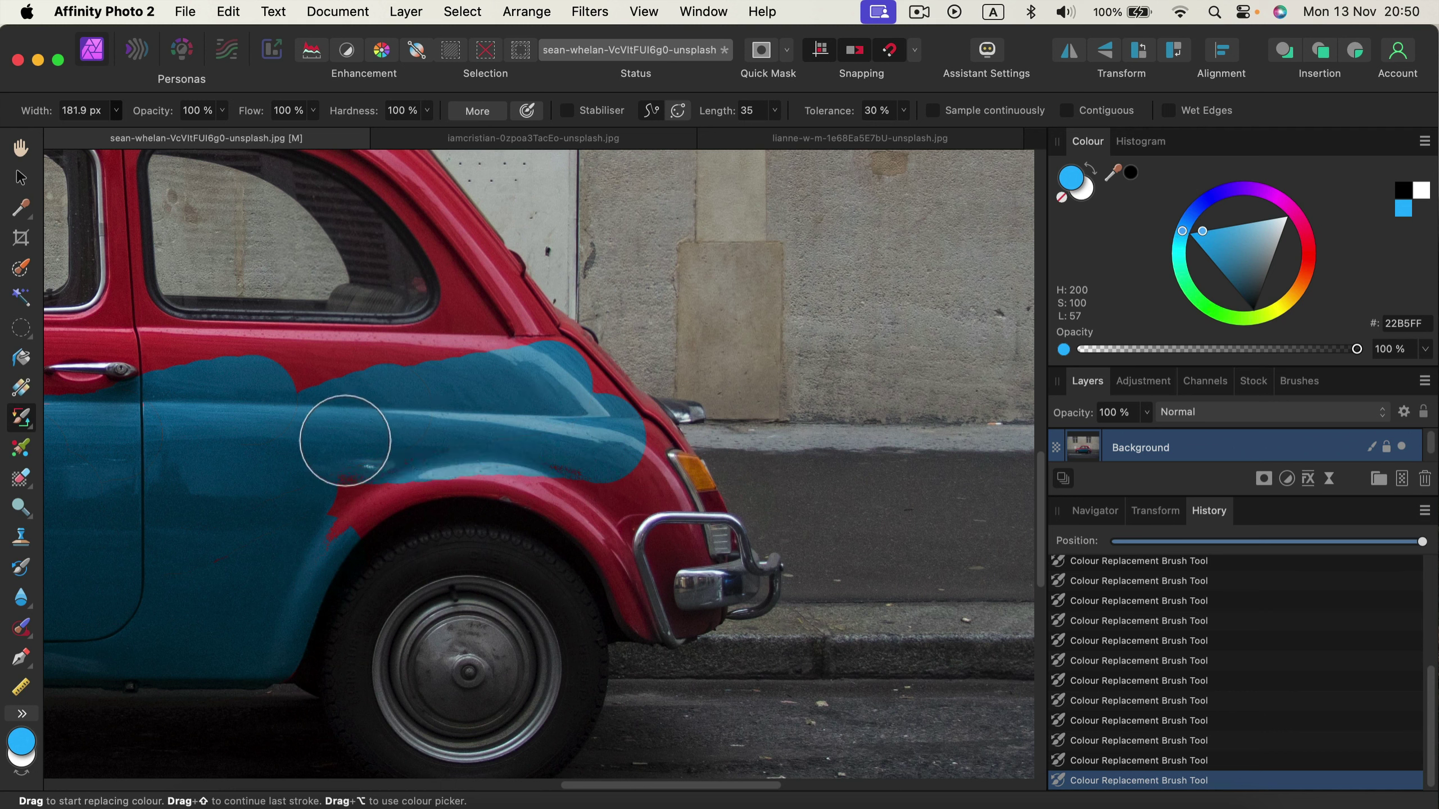
mouse_move(268, 537)
left_mouse_down()
mouse_move(440, 459)
mouse_move(342, 513)
mouse_move(520, 478)
mouse_move(594, 489)
mouse_move(626, 523)
left_mouse_up()
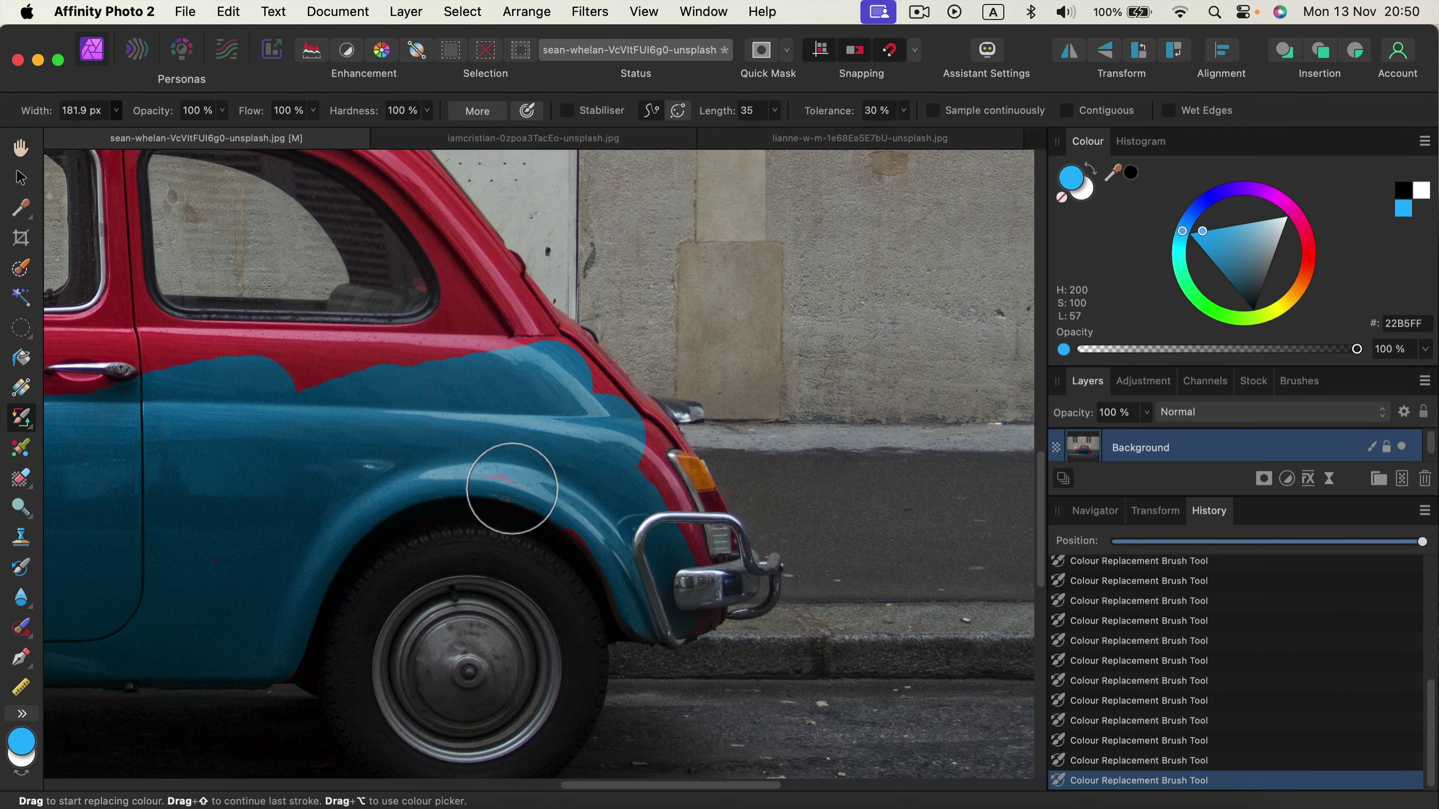
left_click_drag(329, 419, 696, 548)
mouse_move(671, 489)
left_mouse_down()
mouse_move(783, 499)
mouse_move(772, 482)
mouse_move(520, 485)
left_mouse_up()
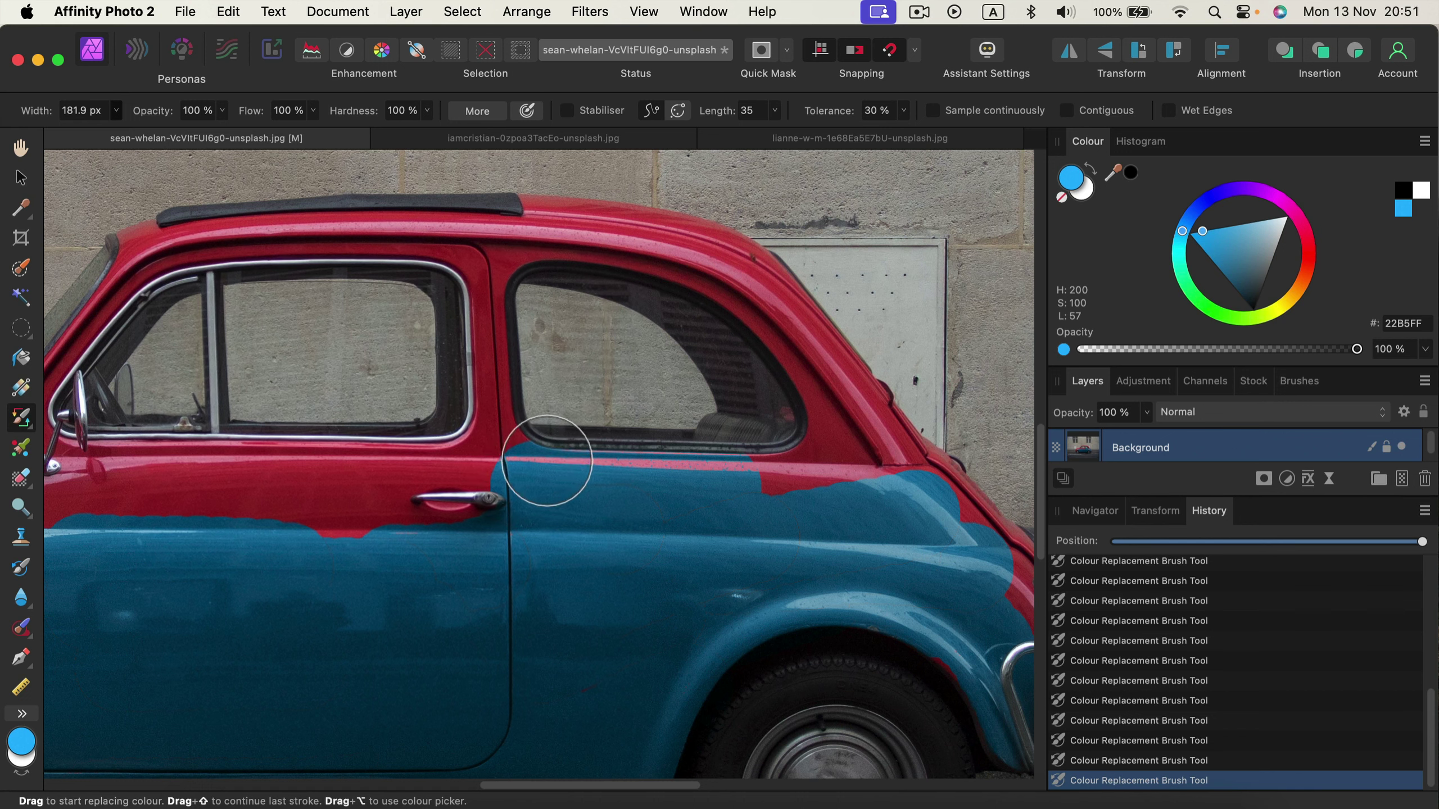
Step: Recolour the rear roof section, the rear pillar and the sloping rear edge down towards the tail light blue
mouse_move(546, 460)
left_mouse_down()
mouse_move(737, 463)
mouse_move(741, 605)
mouse_move(777, 461)
mouse_move(870, 445)
left_mouse_up()
mouse_move(817, 378)
left_mouse_down()
mouse_move(790, 306)
mouse_move(702, 257)
mouse_move(864, 375)
mouse_move(833, 389)
mouse_move(829, 412)
left_mouse_up()
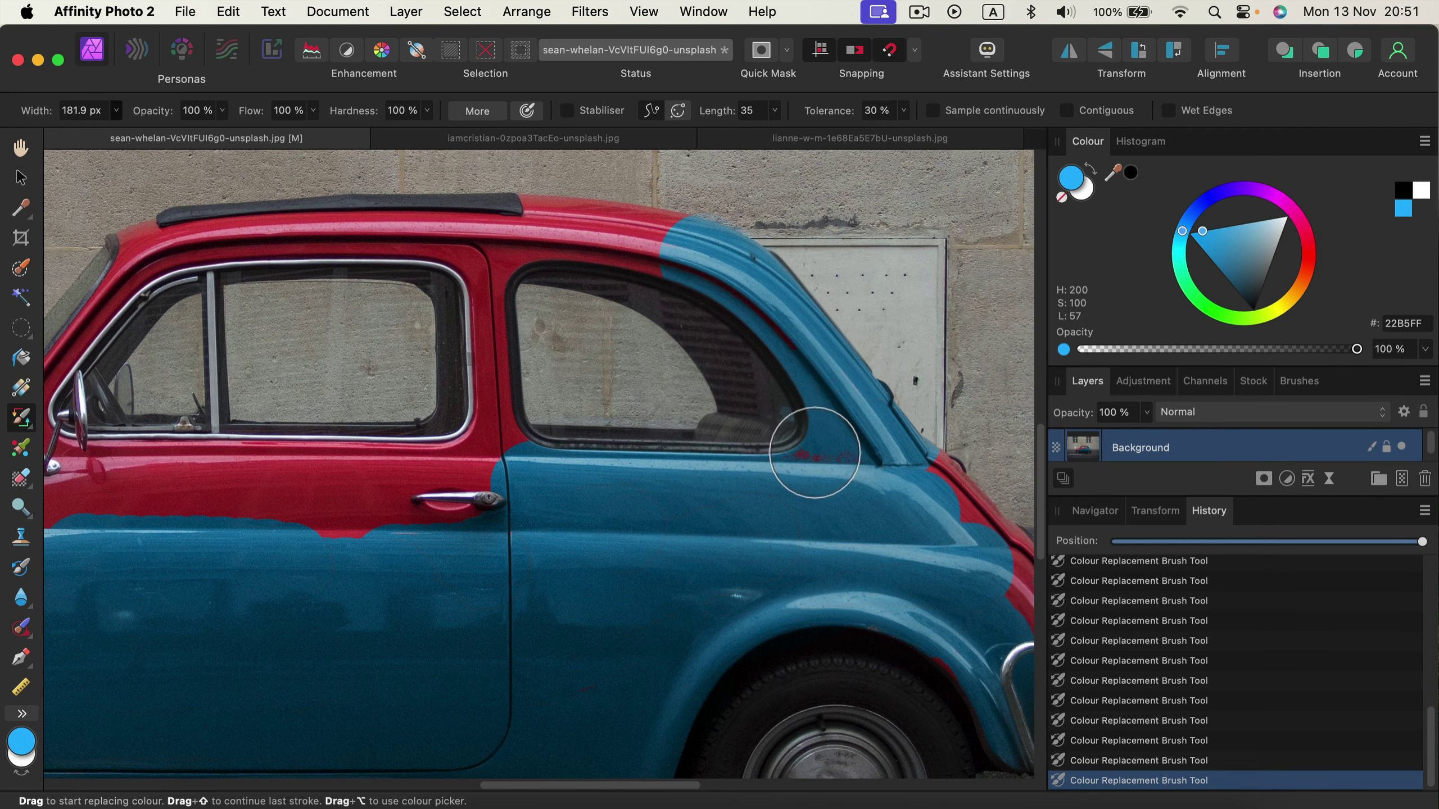
left_click_drag(863, 507, 697, 424)
left_click(784, 394)
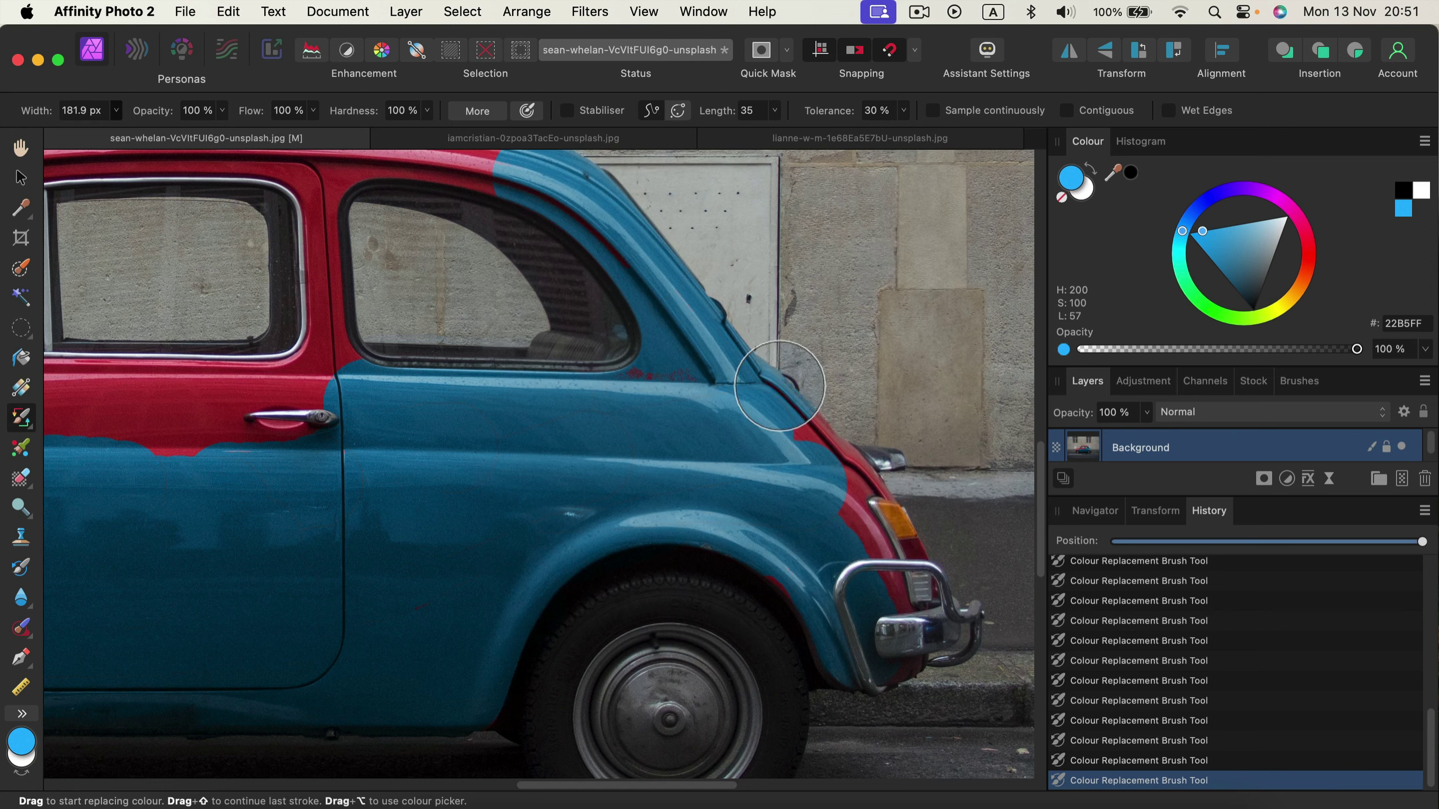
left_click_drag(779, 386, 822, 420)
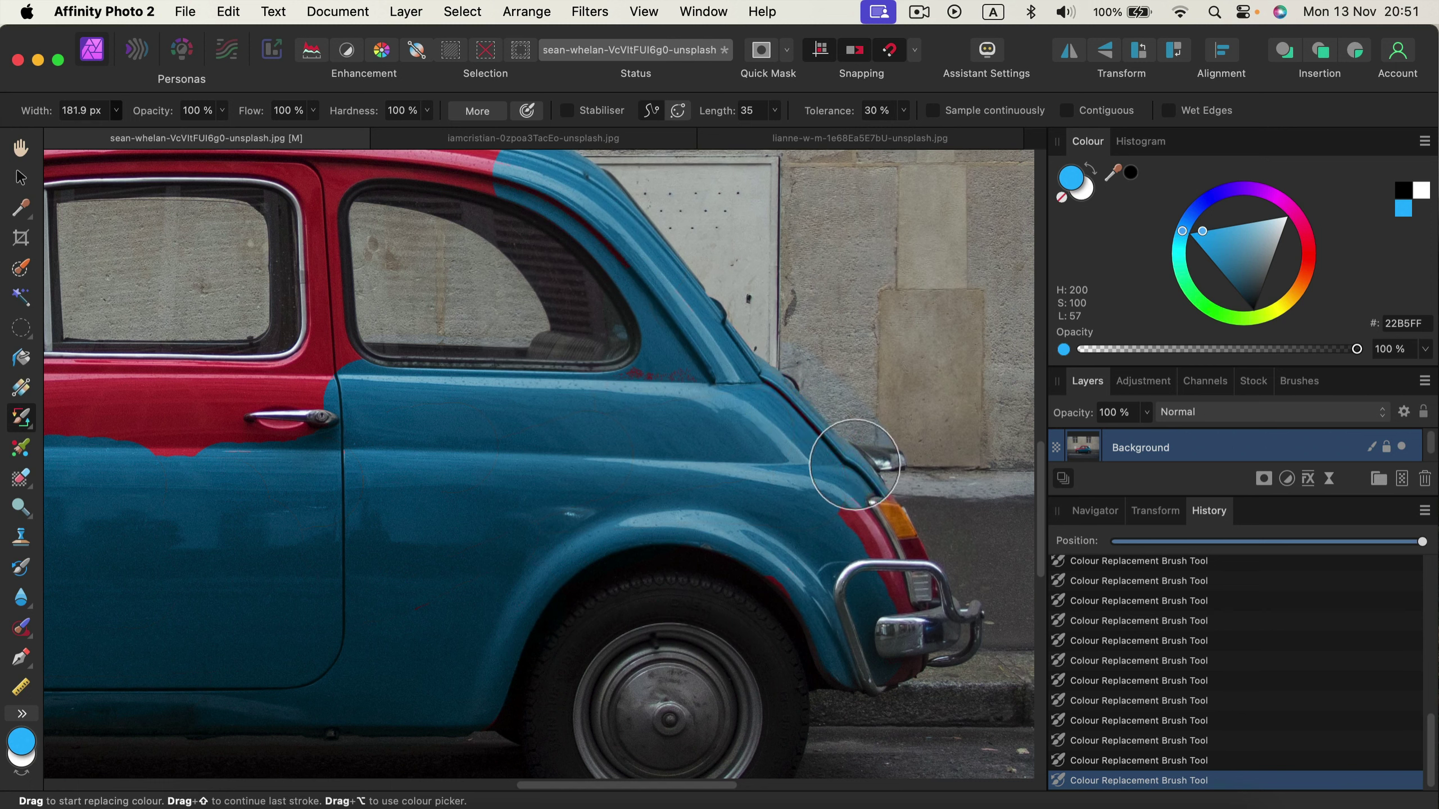
Step: Reduce the brush width to 95 px and recolour the red remnants beside the tail light and along the rear wheel arch blue
key("bracketleft")
key("bracketleft")
key("bracketleft")
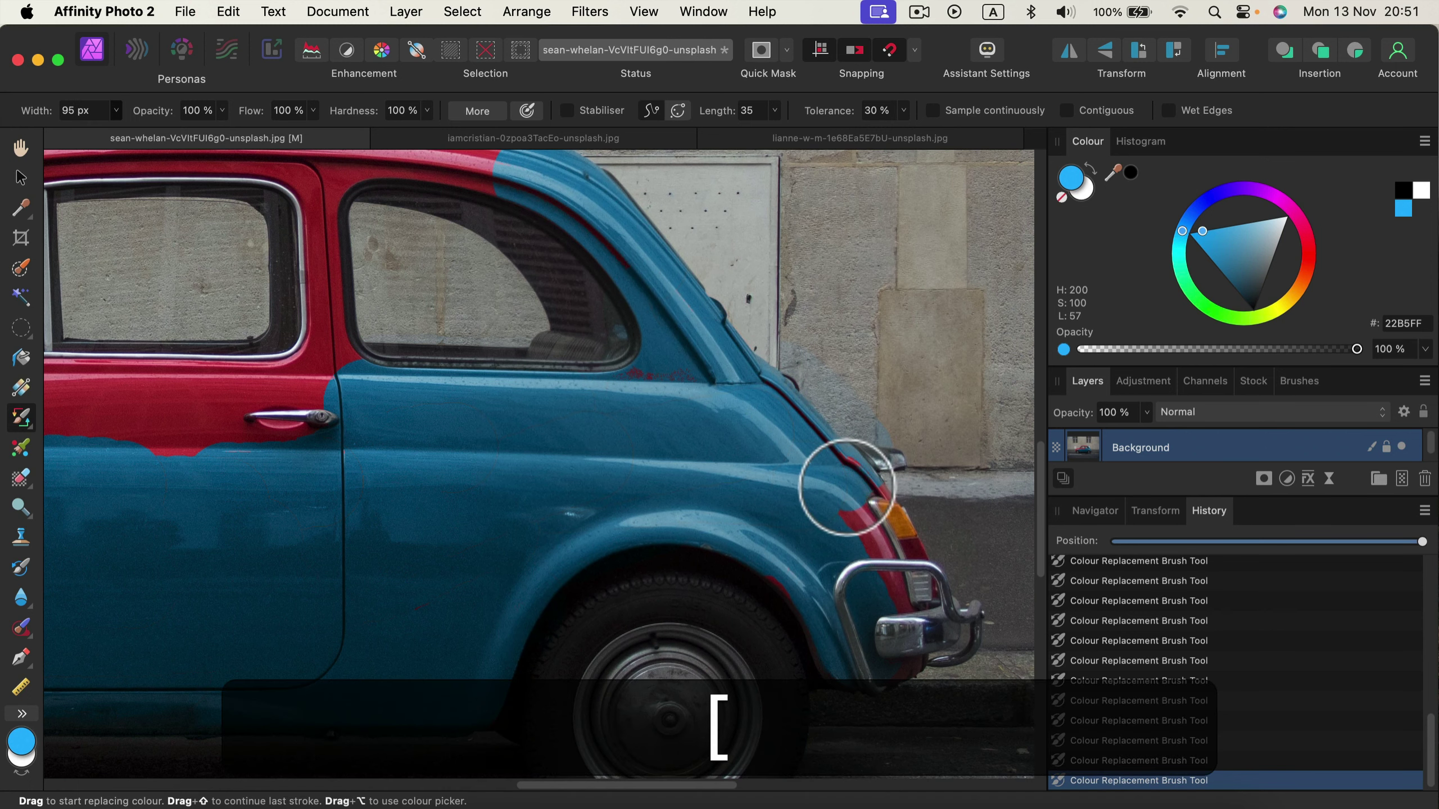
left_click_drag(854, 532, 915, 678)
left_click_drag(788, 594, 737, 554)
mouse_move(848, 488)
left_mouse_down()
mouse_move(850, 454)
mouse_move(877, 482)
left_mouse_up()
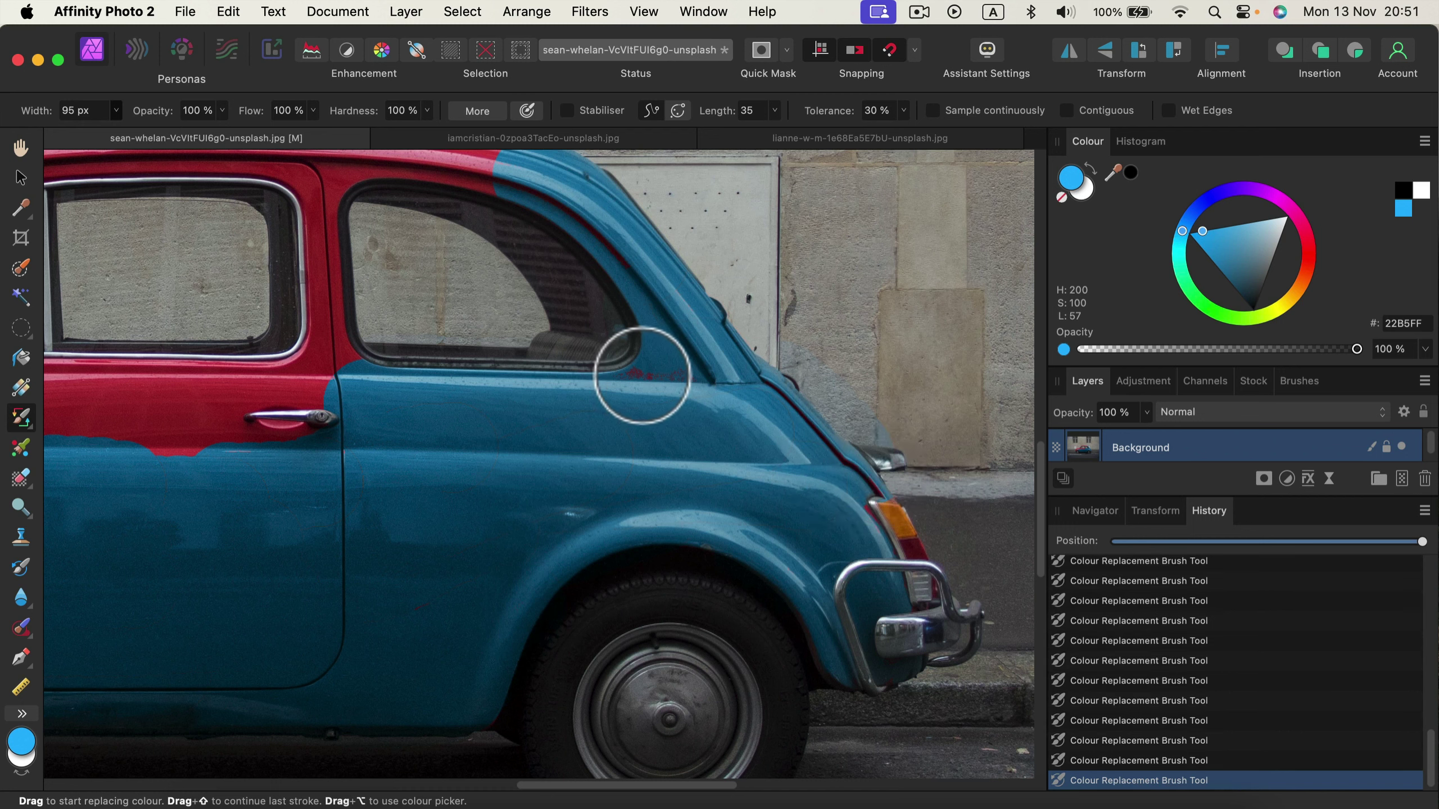
Step: Recolour the small red specks below the rear side window's back corner blue
left_click_drag(643, 376, 674, 378)
key("space")
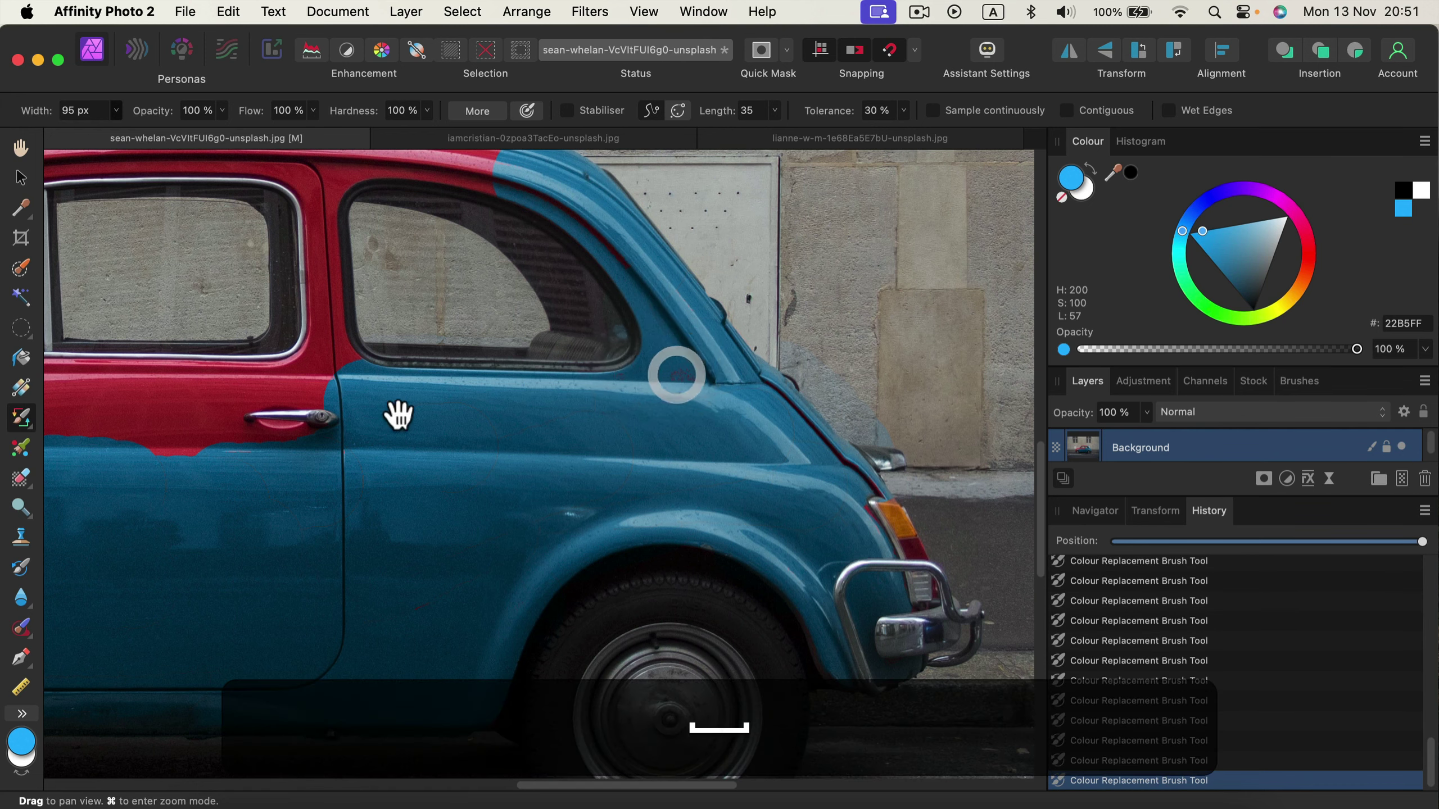
left_click_drag(426, 426, 846, 315)
mouse_move(674, 387)
left_mouse_down()
mouse_move(708, 401)
mouse_move(694, 598)
left_mouse_up()
key("space")
left_click_drag(556, 541, 329, 422)
left_click_drag(469, 480, 491, 586)
key("space")
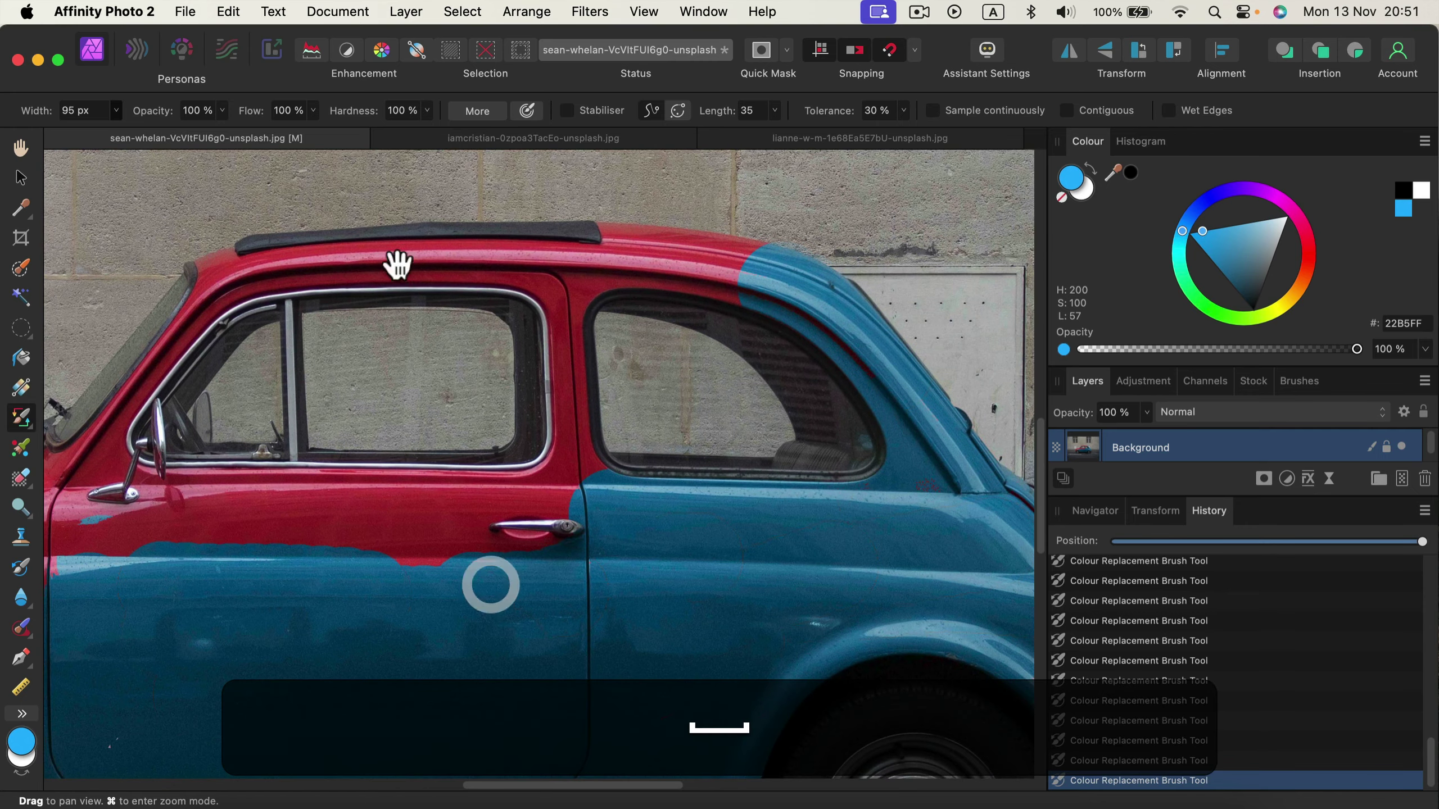
Step: Switch to the green apple photo, activate the Colour Replacement Brush Tool and set its colour to red, D4210B
left_click(505, 139)
key("space")
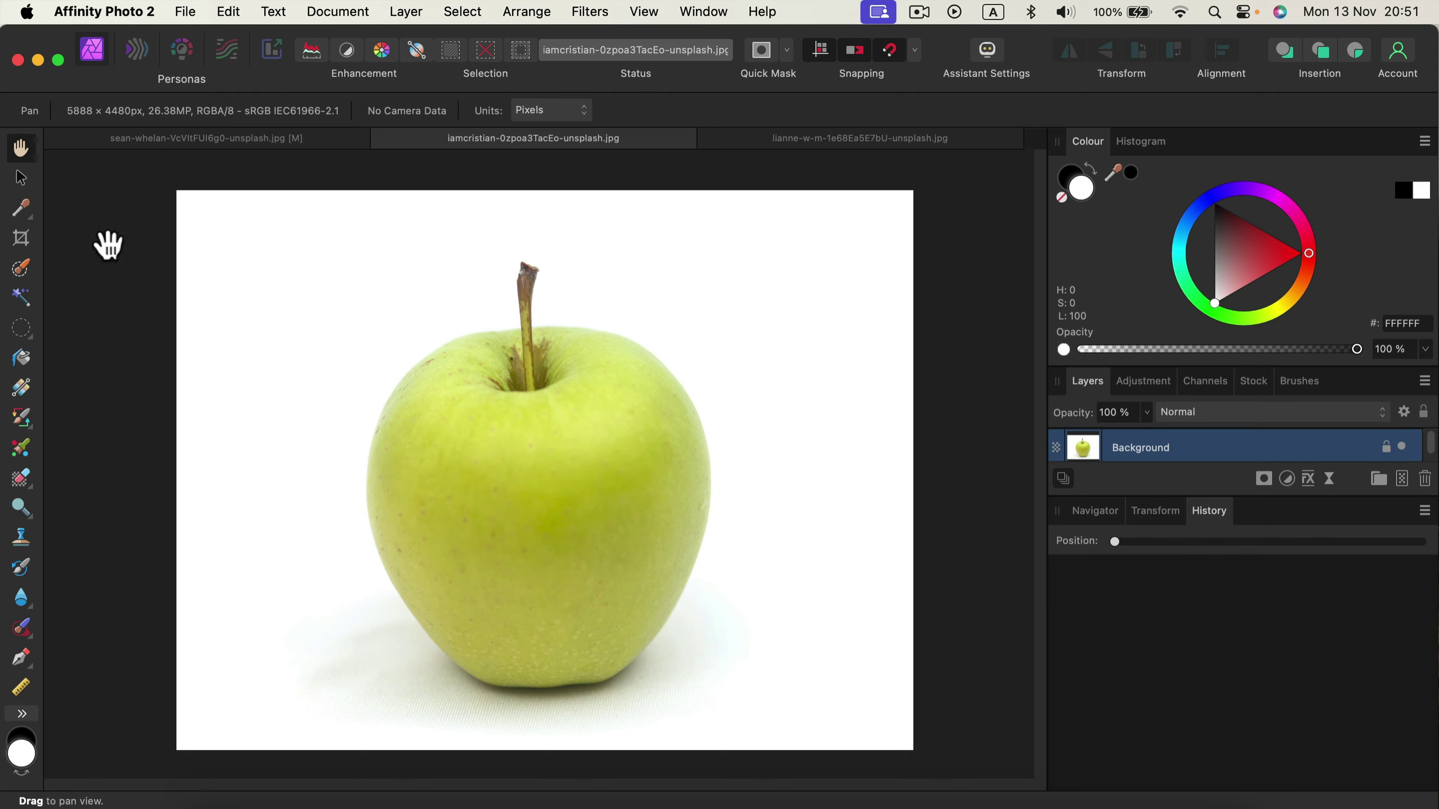
left_click(17, 422)
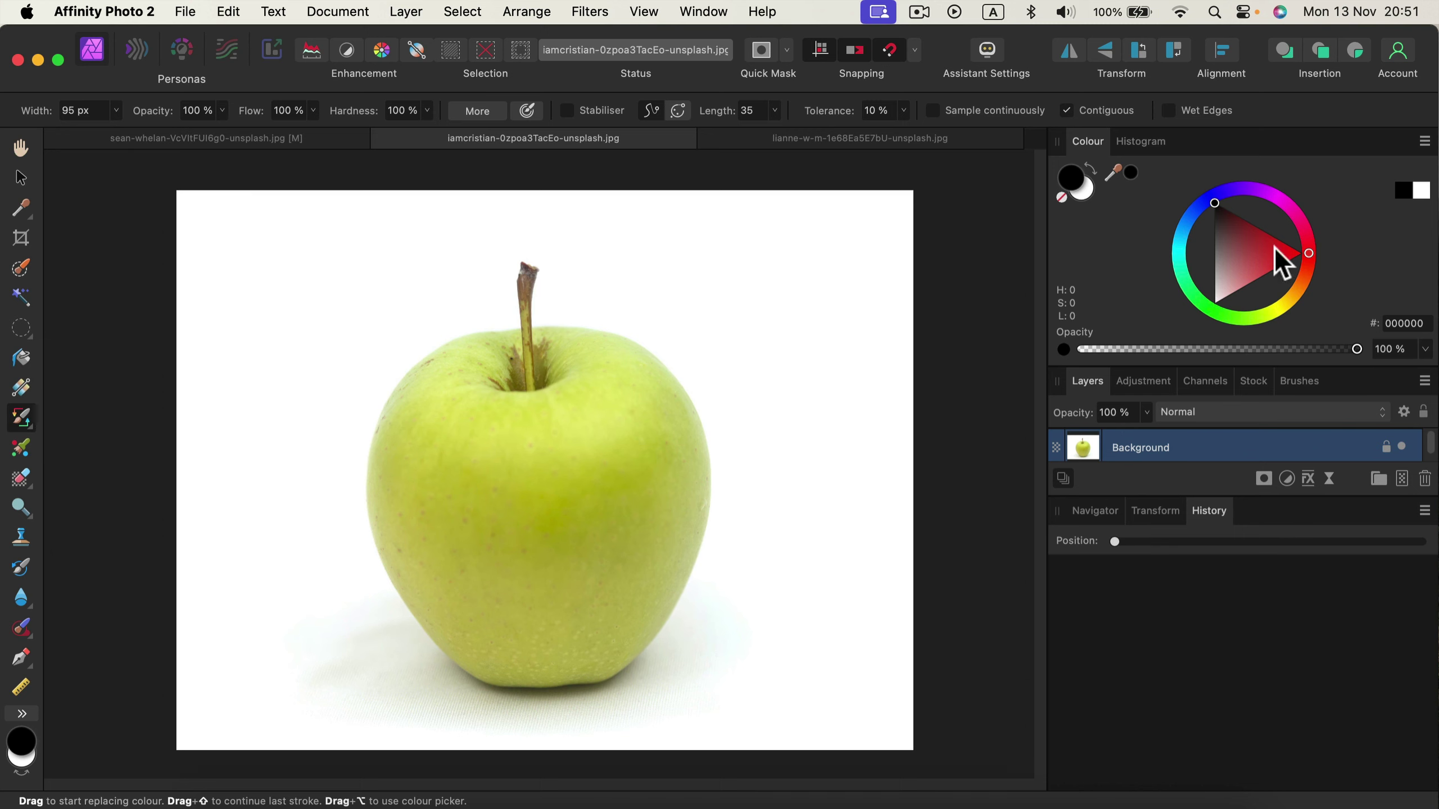
mouse_move(1311, 255)
left_mouse_down()
mouse_move(1279, 256)
mouse_move(1314, 244)
mouse_move(1317, 274)
mouse_move(1313, 259)
left_mouse_up()
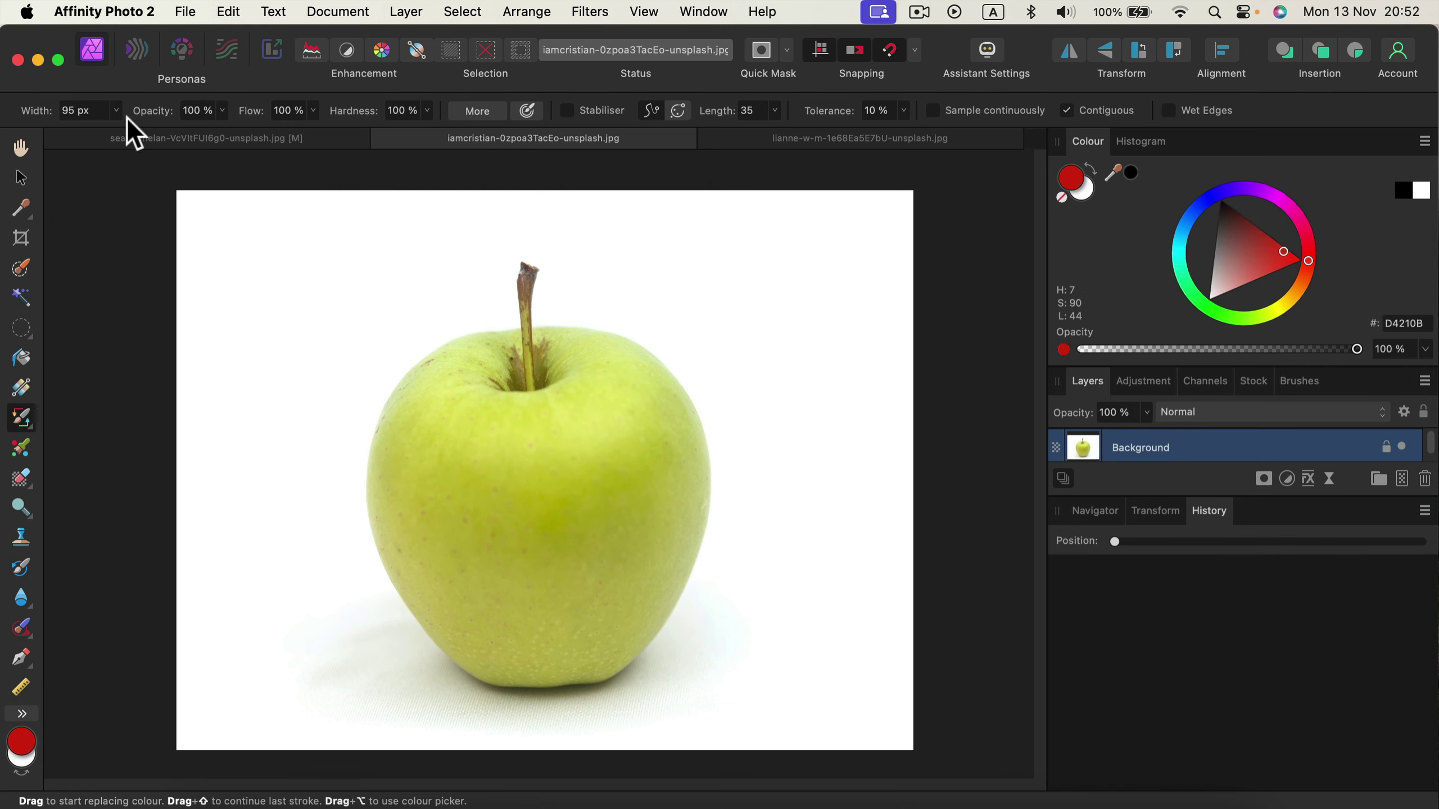
Step: Set the replacement brush width to 463.9 px and its tolerance to 13 % for the apple
key("bracketright")
key("bracketright")
key("bracketright")
key("bracketright")
key("bracketright")
key("bracketright")
key("bracketright")
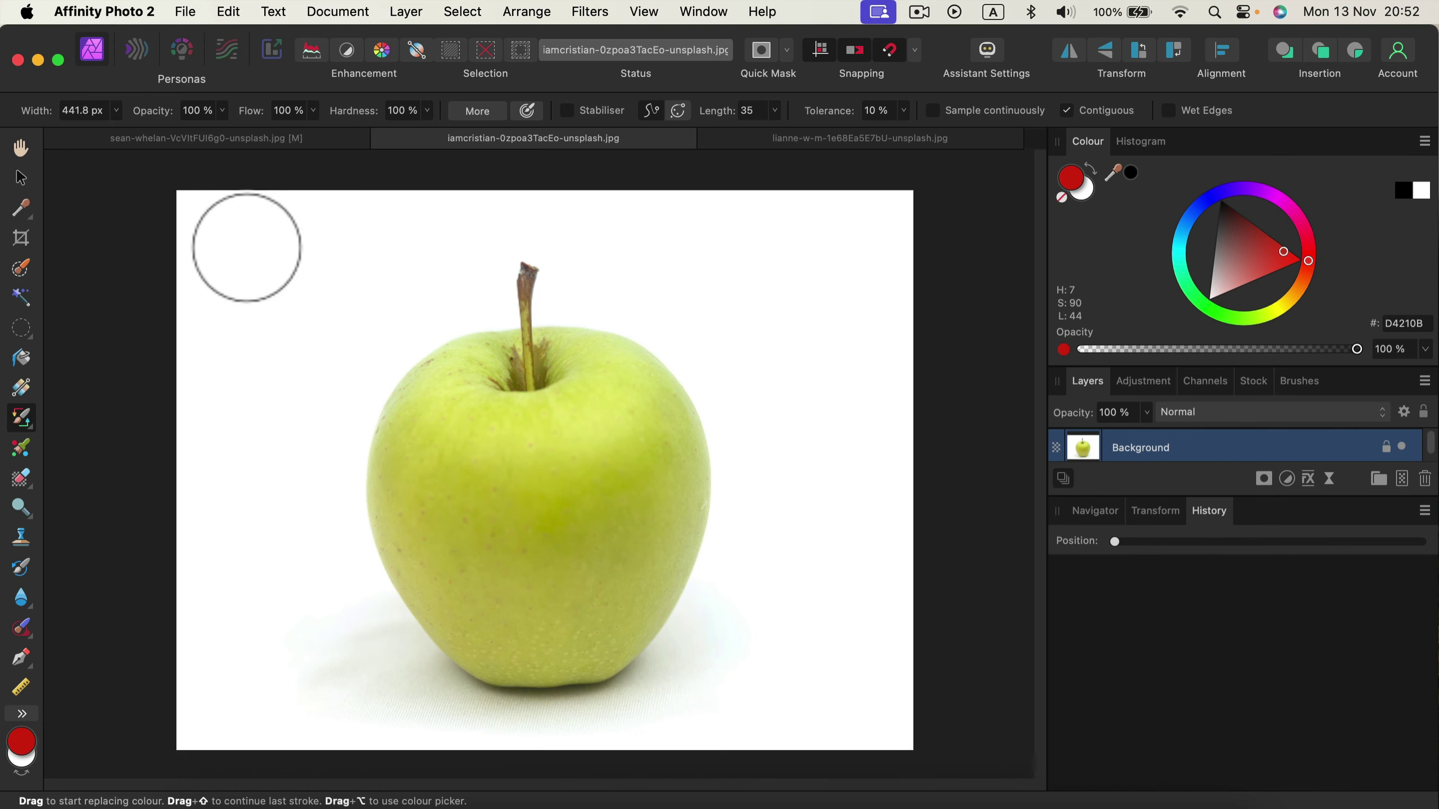
left_click(424, 422)
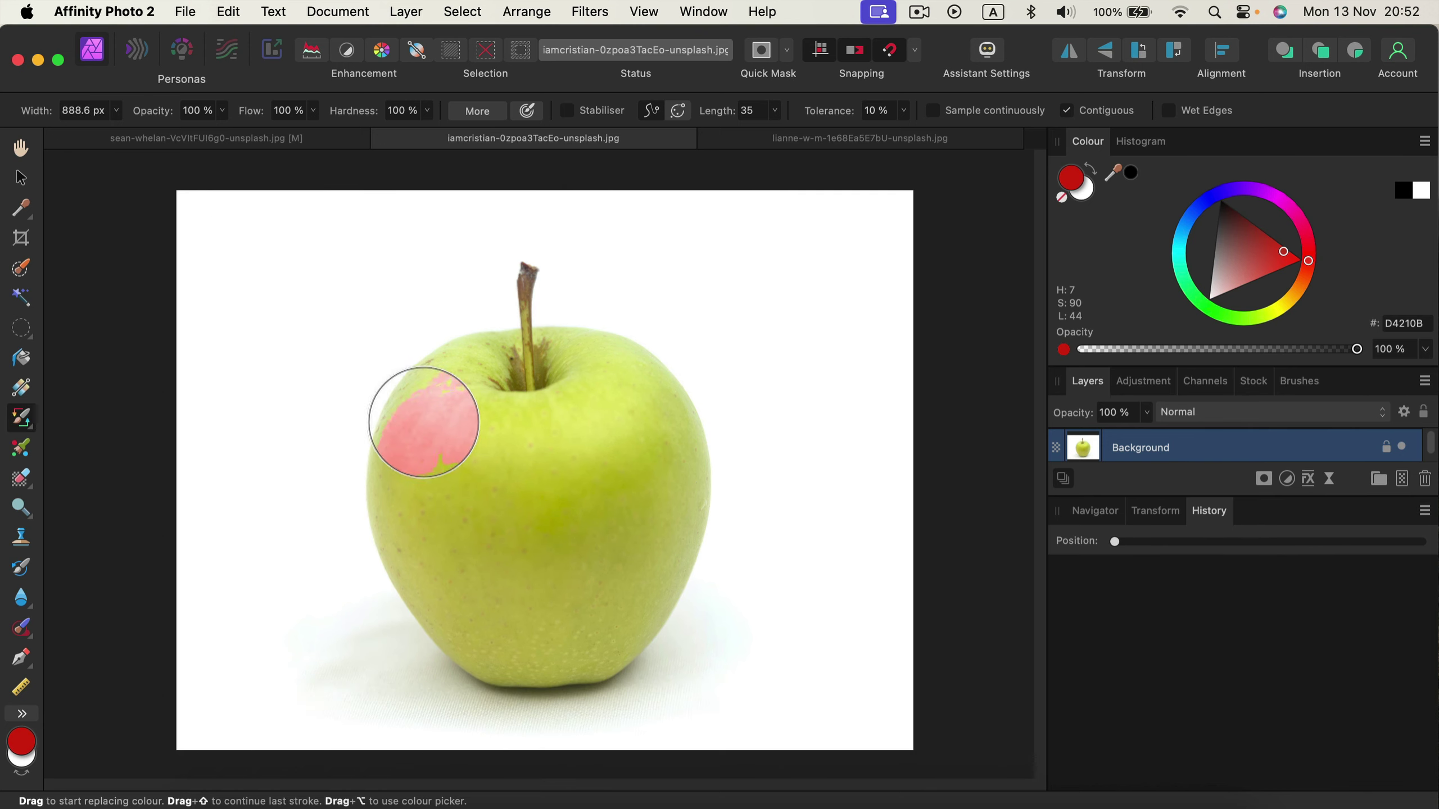
key("bracketleft")
key("bracketleft")
key("bracketleft")
key("bracketleft")
left_click(909, 109)
left_click_drag(905, 132, 912, 130)
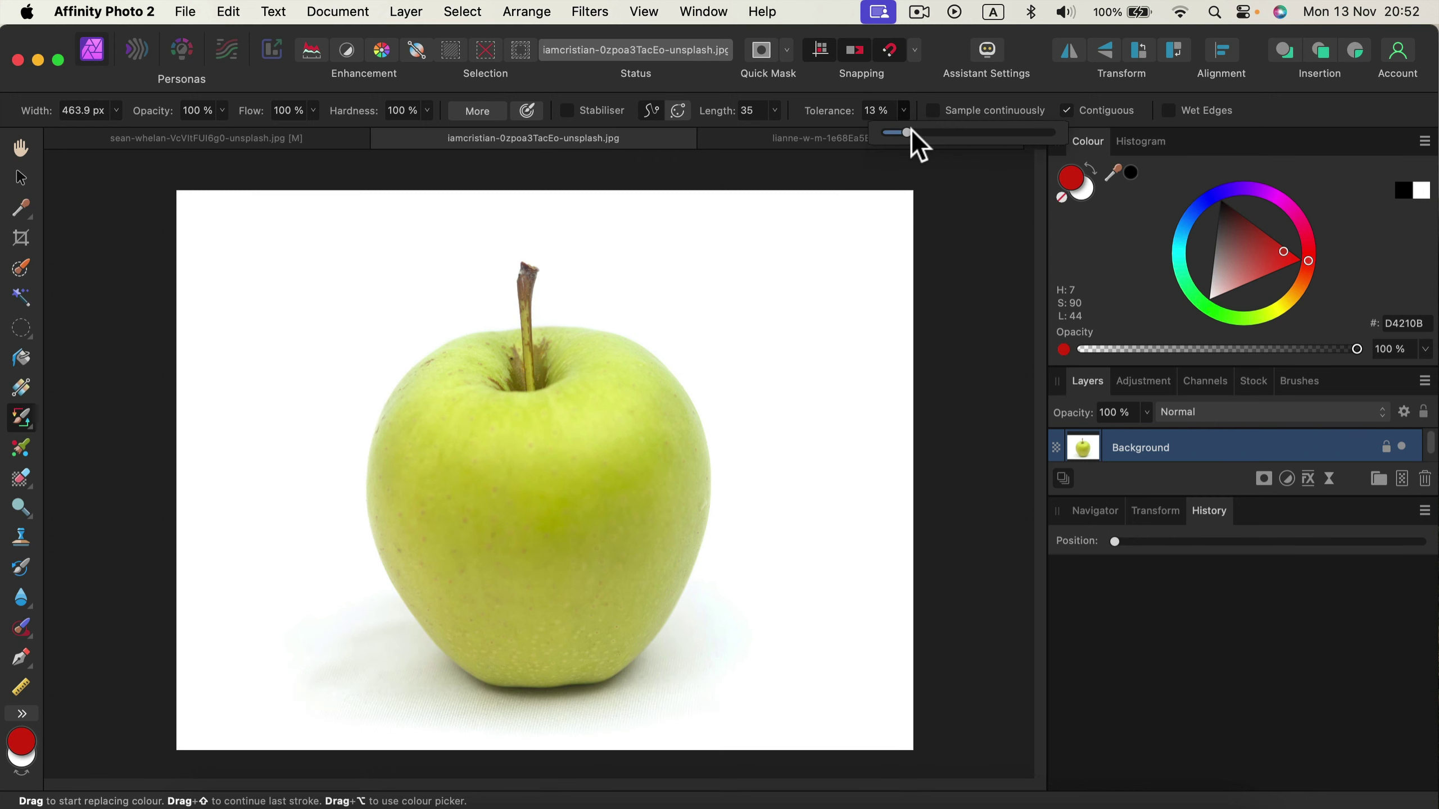
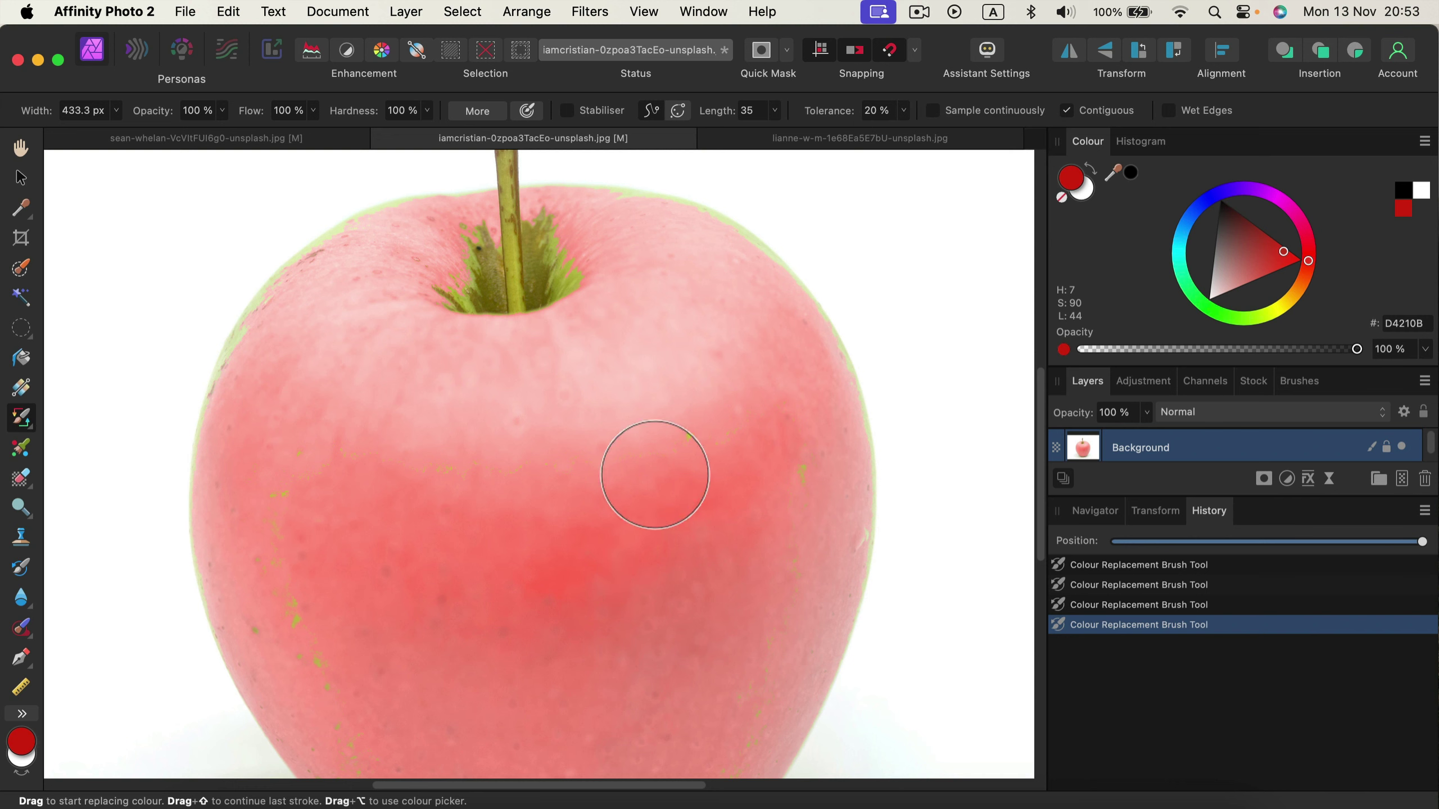
Step: Reduce the brush width to 192.2 px and recolour the green specks on the apple's upper right front red
left_click(665, 464)
left_click(684, 433)
key("bracketleft")
key("bracketleft")
key("bracketleft")
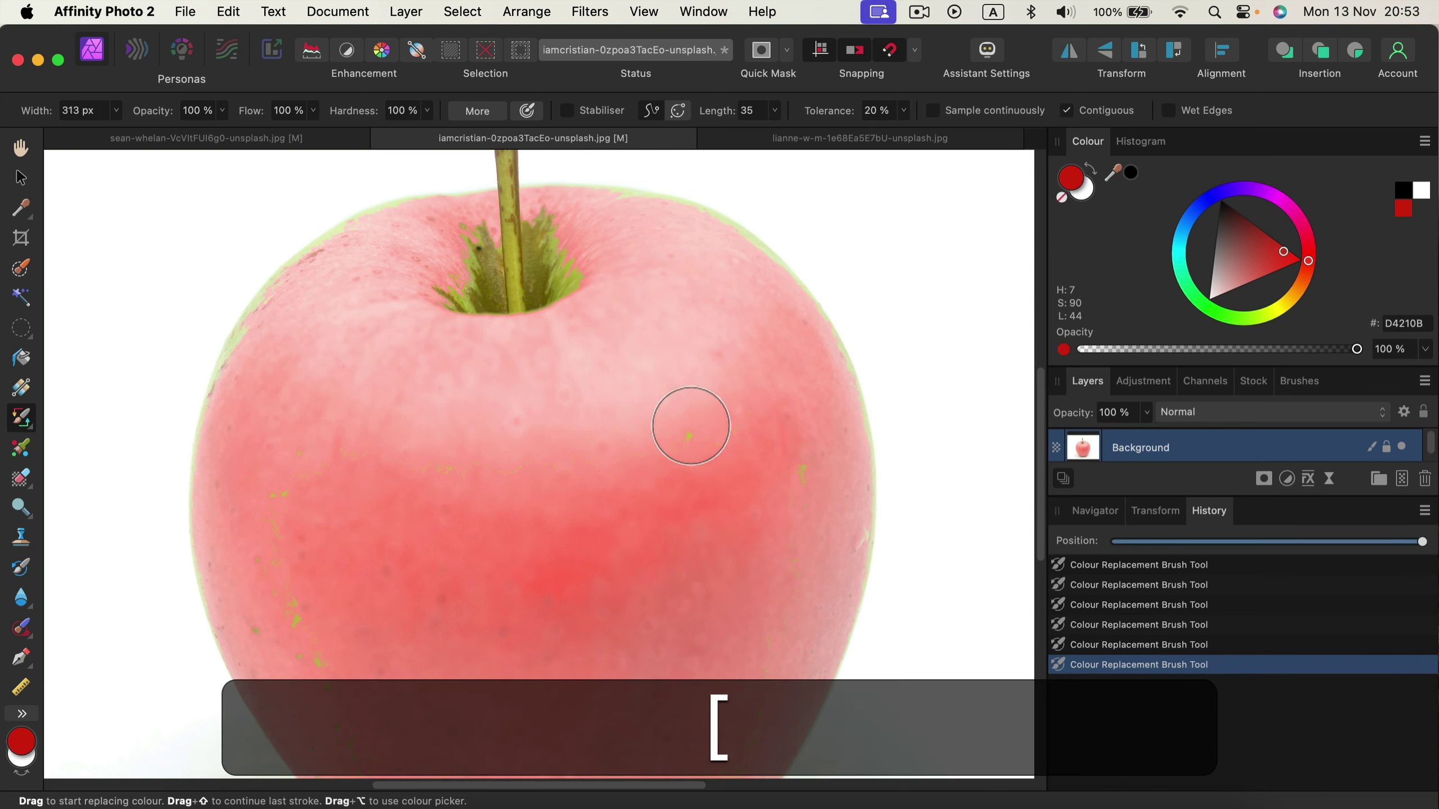
left_click(694, 436)
left_click(804, 470)
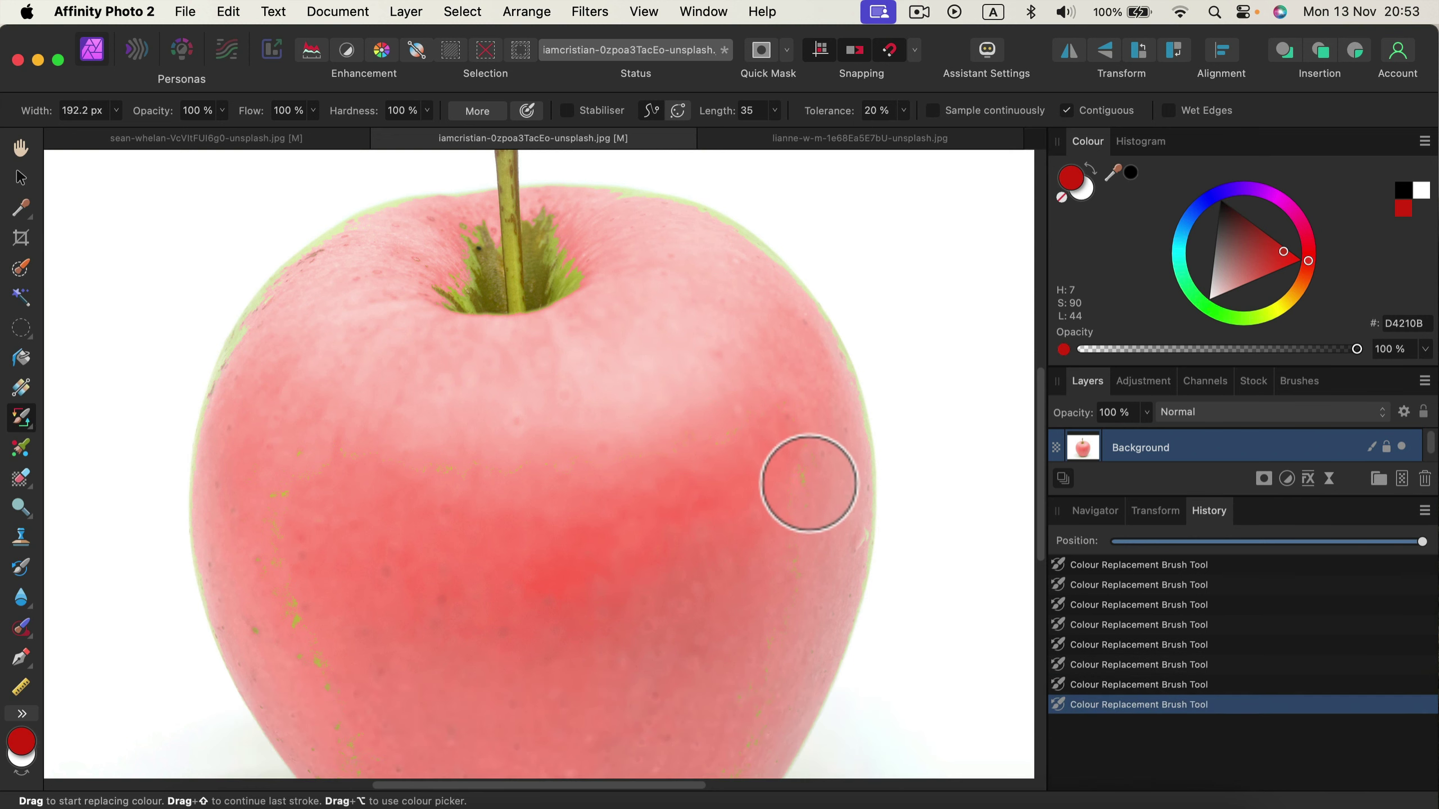
Step: Recolour the green fringe along the apple's right edge and the specks just inside it red
left_click_drag(707, 202, 825, 321)
left_click(878, 560)
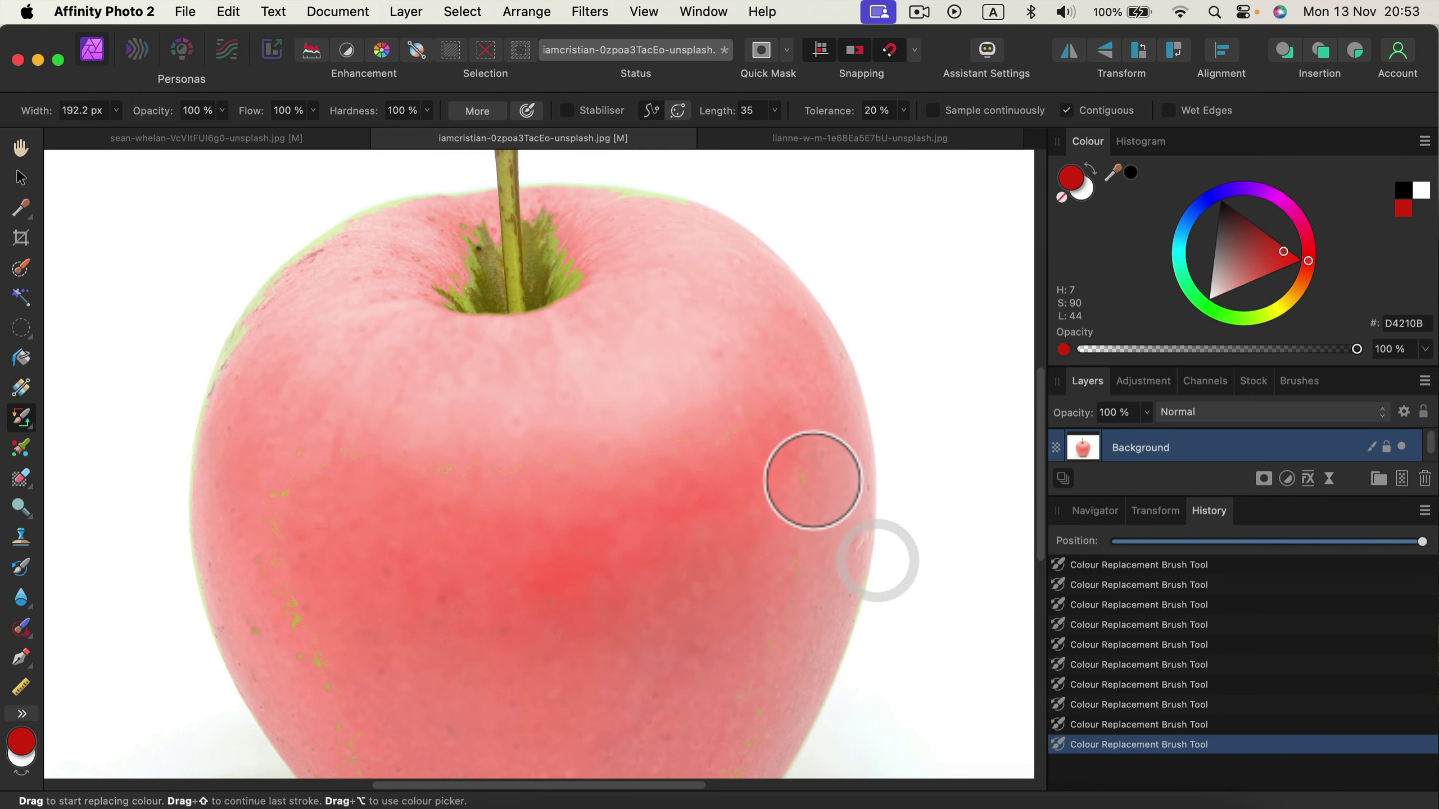
left_click(806, 490)
left_click(799, 506)
Step: Recolour the green rim along the apple's base red, from its lower right curve across to the left
key("space")
left_click_drag(801, 578, 767, 321)
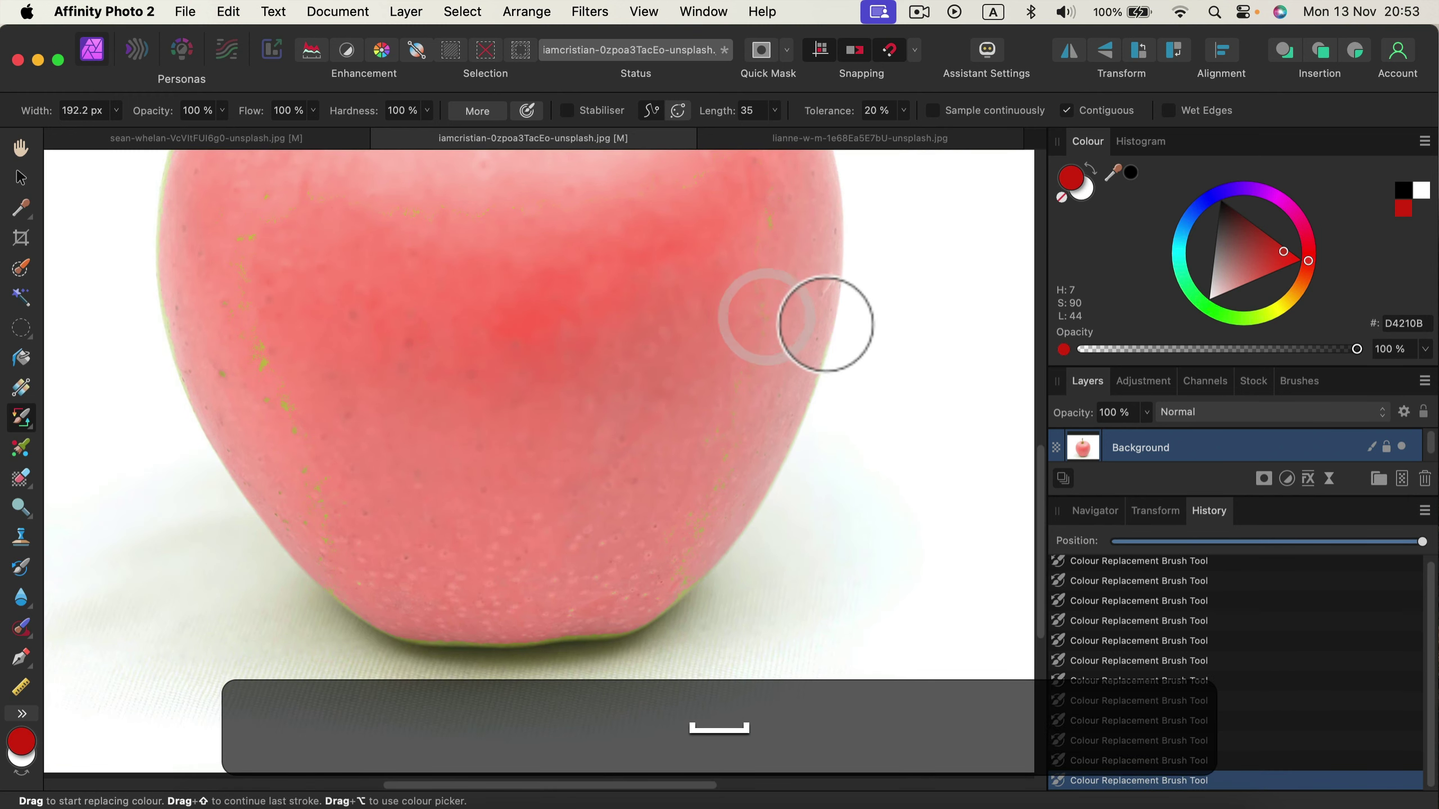
mouse_move(712, 536)
left_mouse_down()
mouse_move(656, 639)
mouse_move(688, 599)
mouse_move(634, 624)
mouse_move(535, 623)
mouse_move(651, 642)
mouse_move(625, 626)
mouse_move(423, 632)
left_mouse_up()
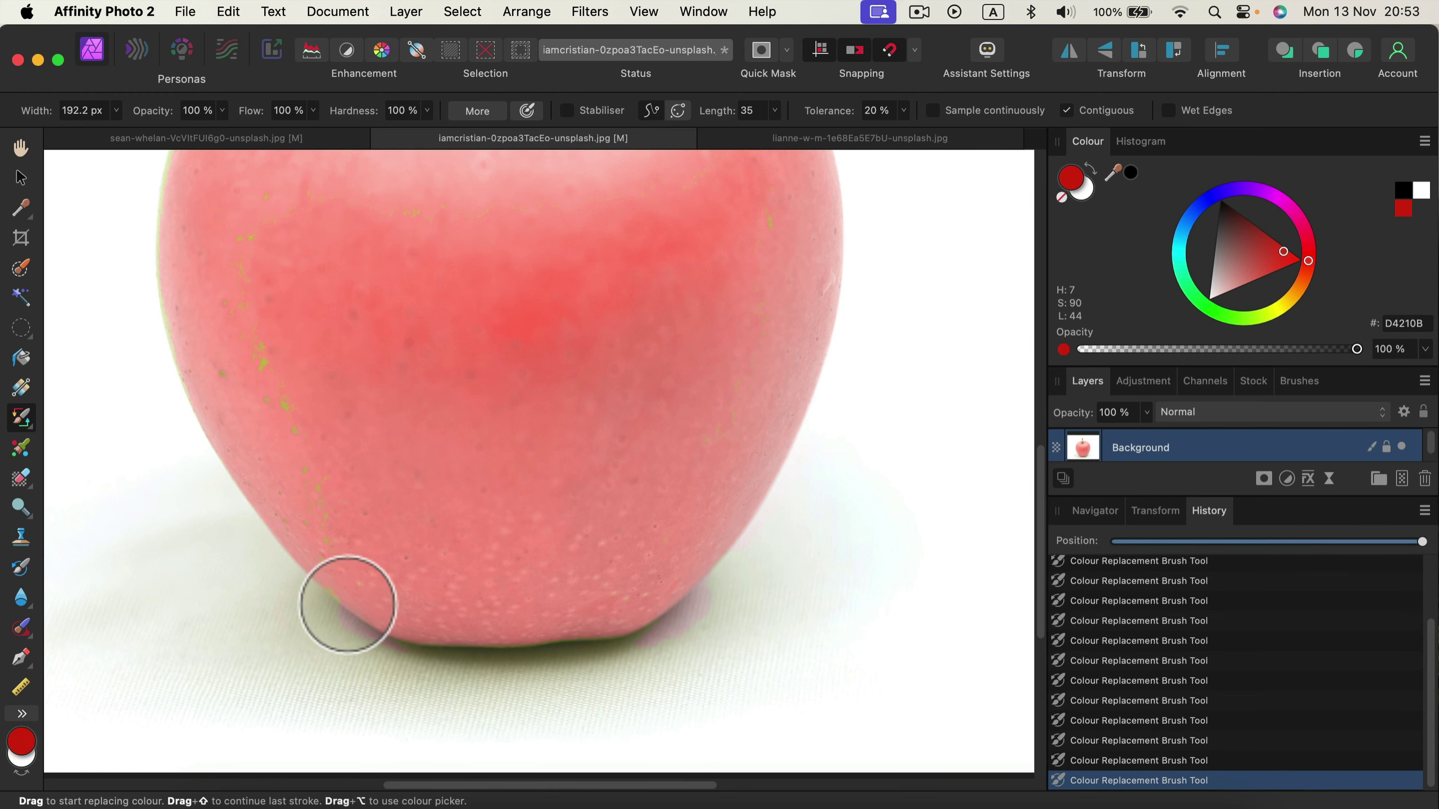
Step: Recolour the green specks down the apple's left side and the green fringe on its upper left edge red
left_click_drag(372, 498, 771, 611)
left_click(716, 623)
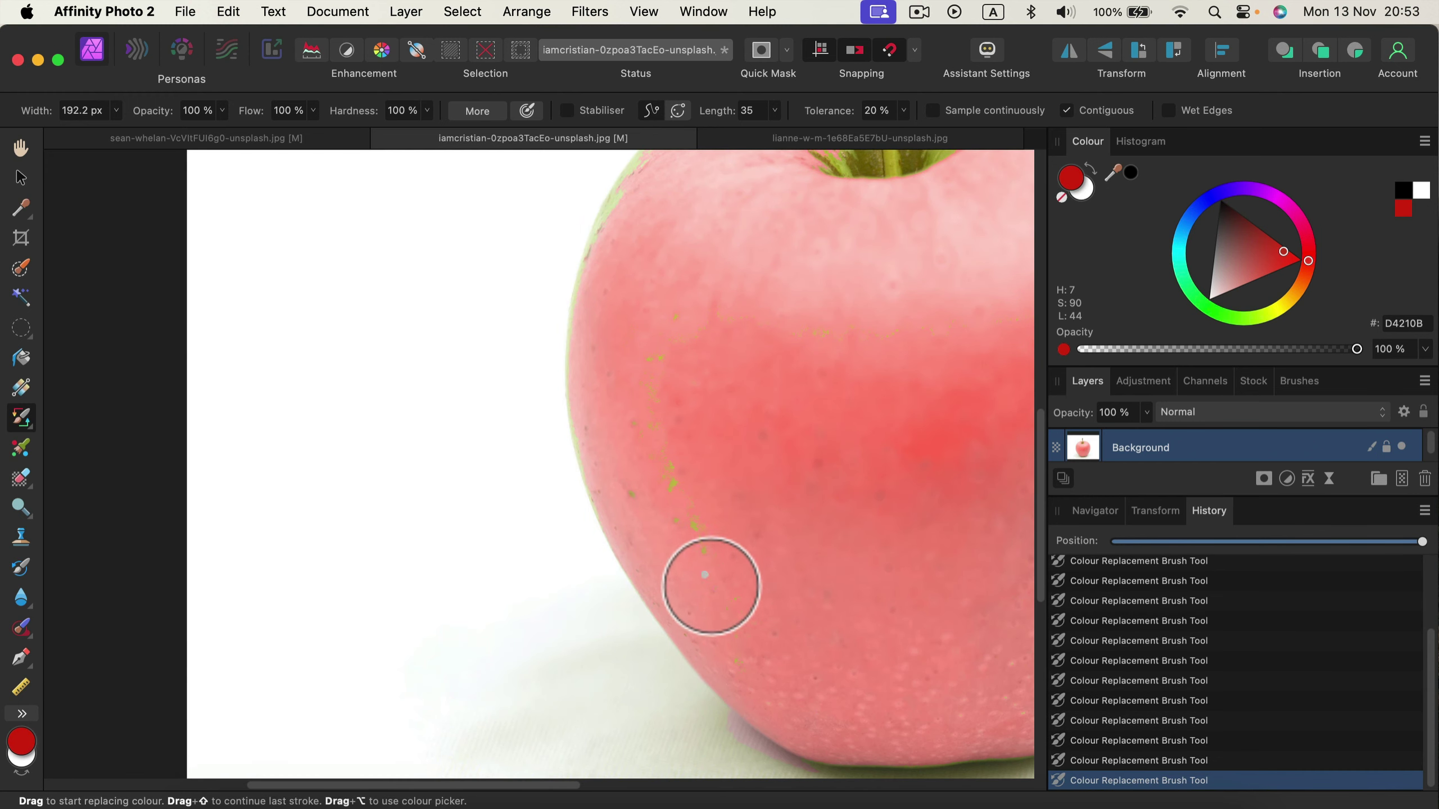
left_click(709, 585)
left_click(689, 552)
left_click(672, 486)
left_click(664, 432)
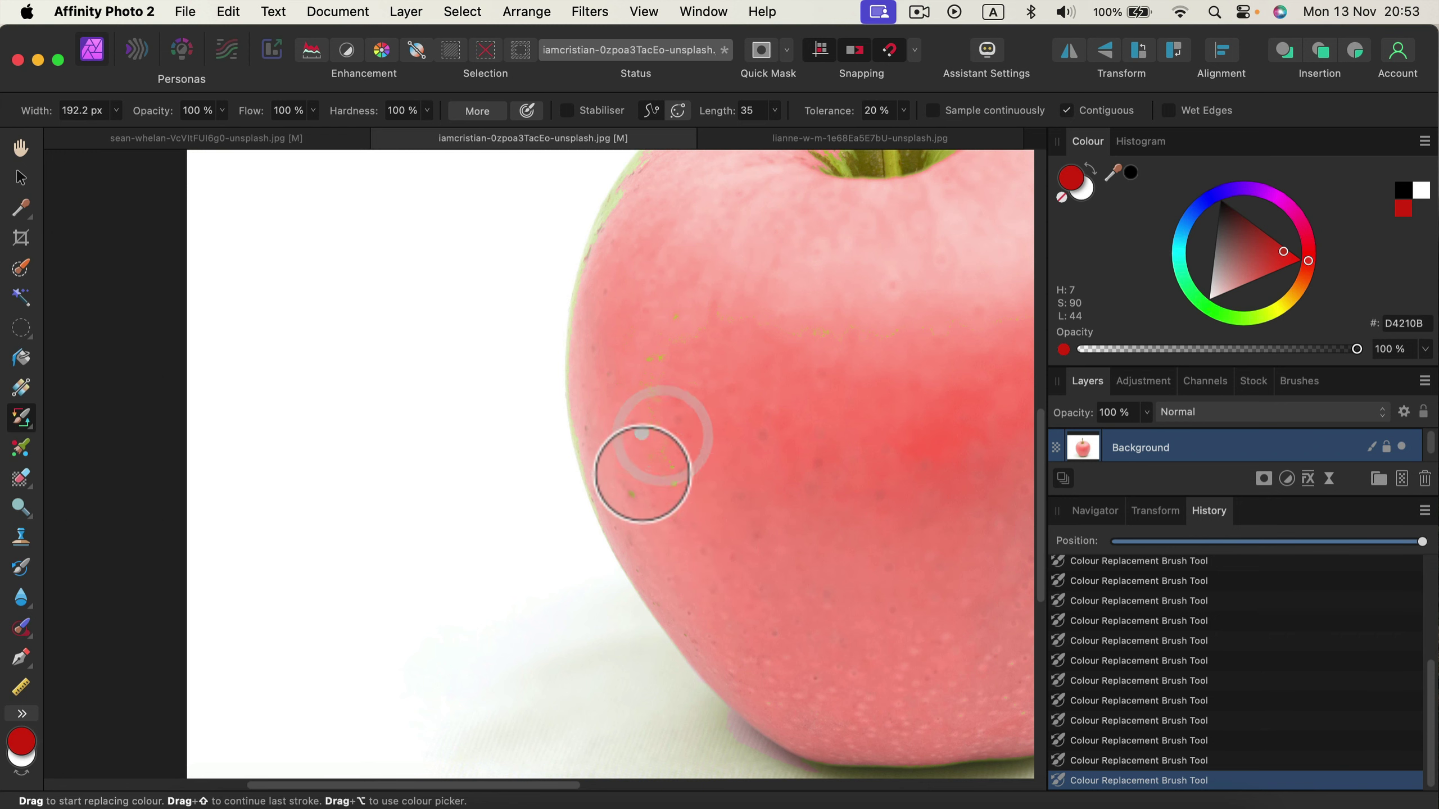
left_click(653, 426)
left_click(633, 484)
mouse_move(666, 446)
left_mouse_down()
mouse_move(651, 330)
mouse_move(685, 499)
mouse_move(668, 488)
mouse_move(648, 384)
mouse_move(676, 307)
mouse_move(661, 366)
mouse_move(657, 347)
mouse_move(647, 357)
mouse_move(685, 352)
mouse_move(644, 352)
left_mouse_up()
key("space")
left_click_drag(646, 198, 656, 441)
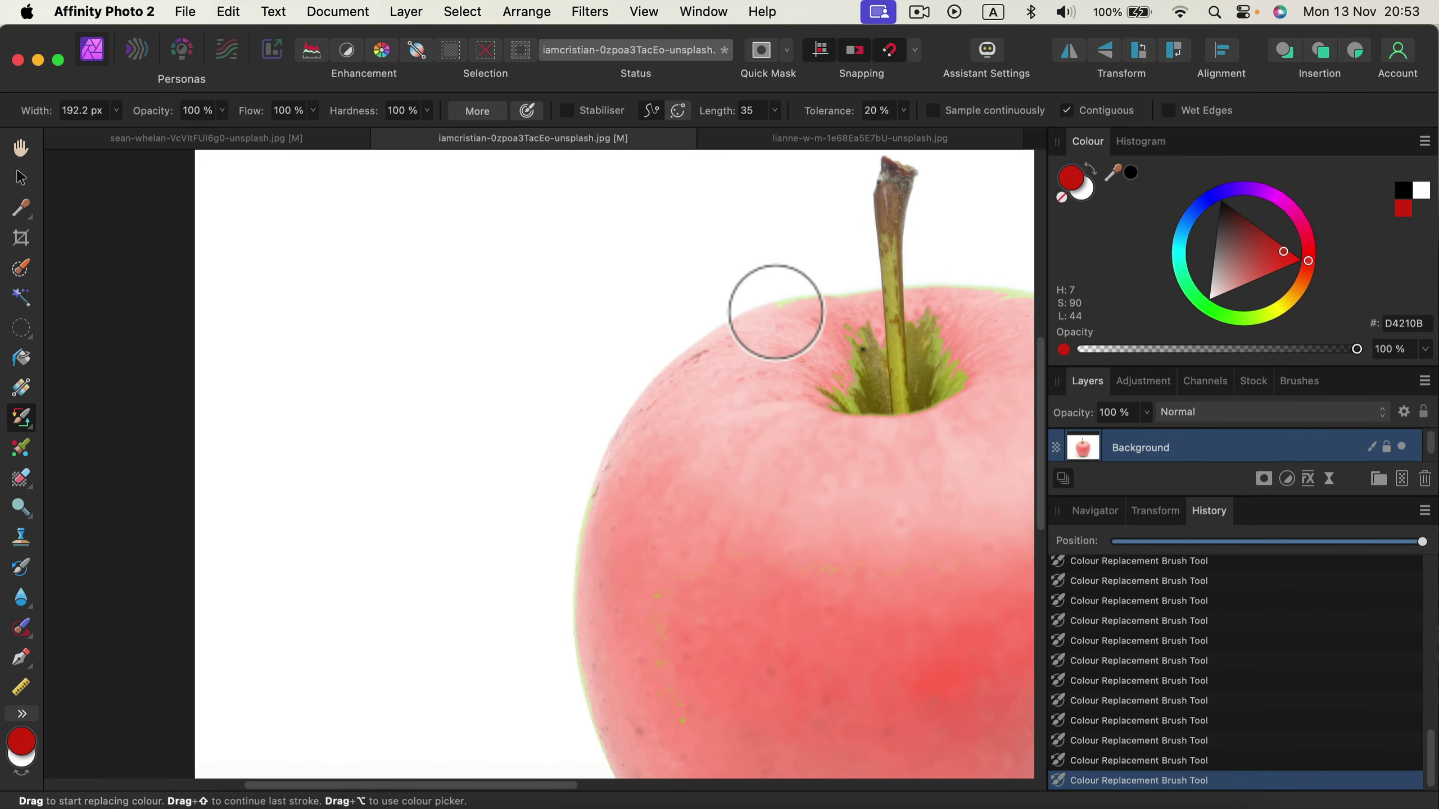
Step: Recolour the green hollow on both sides of the stem red, reducing the brush width to 118.1 px for the part right of it
key("space")
left_click_drag(768, 437, 553, 511)
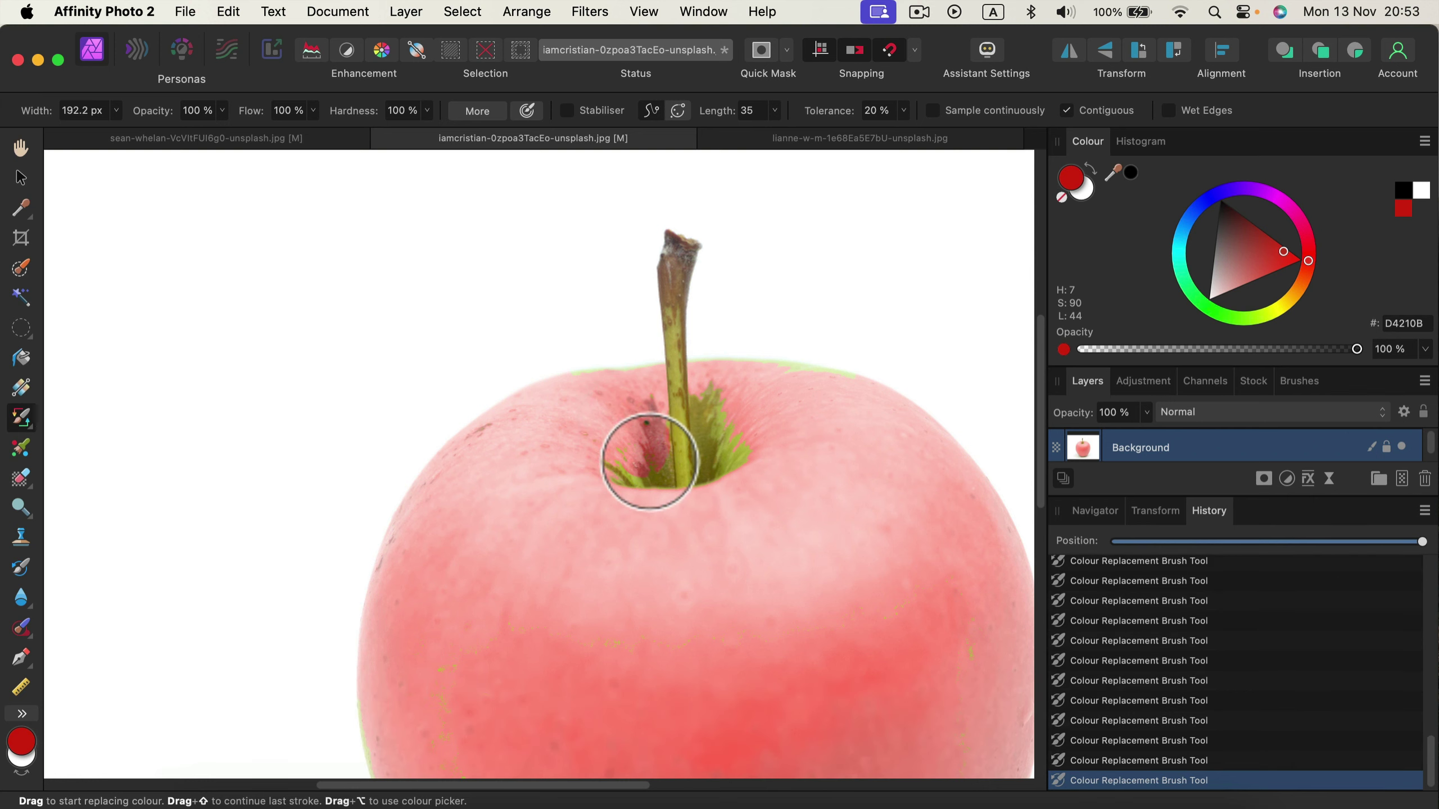
mouse_move(650, 460)
left_mouse_down()
mouse_move(652, 482)
mouse_move(607, 469)
mouse_move(723, 417)
mouse_move(723, 402)
mouse_move(735, 475)
mouse_move(706, 422)
left_mouse_up()
key("[")
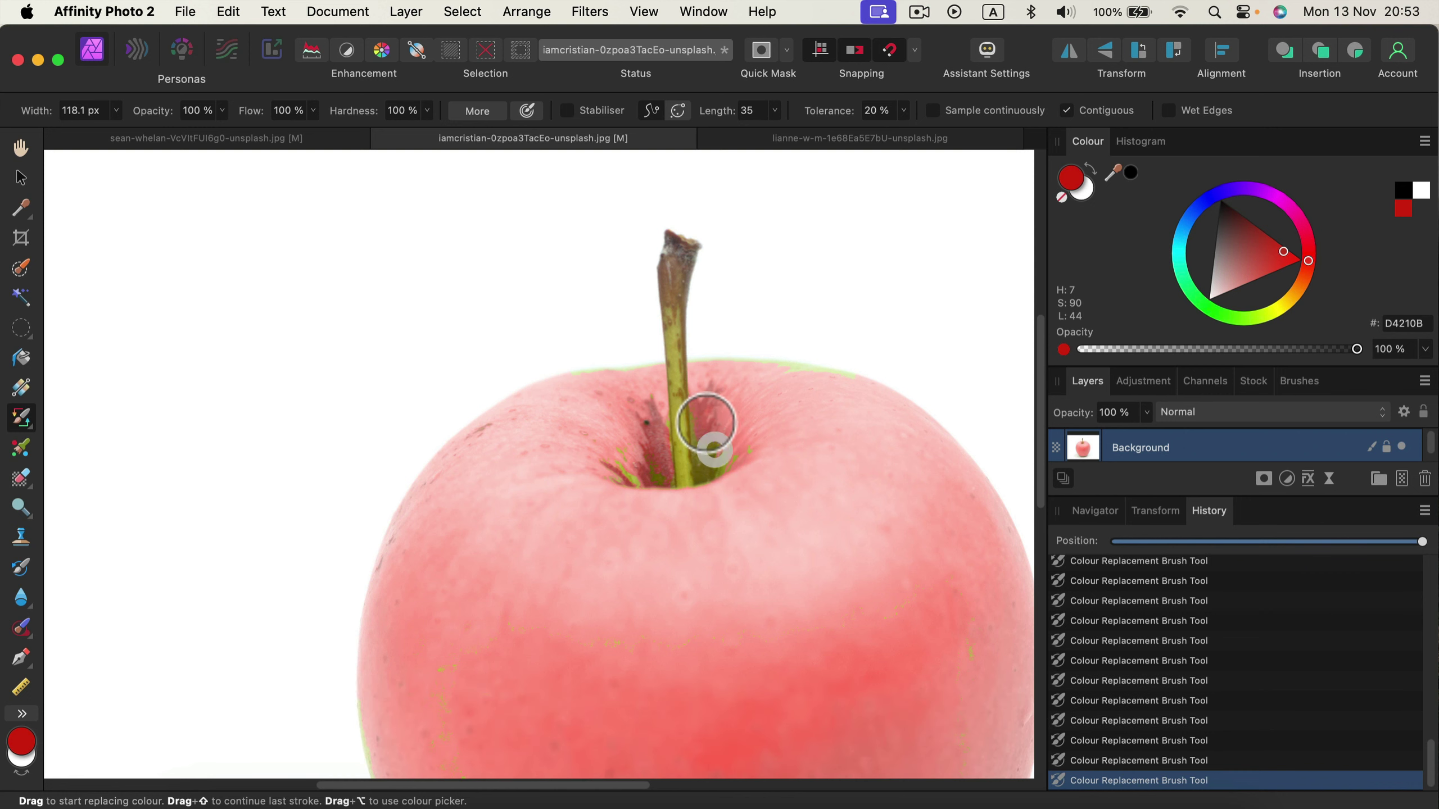
left_click(713, 475)
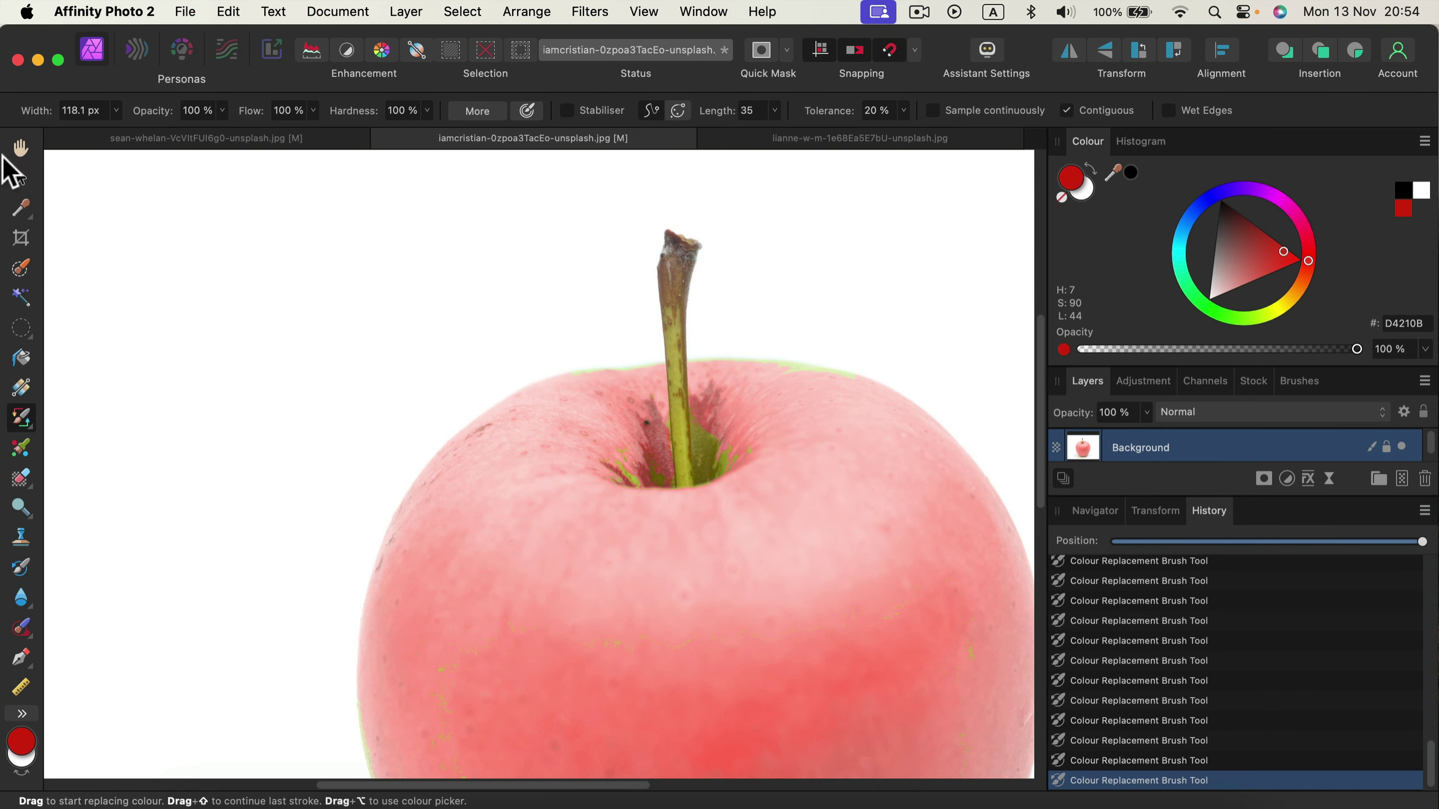
Step: Outline the stem with a straight-edged Freehand Selection and invert the pixel selection to protect the stem from painting
left_click(20, 328)
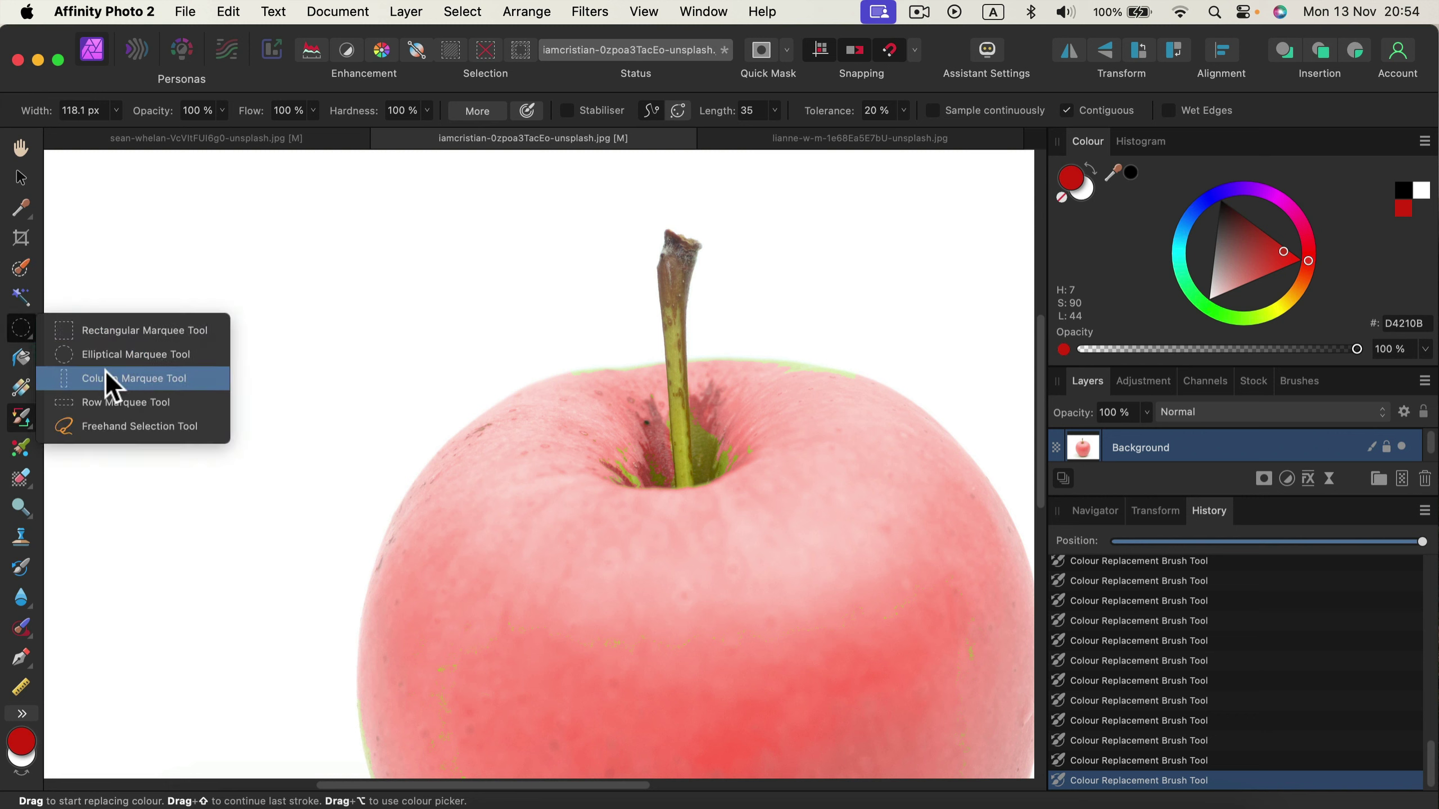
left_click(93, 434)
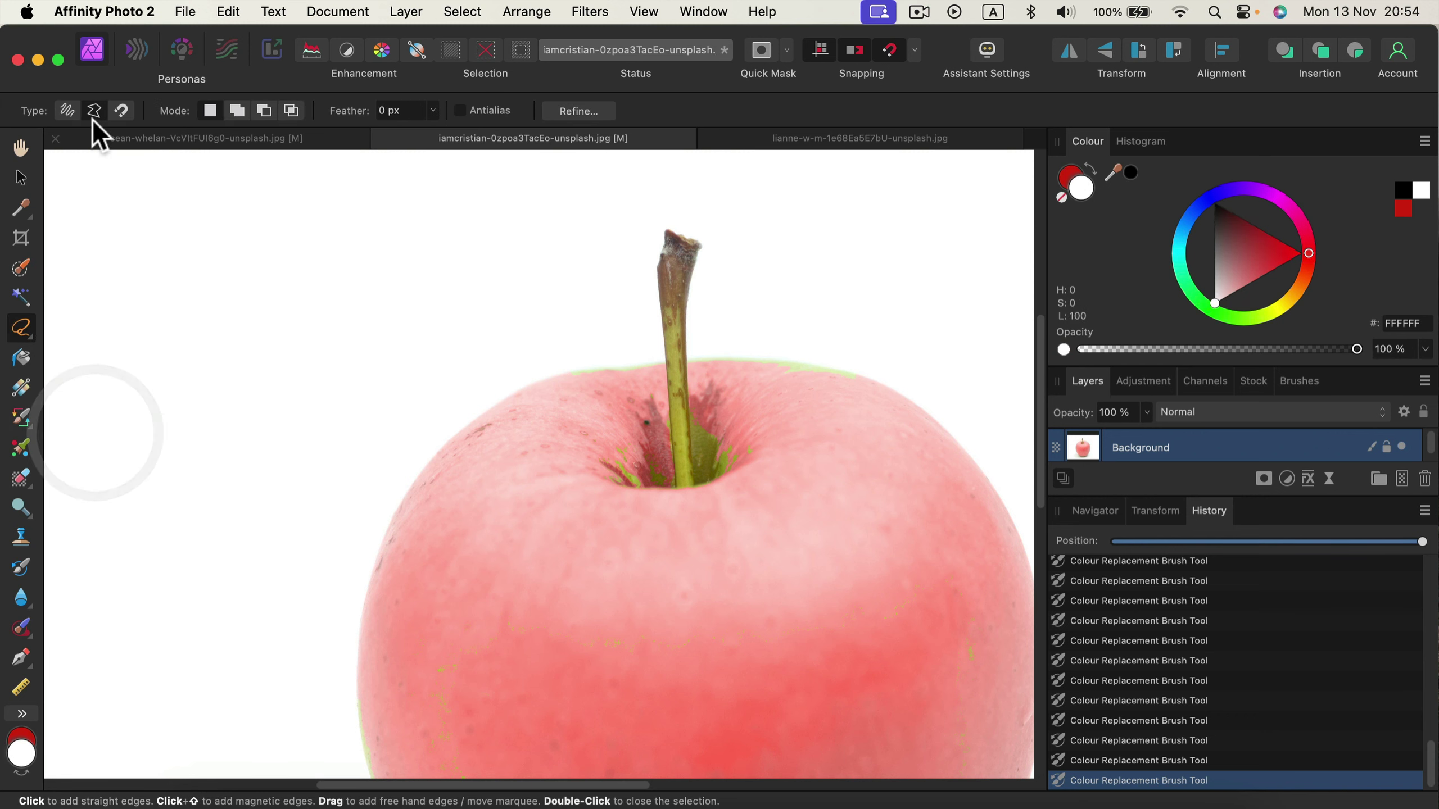
left_click(656, 271)
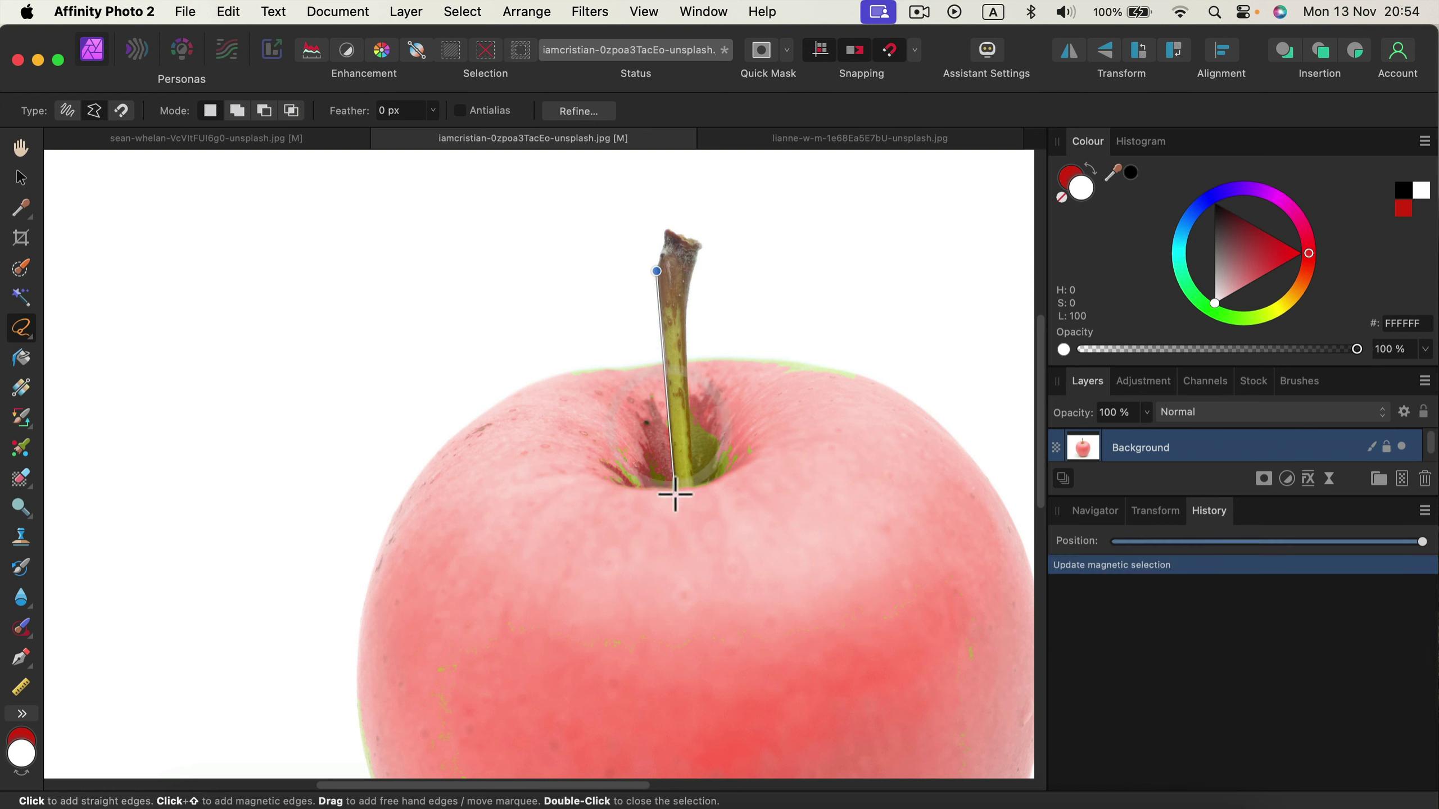
left_click(674, 486)
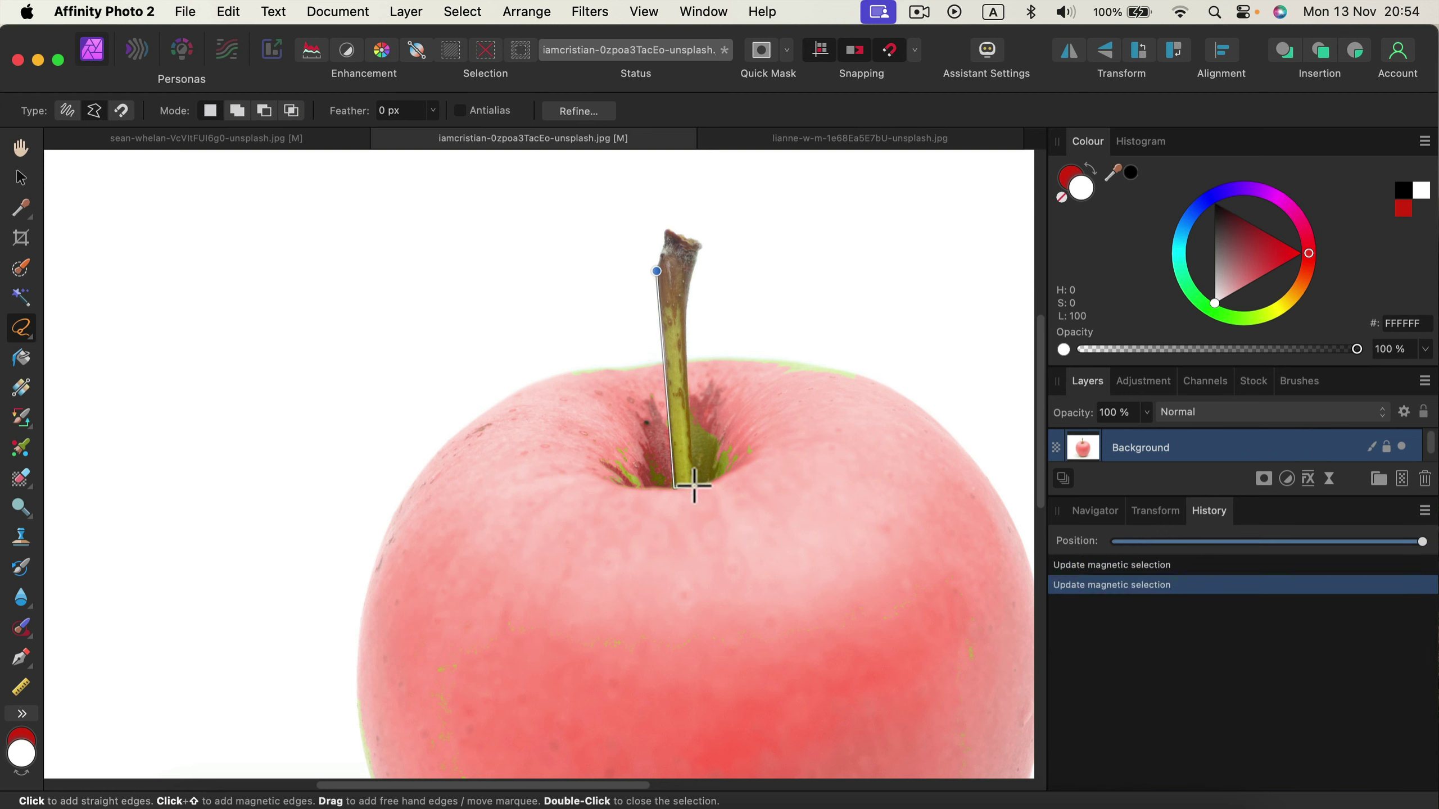
left_click(694, 486)
left_click(683, 346)
left_click(685, 303)
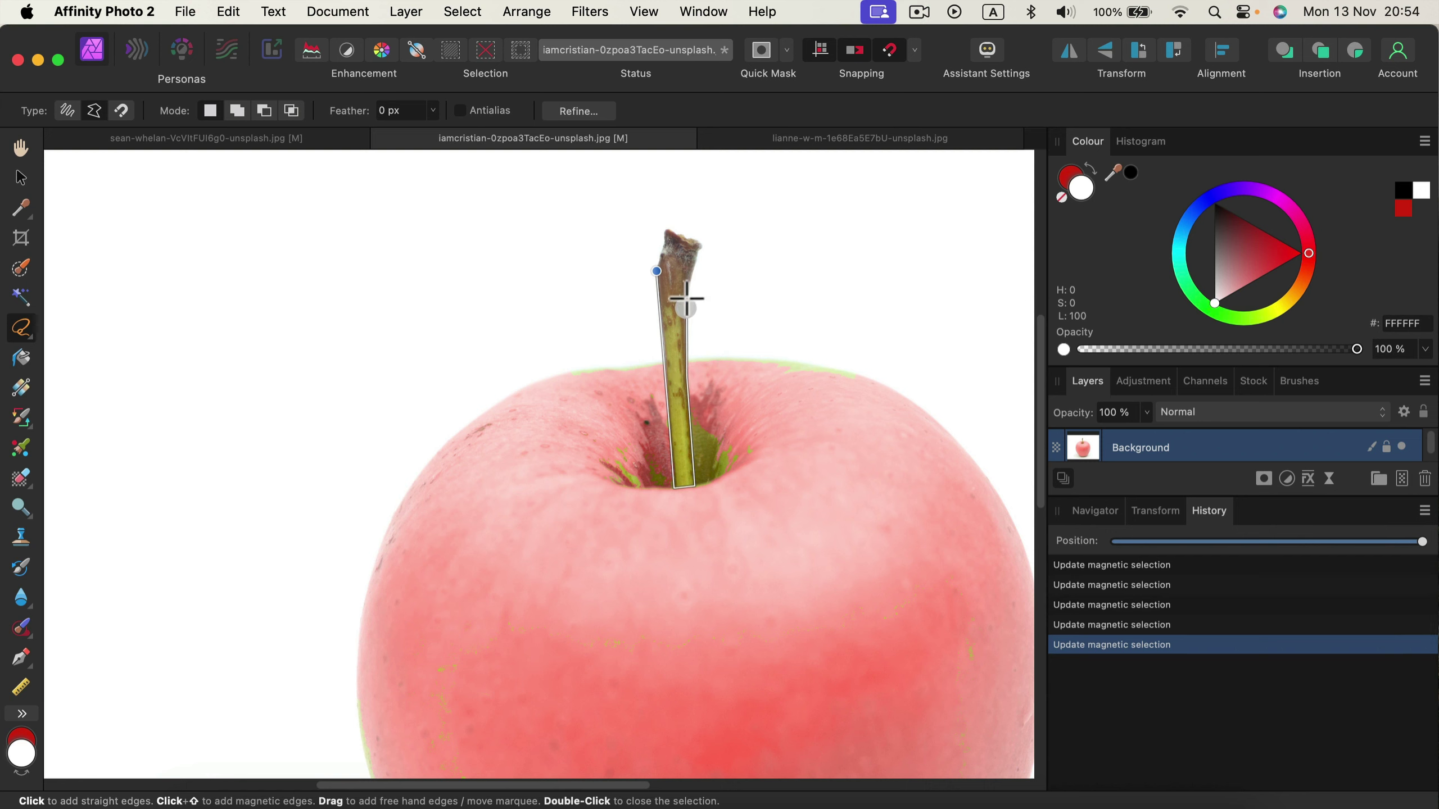
left_click(699, 244)
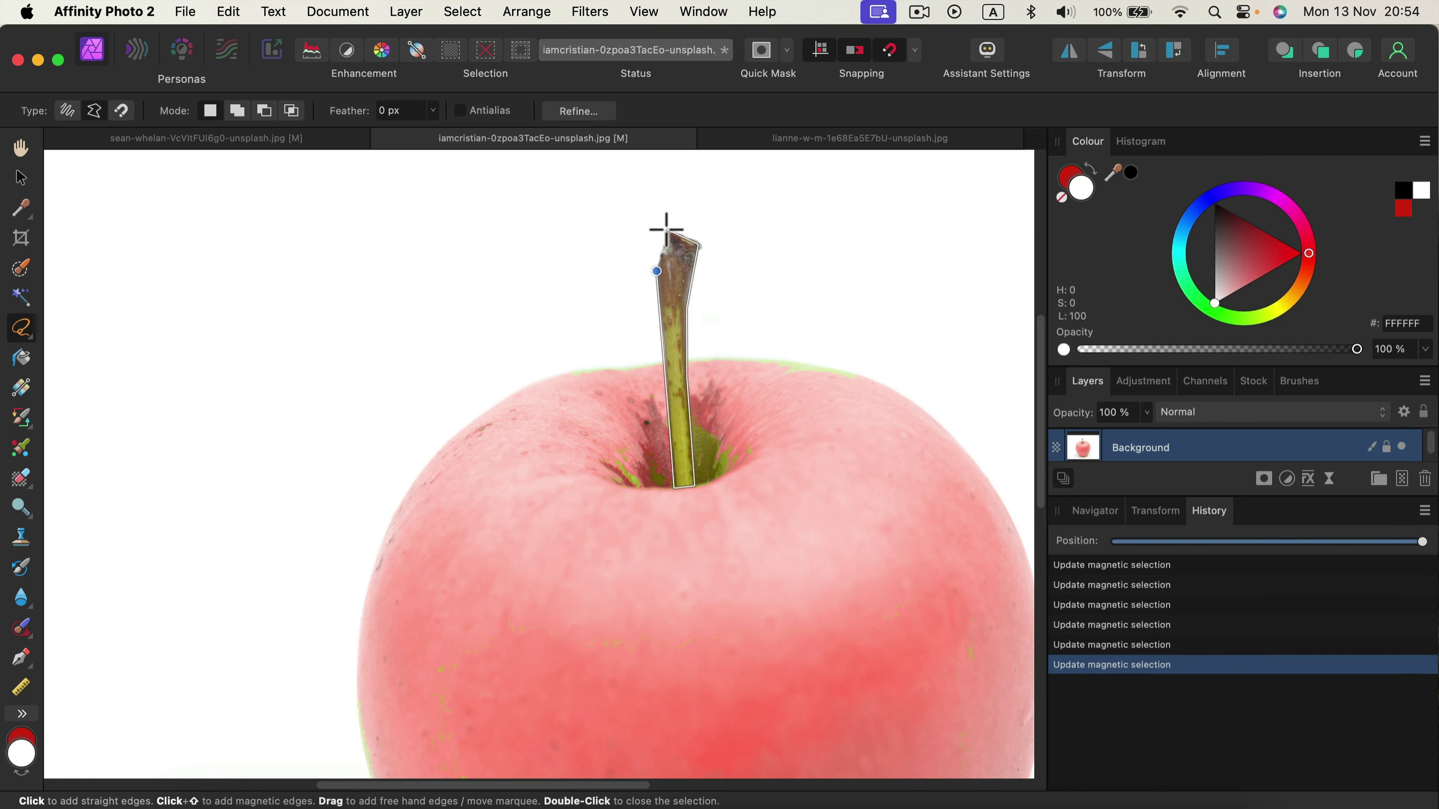
left_click(666, 230)
double_click(661, 257)
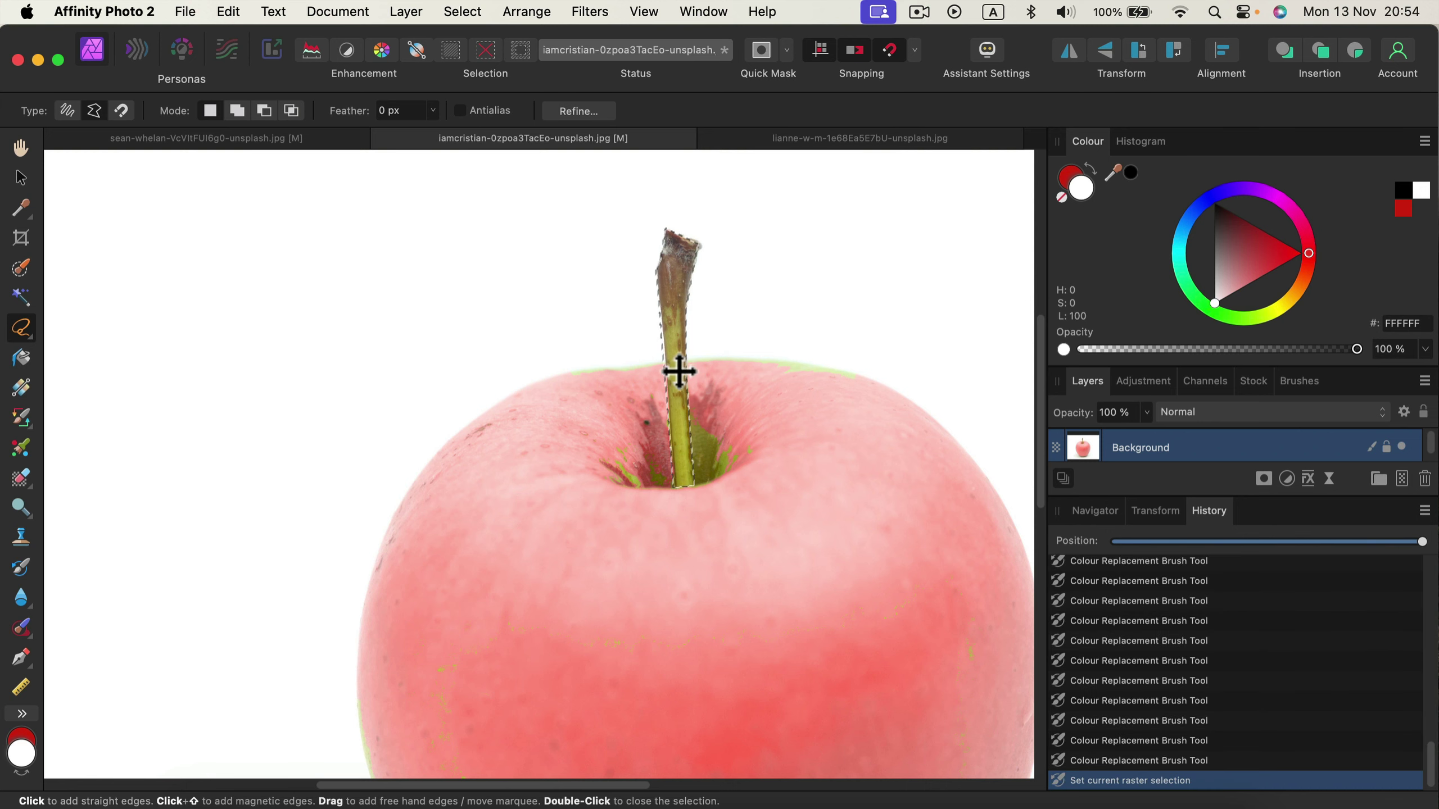
left_click(463, 12)
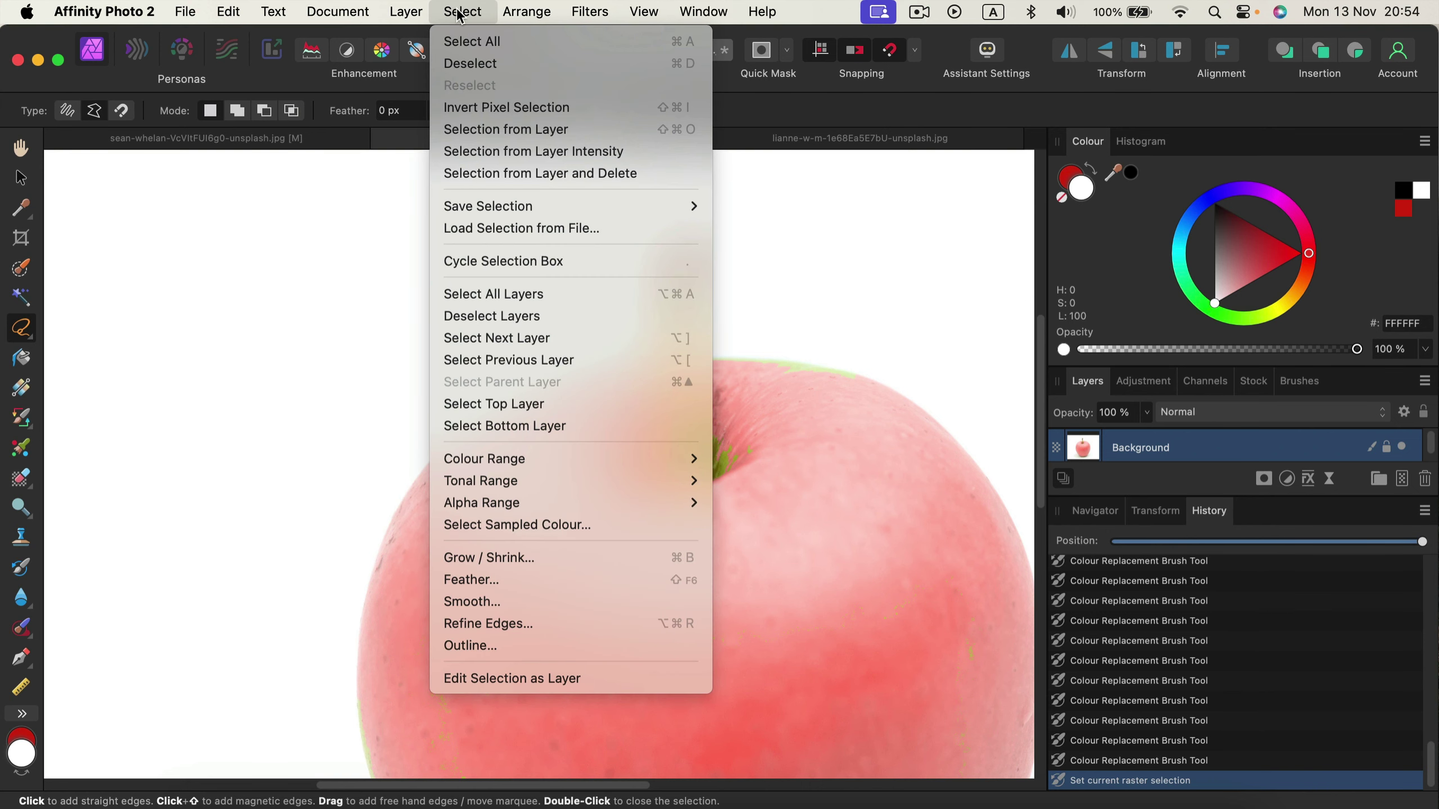
left_click(460, 108)
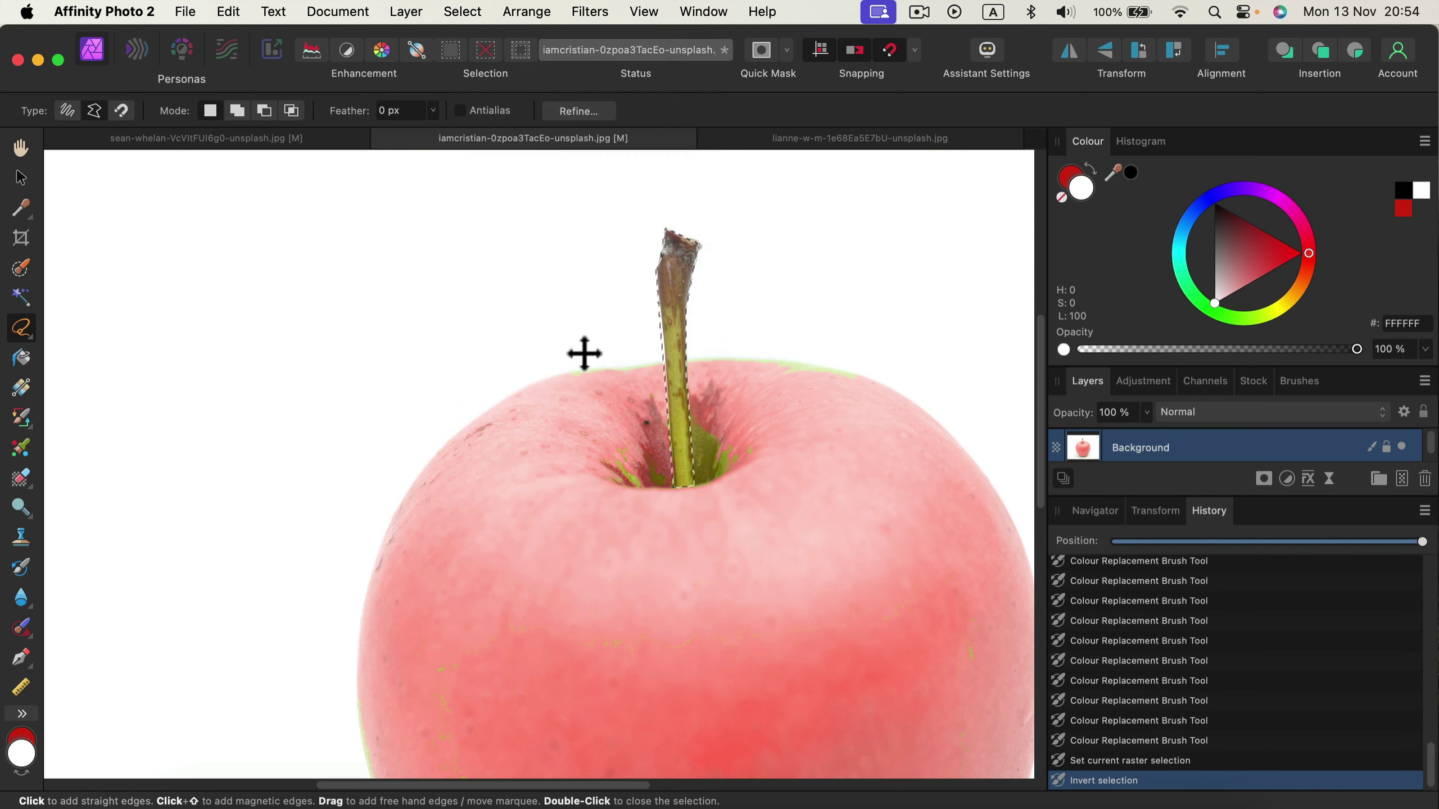
Step: Recolour the leftover green patches in the hollow beside the protected stem red with the Colour Replacement Brush Tool
left_click(25, 423)
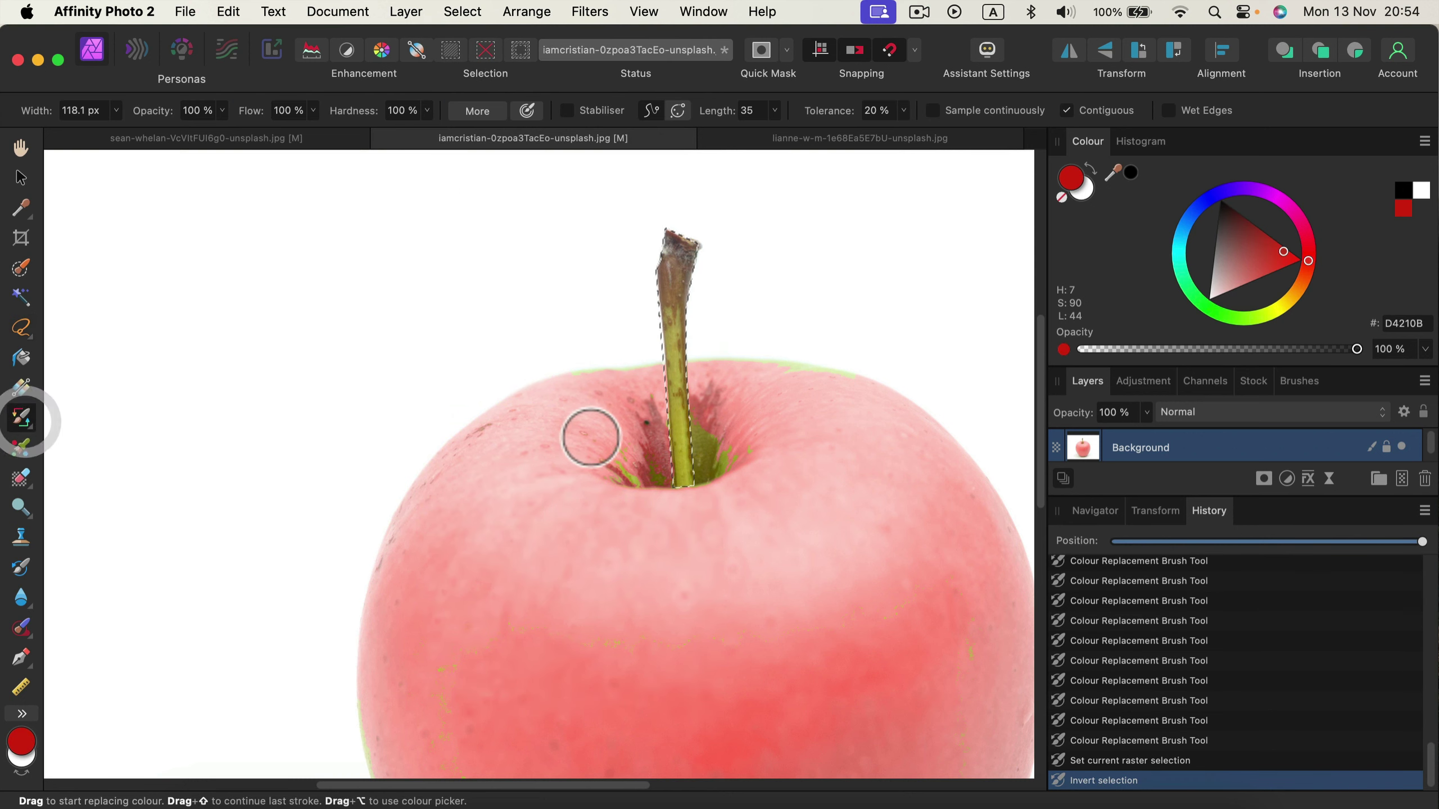
left_click_drag(626, 472, 634, 478)
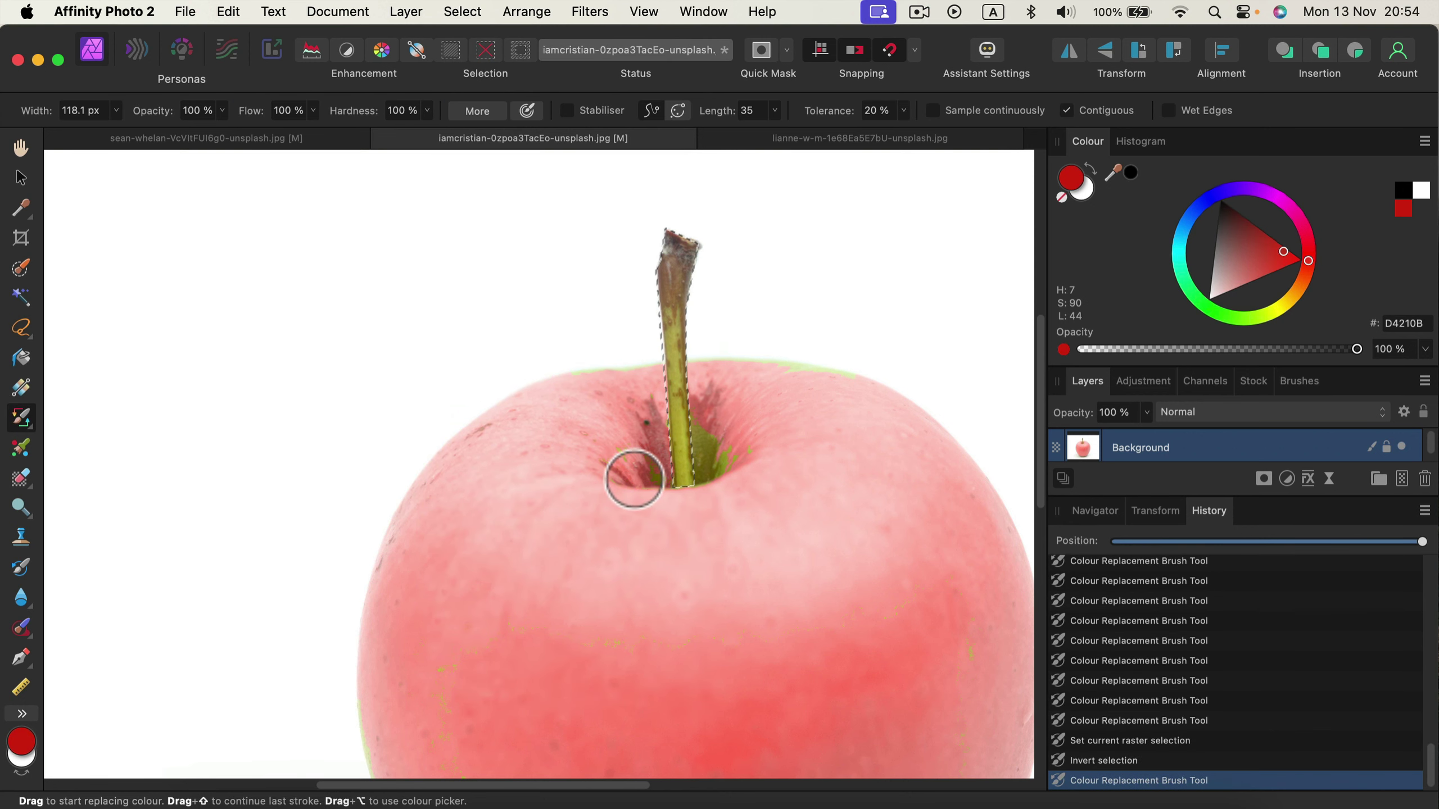
left_click(697, 458)
left_click(715, 452)
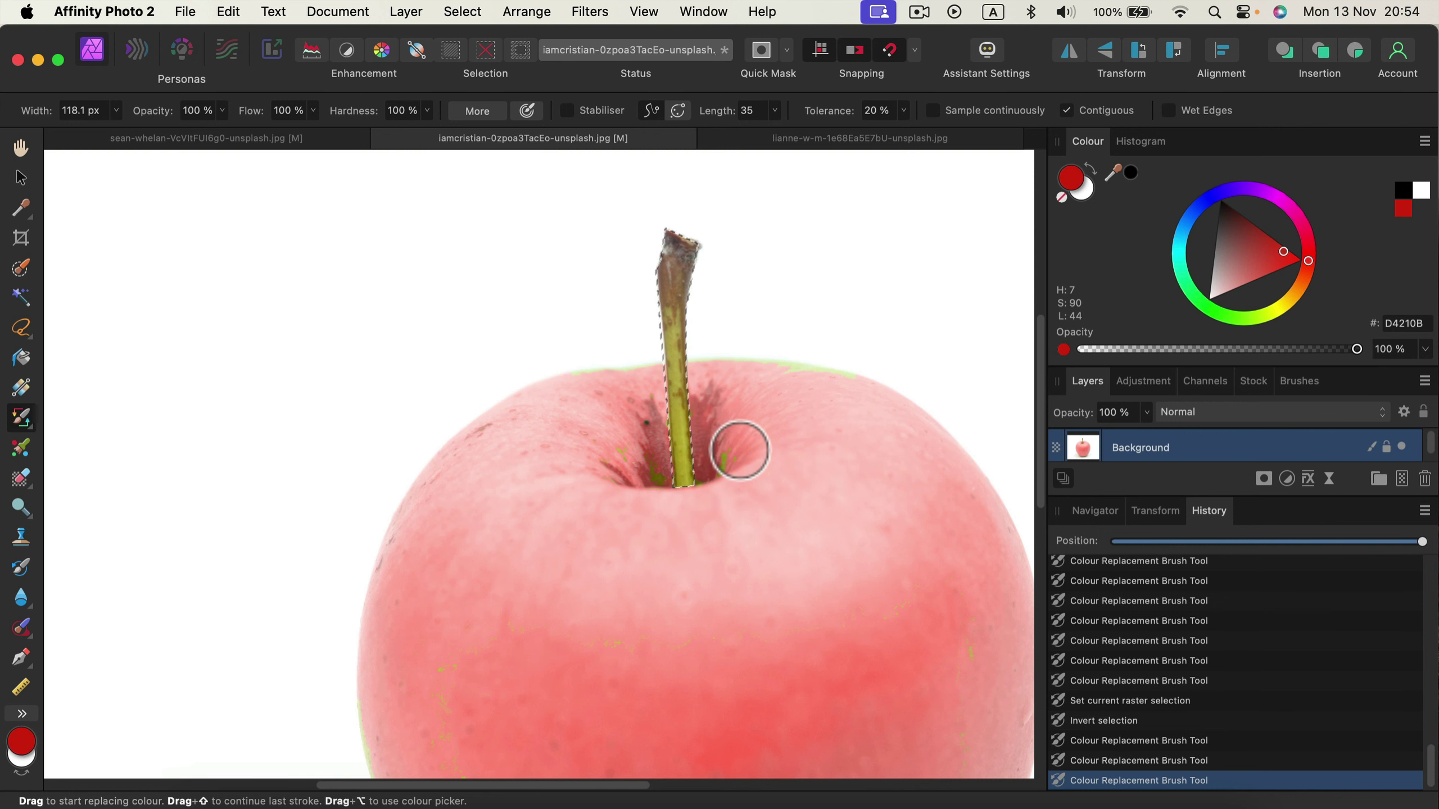
left_click(716, 482)
left_click(737, 448)
left_click(728, 452)
left_click(731, 437)
left_click(732, 433)
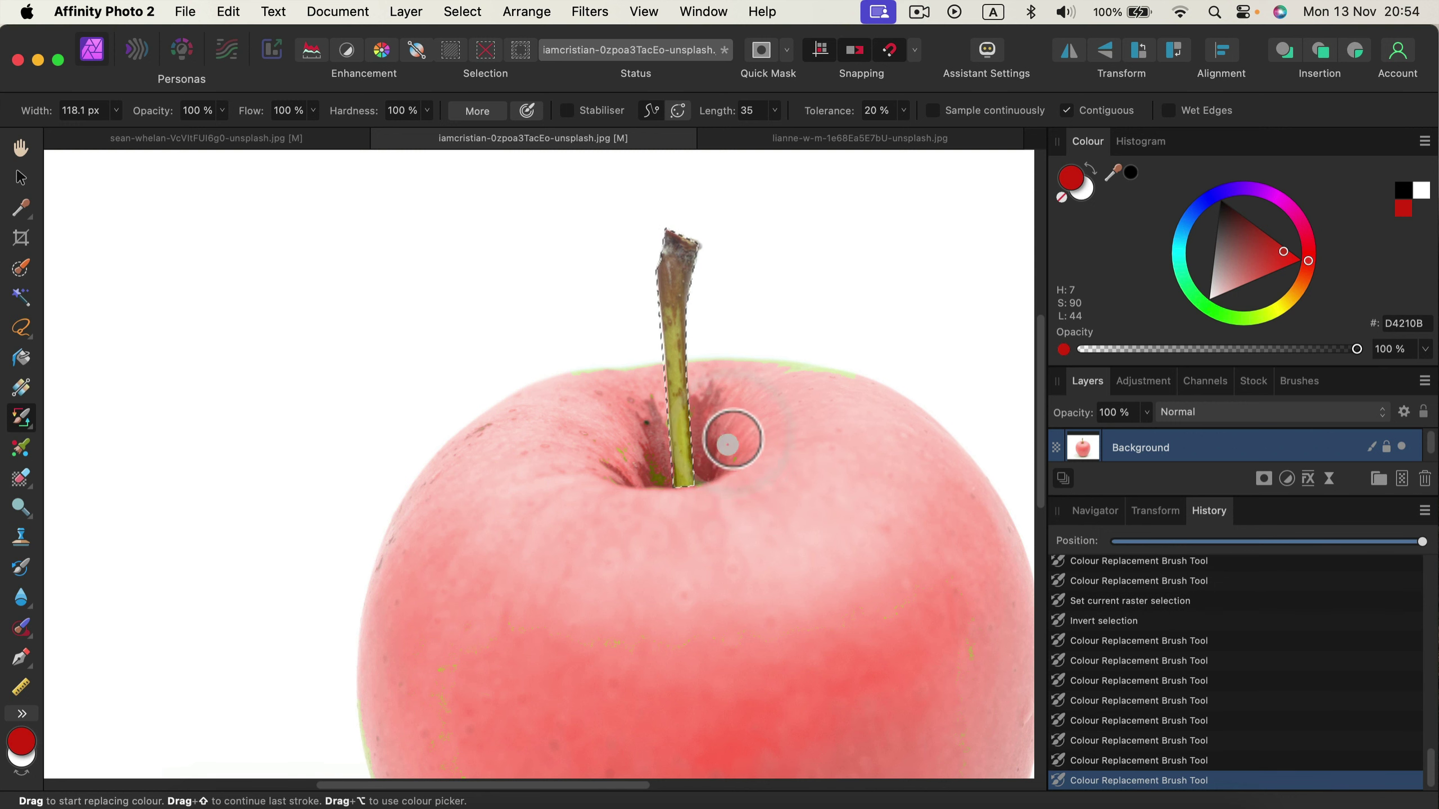
left_click_drag(732, 440, 736, 447)
left_click(728, 448)
Step: Increase the brush width to 206.5 px and recolour the remaining green at the foot of the stem red
key("bracketright")
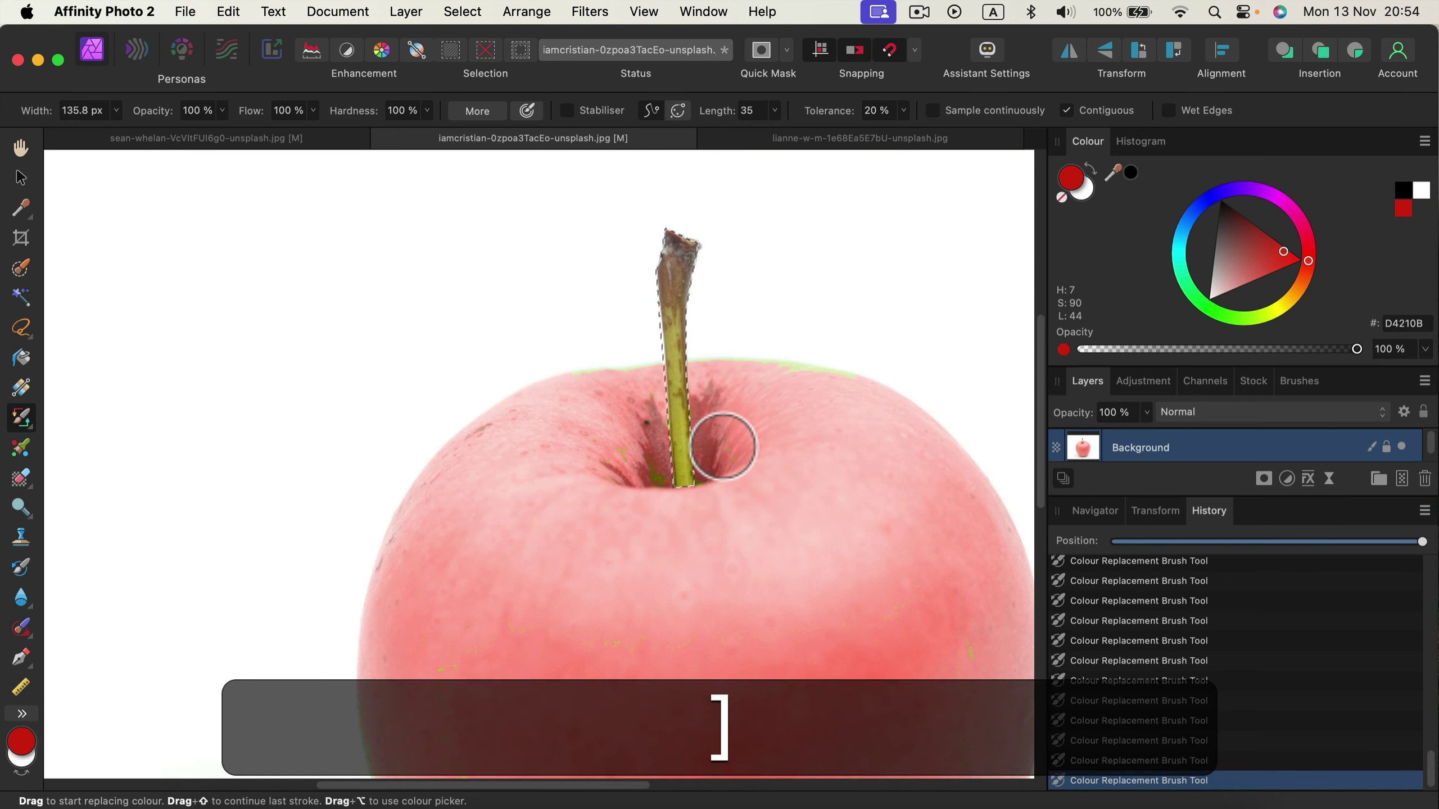
left_click(646, 459)
left_click(669, 486)
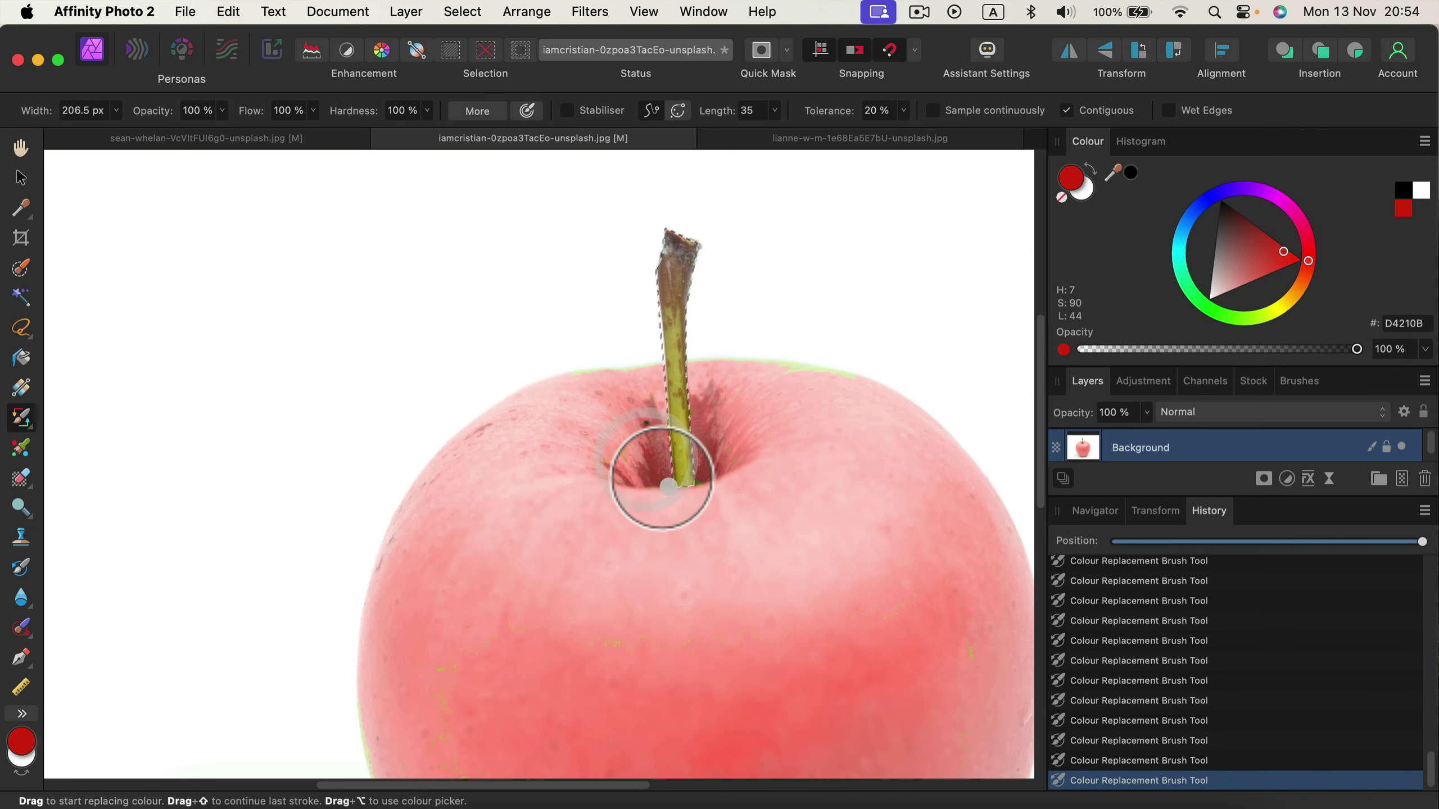
left_click(729, 450)
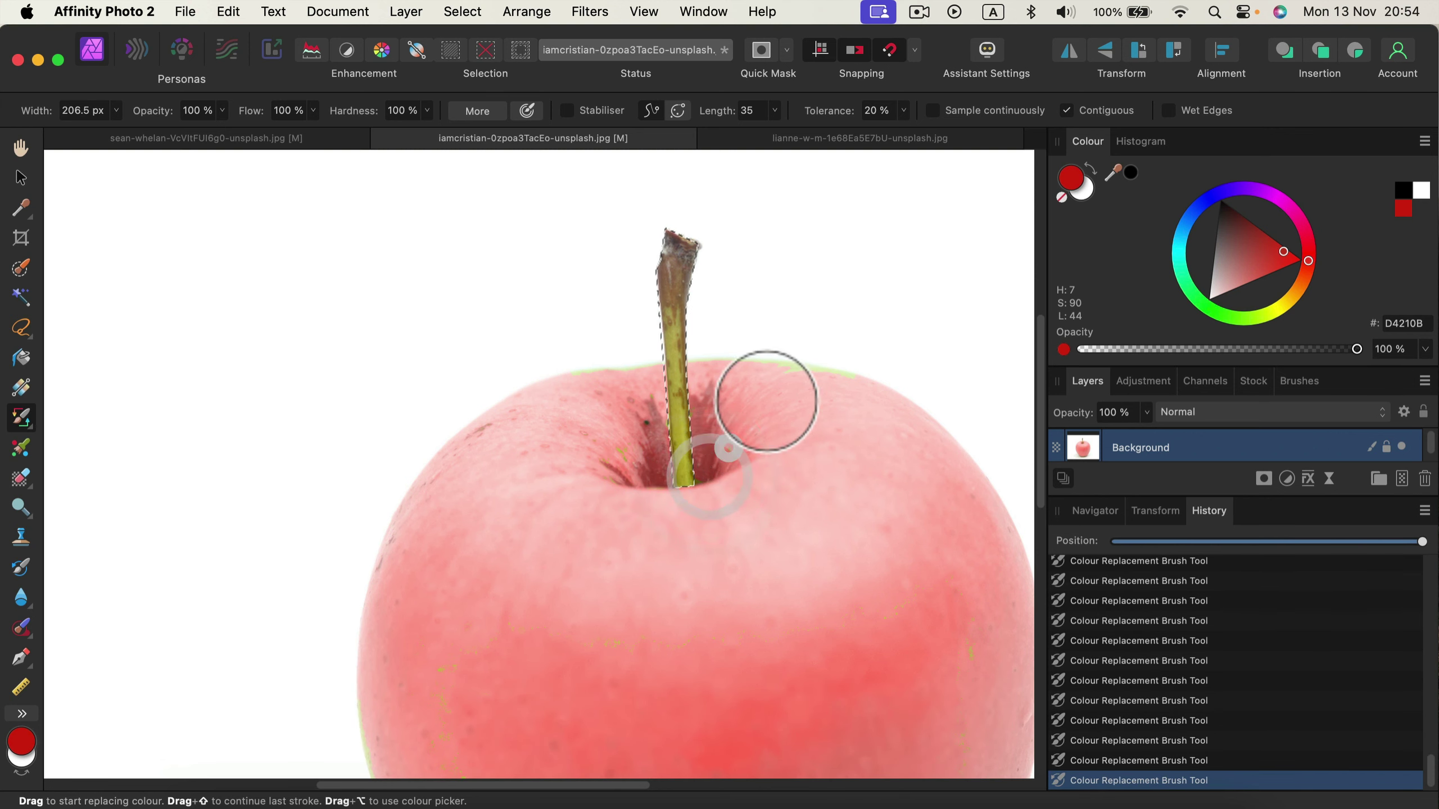
Step: Recolour the green fringe along the apple's top edge and the last green specks left of the stem red
left_click_drag(758, 354, 783, 364)
mouse_move(901, 401)
left_mouse_down()
mouse_move(739, 353)
mouse_move(652, 379)
mouse_move(632, 363)
mouse_move(665, 396)
left_mouse_up()
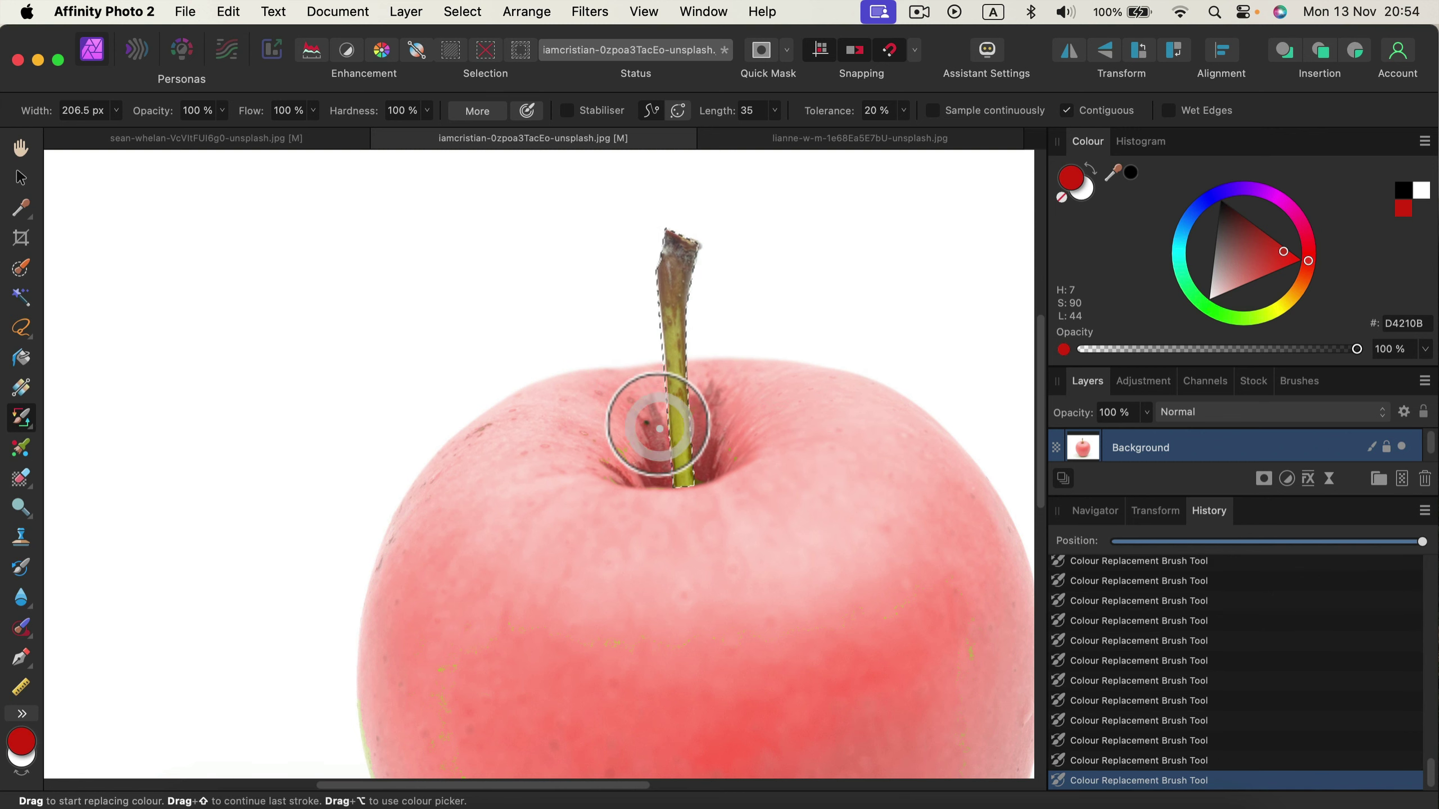
left_click(639, 456)
left_click(640, 481)
left_click(631, 457)
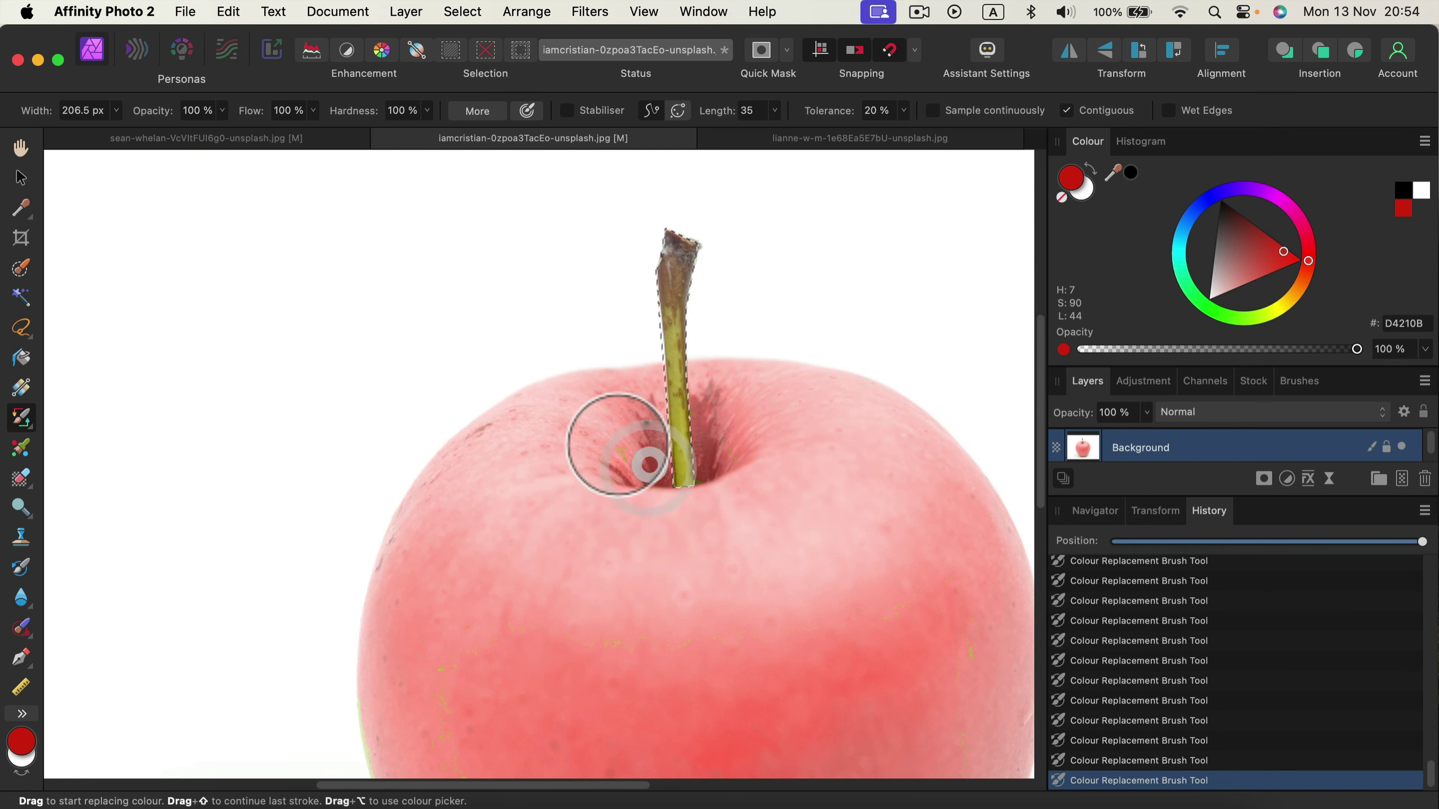
Step: Deselect the pixel selection around the apple's stem
key("super+minus")
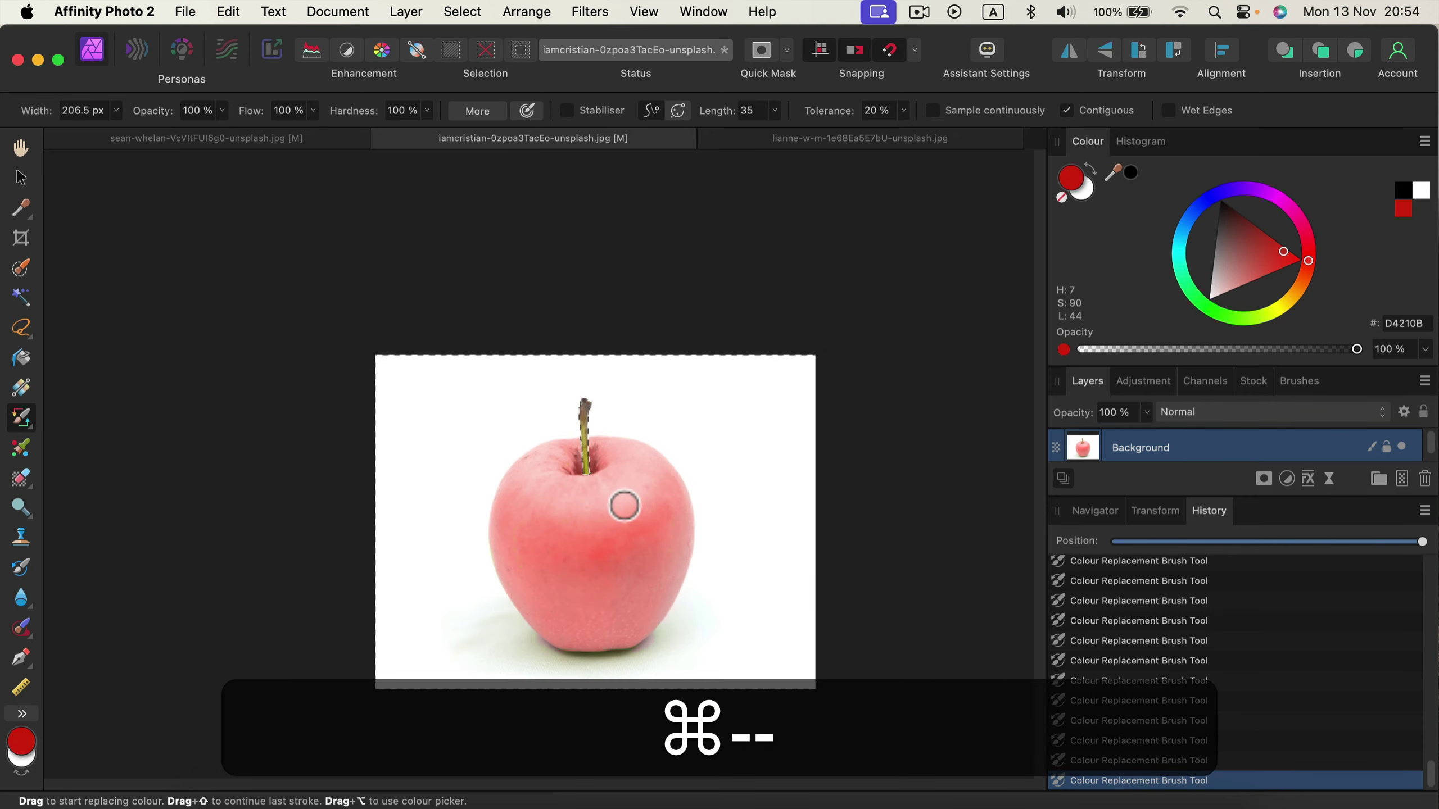
scroll(620, 503, "down", 2)
key("super+d")
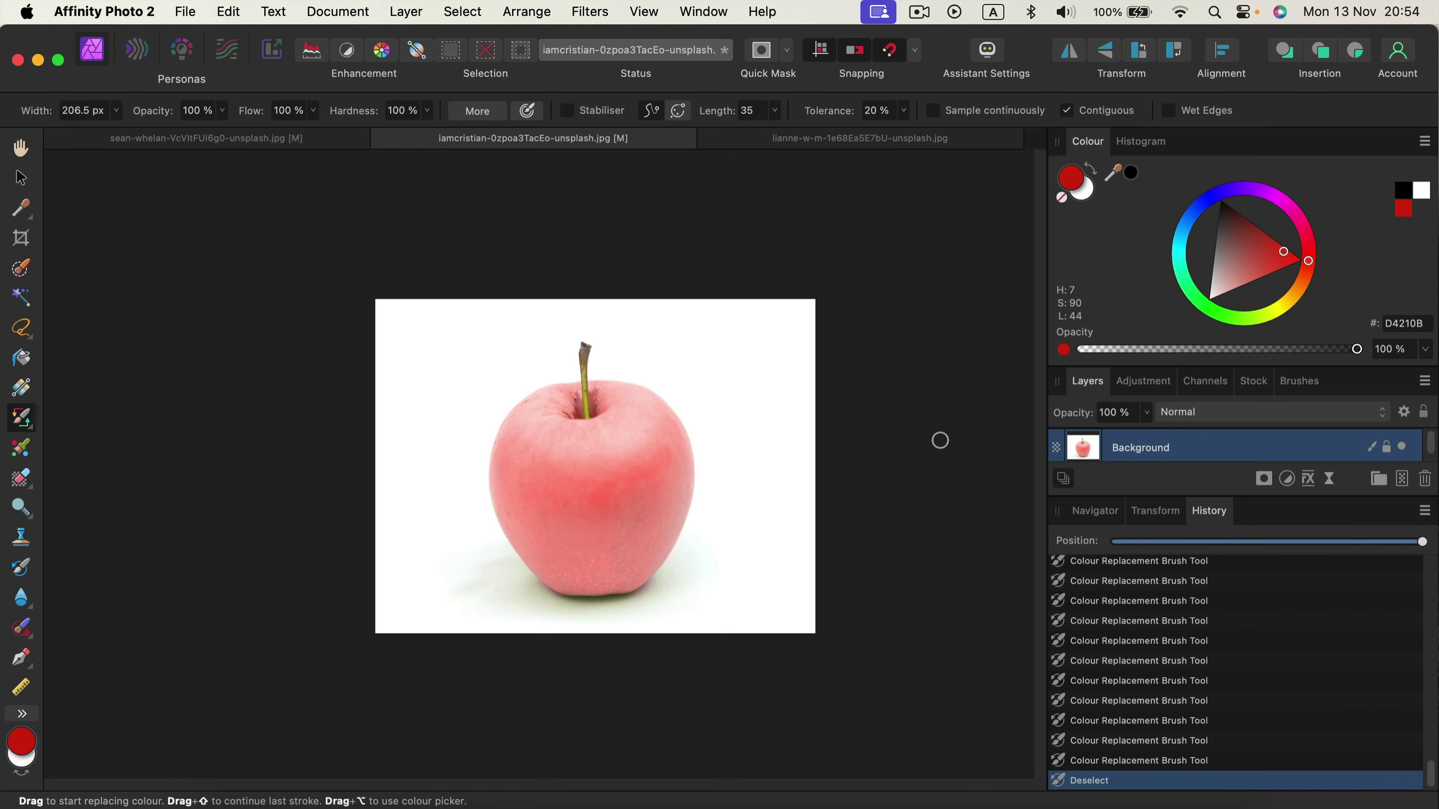
Step: Switch to the yellow flower photo, activate the Colour Replacement Brush Tool and set its colour to pink, FF0097
left_click(766, 142)
key("h")
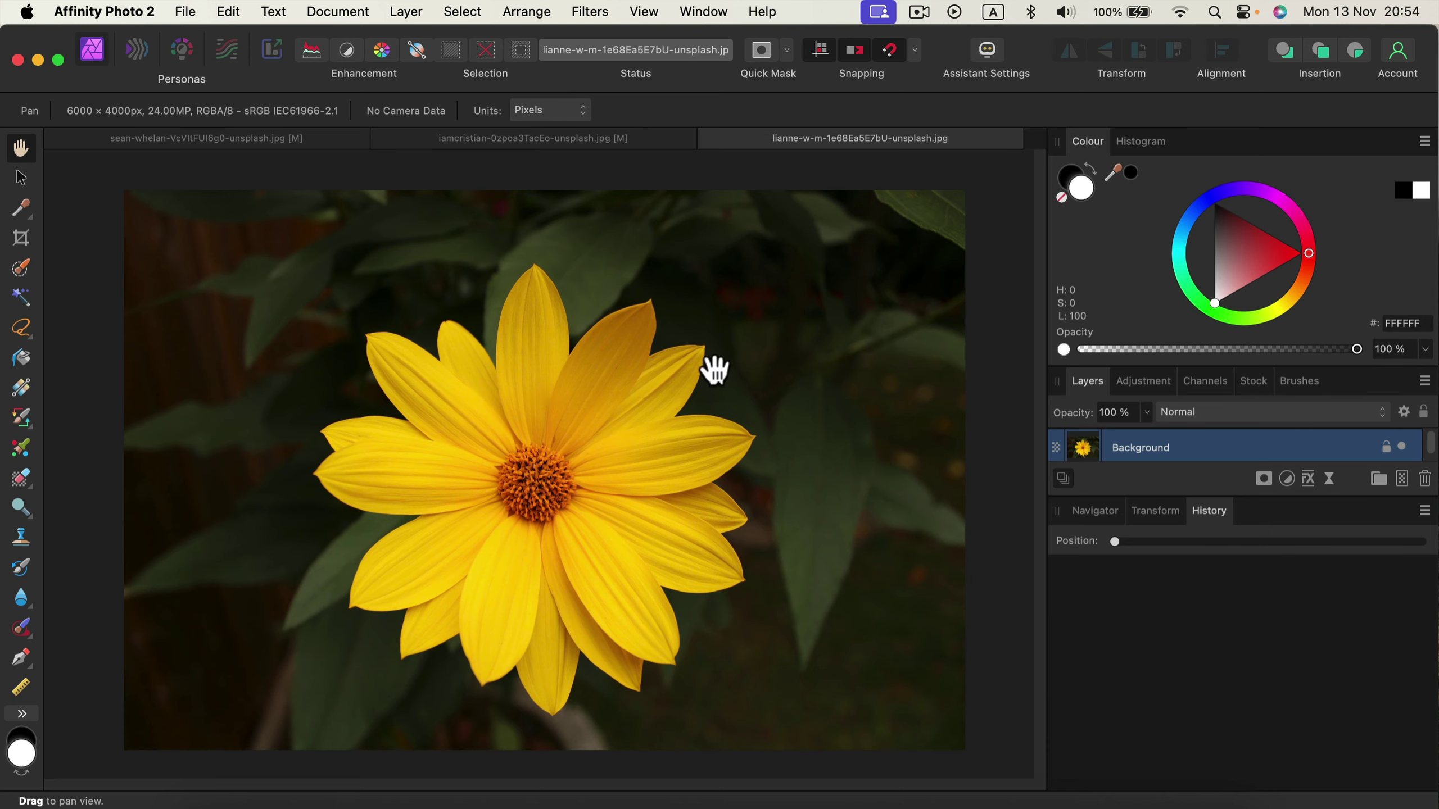
key("super+equal")
key("super+minus")
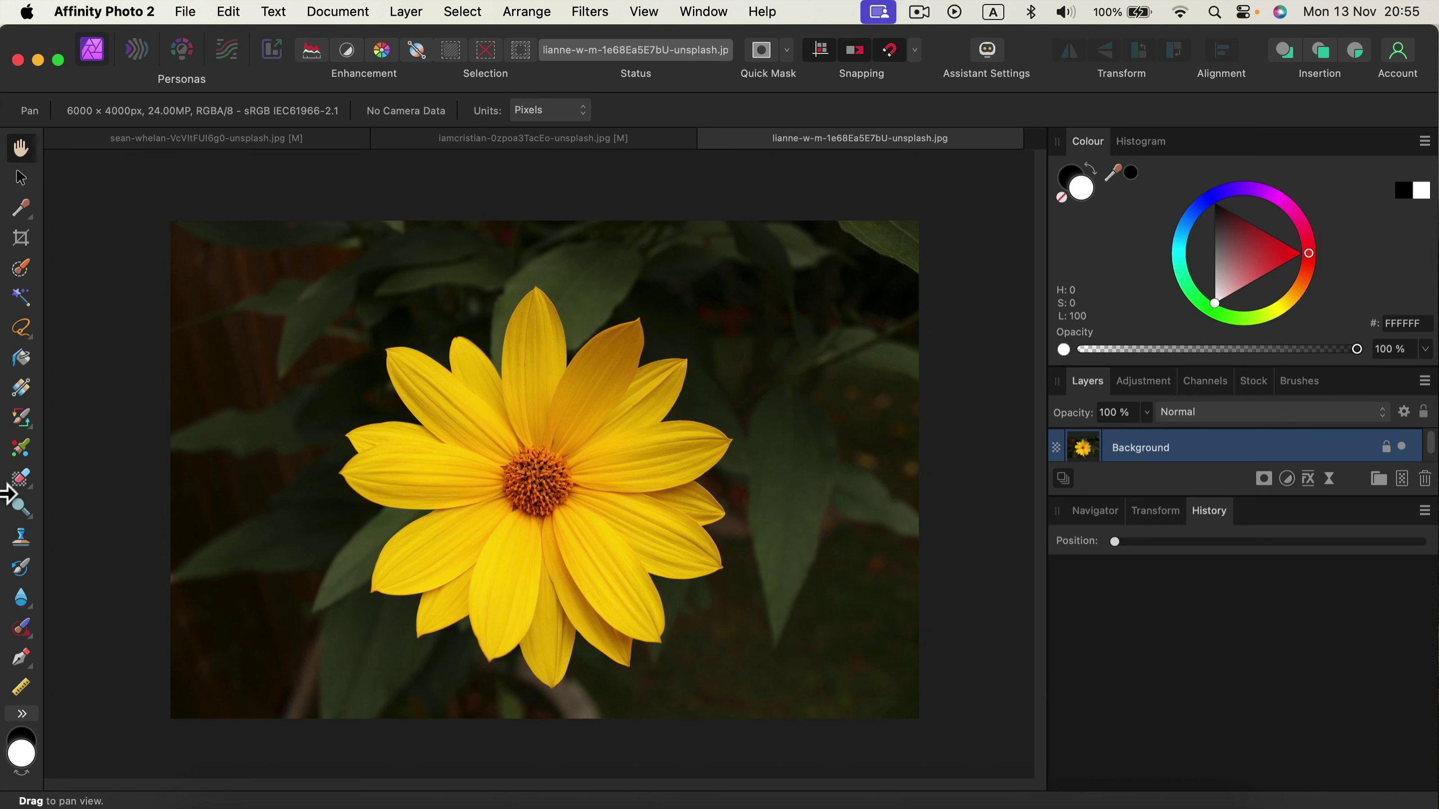
left_click(22, 411)
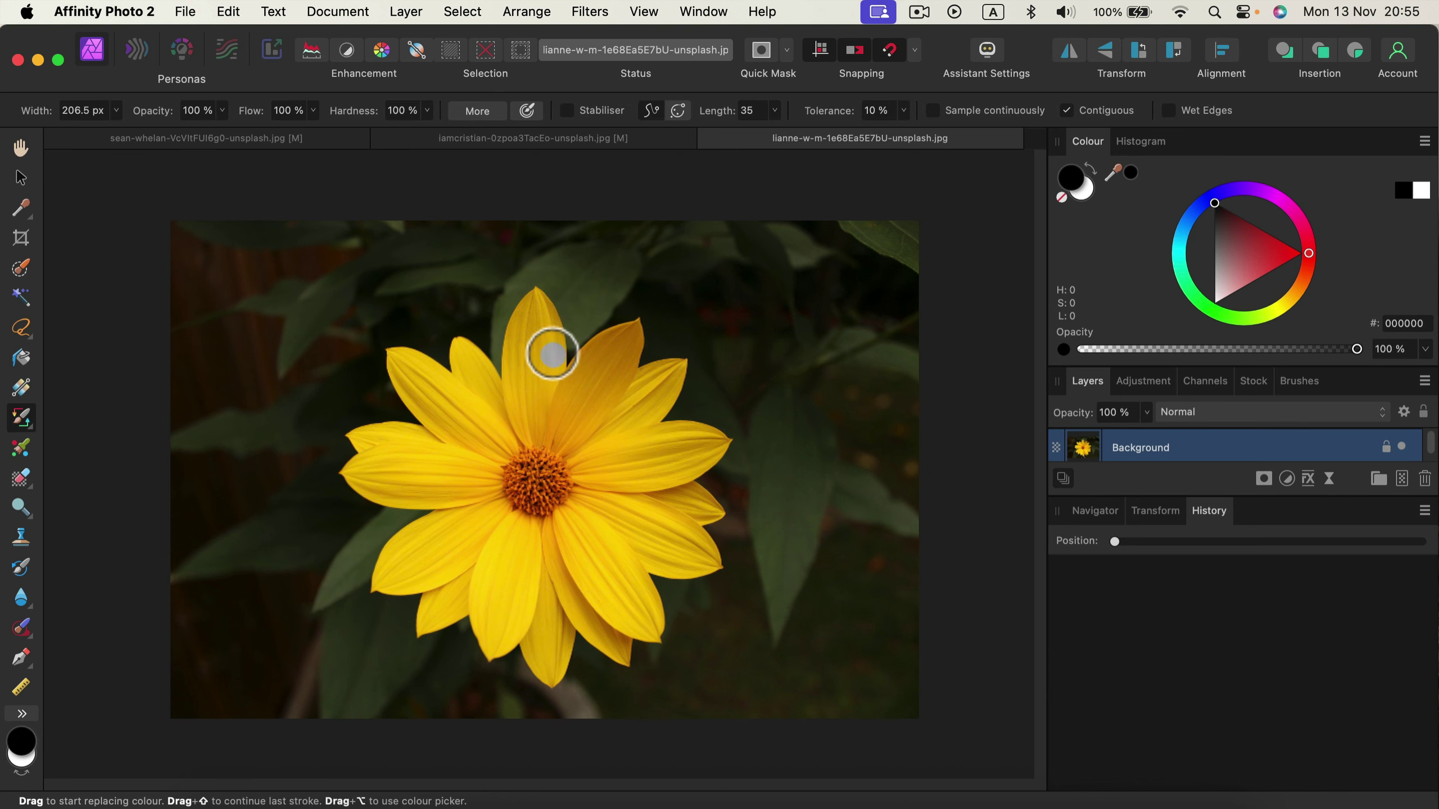
left_click(1289, 209)
left_click_drag(1293, 213, 1297, 215)
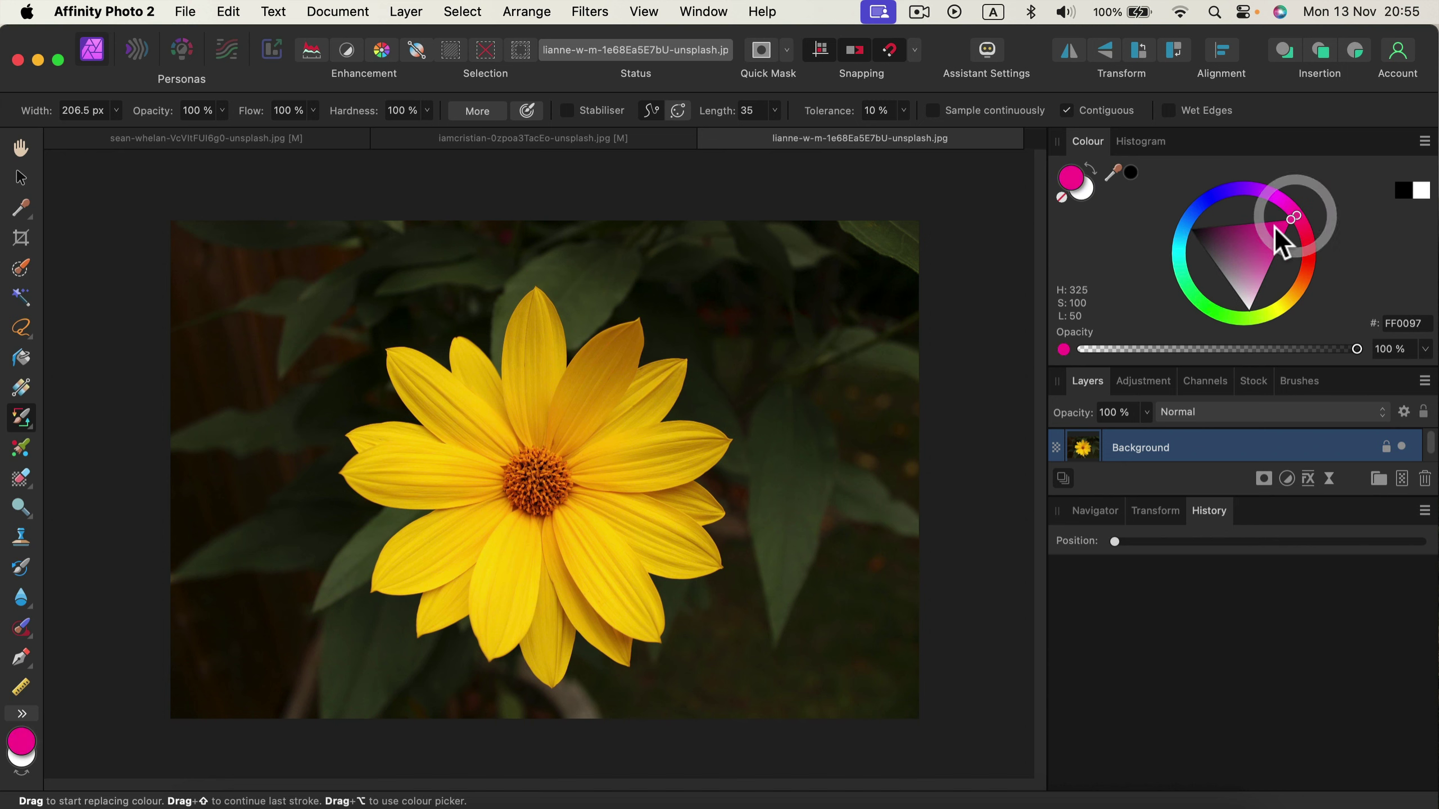
Step: Recolour most of the flower's yellow petals pink using colour FF23A5 and a 549.3 px wide brush
left_click(1283, 235)
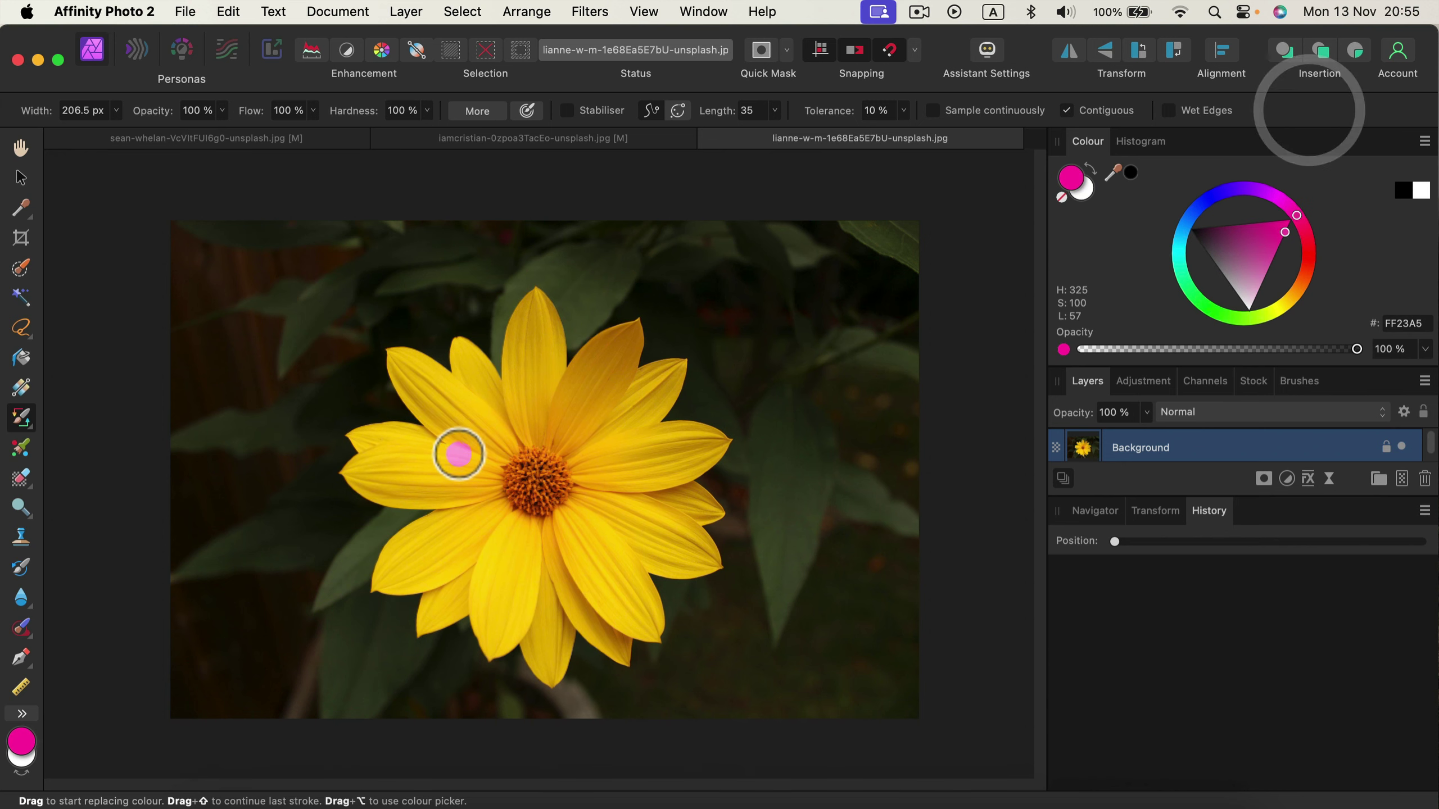
key("bracketright")
key("bracketright")
key("bracketright")
key("bracketright")
key("bracketright")
key("bracketright")
key("bracketright")
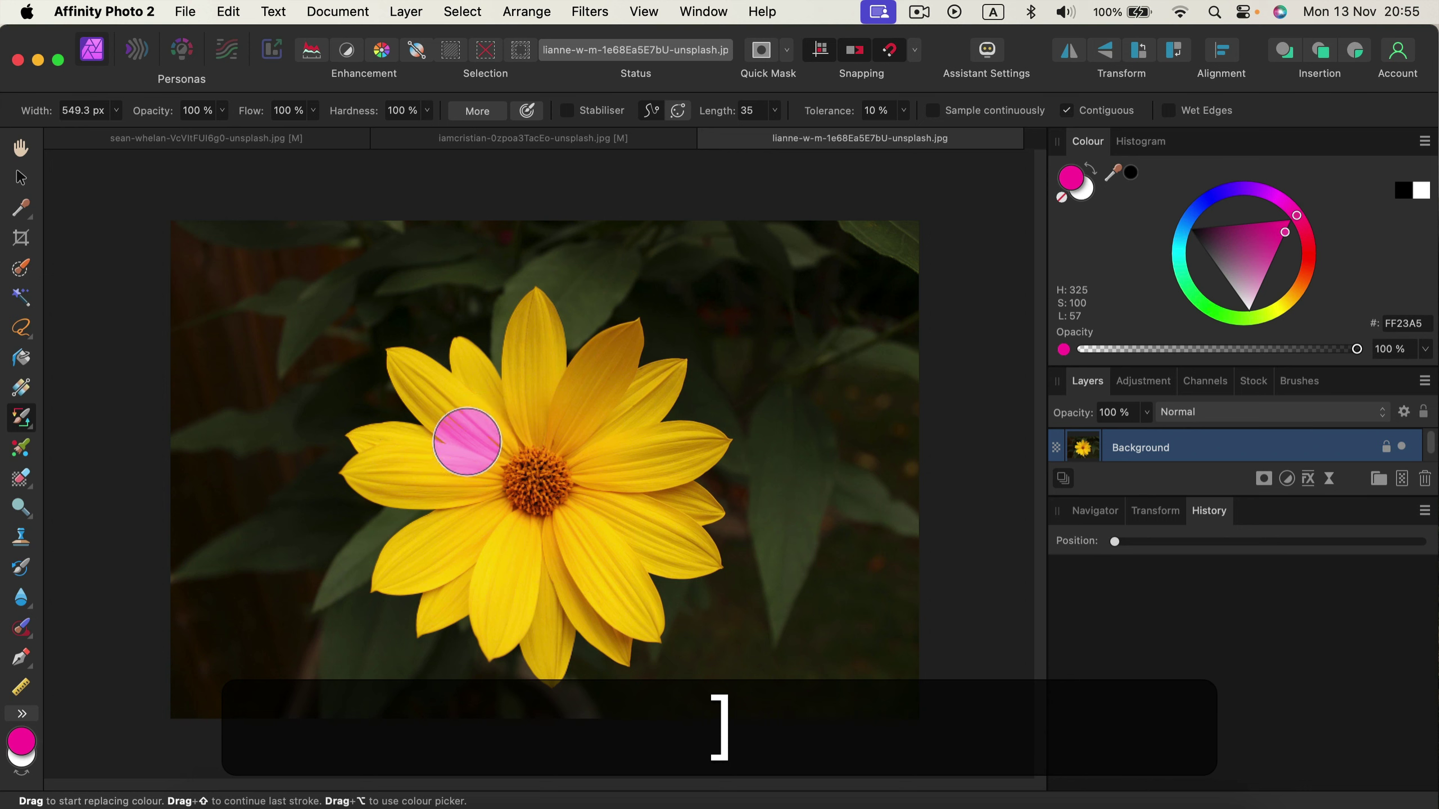
mouse_move(521, 389)
left_mouse_down()
mouse_move(536, 297)
mouse_move(540, 449)
mouse_move(642, 313)
mouse_move(529, 507)
mouse_move(702, 372)
mouse_move(537, 480)
mouse_move(733, 566)
mouse_move(740, 534)
mouse_move(702, 448)
mouse_move(438, 541)
mouse_move(746, 478)
mouse_move(472, 490)
mouse_move(380, 637)
mouse_move(477, 535)
mouse_move(632, 528)
mouse_move(543, 630)
mouse_move(498, 628)
mouse_move(549, 636)
mouse_move(629, 616)
mouse_move(610, 655)
mouse_move(524, 702)
left_mouse_up()
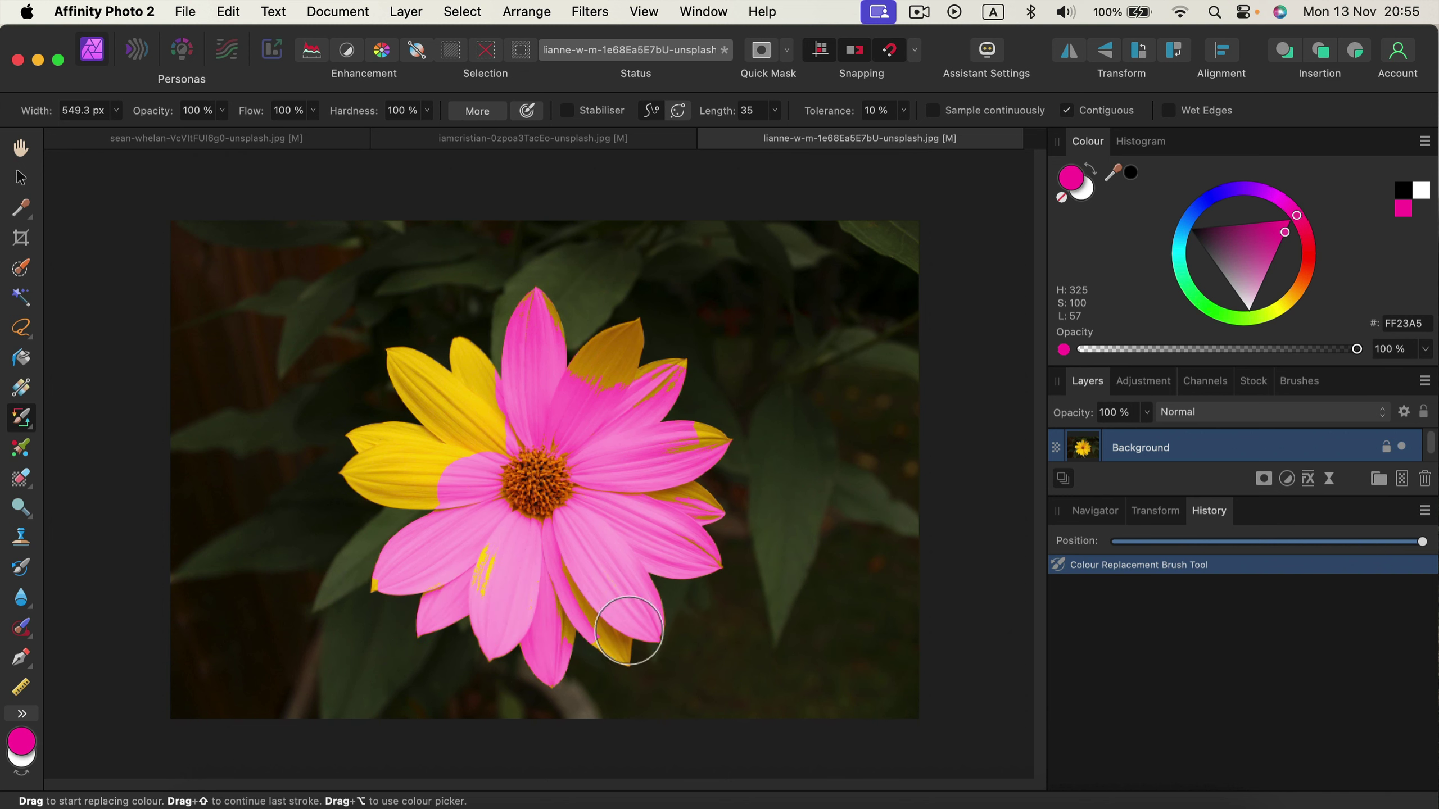
mouse_move(629, 630)
left_mouse_down()
mouse_move(448, 452)
mouse_move(411, 487)
mouse_move(483, 485)
mouse_move(306, 489)
mouse_move(376, 427)
mouse_move(371, 412)
mouse_move(470, 373)
mouse_move(363, 376)
mouse_move(397, 349)
mouse_move(391, 376)
mouse_move(549, 316)
mouse_move(547, 304)
mouse_move(352, 472)
mouse_move(403, 400)
mouse_move(583, 338)
mouse_move(604, 357)
left_mouse_up()
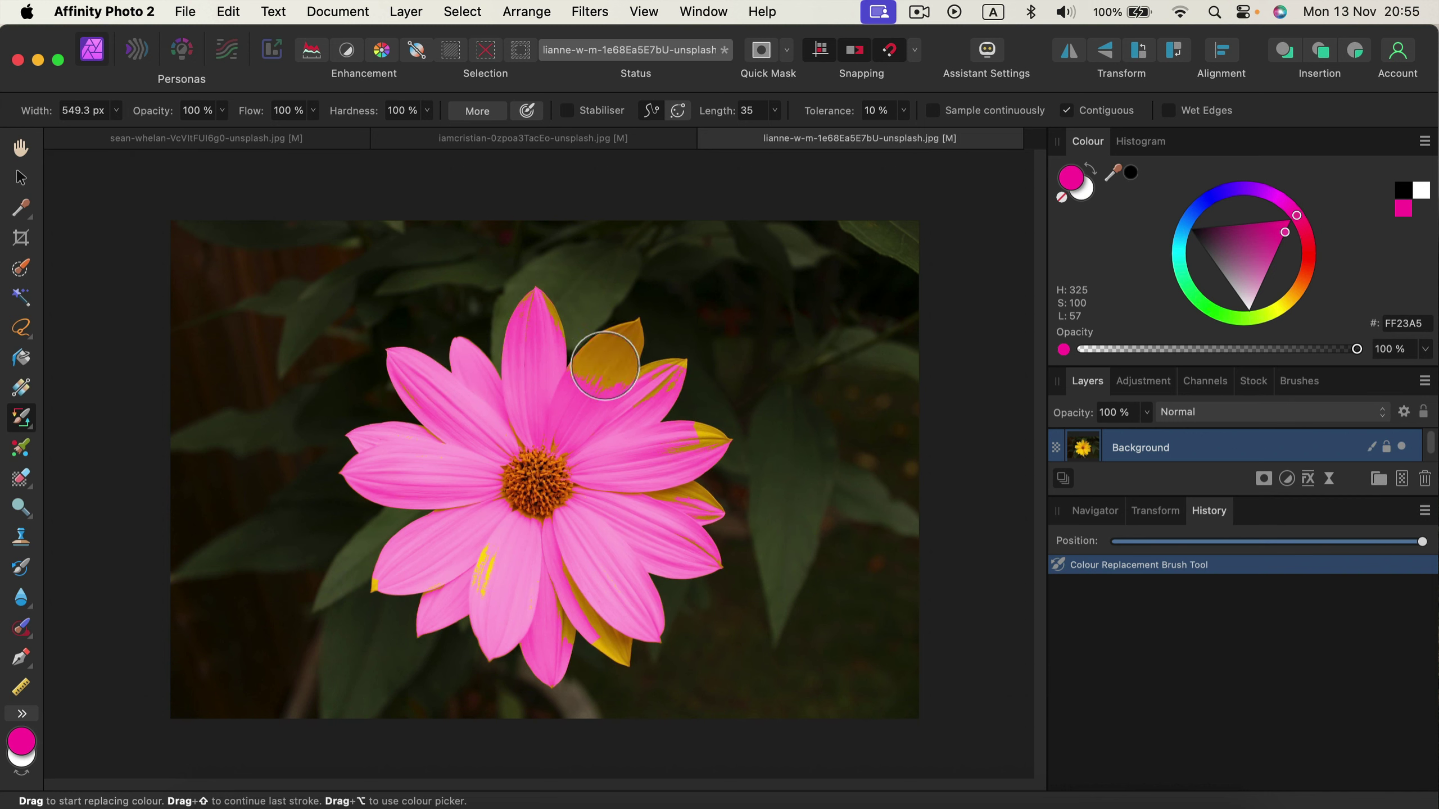
Step: Raise the tolerance to 15% and recolour the yellow patches left on the upper-right and right petals pink
left_click(905, 111)
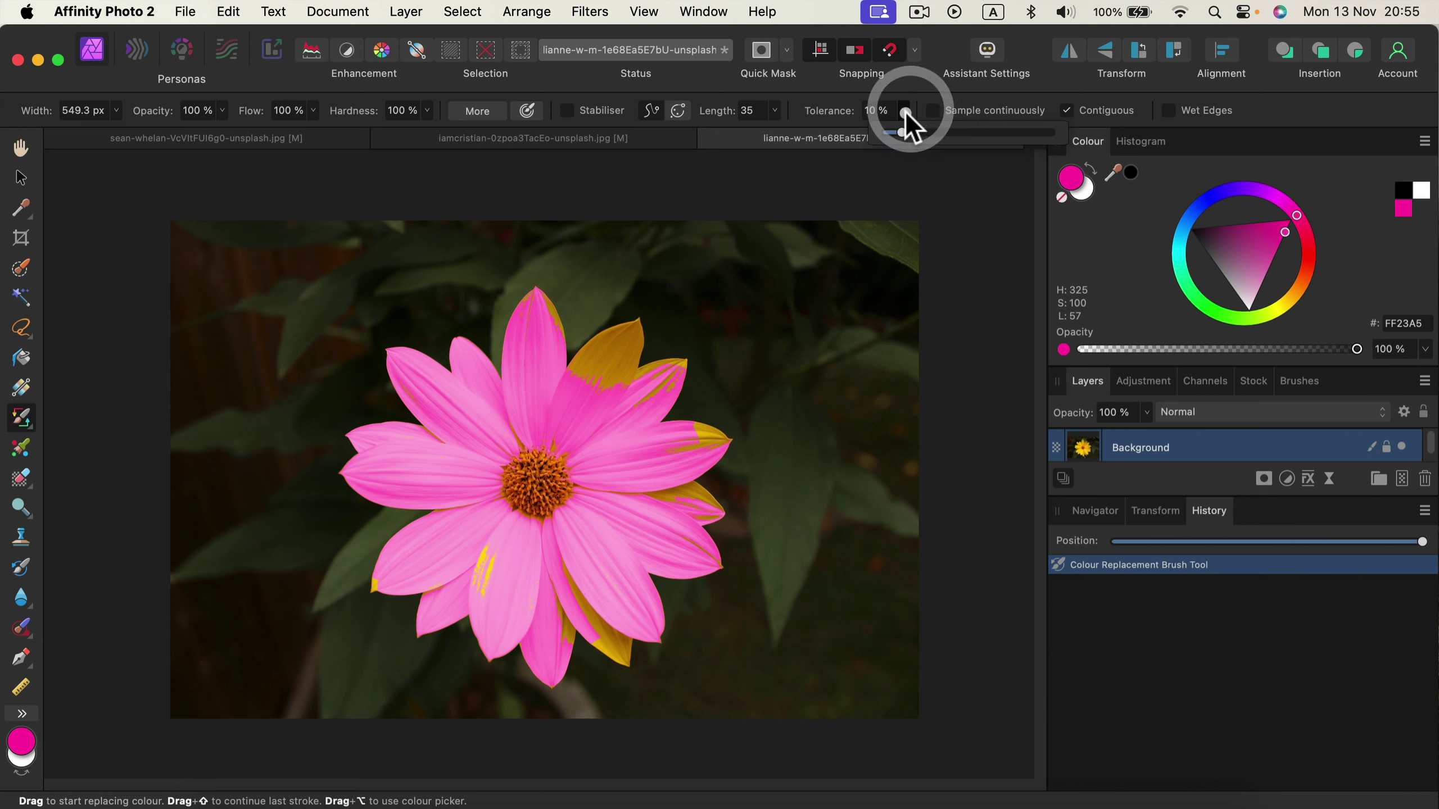
left_click_drag(903, 132, 911, 131)
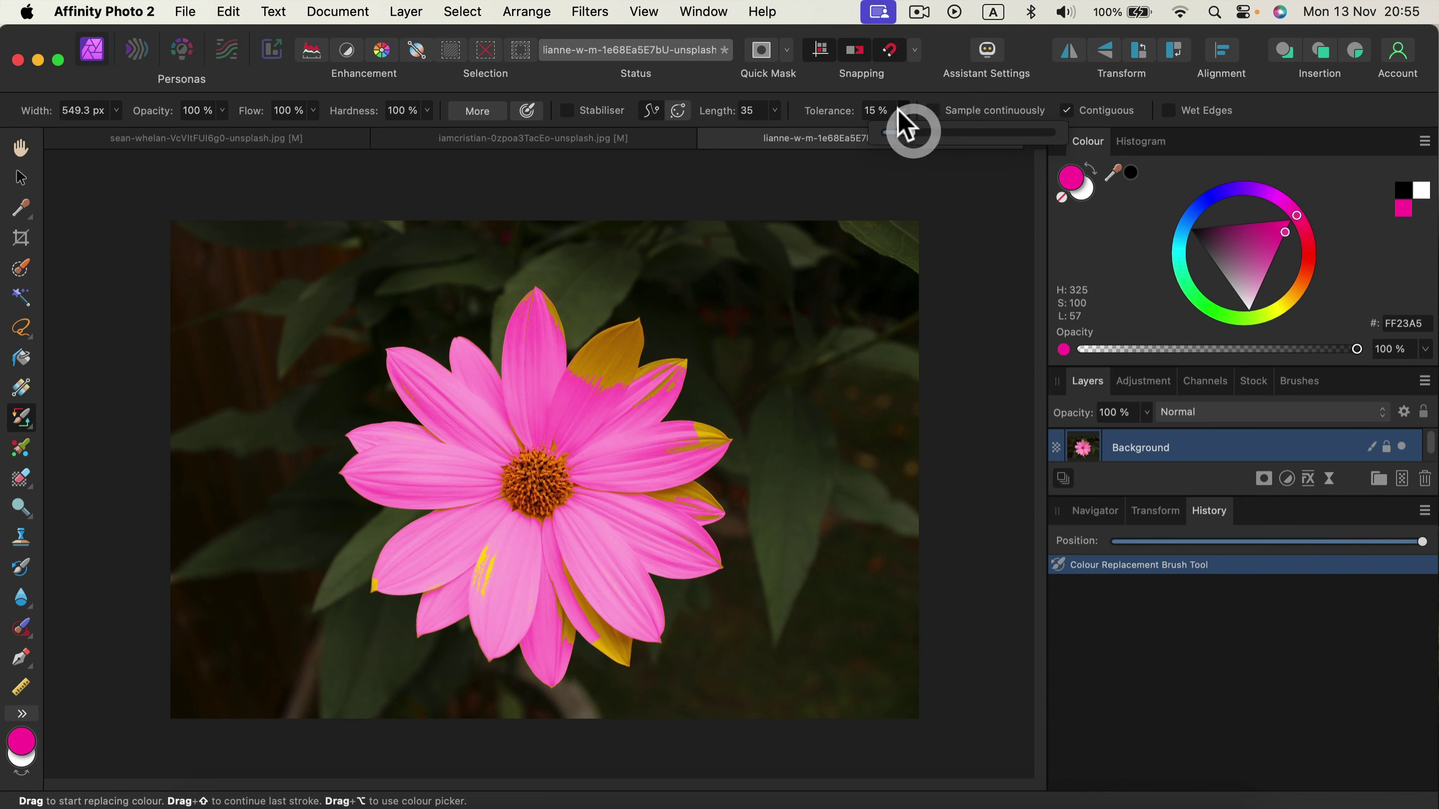
left_click(605, 359)
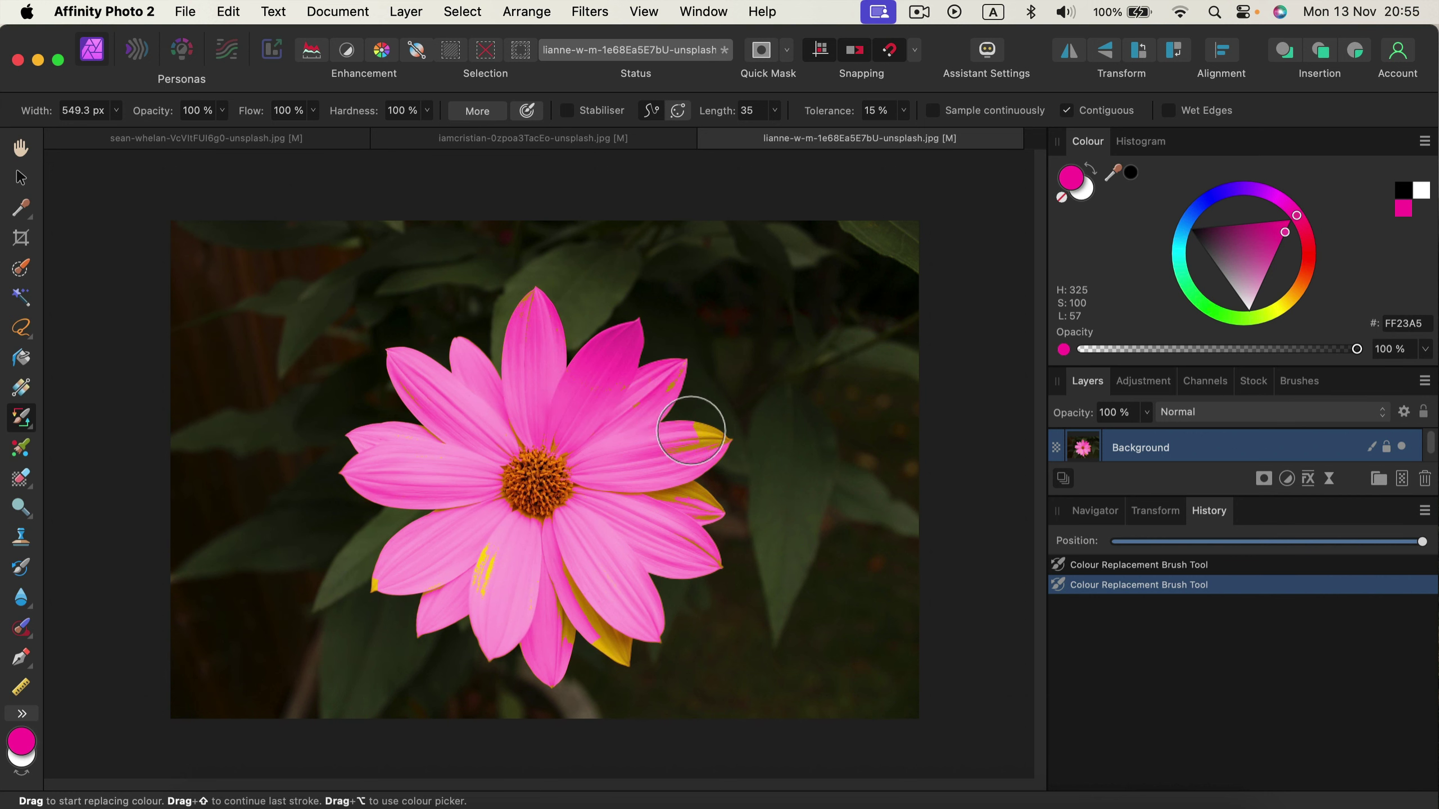
mouse_move(690, 417)
left_mouse_down()
mouse_move(608, 452)
mouse_move(707, 433)
mouse_move(657, 449)
mouse_move(719, 453)
mouse_move(669, 477)
mouse_move(757, 489)
mouse_move(716, 502)
mouse_move(657, 486)
left_mouse_up()
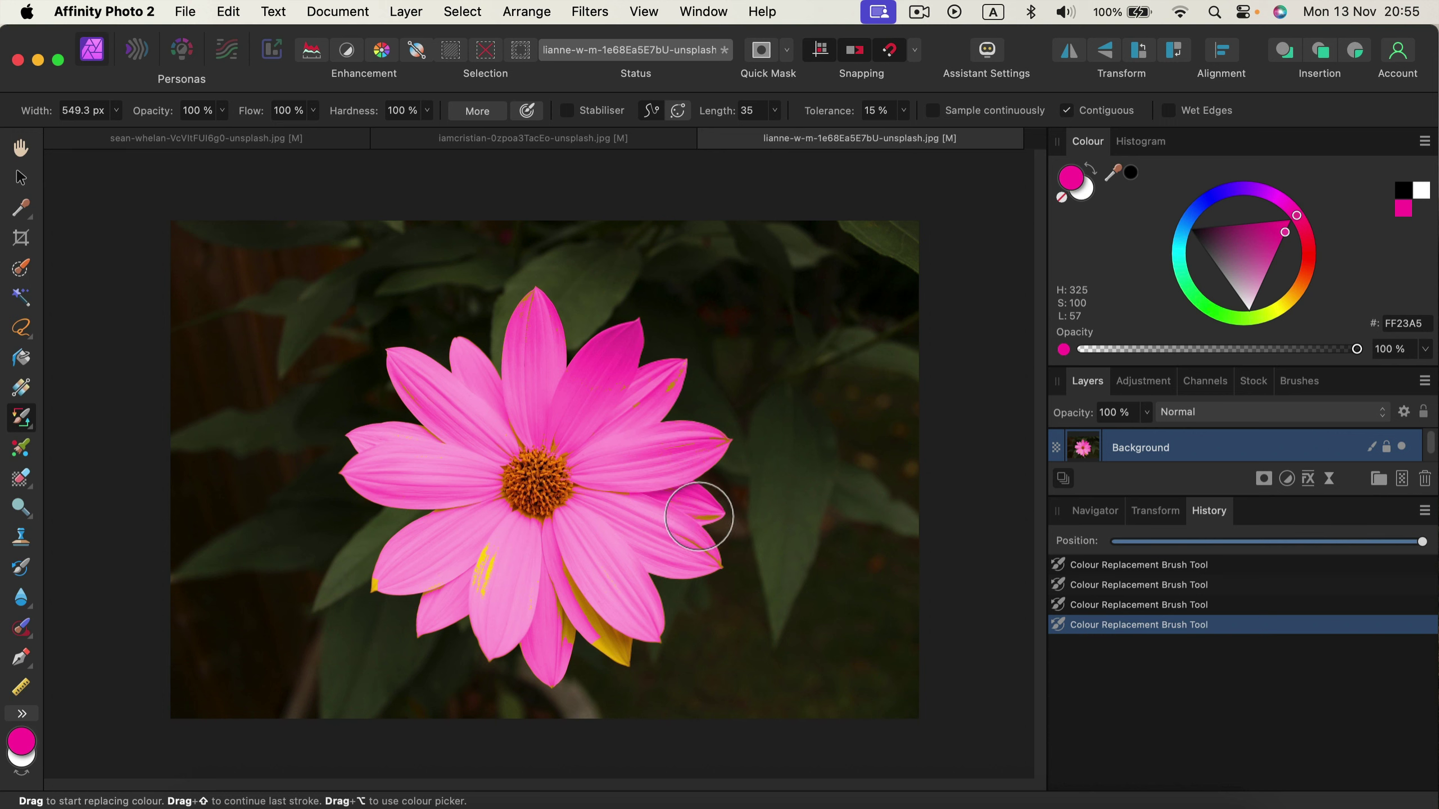
left_click_drag(701, 517, 707, 515)
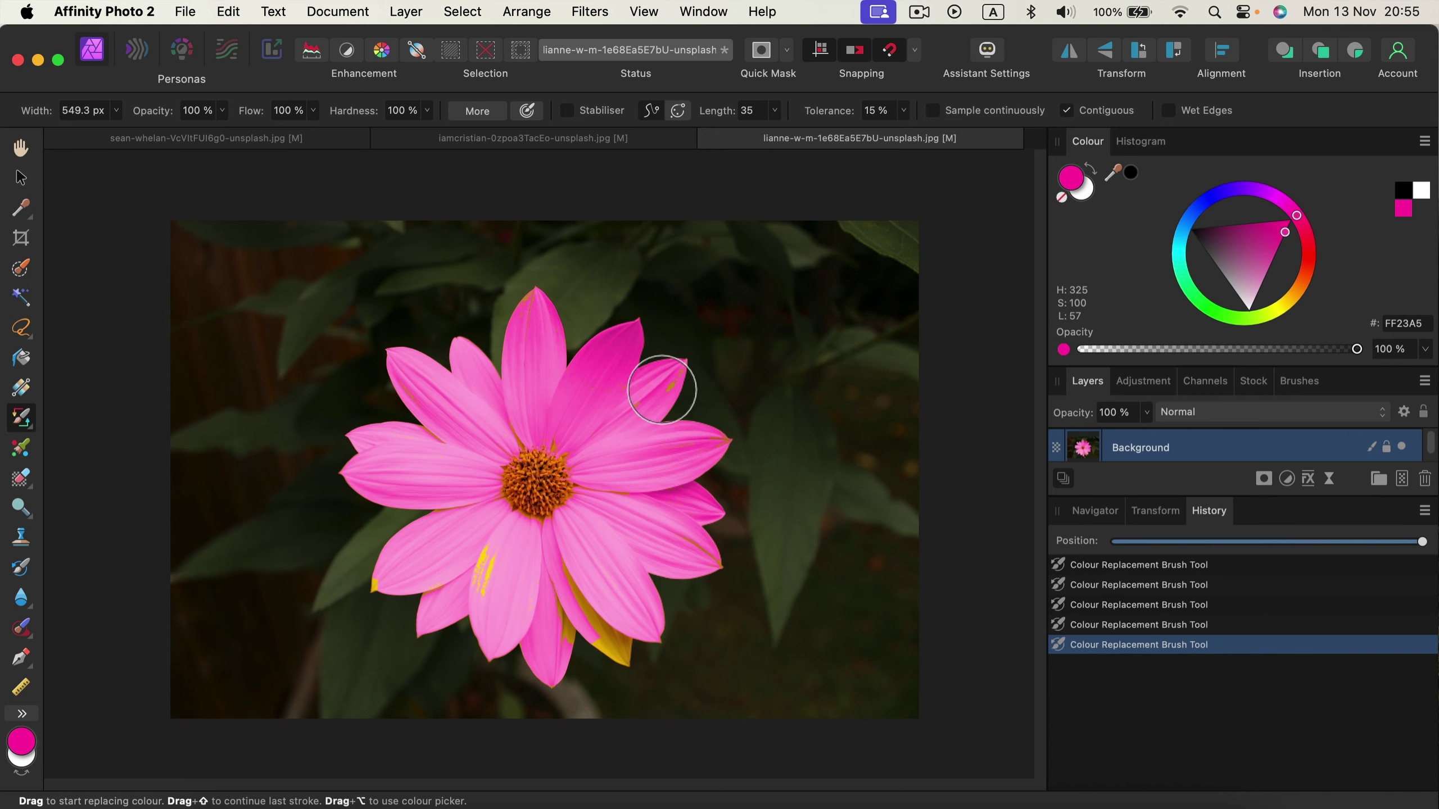
left_click_drag(669, 387, 678, 369)
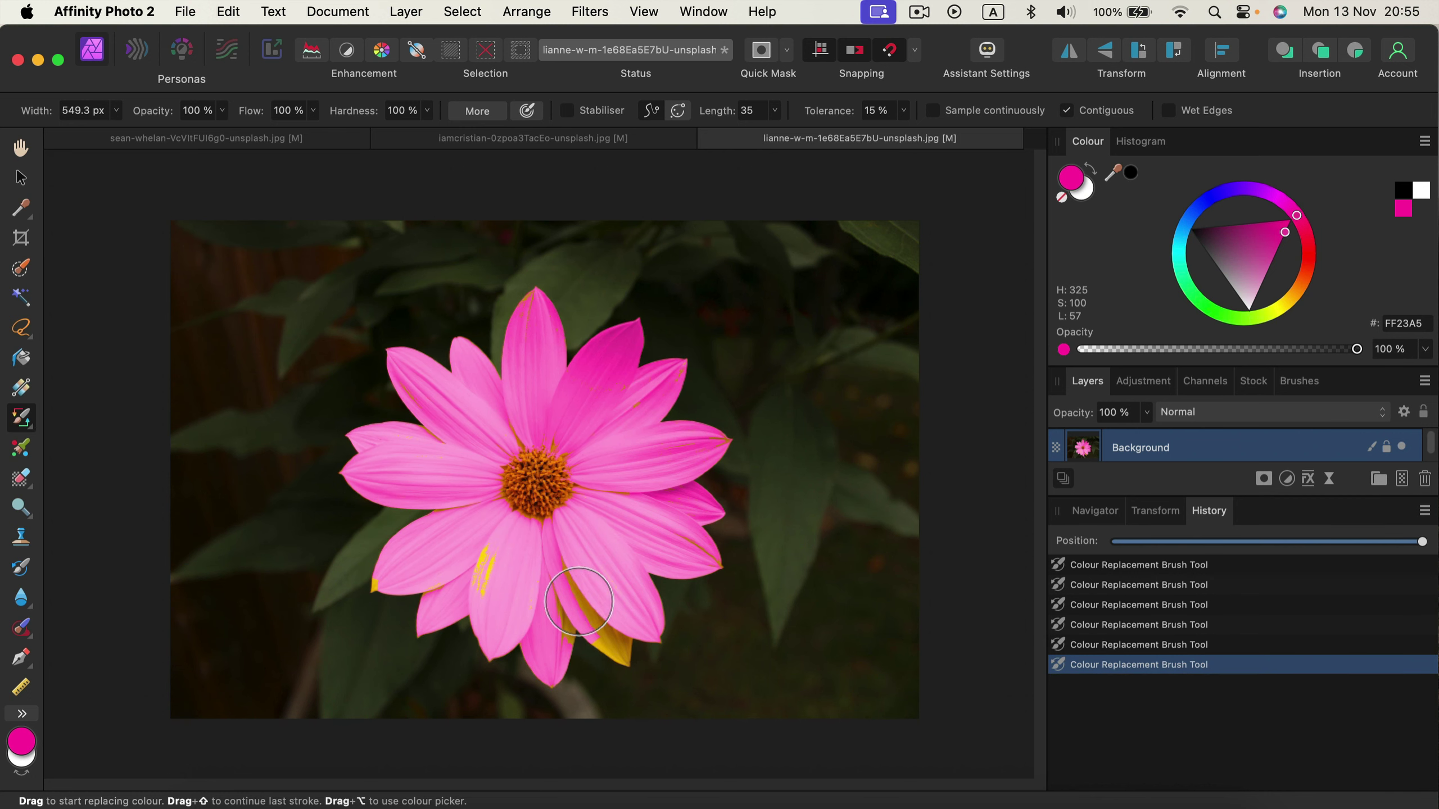
Step: Recolour the yellow areas left on the bottom petals and the tip of the lower-left petal pink
left_click_drag(579, 601, 609, 640)
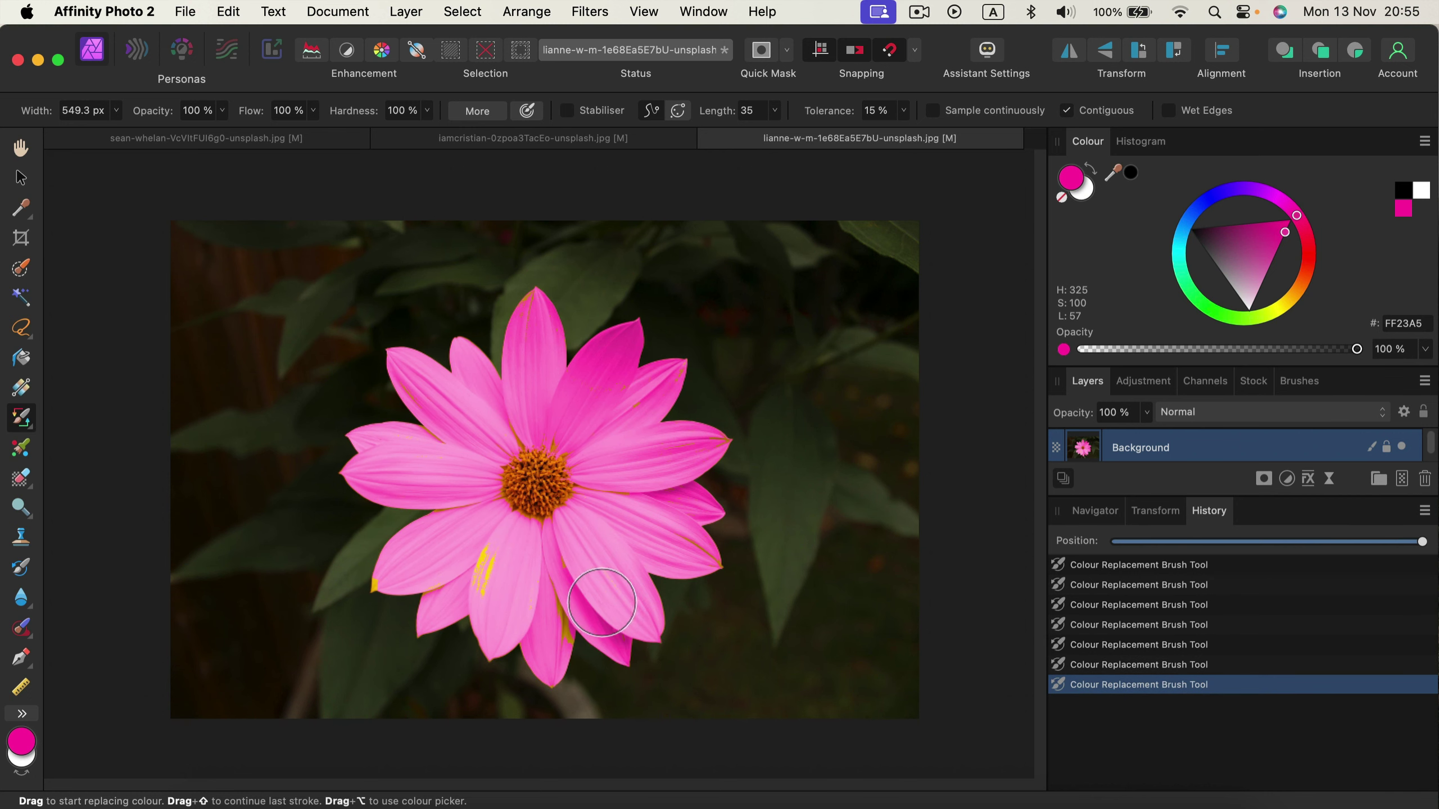
left_click(557, 613)
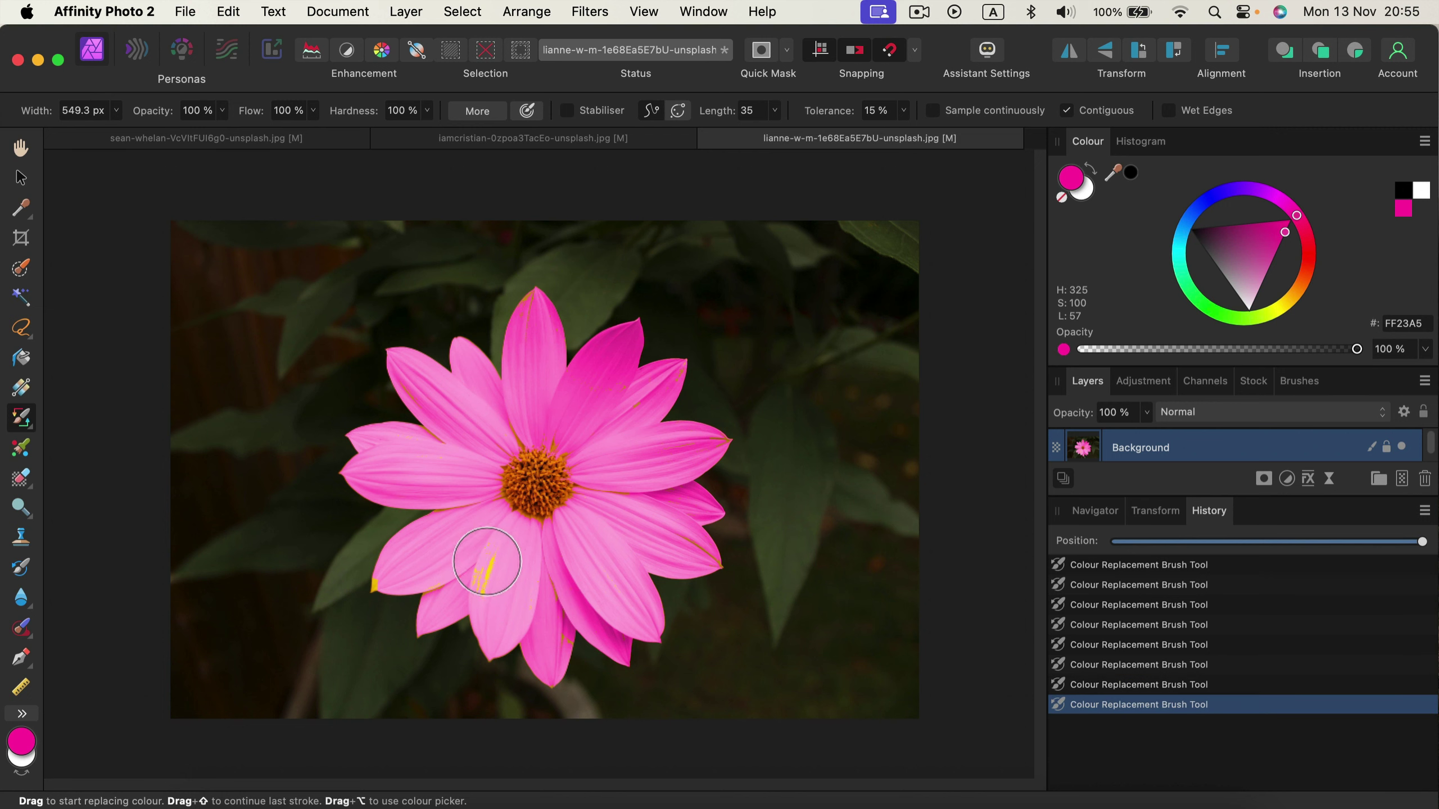
left_click_drag(487, 560, 491, 562)
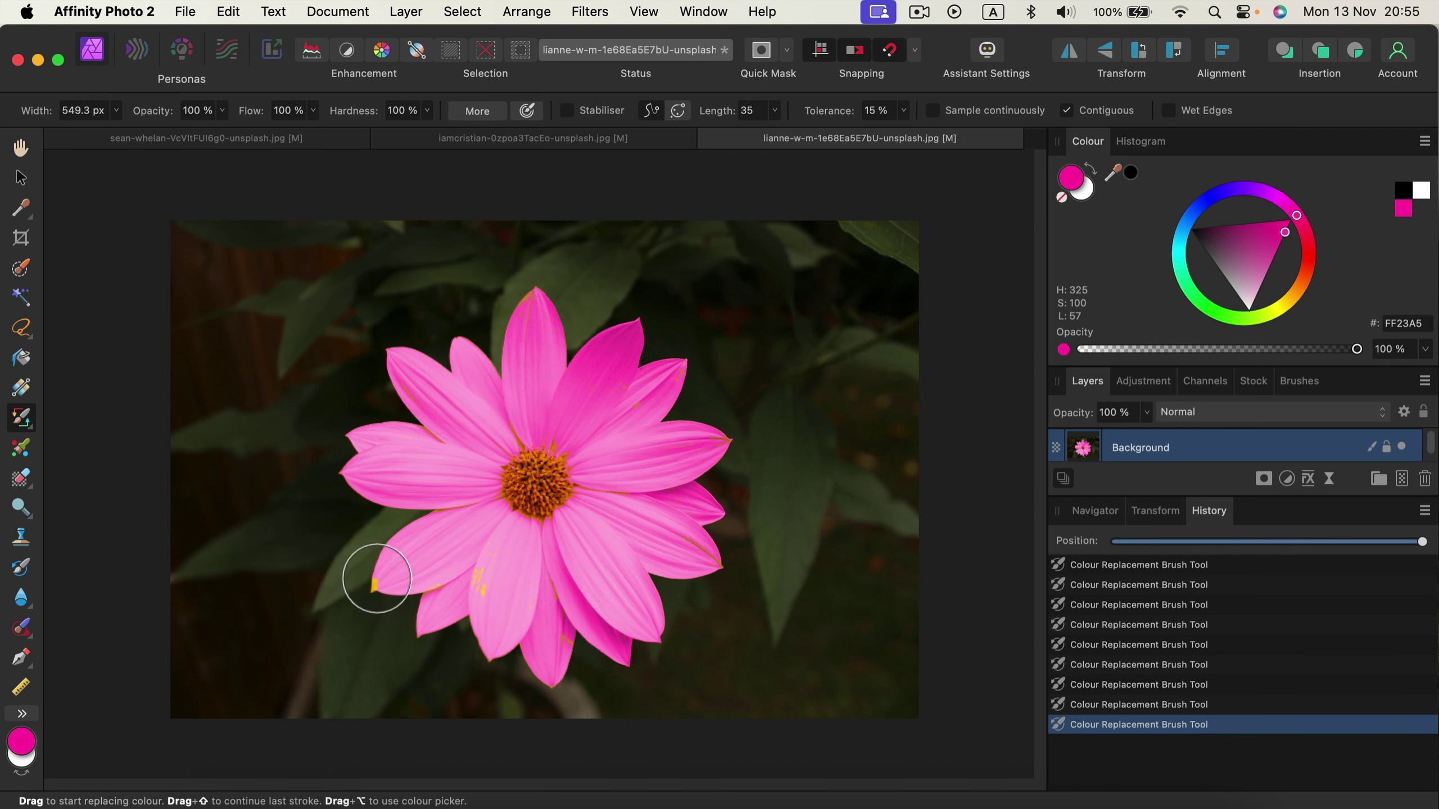
left_click(376, 578)
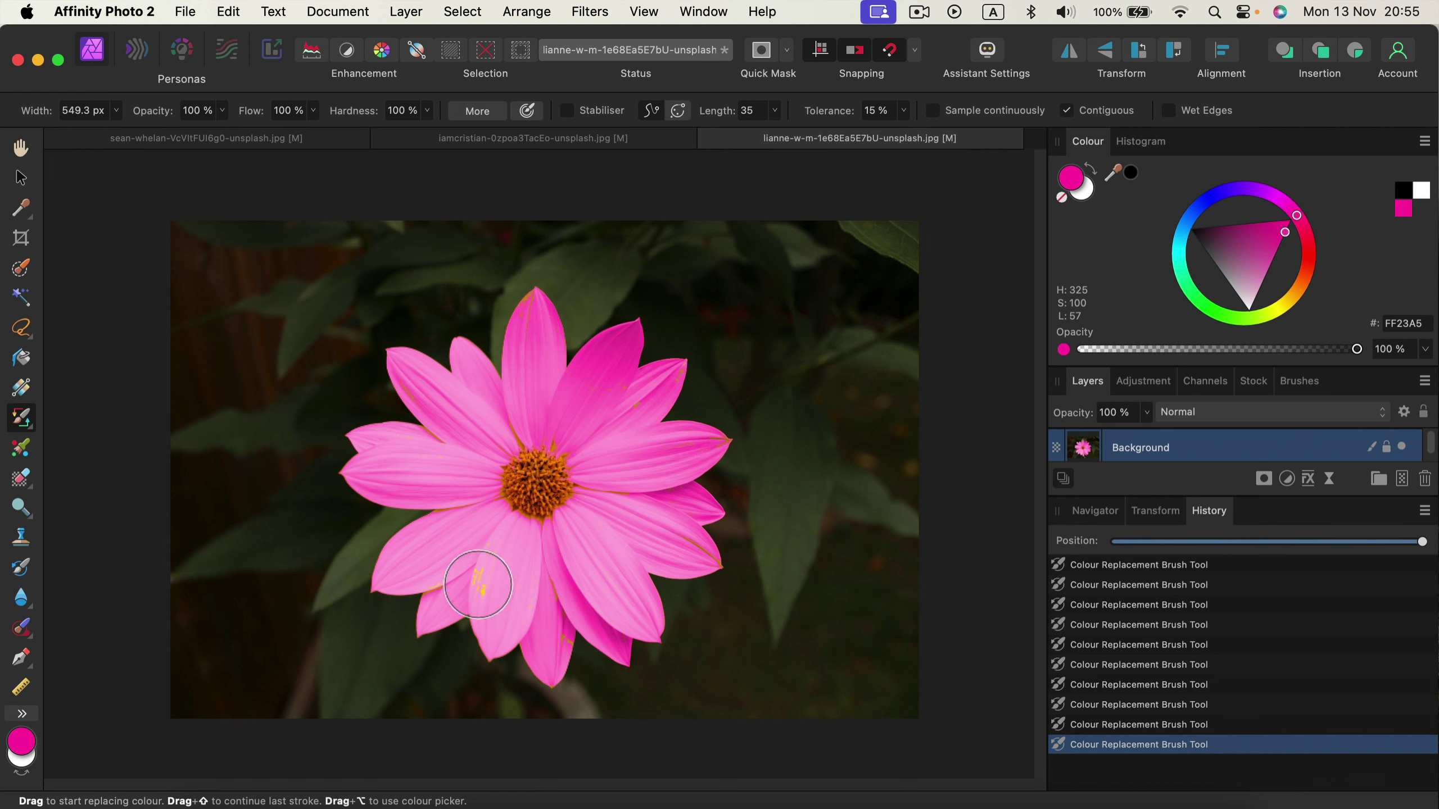
left_click(478, 584)
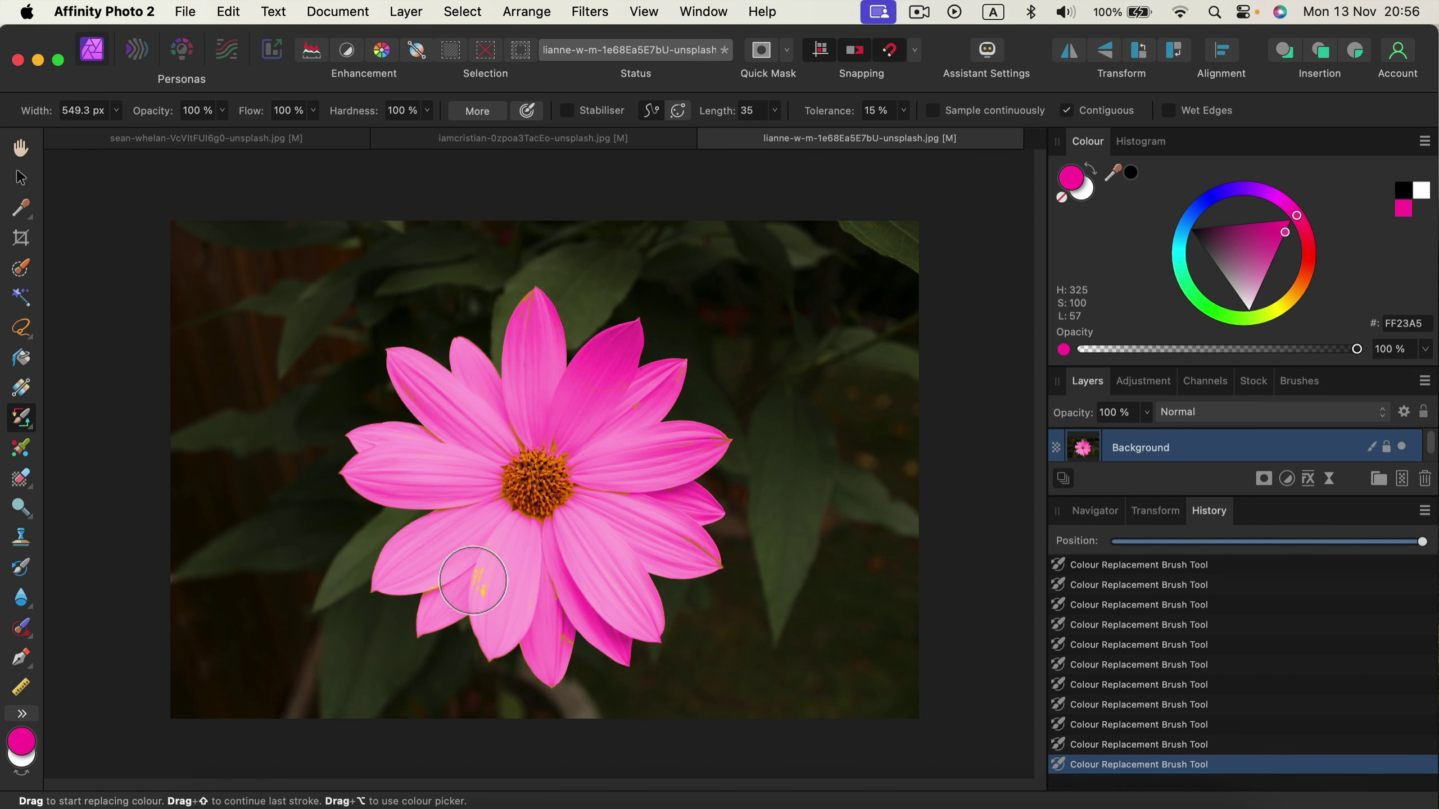
Step: Reduce the brush width to 176.1 px and brush over the yellow streaks on the bottom-left petal
key("super+equal")
scroll(417, 626, "down", 5)
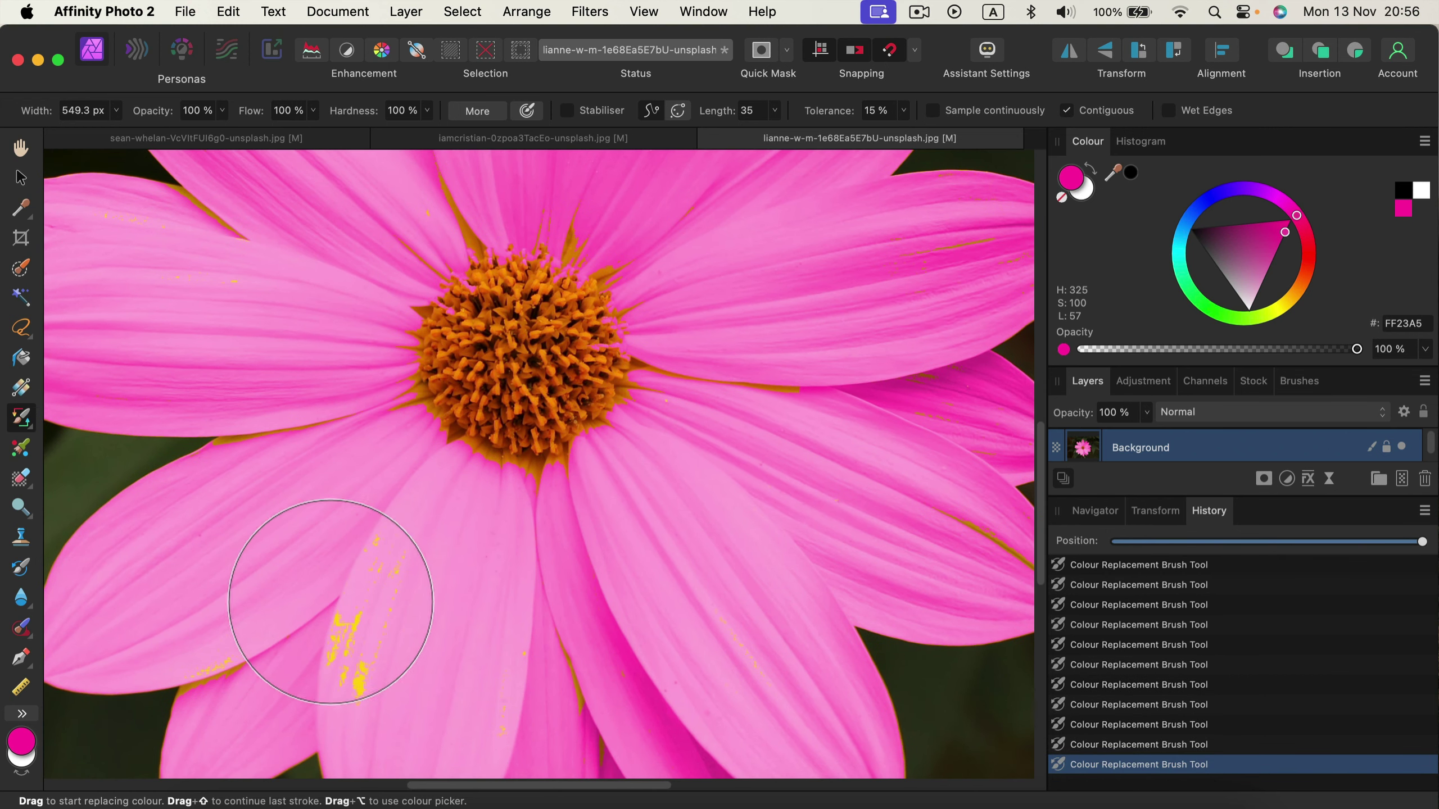
key("bracketleft")
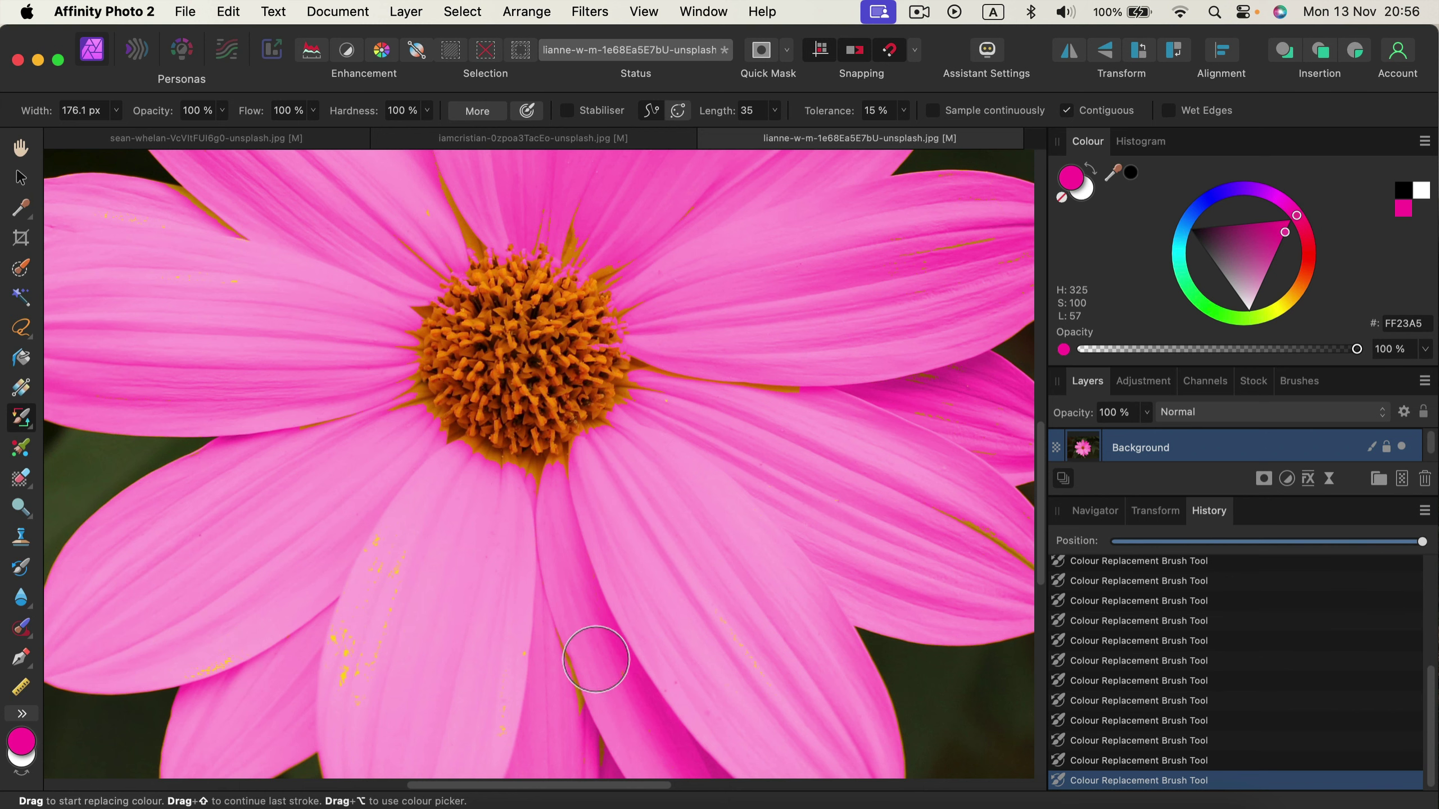
Step: Raise the tolerance to 25% and recolour the yellow patch on the lowest petal pink
key("space")
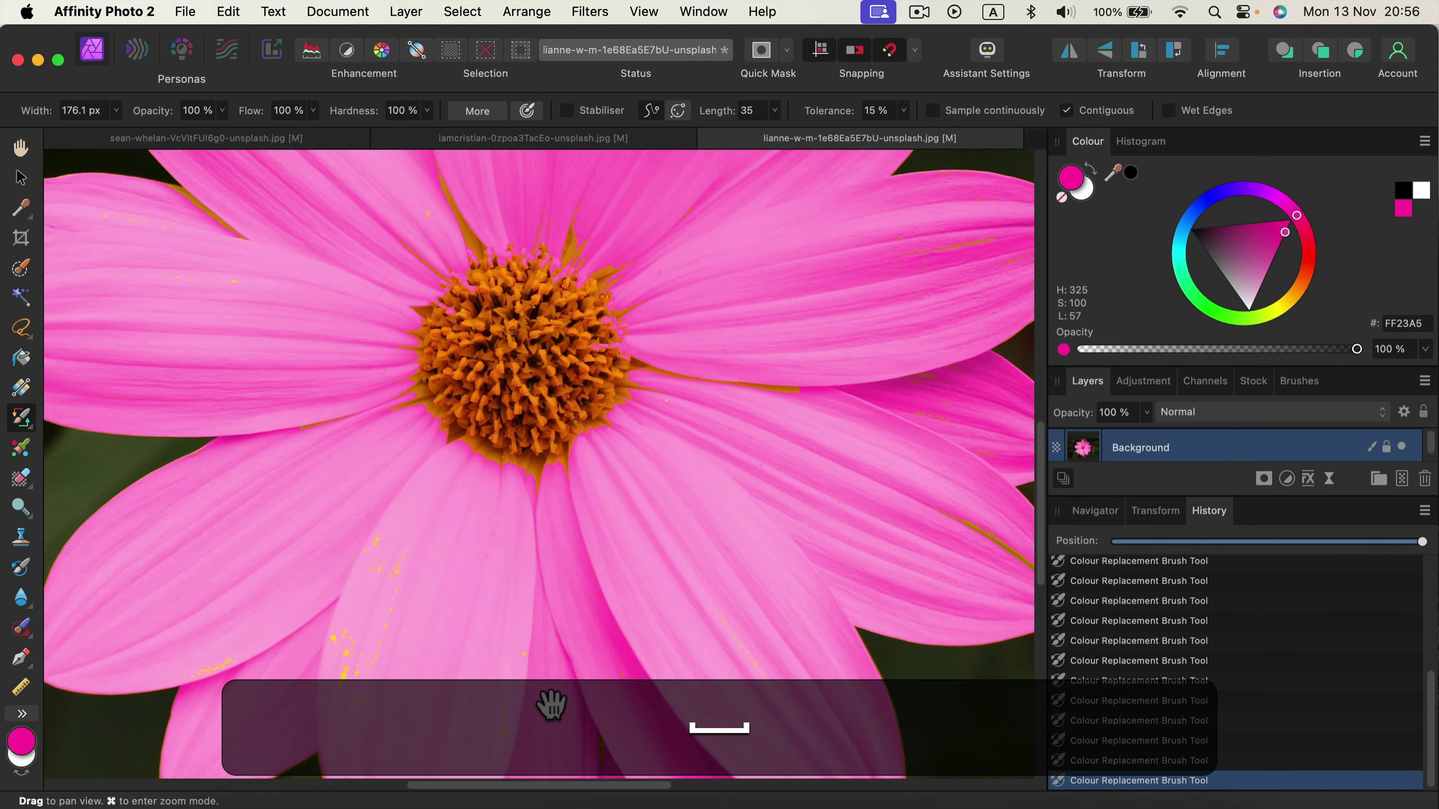
left_click_drag(552, 691, 552, 417)
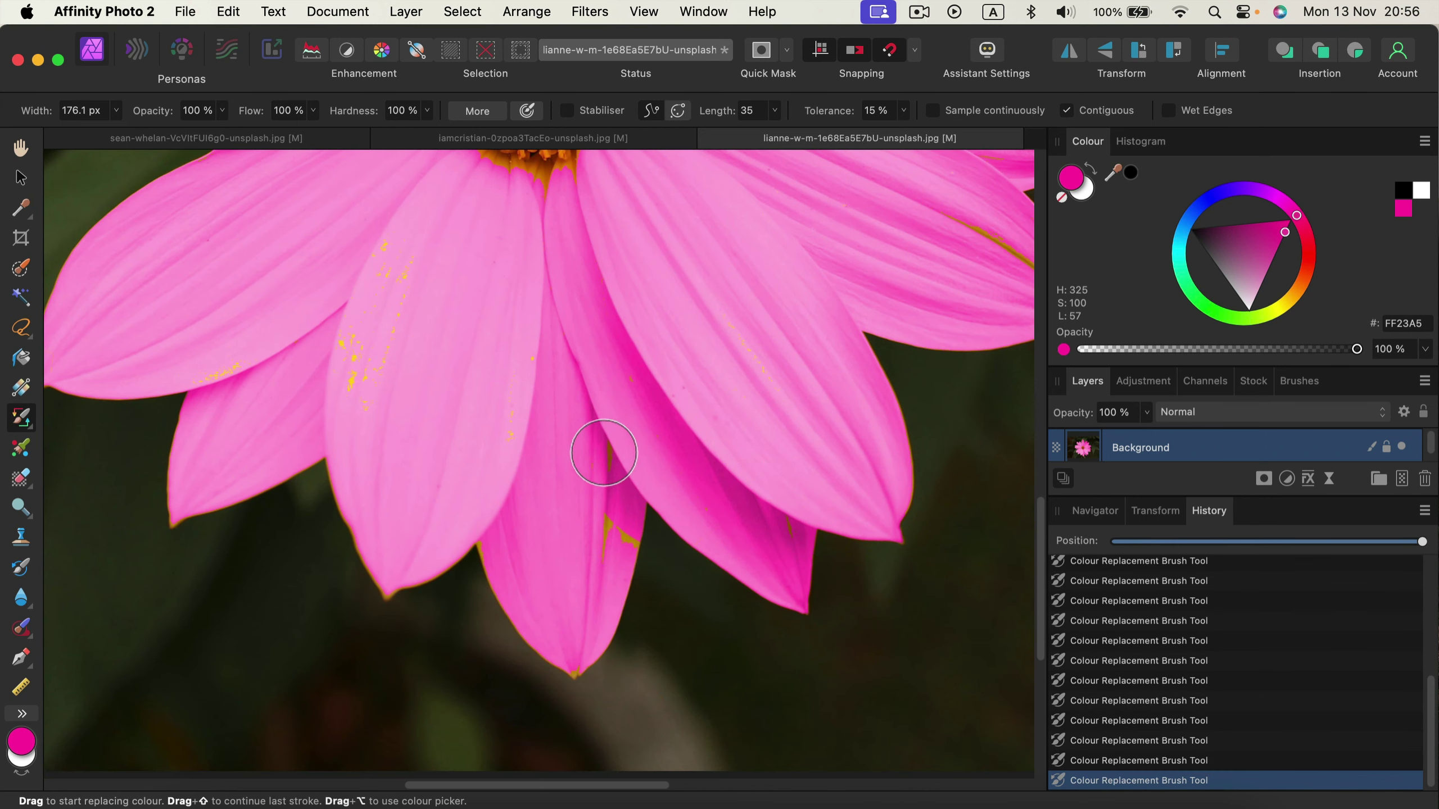
left_click(904, 110)
left_click_drag(903, 131, 918, 131)
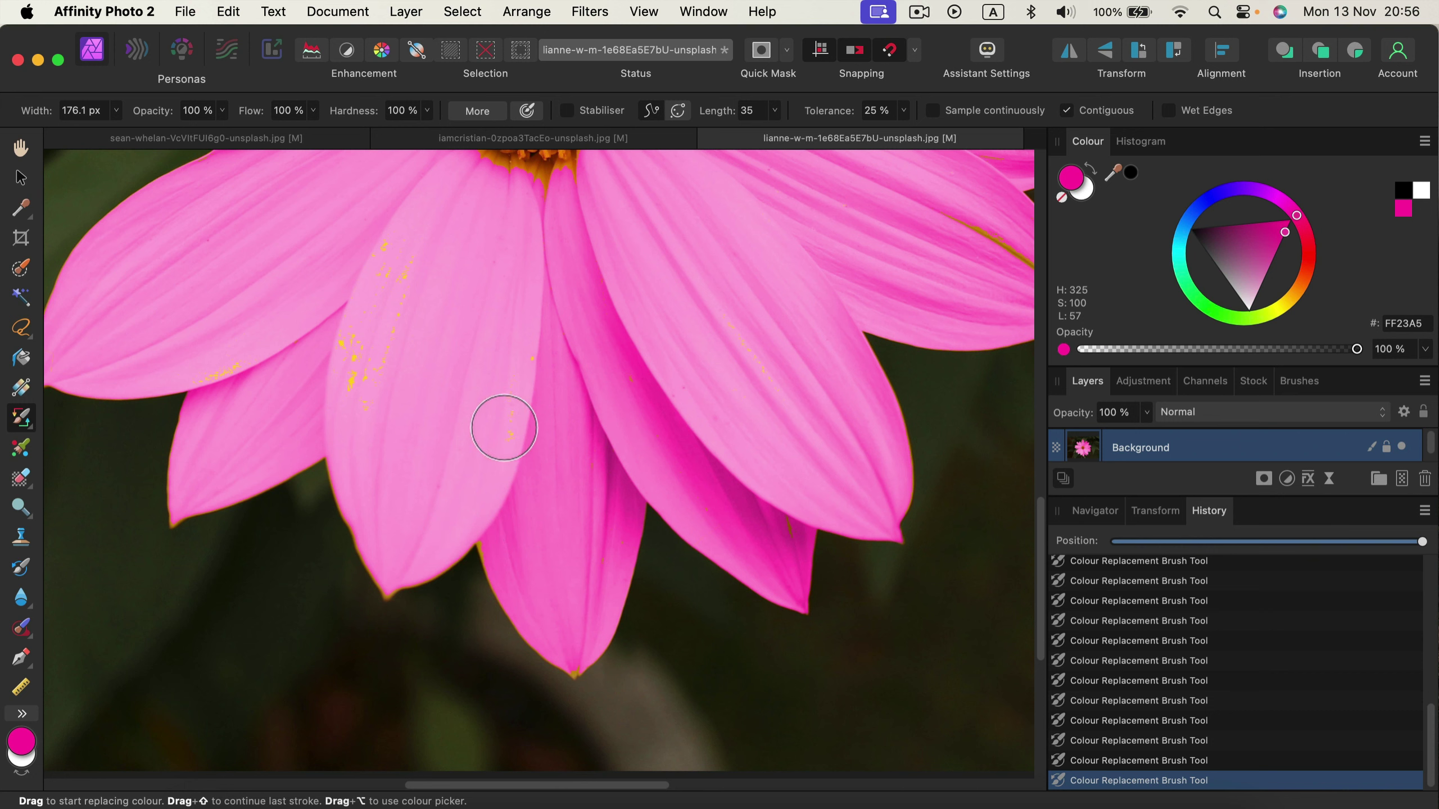
Step: Reduce the brush width to 91.9 px and recolour the isolated yellow specks on two bottom petals pink
key("bracketleft")
key("bracketleft")
key("bracketleft")
key("bracketleft")
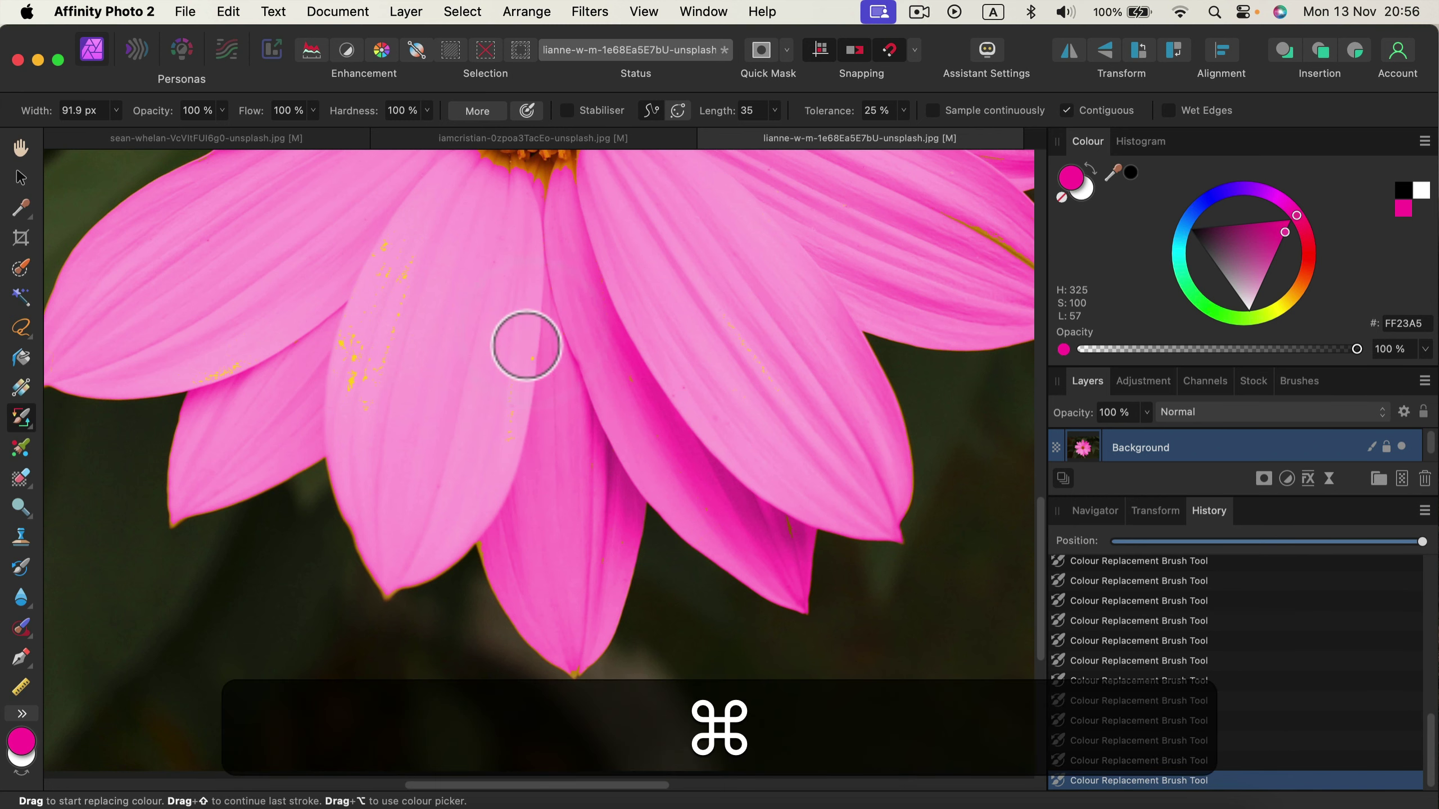
key("super+equal")
key("super+equal")
key("space")
left_click_drag(456, 389, 556, 493)
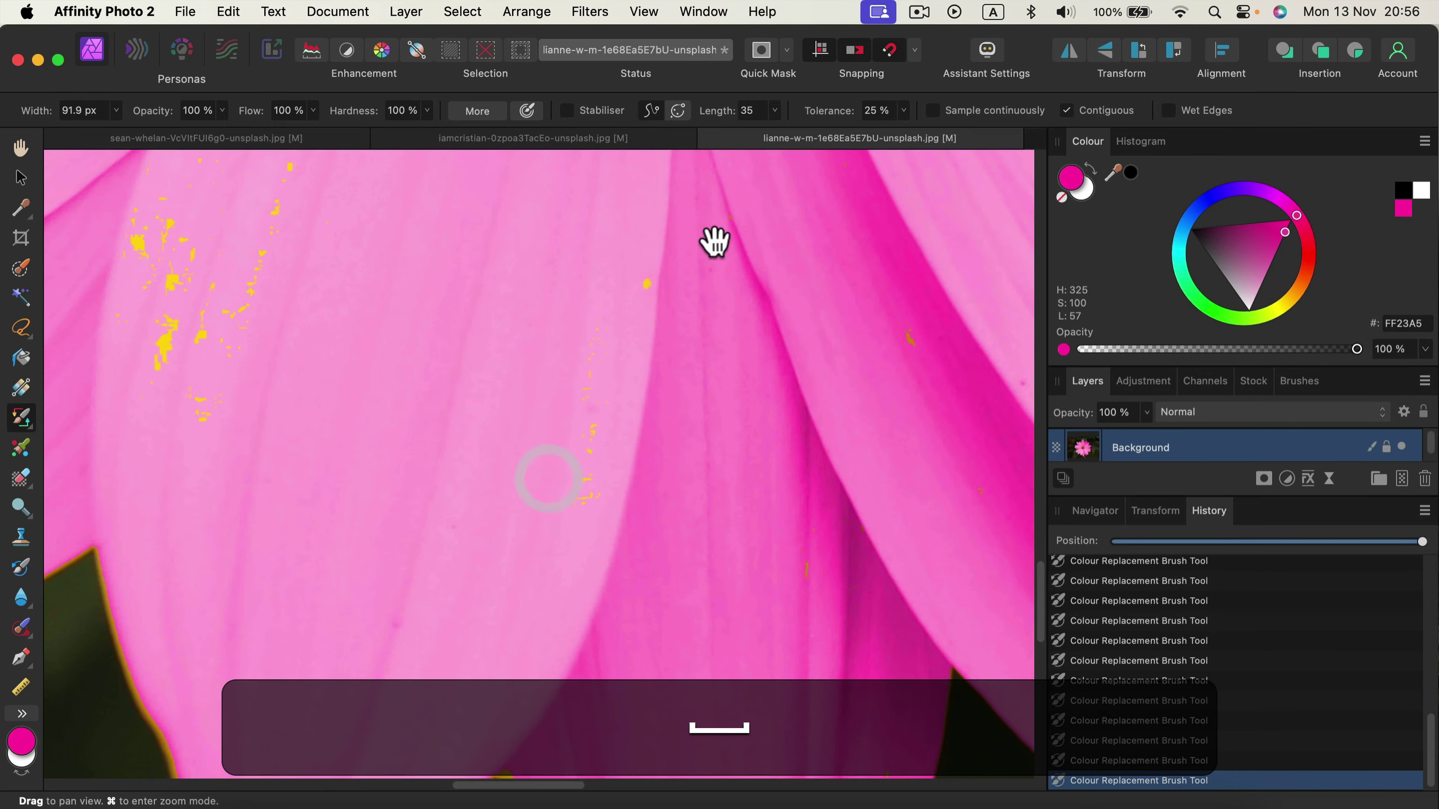
left_click(631, 302)
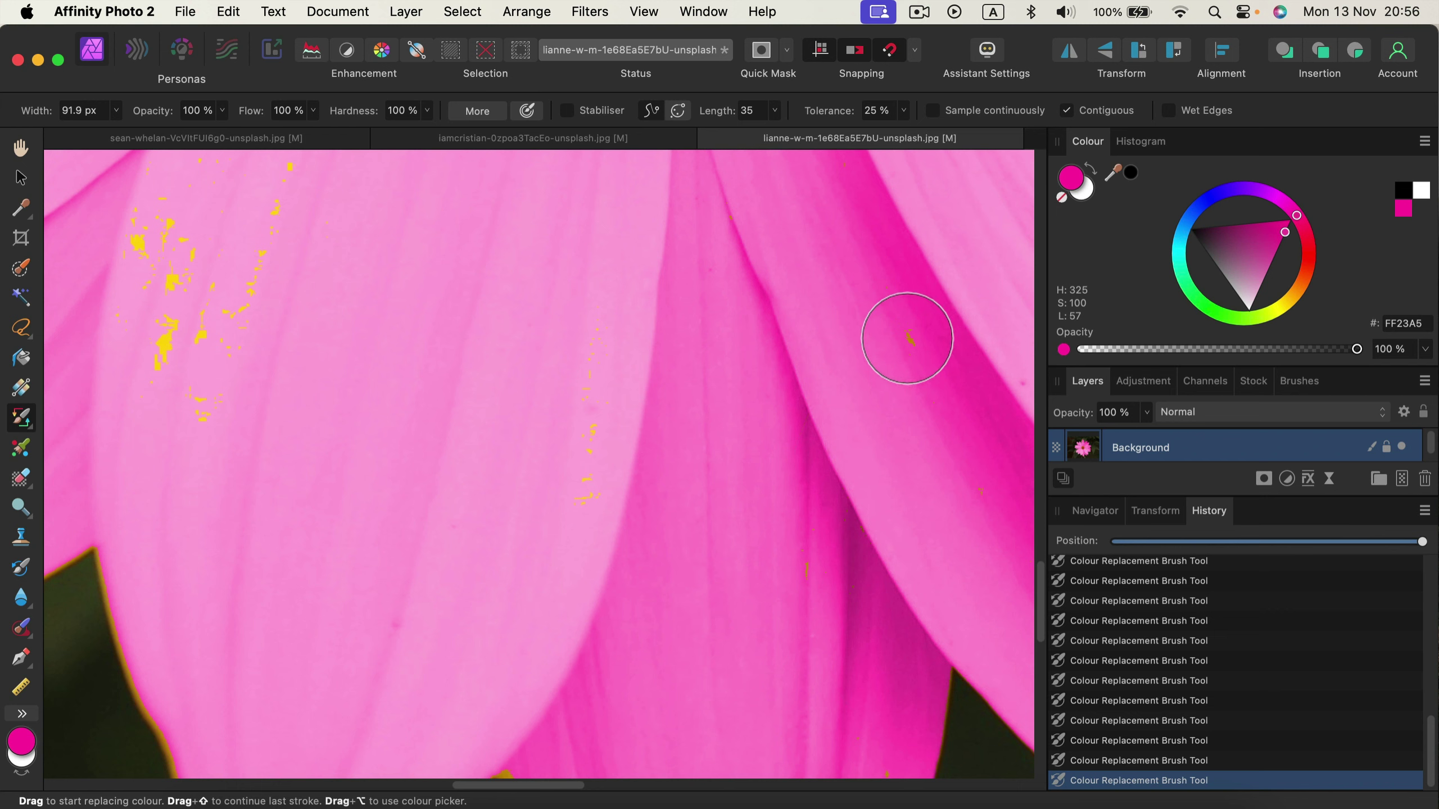
left_click(907, 339)
Step: Enable continuous sampling and brush over the clusters of yellow specks on the bottom-left petal
left_click(958, 115)
key("space")
left_click_drag(653, 420, 746, 387)
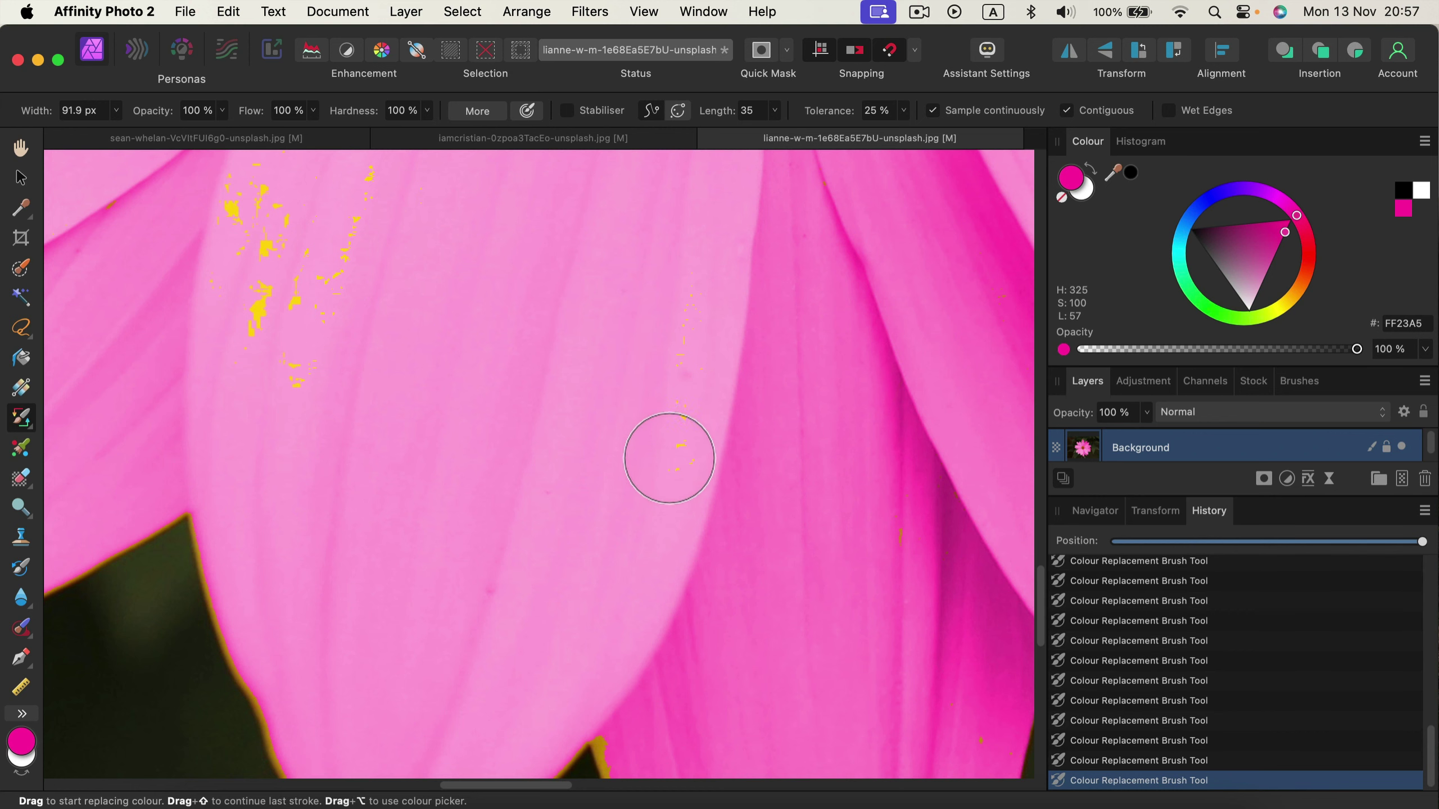
left_click_drag(681, 270, 673, 524)
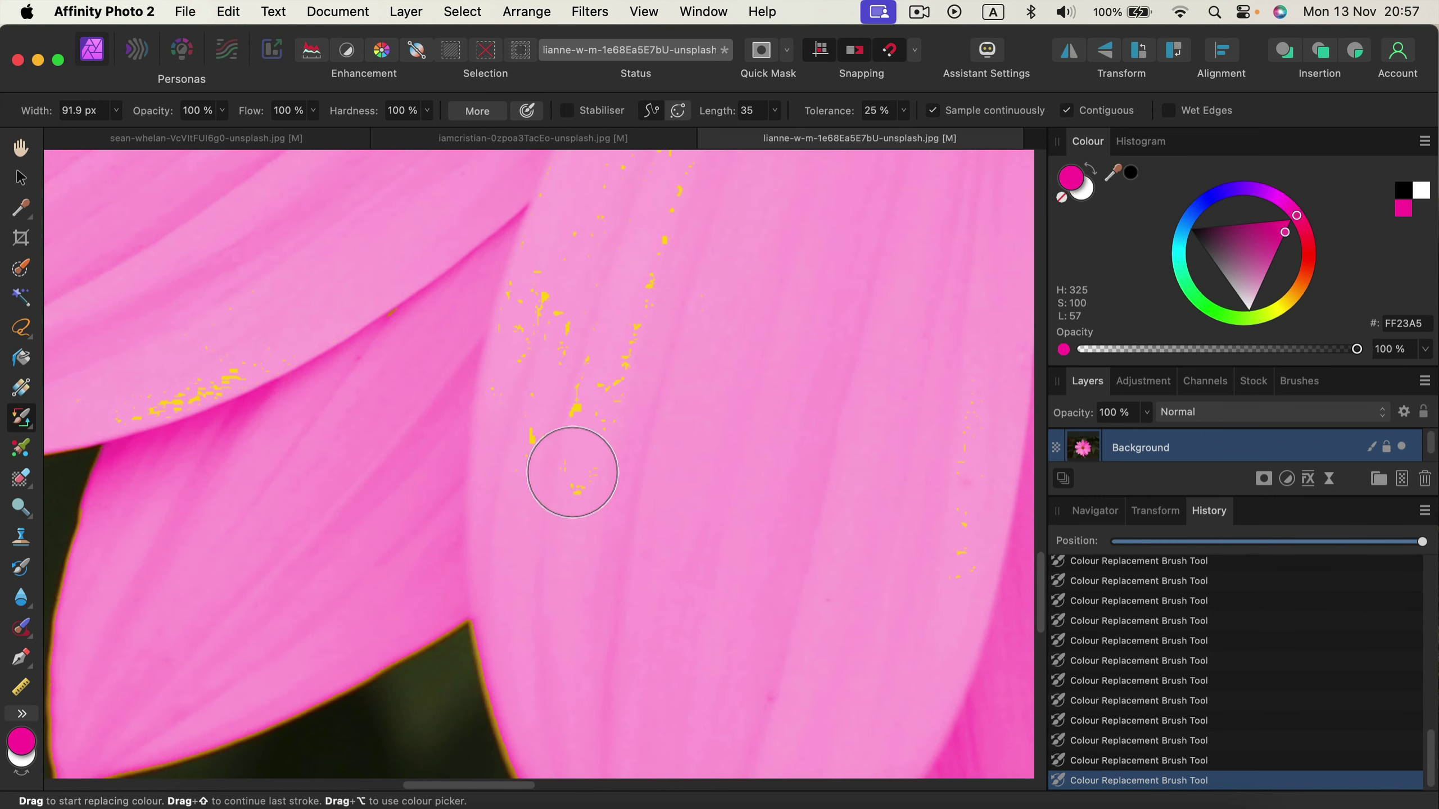
left_click_drag(697, 334, 618, 456)
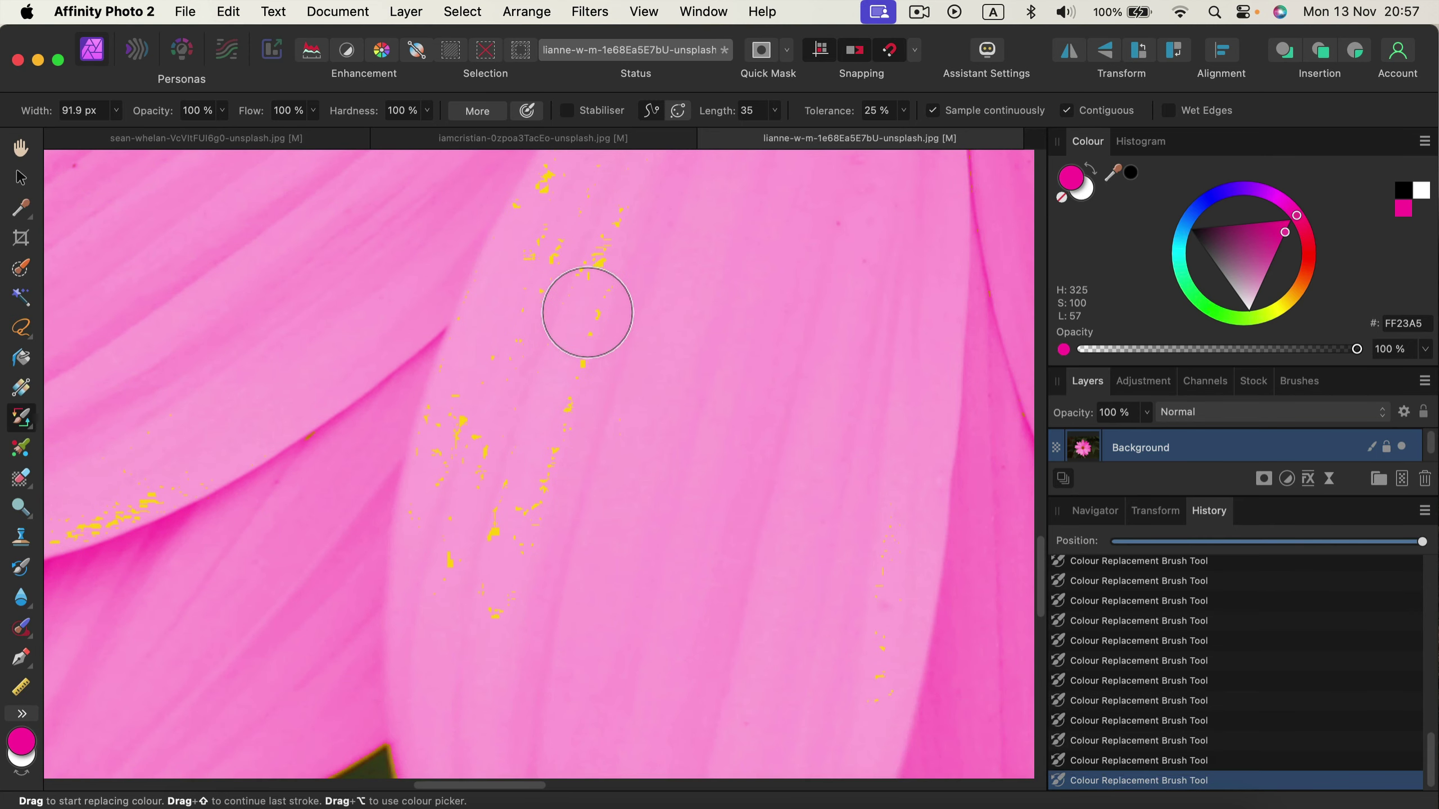
left_click_drag(552, 289, 610, 279)
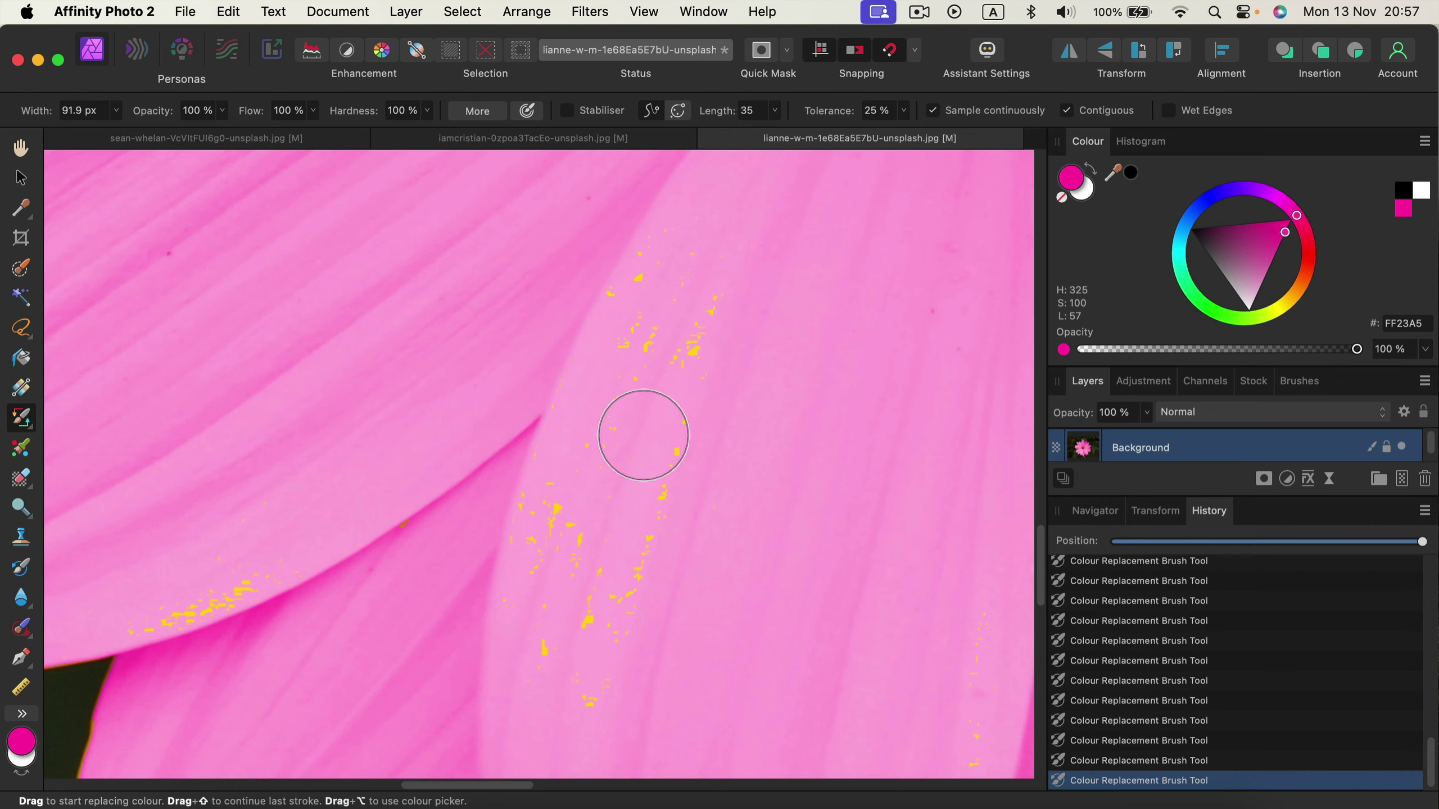
mouse_move(470, 510)
left_mouse_down()
mouse_move(714, 494)
mouse_move(479, 315)
mouse_move(617, 369)
mouse_move(597, 360)
left_mouse_up()
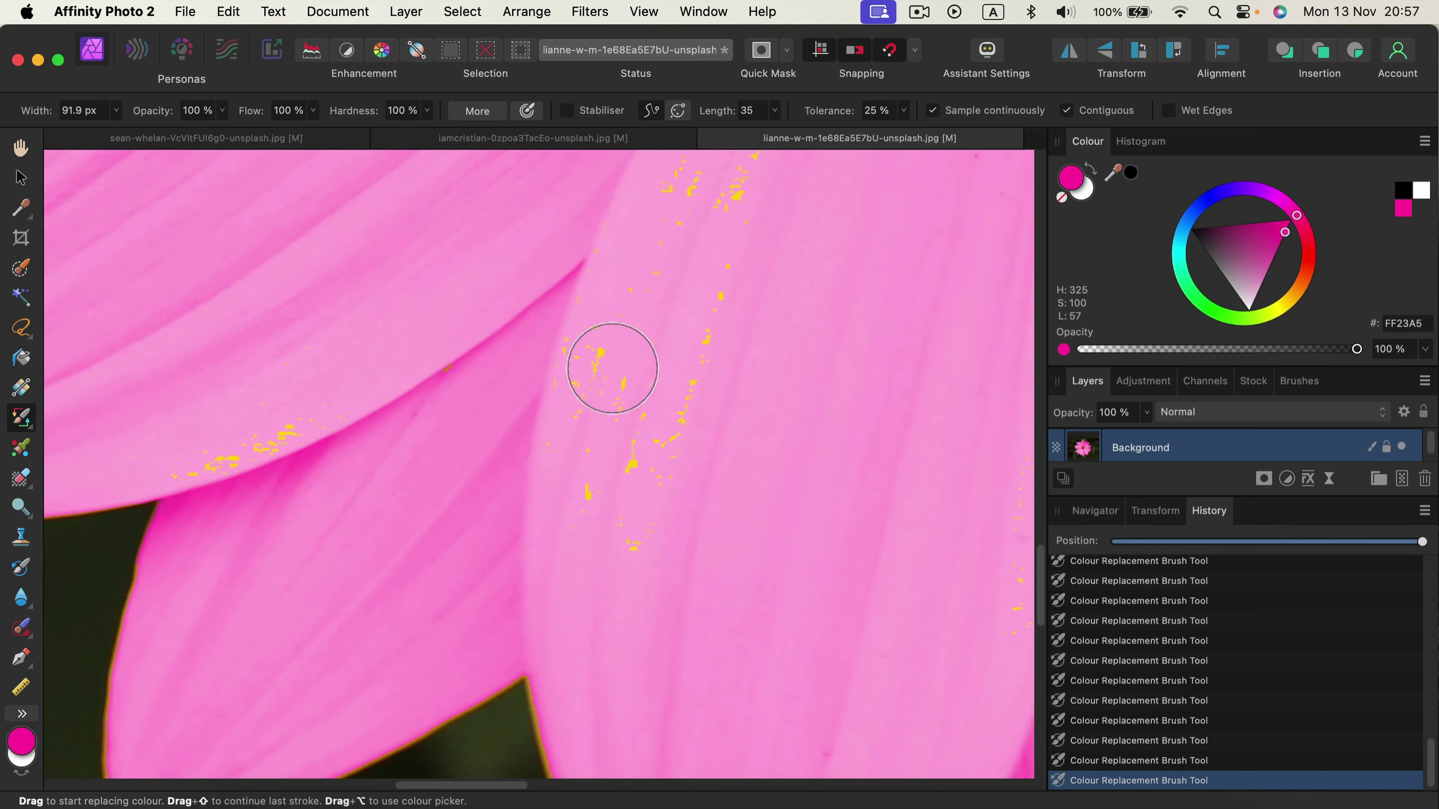
Step: Raise the tolerance to 50% and recolour the remaining yellow specks along the bottom-left petal pink
left_click(775, 110)
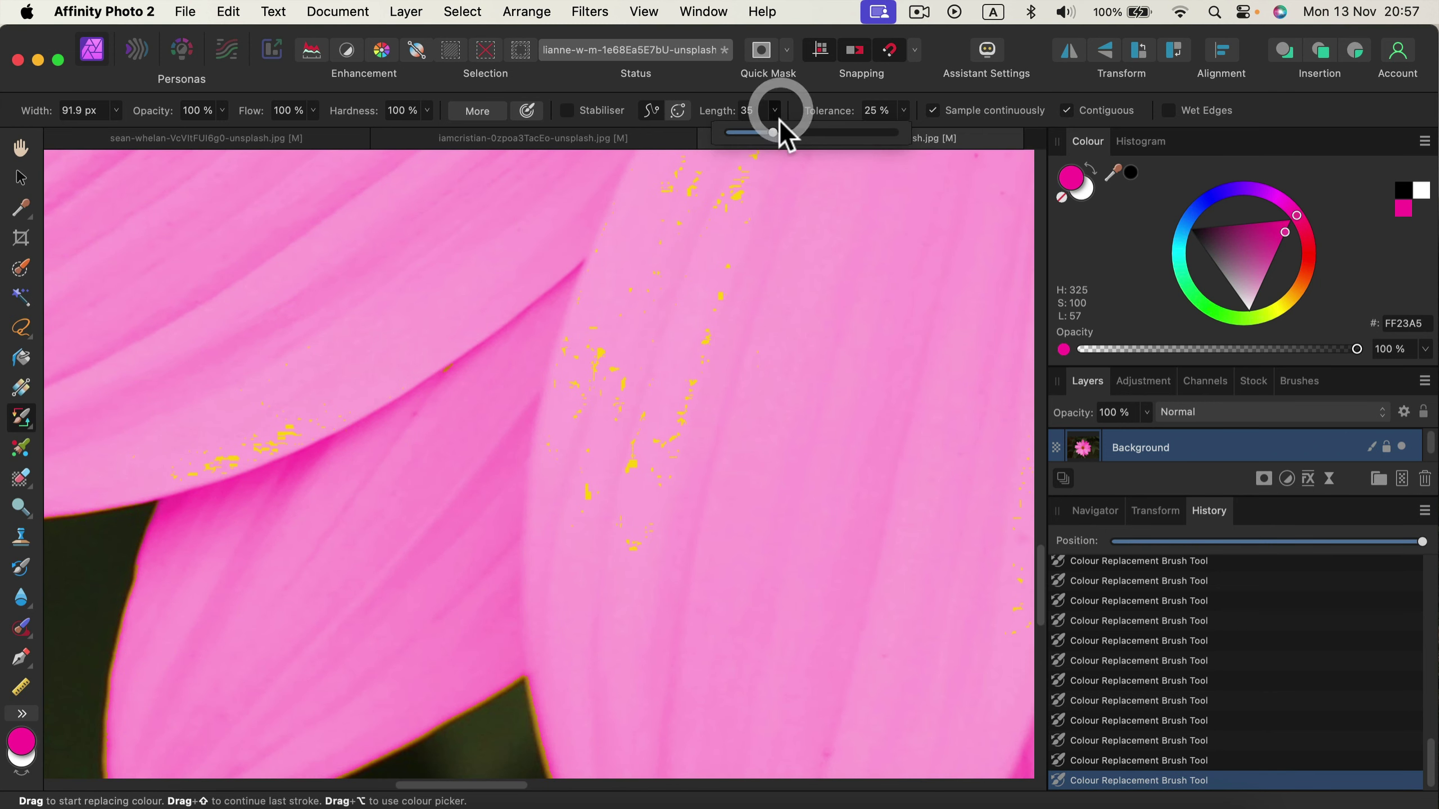
left_click(904, 111)
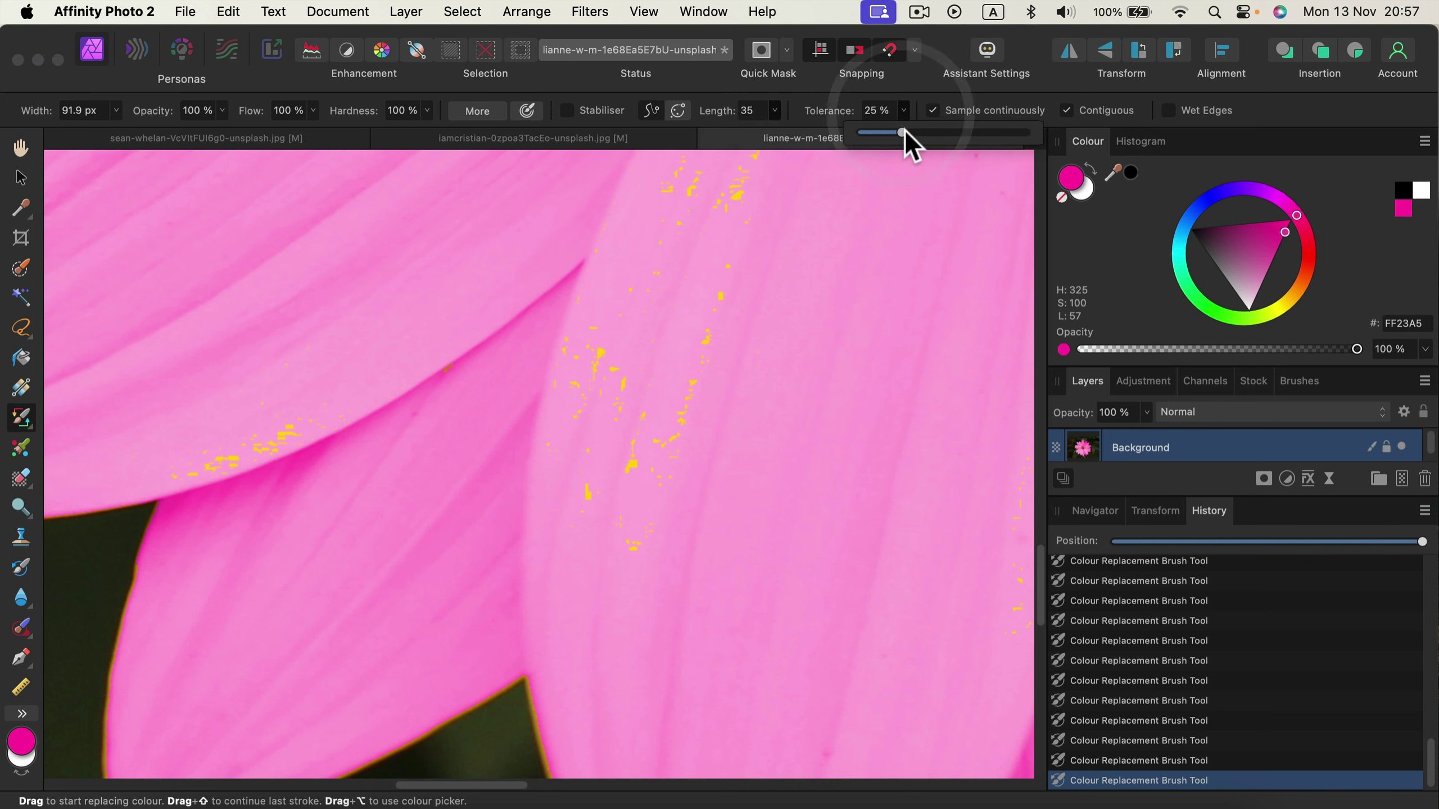
left_click_drag(903, 131, 944, 134)
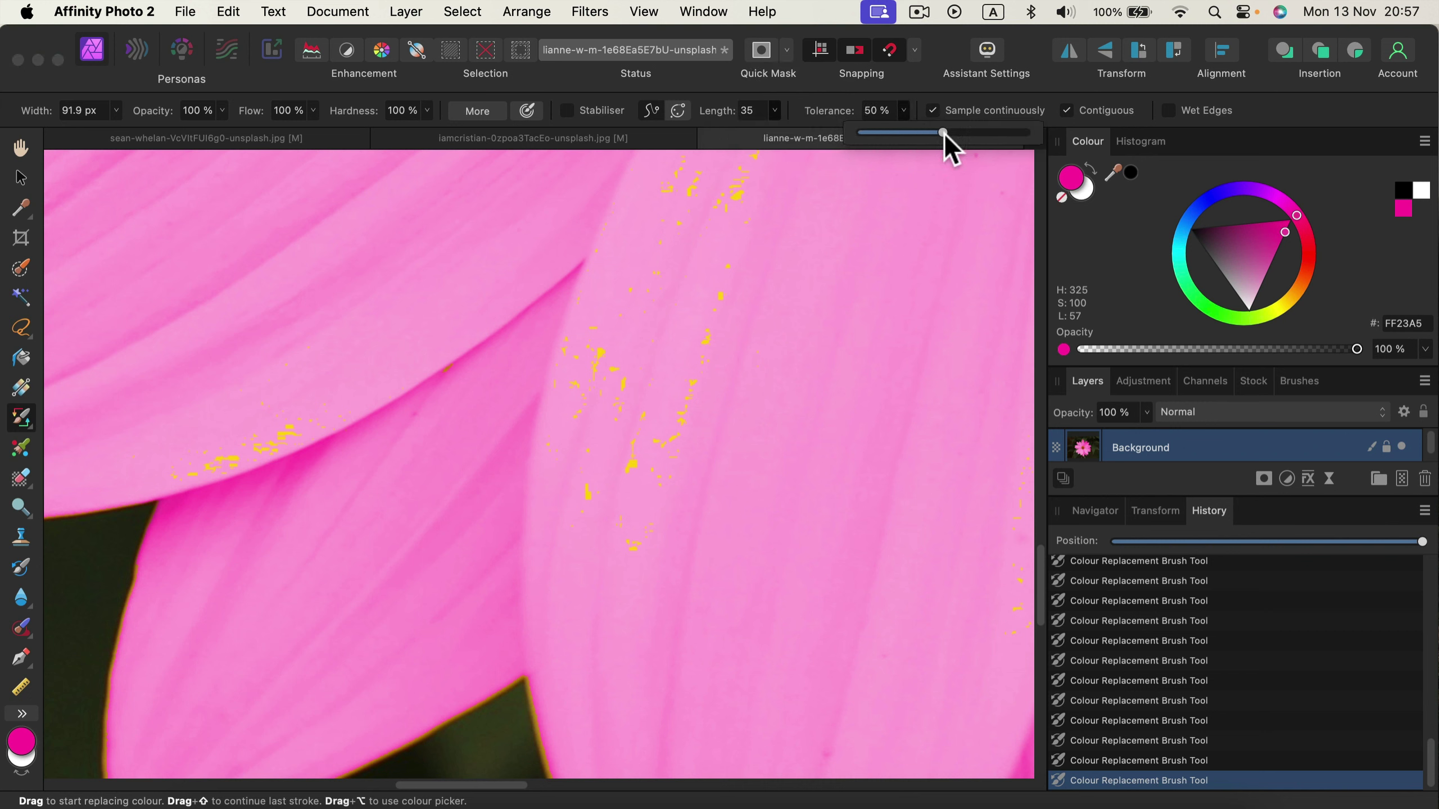
mouse_move(725, 314)
left_mouse_down()
mouse_move(670, 433)
mouse_move(643, 416)
mouse_move(599, 304)
mouse_move(563, 371)
mouse_move(552, 430)
mouse_move(575, 496)
mouse_move(682, 461)
left_mouse_up()
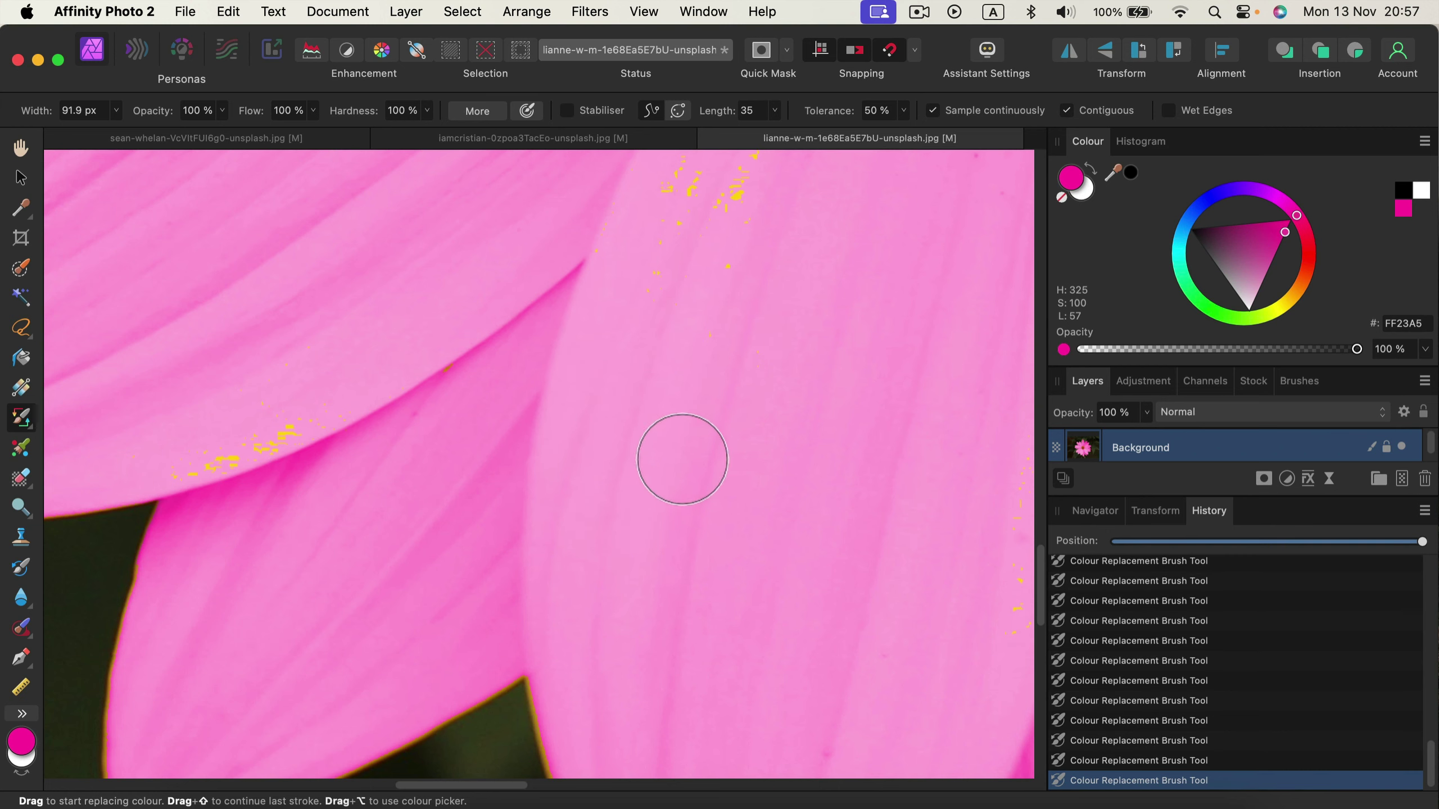
key("space")
left_click_drag(688, 349, 672, 535)
mouse_move(663, 317)
left_mouse_down()
mouse_move(631, 424)
mouse_move(674, 352)
mouse_move(725, 328)
mouse_move(693, 414)
mouse_move(726, 327)
mouse_move(736, 362)
left_mouse_up()
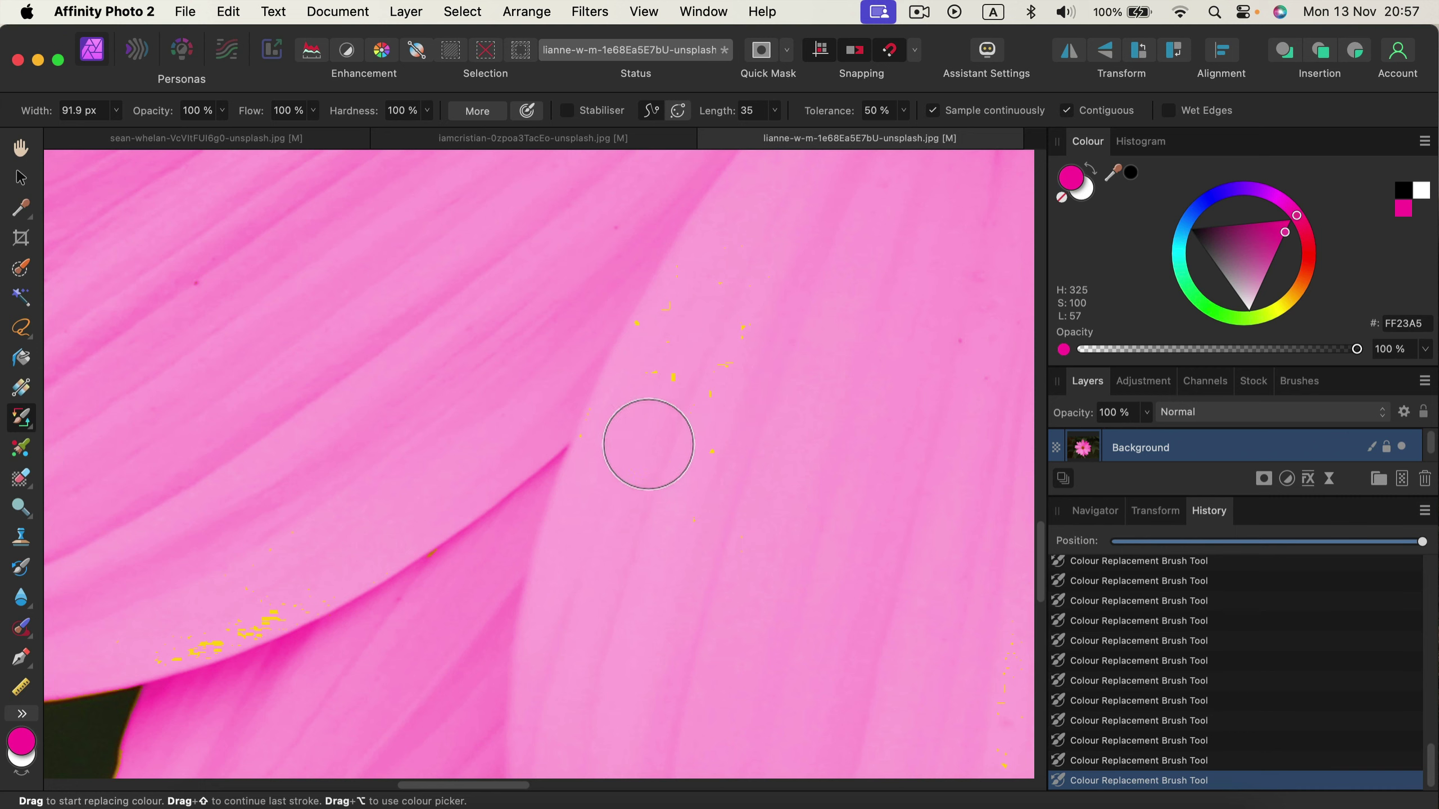
mouse_move(624, 329)
left_mouse_down()
mouse_move(594, 495)
mouse_move(692, 363)
mouse_move(746, 364)
mouse_move(743, 304)
mouse_move(718, 421)
left_mouse_up()
Step: Recolour the yellow specks on the adjoining petal's edge and the yellow line between the petals left of the flower's centre pink
key("space")
mouse_move(639, 519)
left_mouse_down()
mouse_move(848, 363)
mouse_move(1031, 284)
left_mouse_up()
mouse_move(602, 367)
left_mouse_down()
mouse_move(614, 395)
mouse_move(576, 431)
mouse_move(679, 364)
mouse_move(759, 344)
left_mouse_up()
key("space")
mouse_move(360, 292)
left_mouse_down()
mouse_move(433, 537)
mouse_move(581, 433)
mouse_move(742, 276)
mouse_move(702, 529)
left_mouse_up()
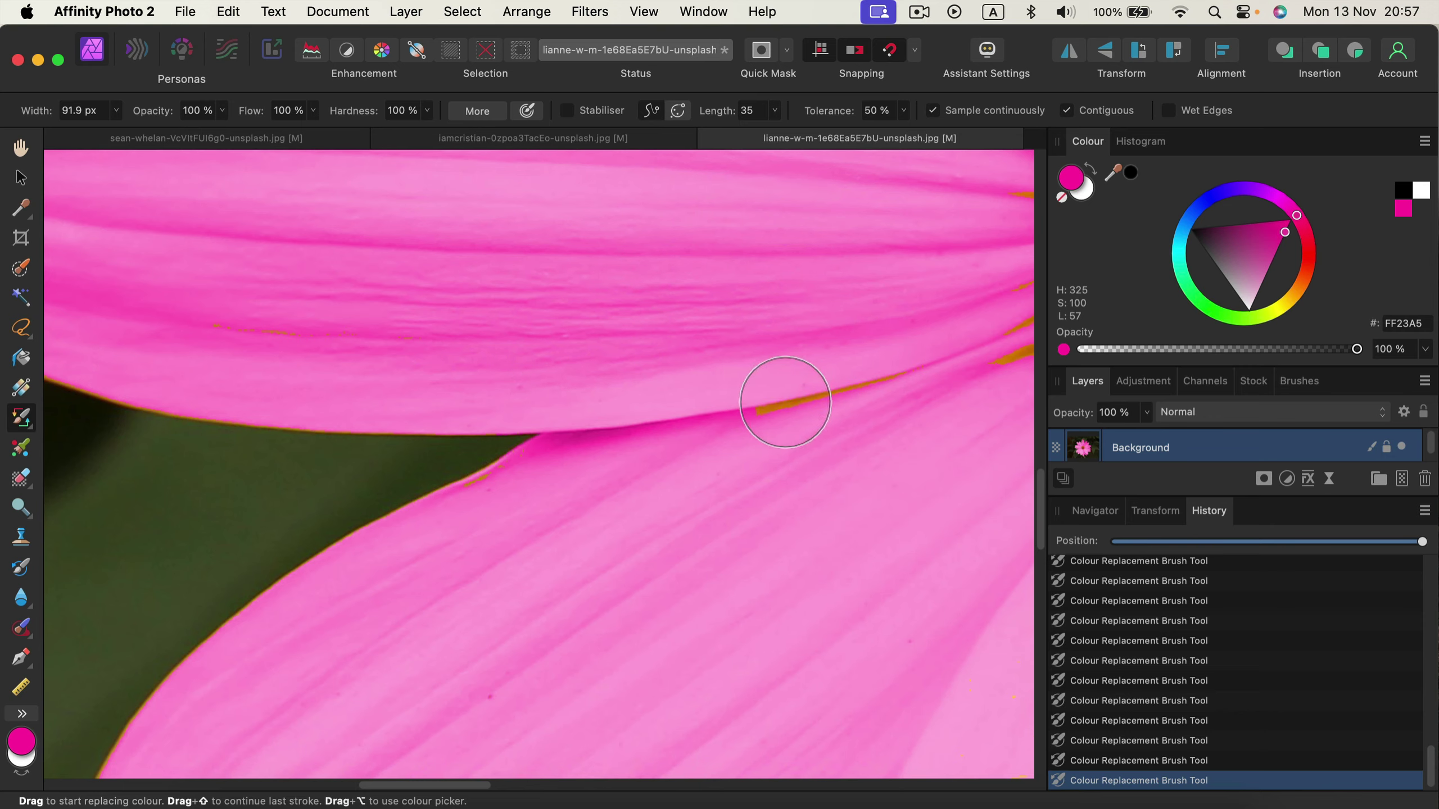
key("space")
mouse_move(893, 376)
left_mouse_down()
mouse_move(360, 572)
mouse_move(371, 564)
left_mouse_up()
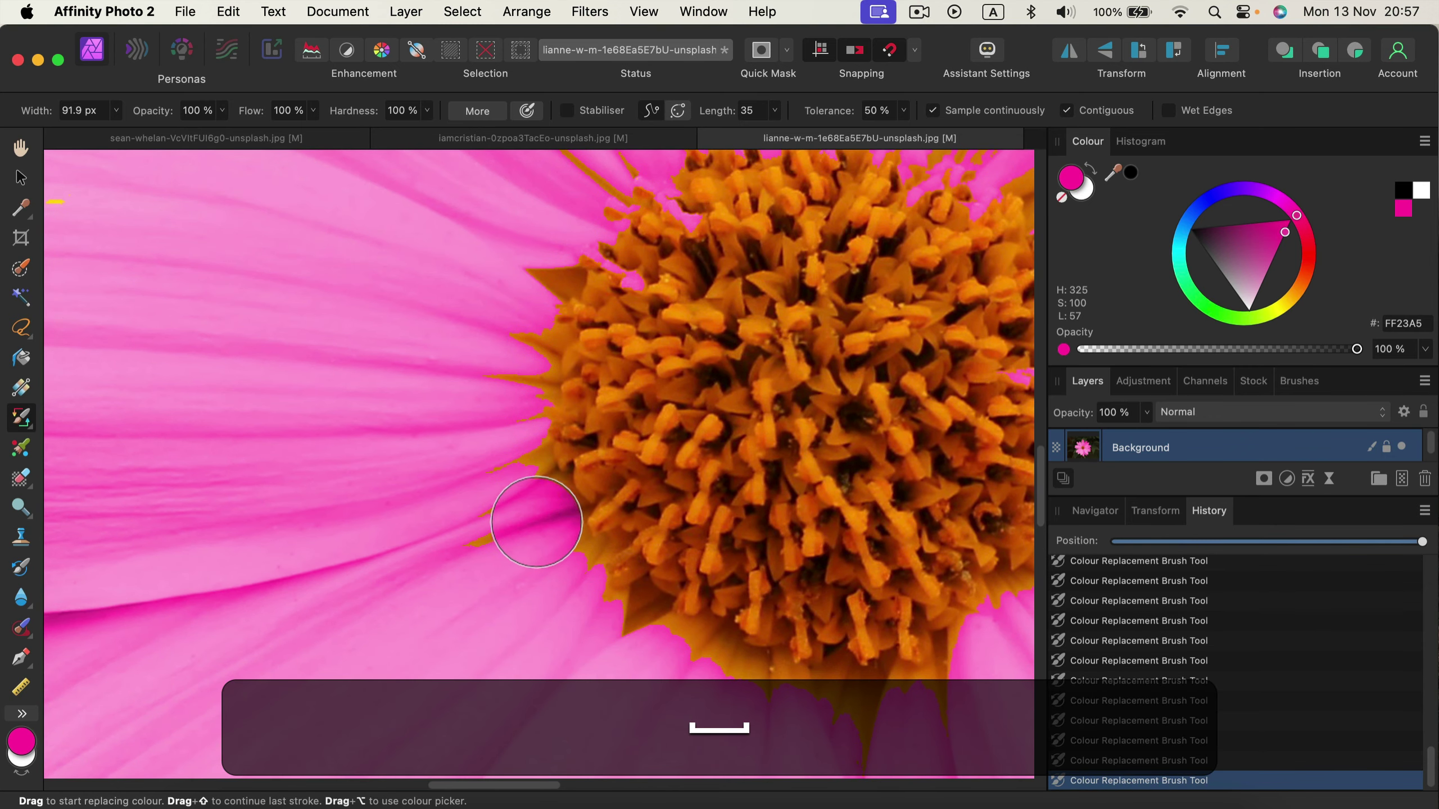
Step: Finish recolouring the petal gap left of the flower's centre pink, then set tolerance to 40% with continuous sampling disabled
left_click_drag(456, 552, 528, 483)
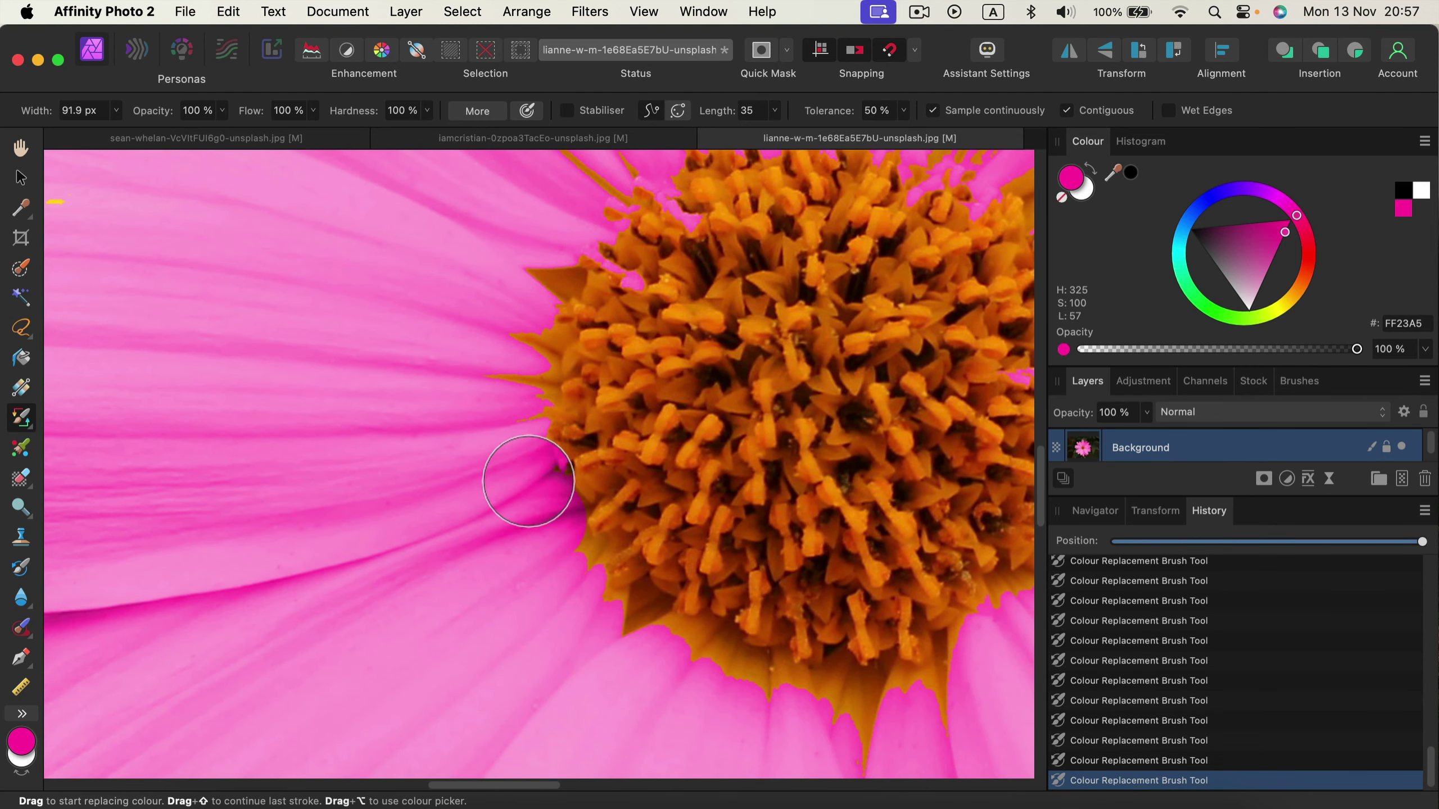
left_click(904, 111)
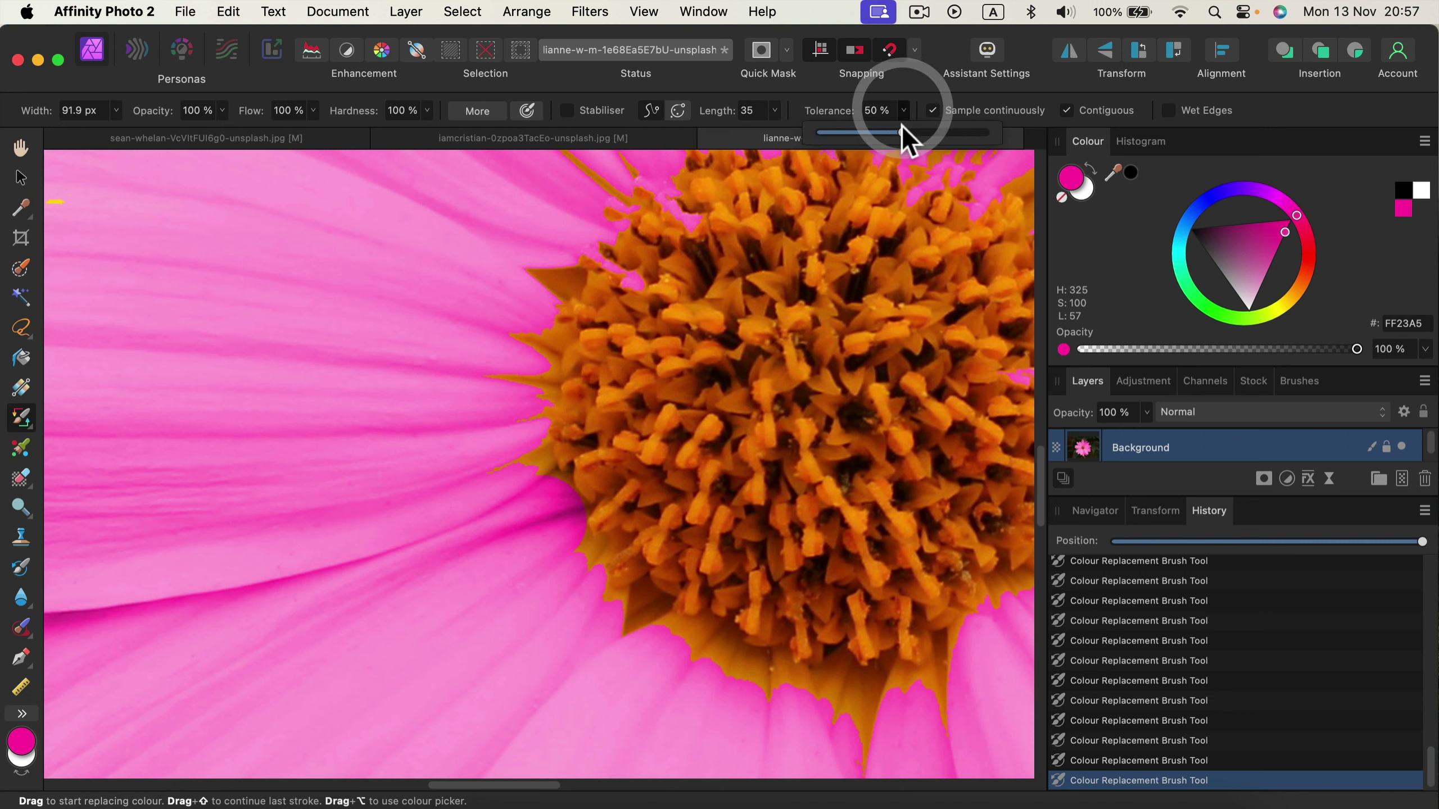
left_click_drag(902, 128, 893, 130)
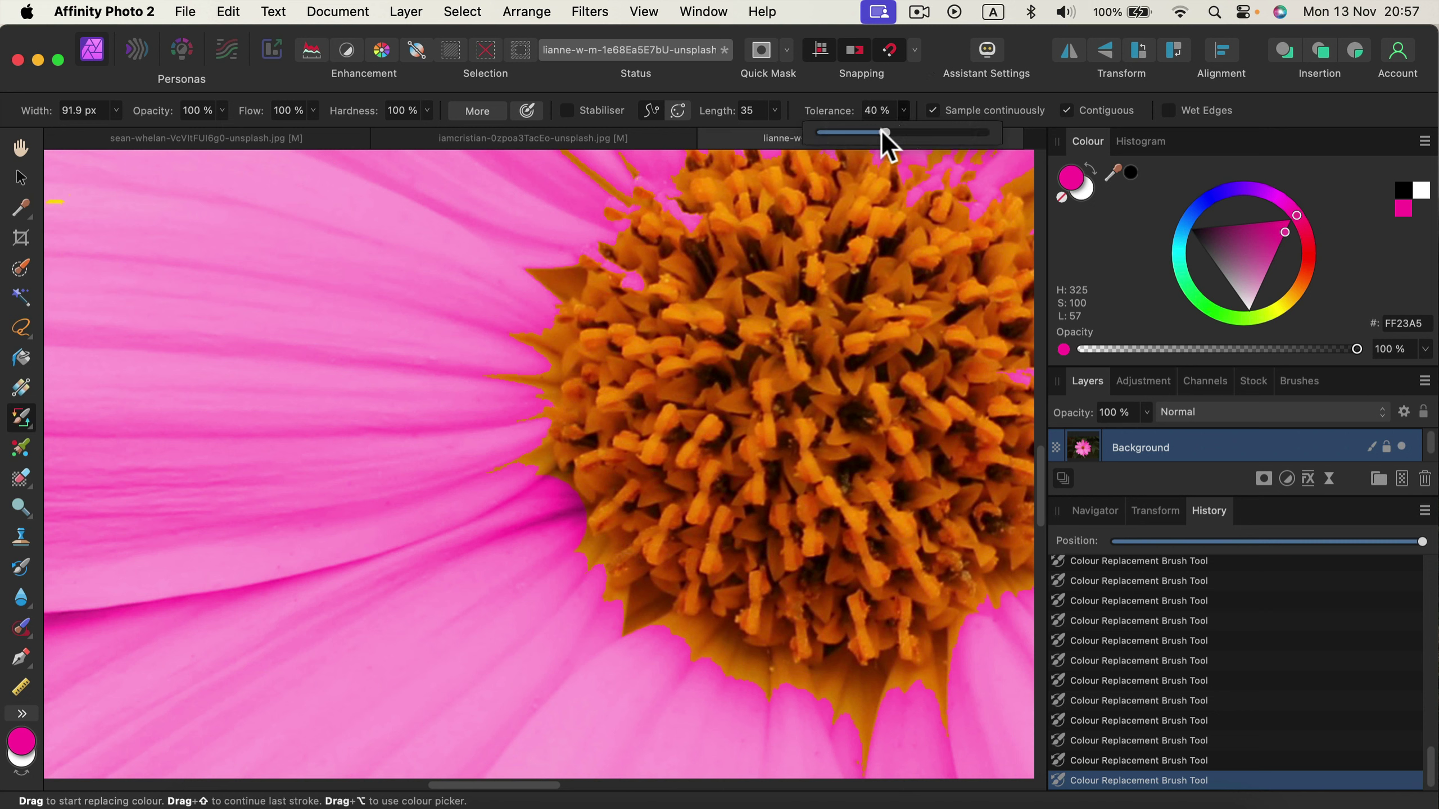
left_click(934, 111)
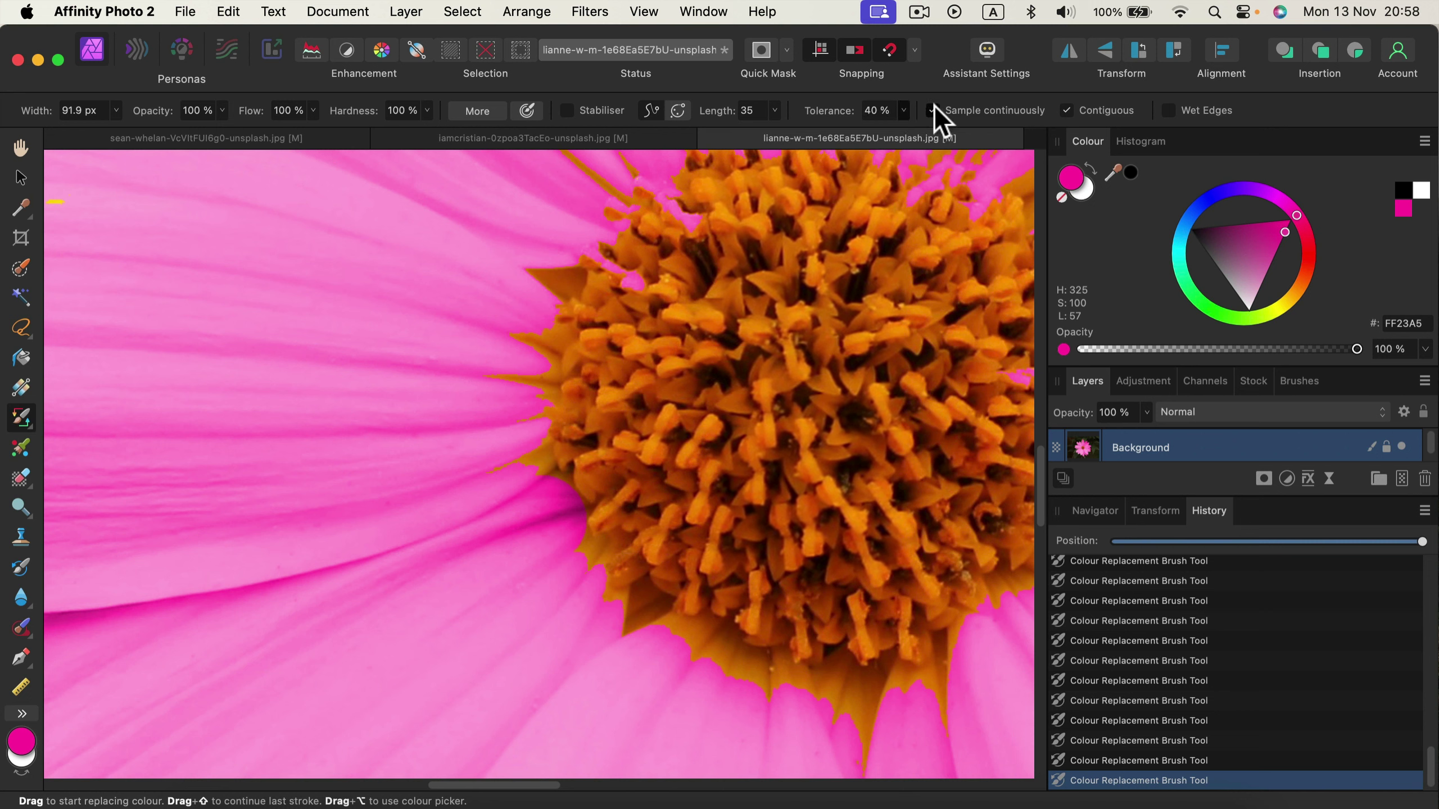
Step: Recolour the yellow gaps between the petals just below the flower's centre pink
key("space")
left_click_drag(527, 624, 395, 493)
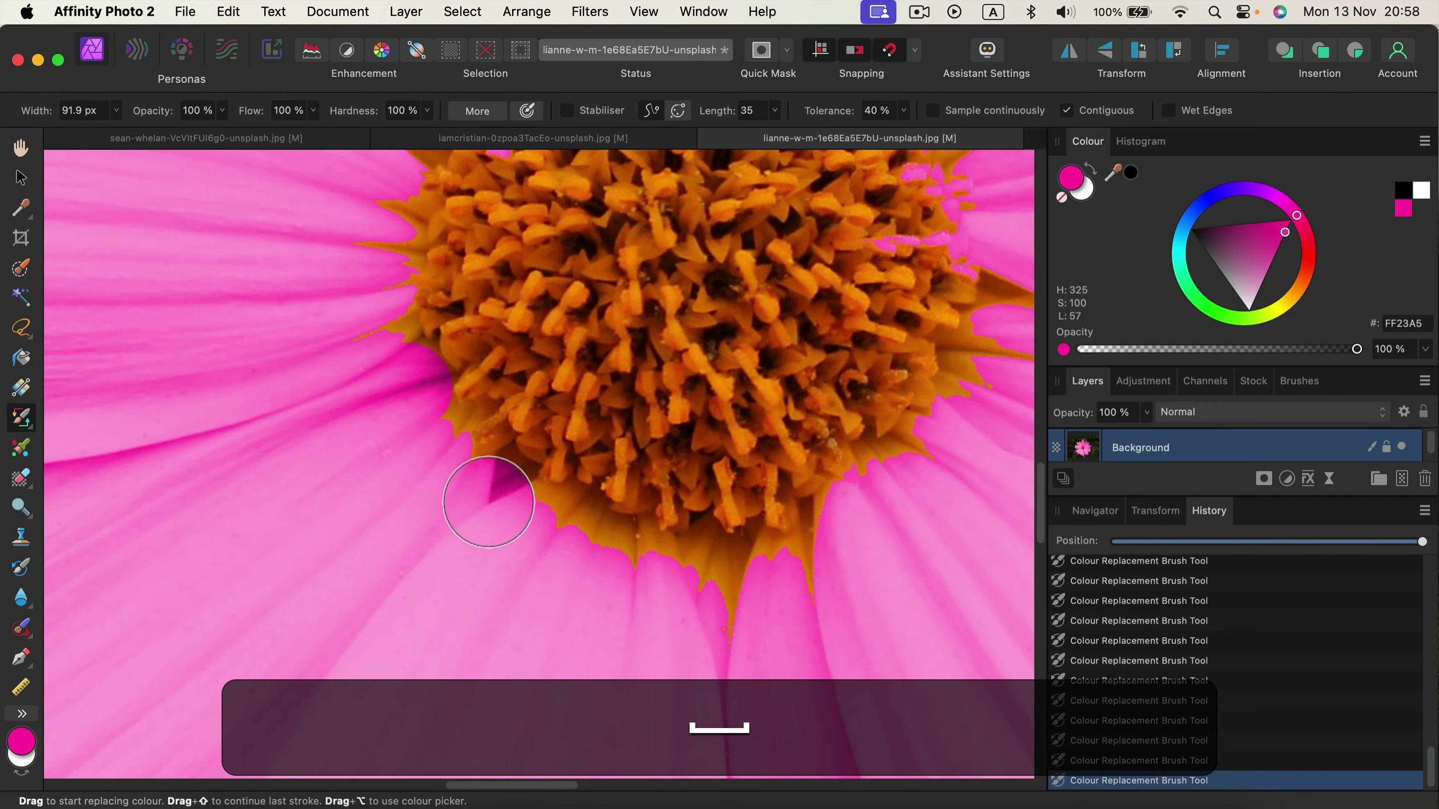
left_click(499, 496)
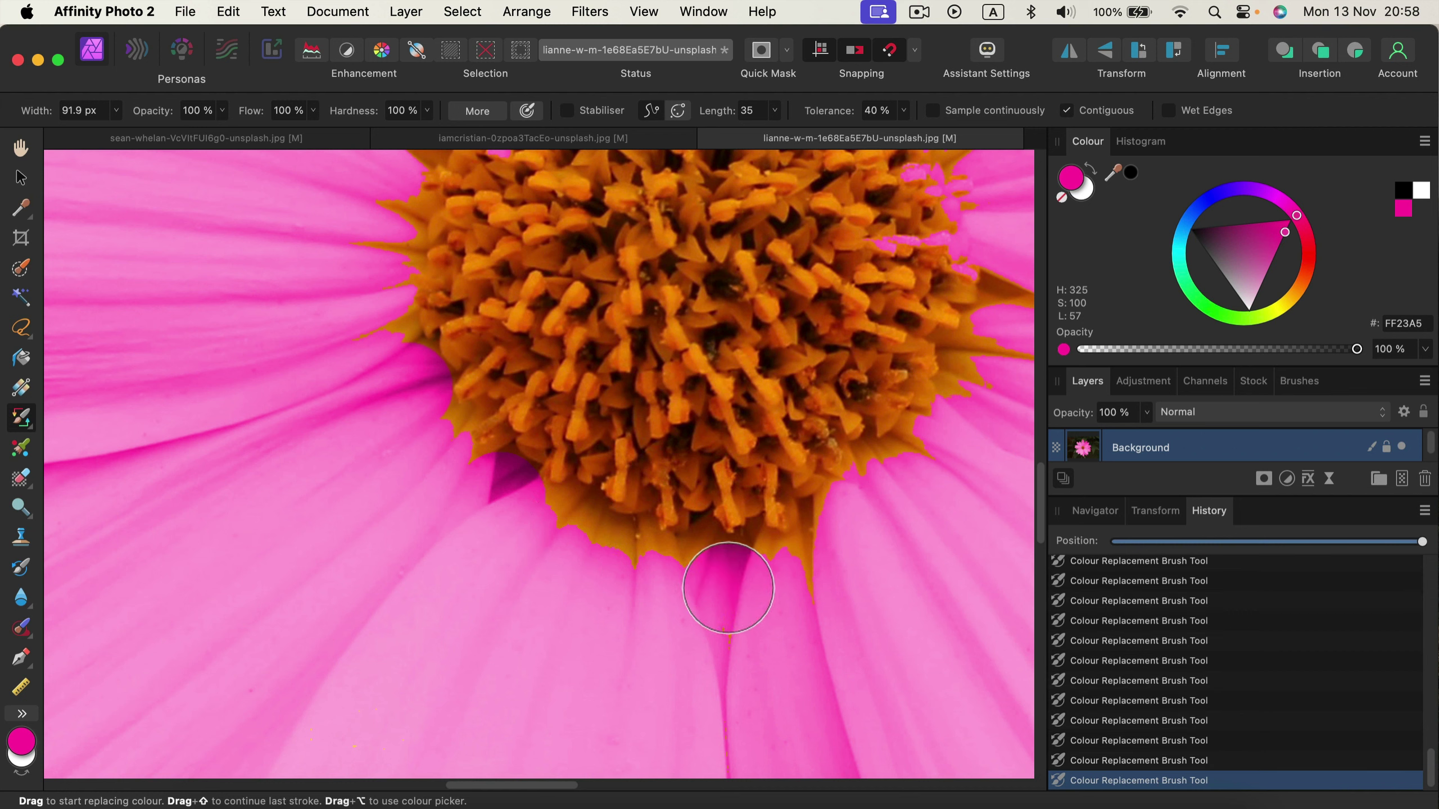
mouse_move(606, 550)
left_mouse_down()
mouse_move(521, 508)
mouse_move(672, 559)
mouse_move(645, 560)
mouse_move(730, 572)
mouse_move(812, 565)
mouse_move(842, 532)
mouse_move(658, 611)
left_mouse_up()
Step: Recolour the yellow lines between the petals right of the flower's centre pink
key("space")
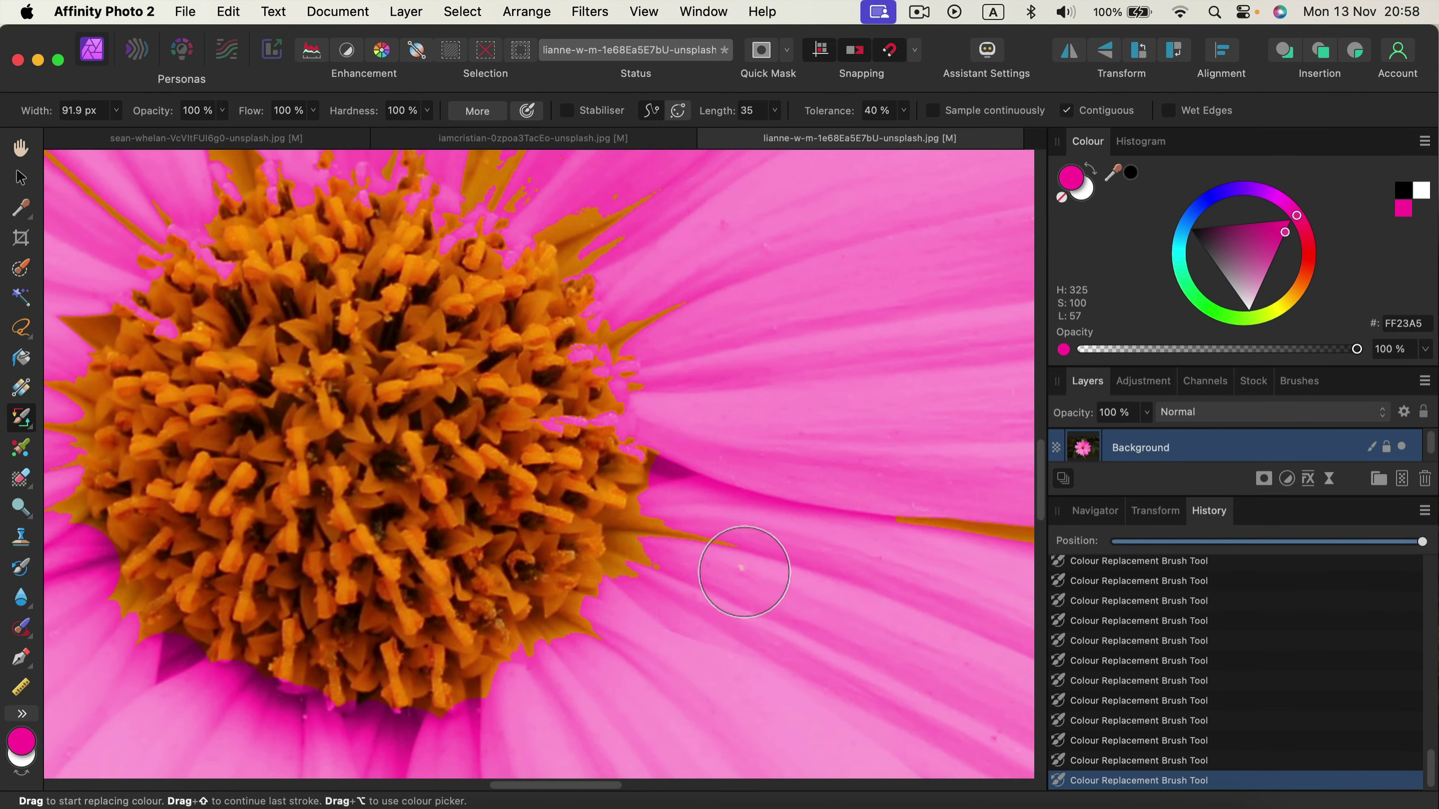
mouse_move(651, 544)
left_mouse_down()
mouse_move(659, 522)
mouse_move(642, 527)
mouse_move(650, 583)
mouse_move(589, 627)
left_mouse_up()
key("space")
mouse_move(785, 565)
left_mouse_down()
mouse_move(160, 431)
mouse_move(378, 459)
mouse_move(750, 404)
mouse_move(680, 521)
mouse_move(748, 524)
left_mouse_up()
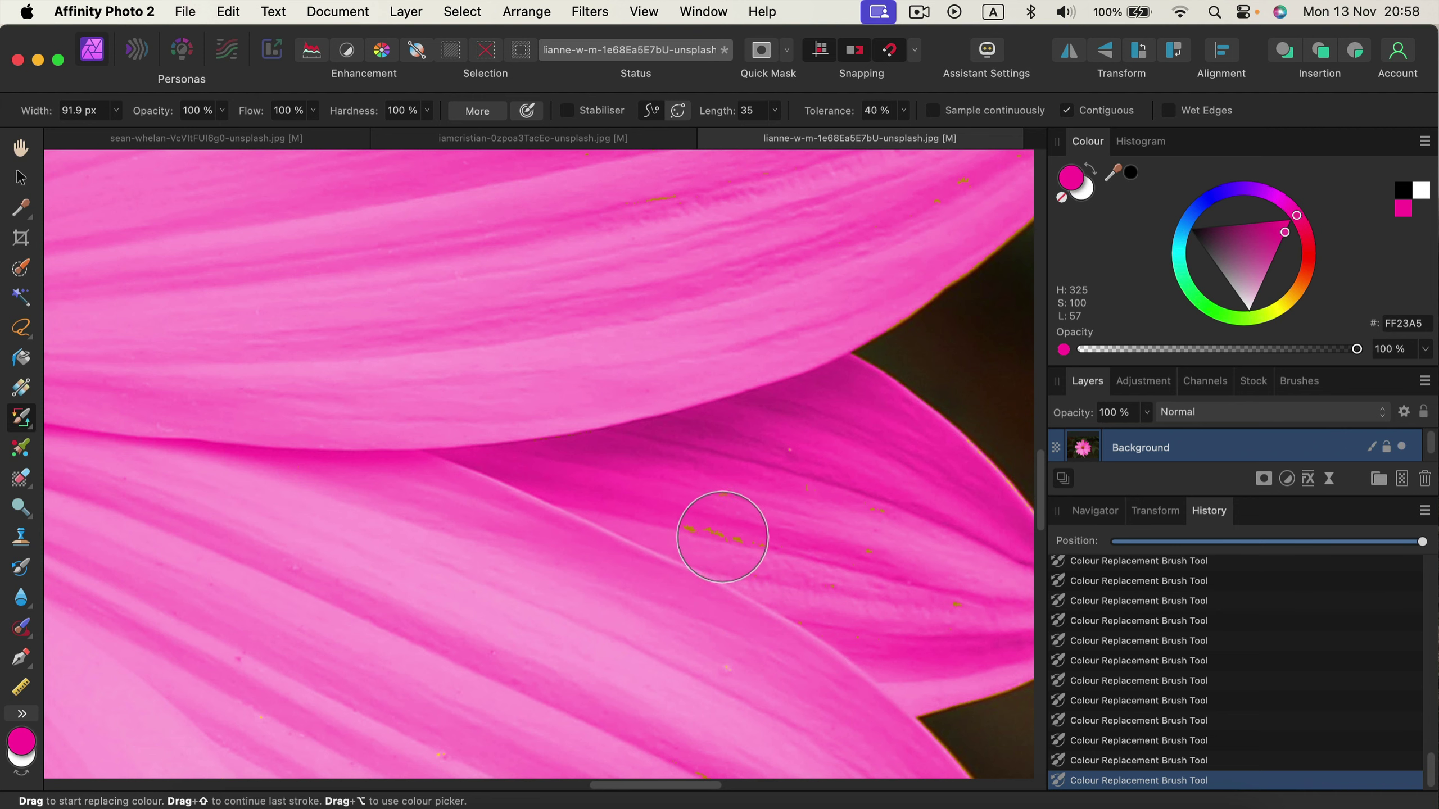
Step: Brush pink over the yellow line running to the tip of the lower-right petal
key("space")
left_click_drag(845, 553, 618, 451)
left_click_drag(535, 542, 460, 305)
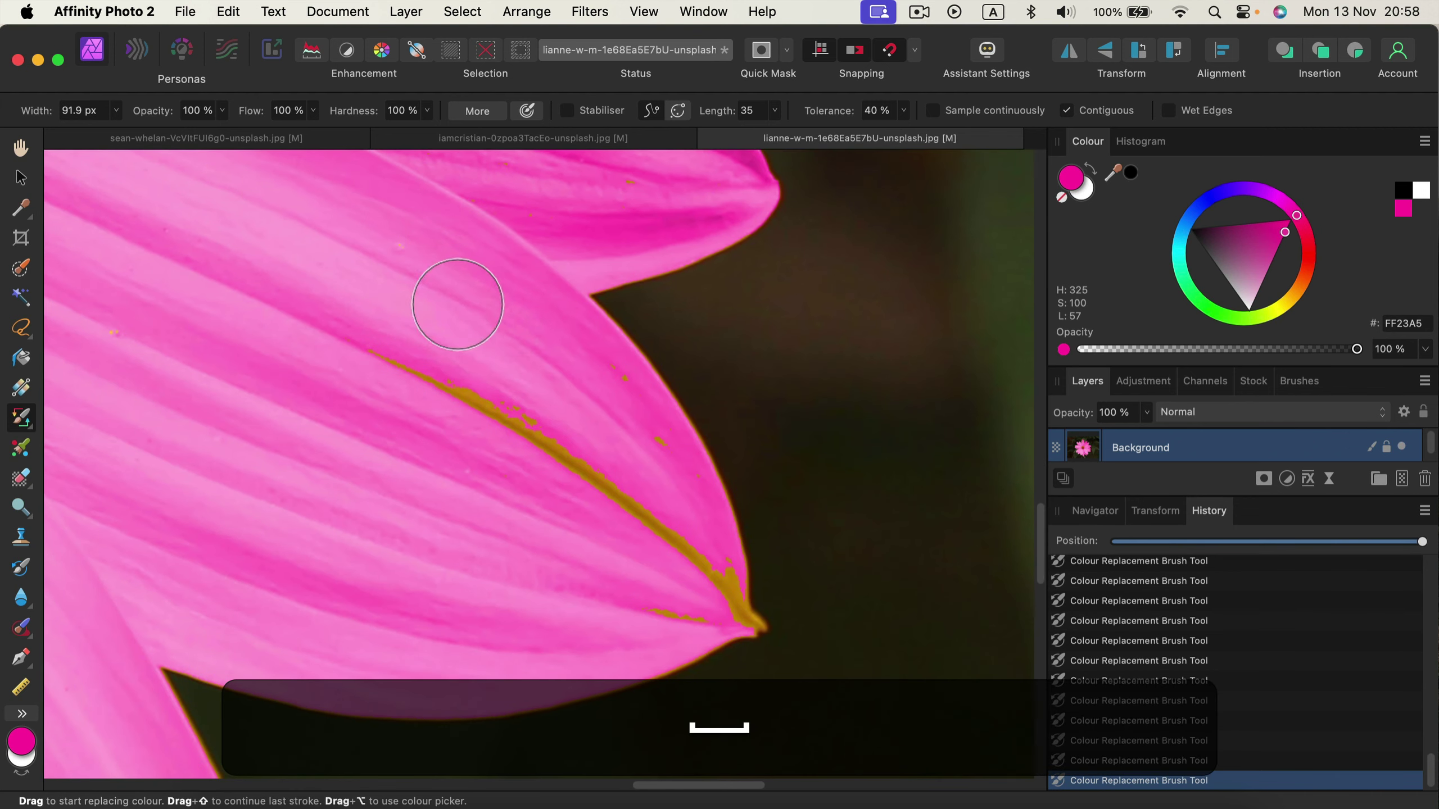
mouse_move(569, 458)
left_mouse_down()
mouse_move(642, 514)
mouse_move(690, 579)
left_mouse_up()
Step: Recolour the yellow streak between the petals above and right of the flower's centre pink
key("space")
mouse_move(323, 295)
left_mouse_down()
mouse_move(843, 791)
mouse_move(771, 592)
left_mouse_up()
left_click_drag(701, 469, 498, 500)
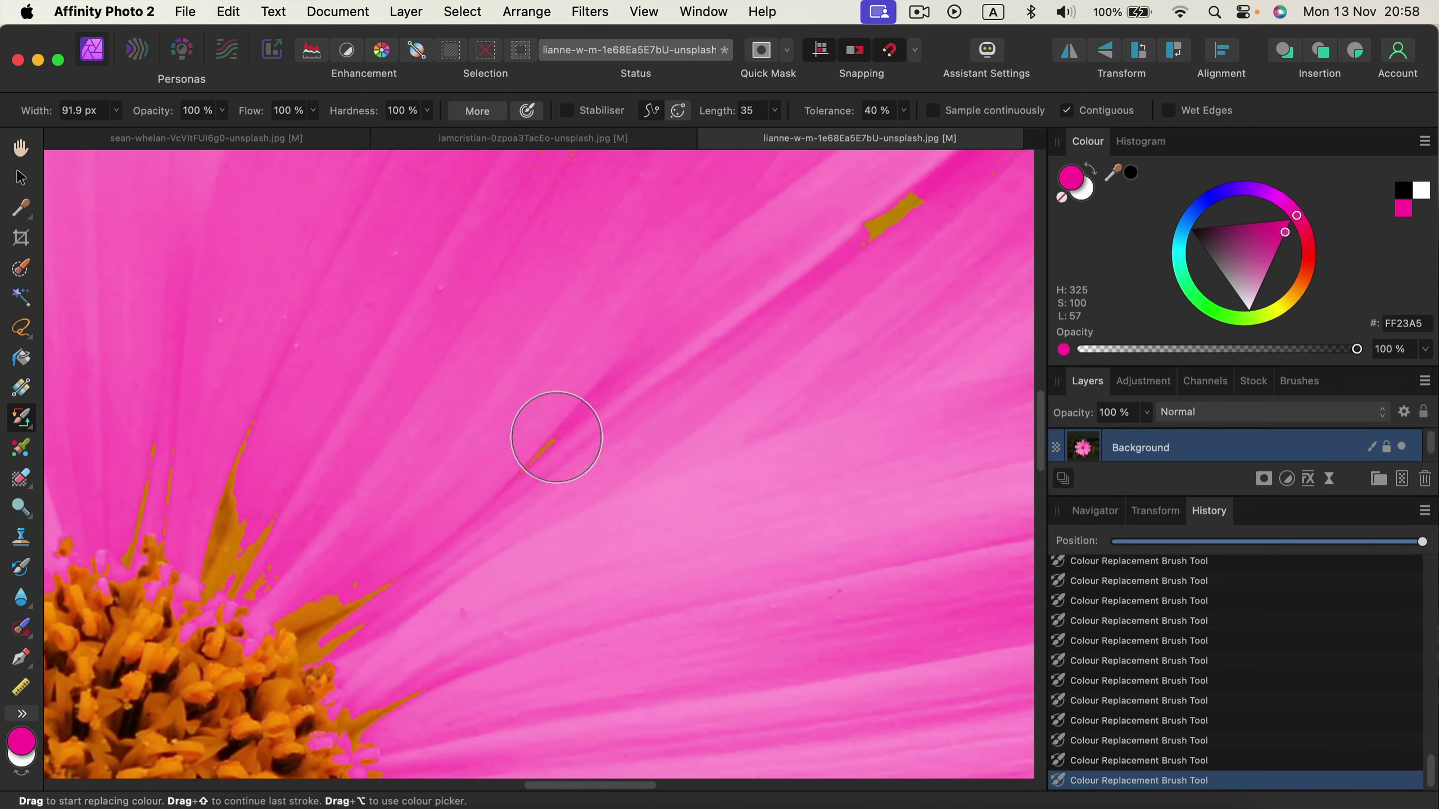
Step: Recolour the large yellow patches near the tip of the upper-right petal pink
key("space")
mouse_move(863, 239)
left_mouse_down()
mouse_move(533, 453)
mouse_move(517, 440)
mouse_move(582, 395)
left_mouse_up()
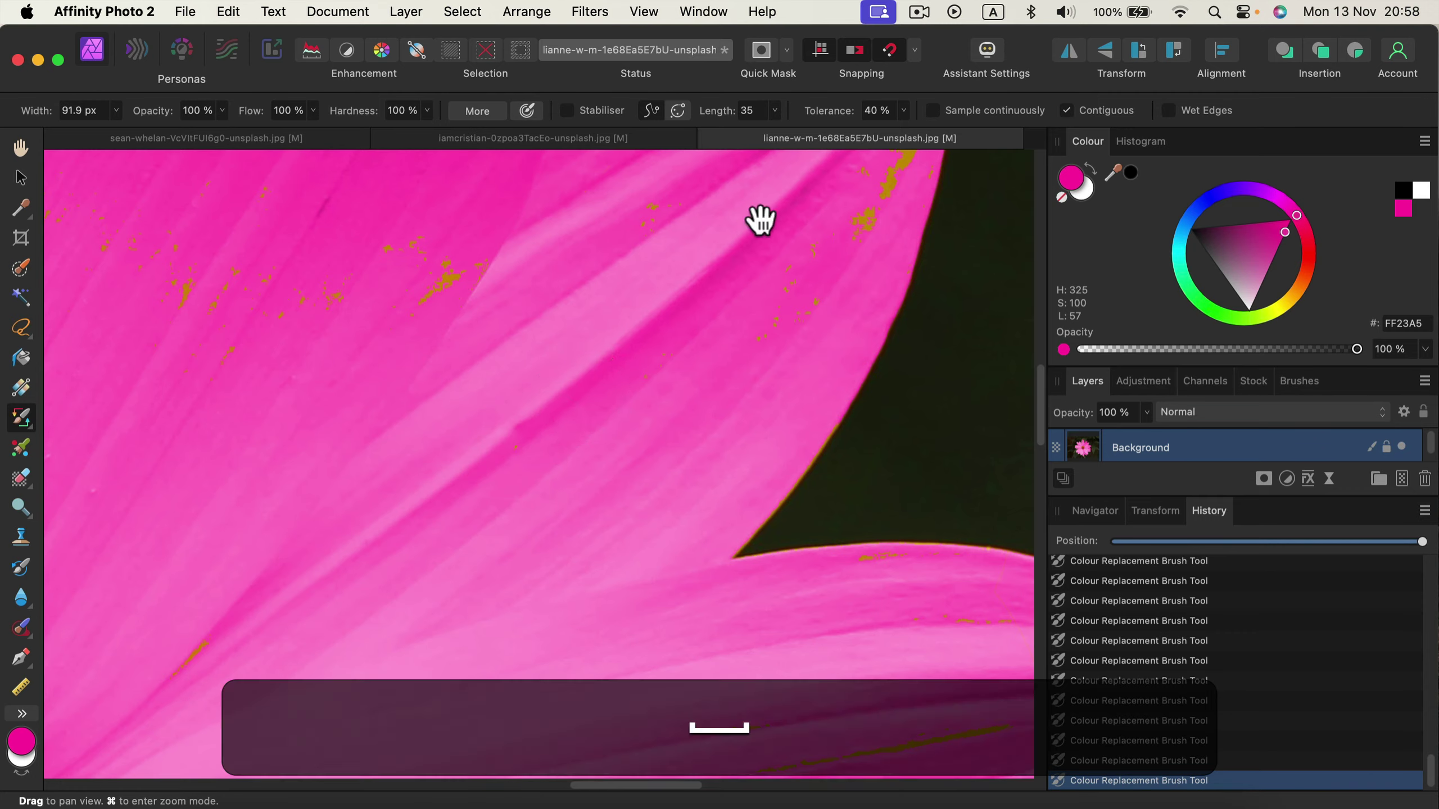
left_click_drag(762, 219, 514, 417)
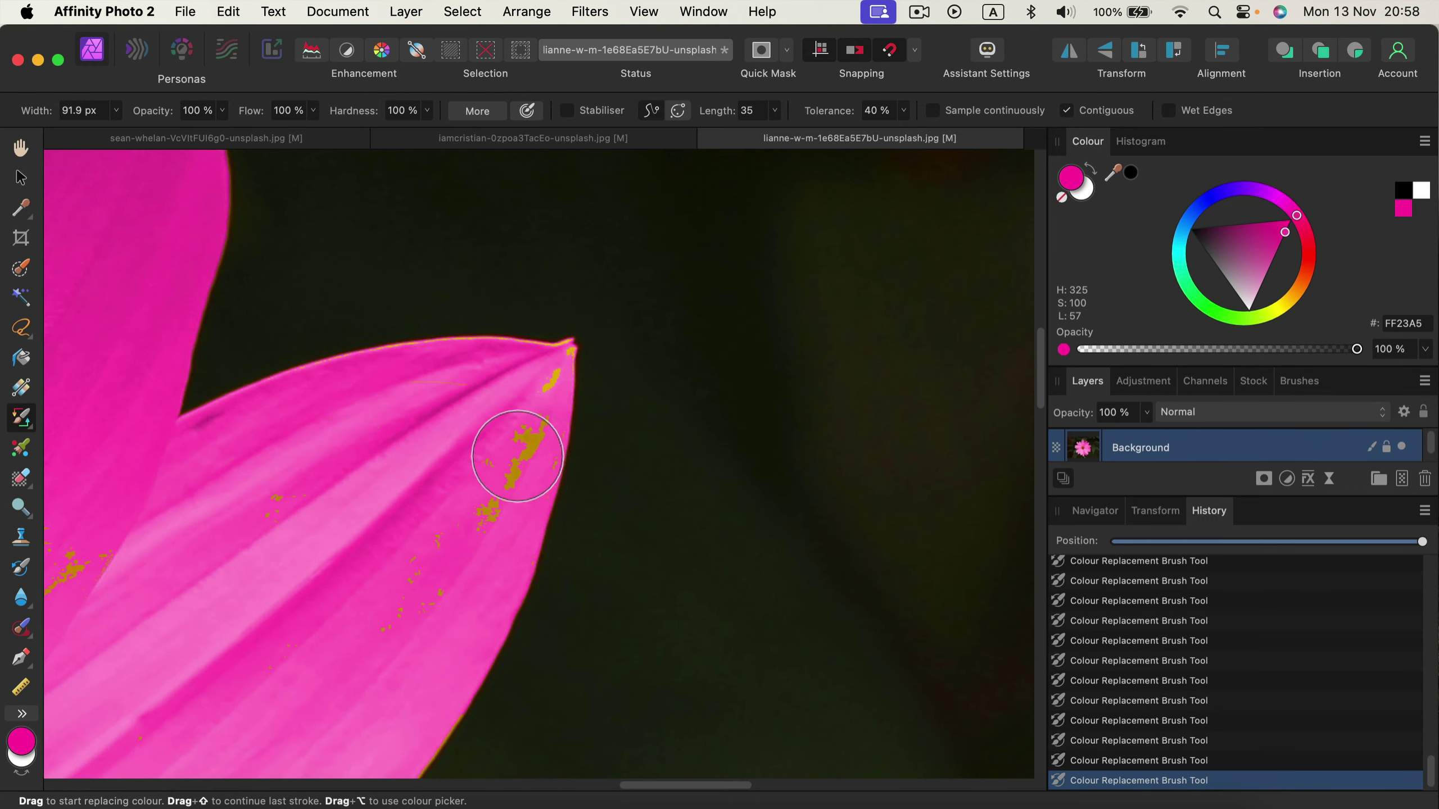
left_click(525, 440)
left_click_drag(525, 441, 467, 548)
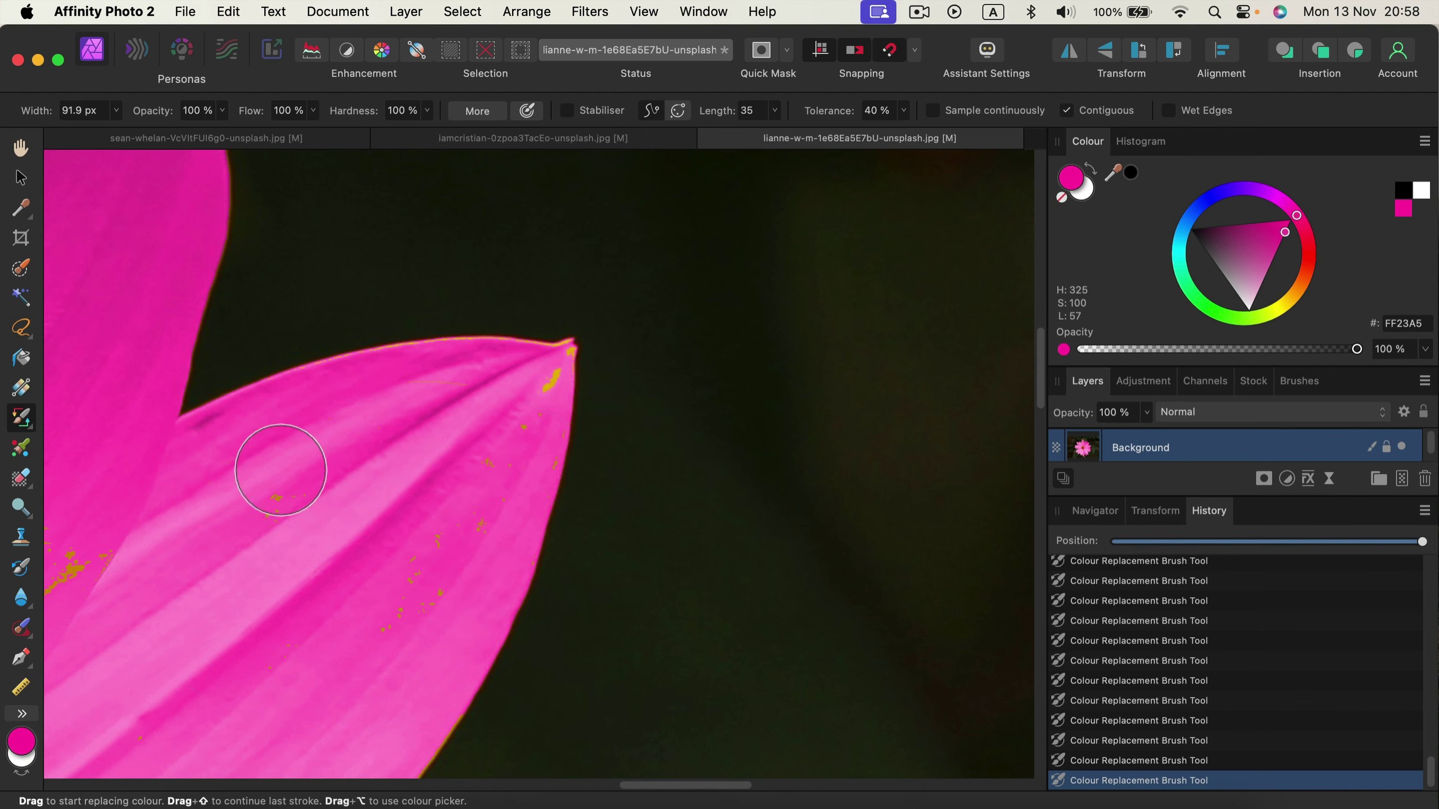
Step: Review the whole recoloured flower, followed by the apple and car images in the other open documents
key("space")
mouse_move(371, 457)
left_mouse_down()
mouse_move(700, 458)
mouse_move(816, 376)
left_mouse_up()
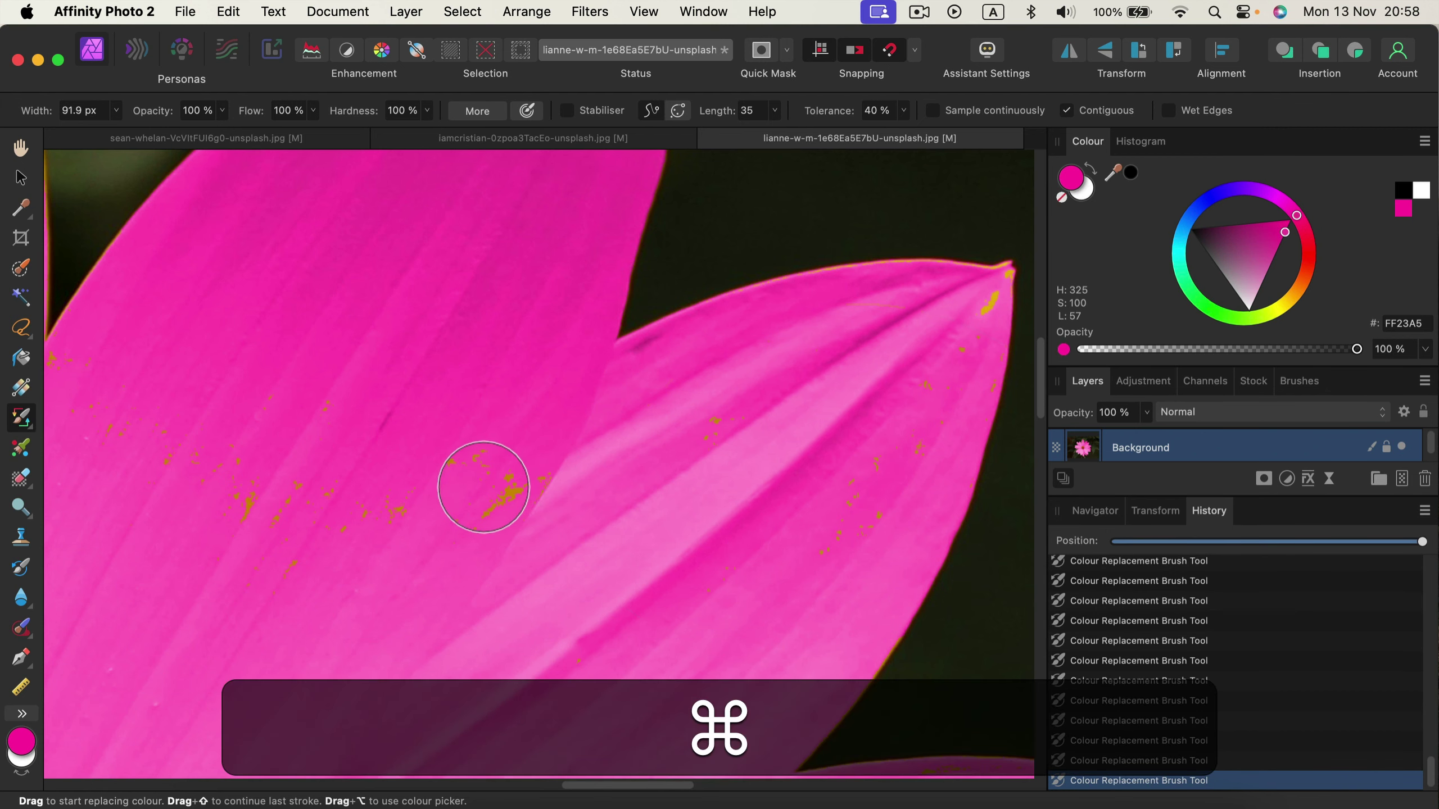
key("super+0")
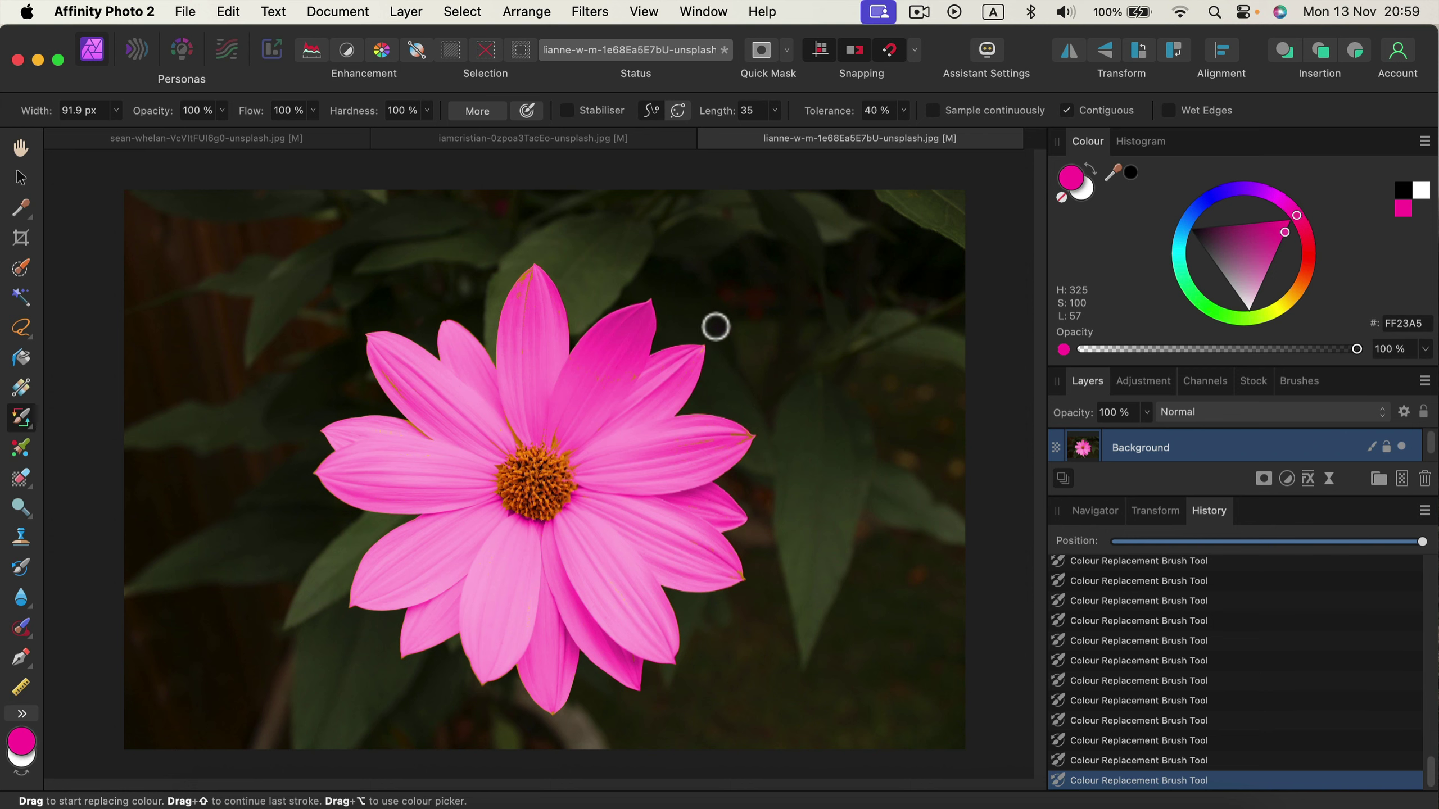
left_click(566, 141)
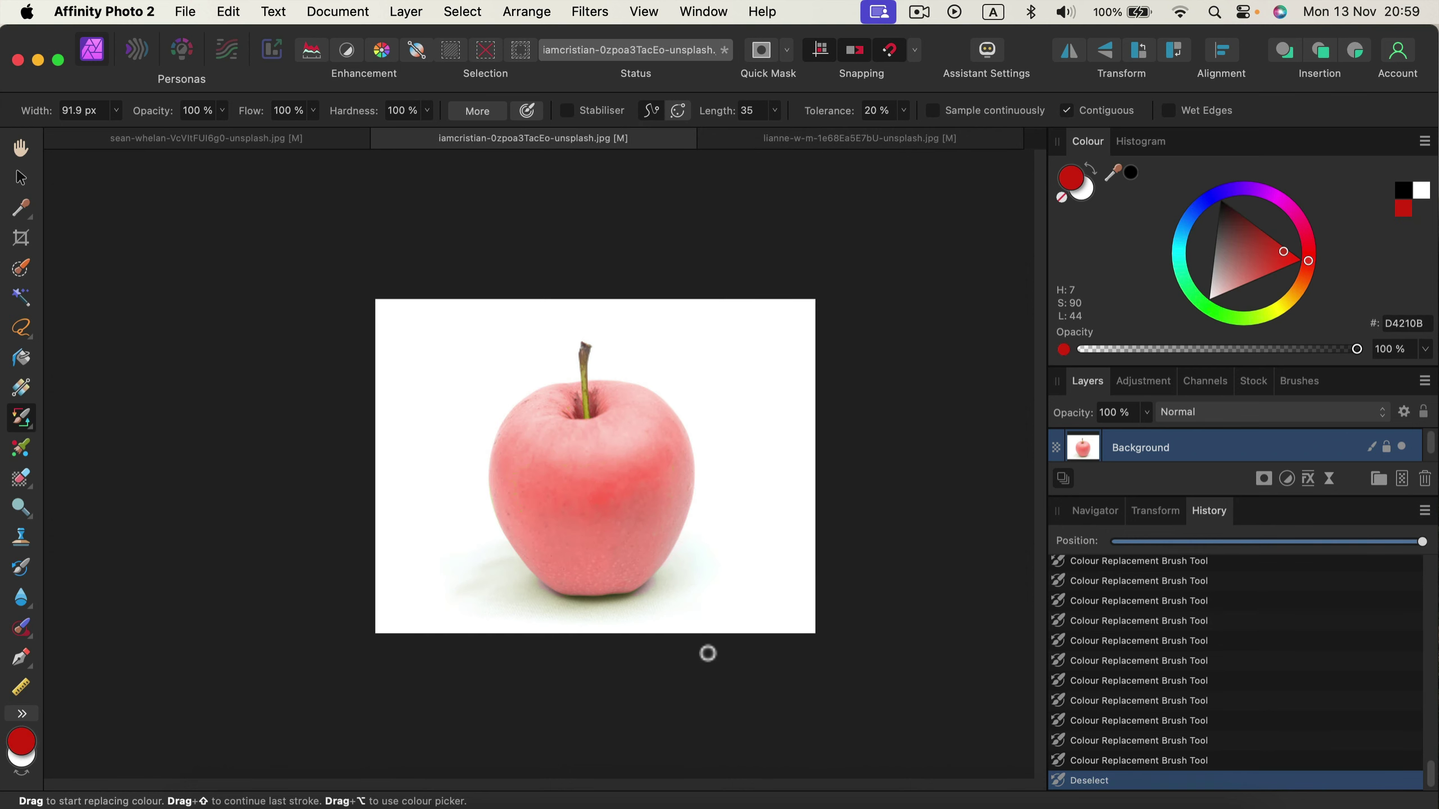
left_click(311, 141)
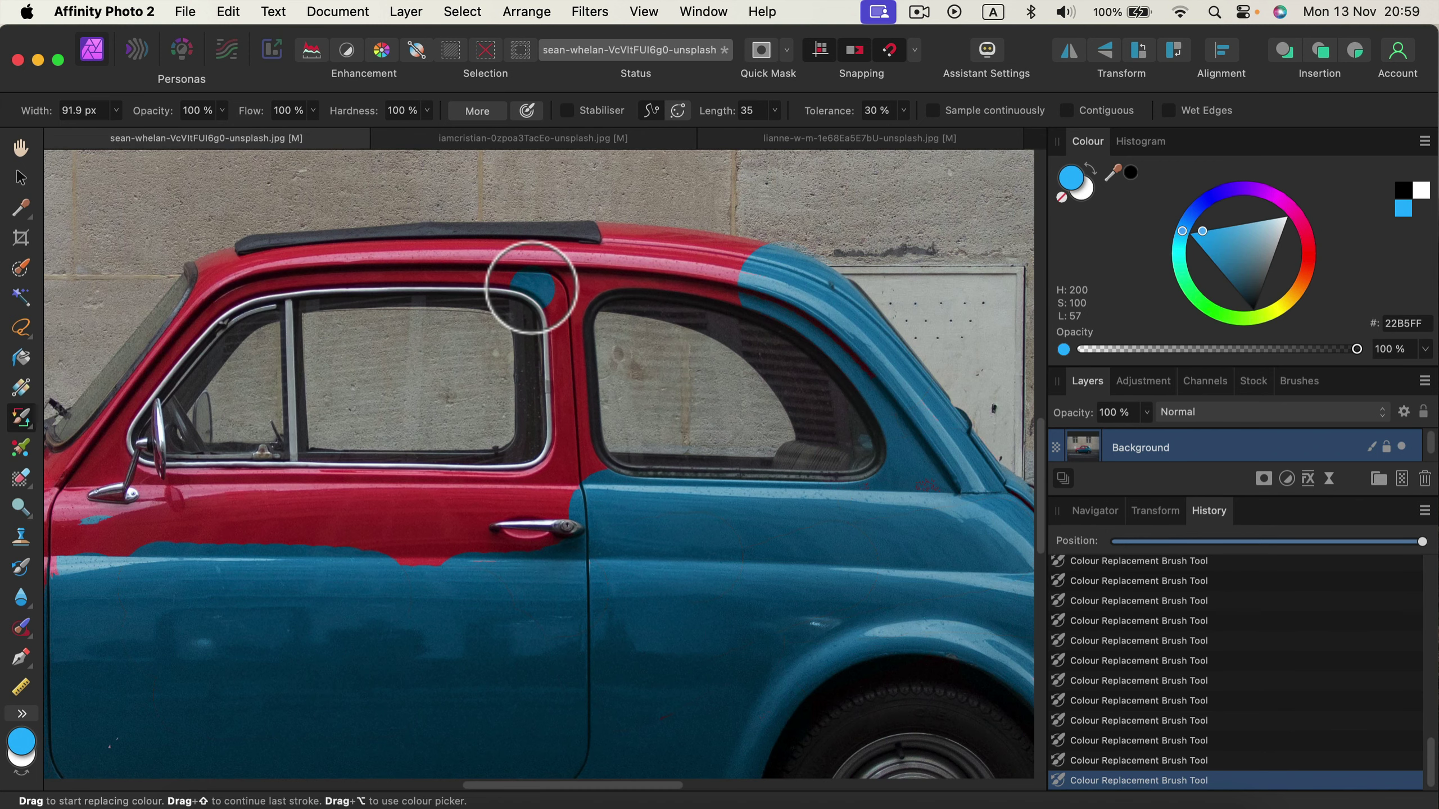
key("super+minus")
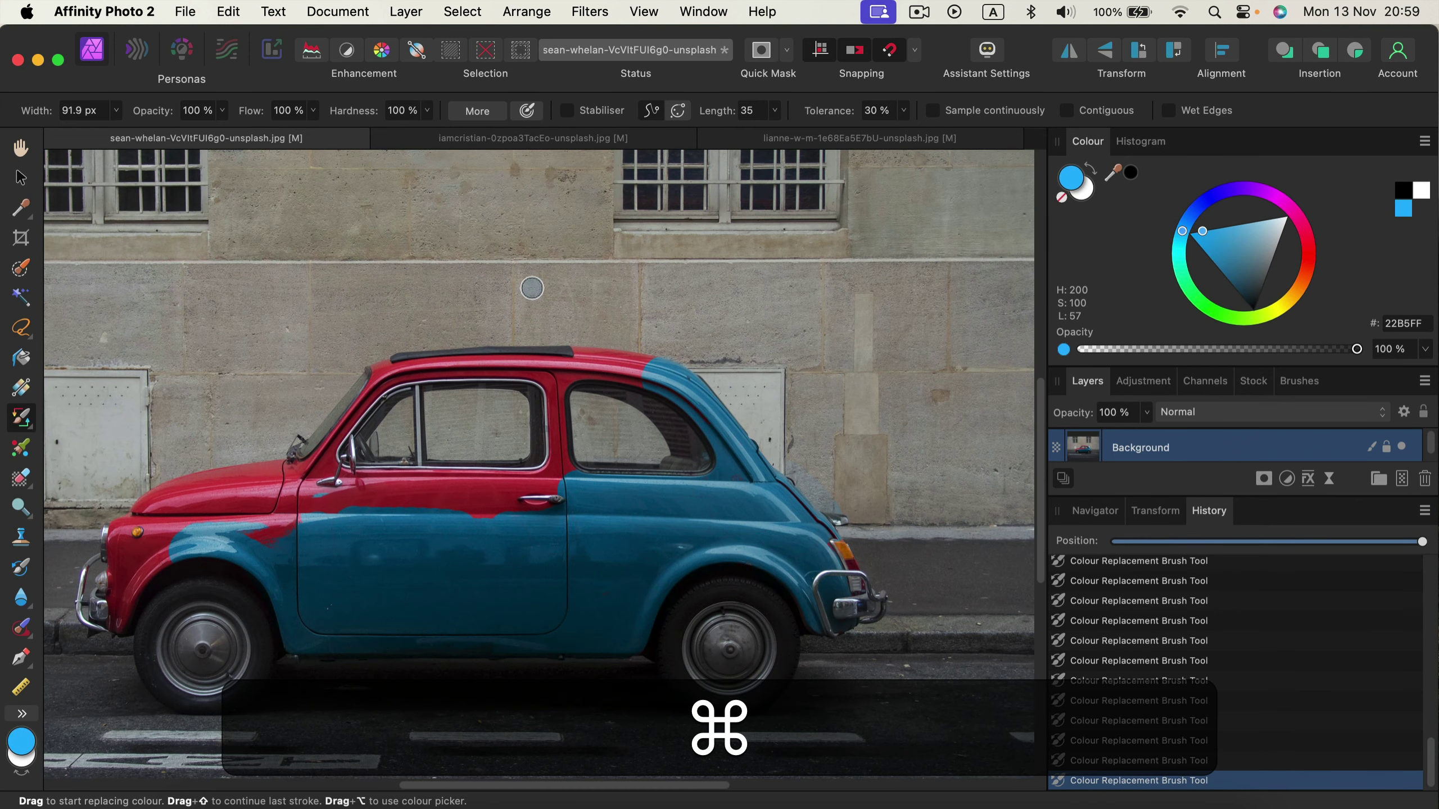